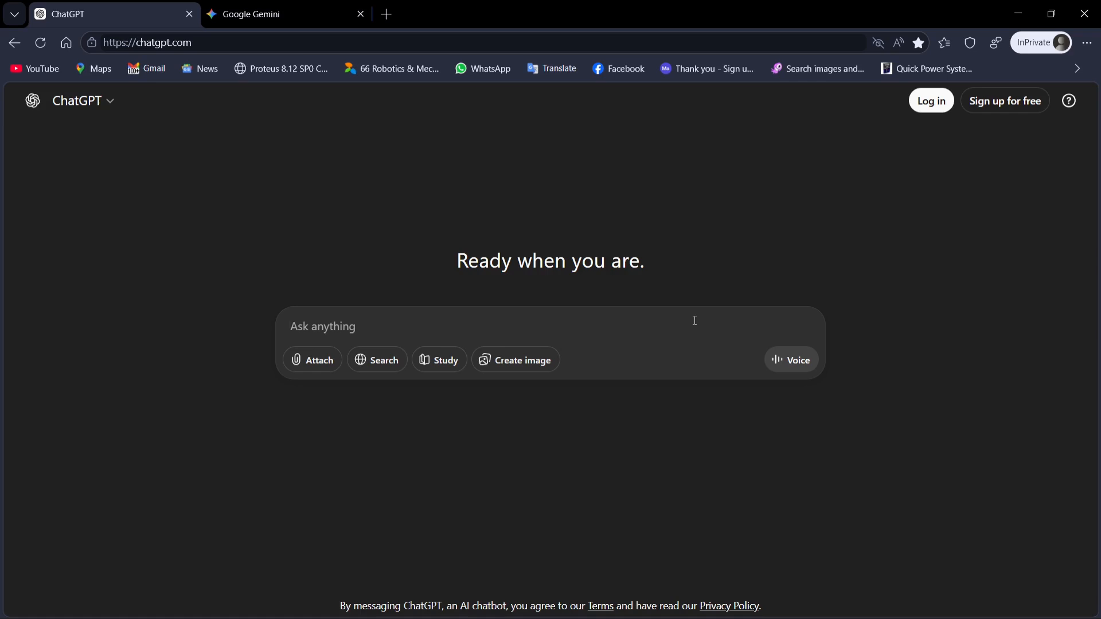
Step: Submit the prompt "Generate an image of Zebras in a savannah setting during day time for a children magazine. The image should be natural and cinematic."
{"action": "type", "text": "Generate a"}
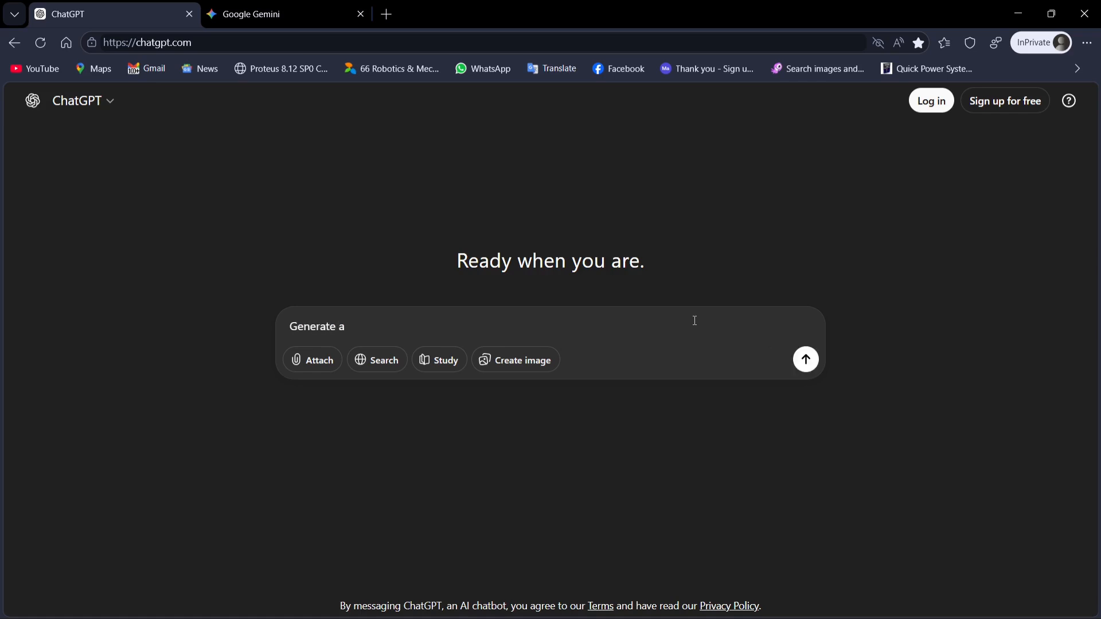
{"action": "type", "text": "n image of Zebra in a sava"}
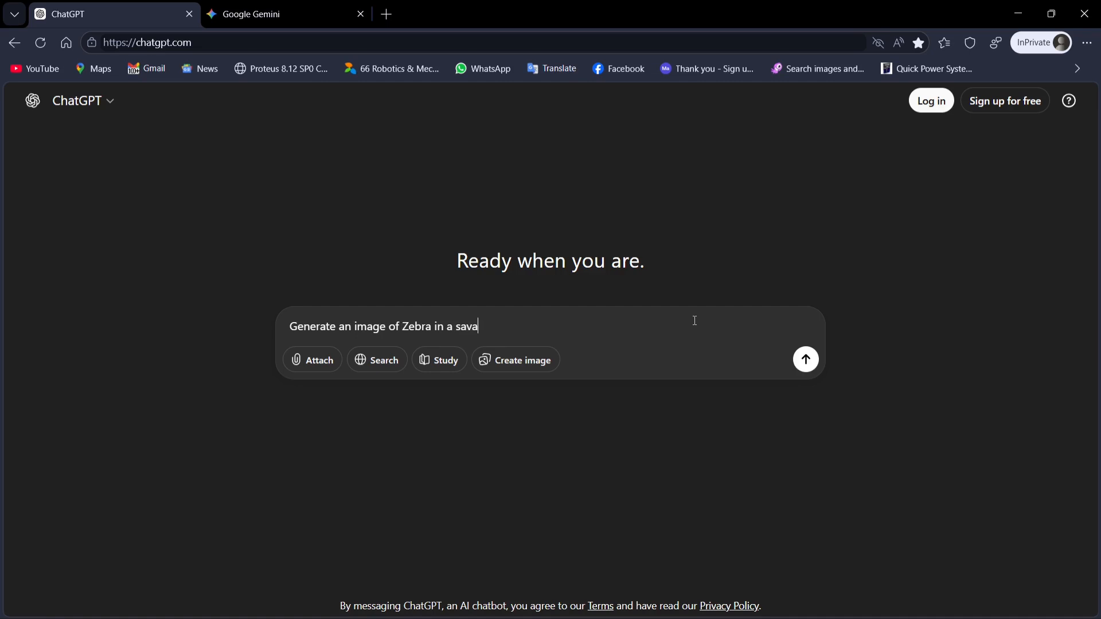
{"action": "type", "text": "nnah setting during day time fo"}
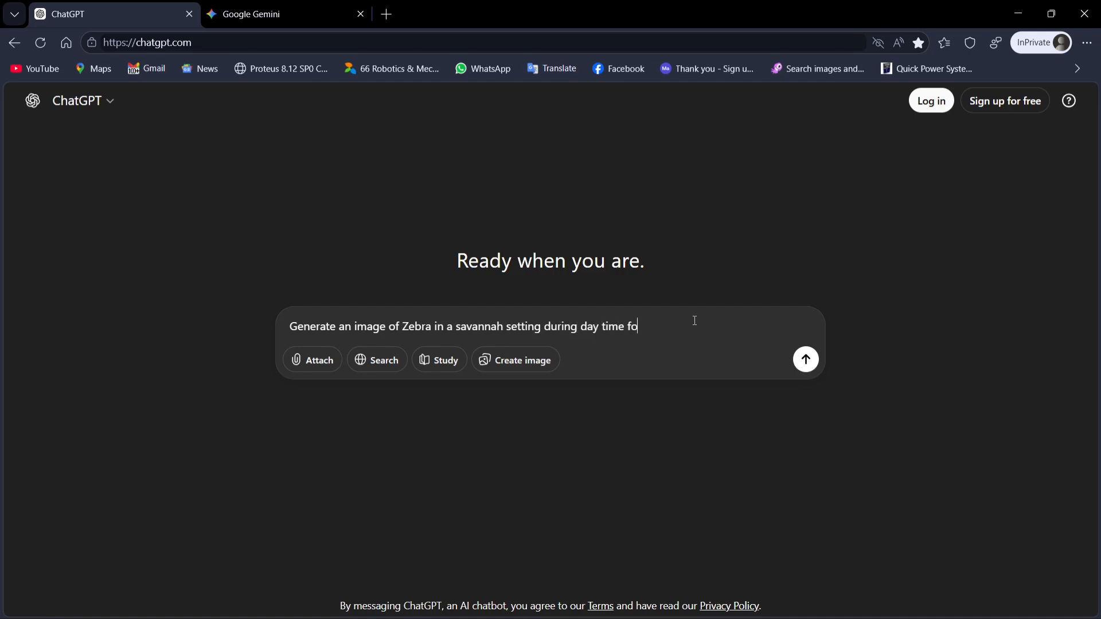
{"action": "type", "text": "r a children magazine. The image shi"}
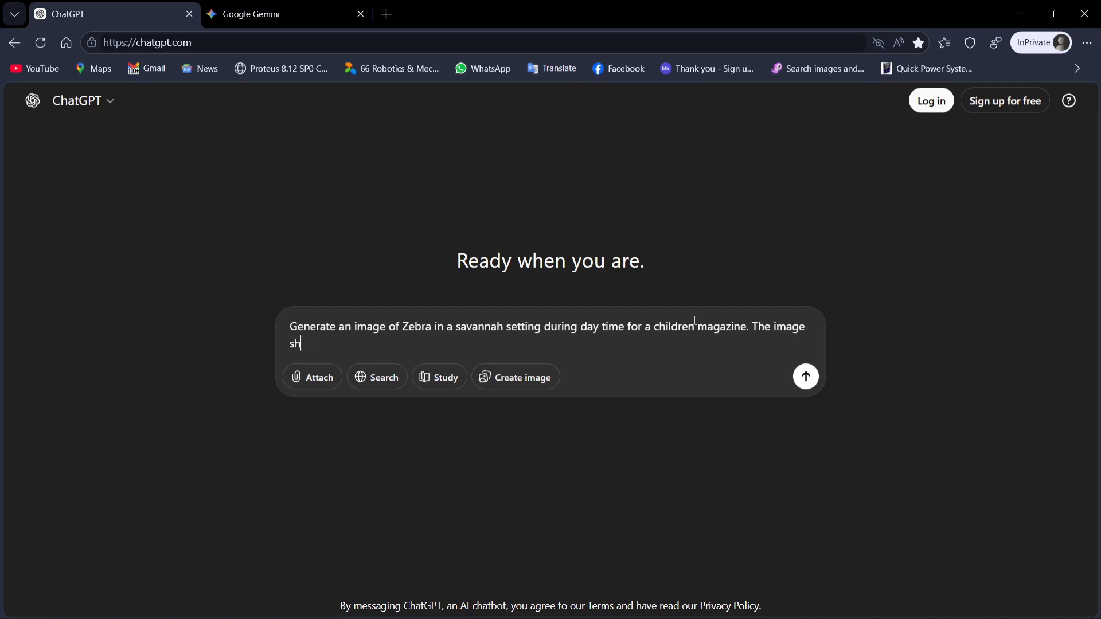
{"action": "type", "text": "ould be natural and cinem"}
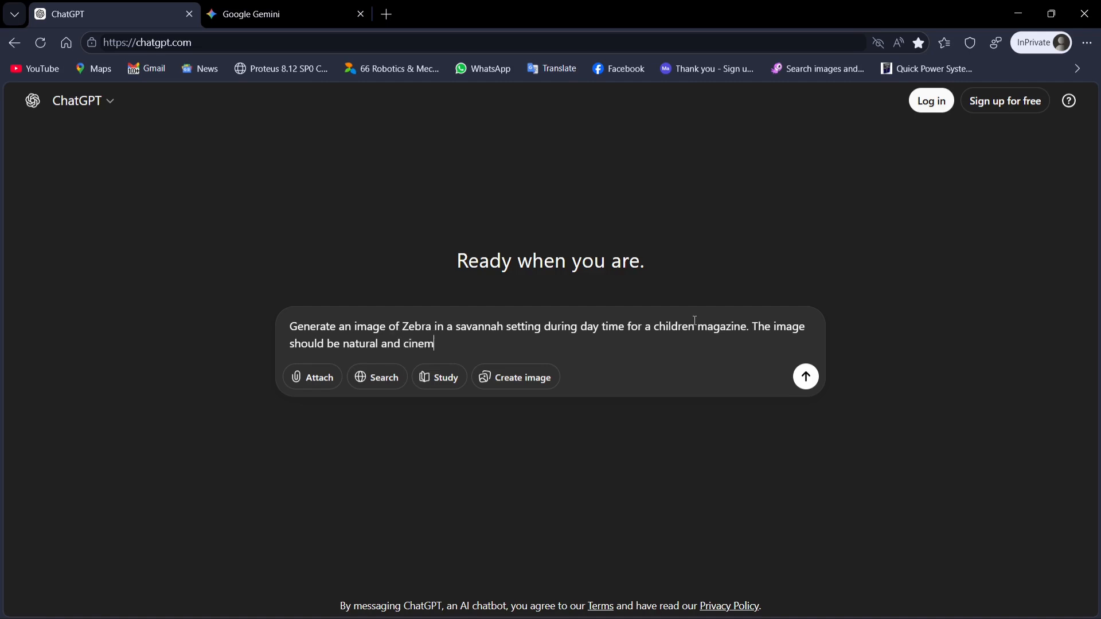
{"action": "type", "text": "matic."}
{"action": "double_click", "coordinate": [435, 343]}
{"action": "type", "text": "cinematic"}
{"action": "left_click", "coordinate": [433, 327]}
{"action": "type", "text": "s"}
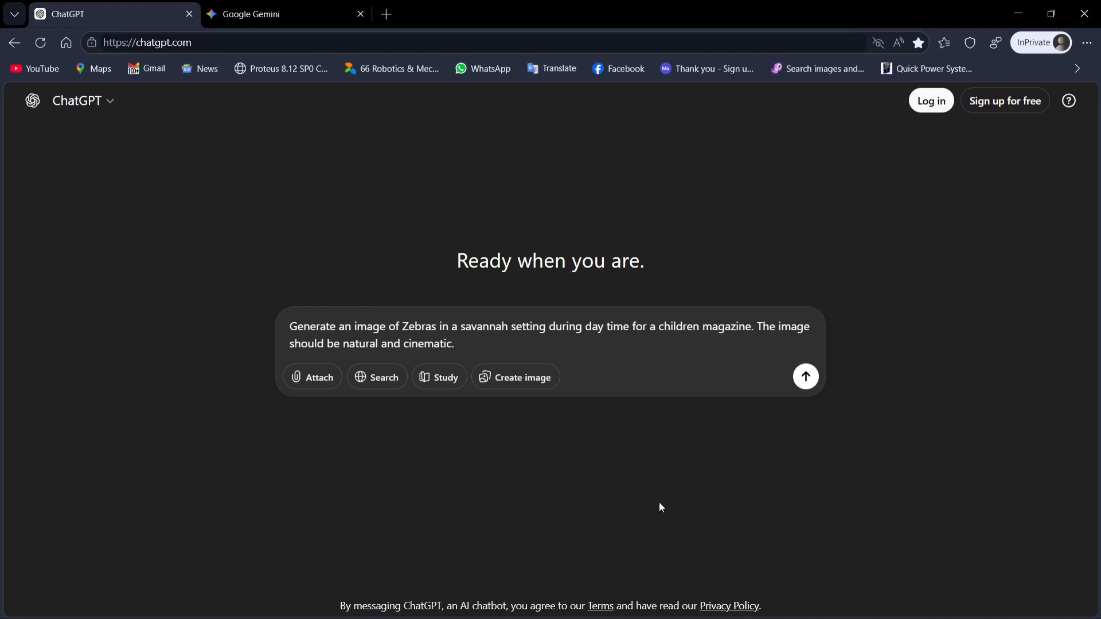
{"action": "key", "text": "Return"}
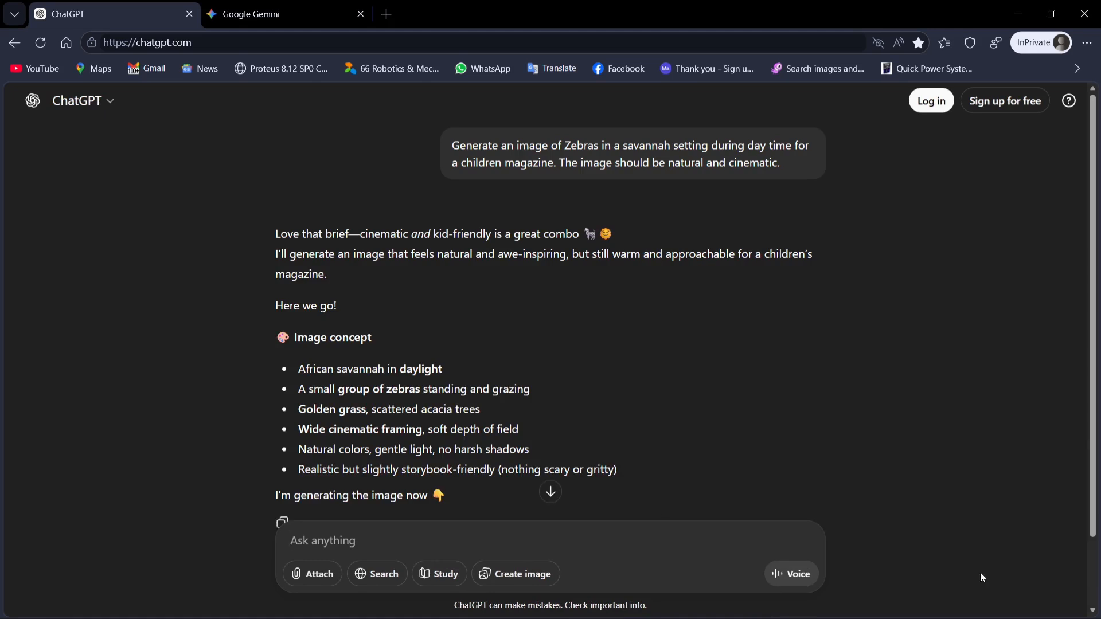
Step: Review the reply to the zebra request and copy the full text of the submitted prompt
{"action": "scroll", "coordinate": [532, 452], "scroll_direction": "down", "scroll_amount": 2}
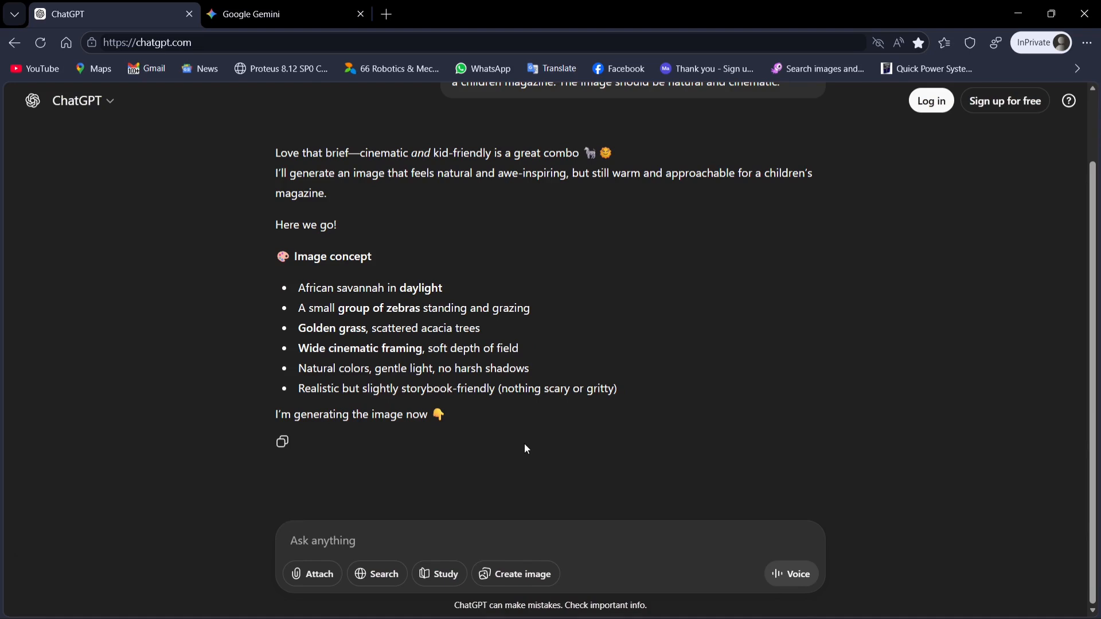
{"action": "scroll", "coordinate": [637, 315], "scroll_direction": "up", "scroll_amount": 2}
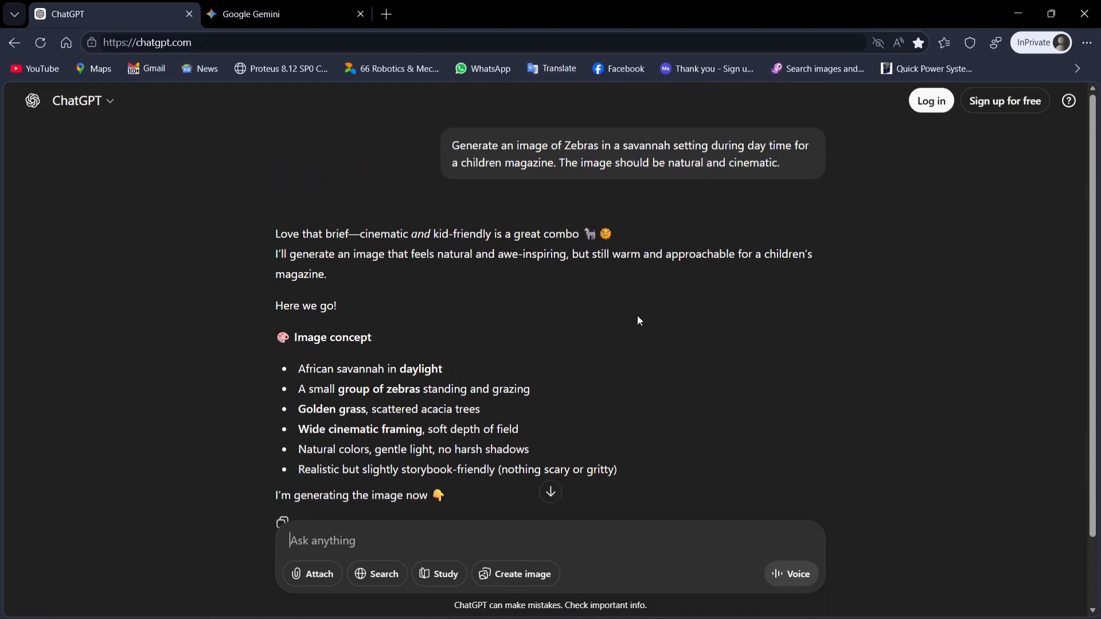
{"action": "left_click_drag", "start_coordinate": [791, 164], "coordinate": [433, 136]}
{"action": "key", "text": "ctrl+c"}
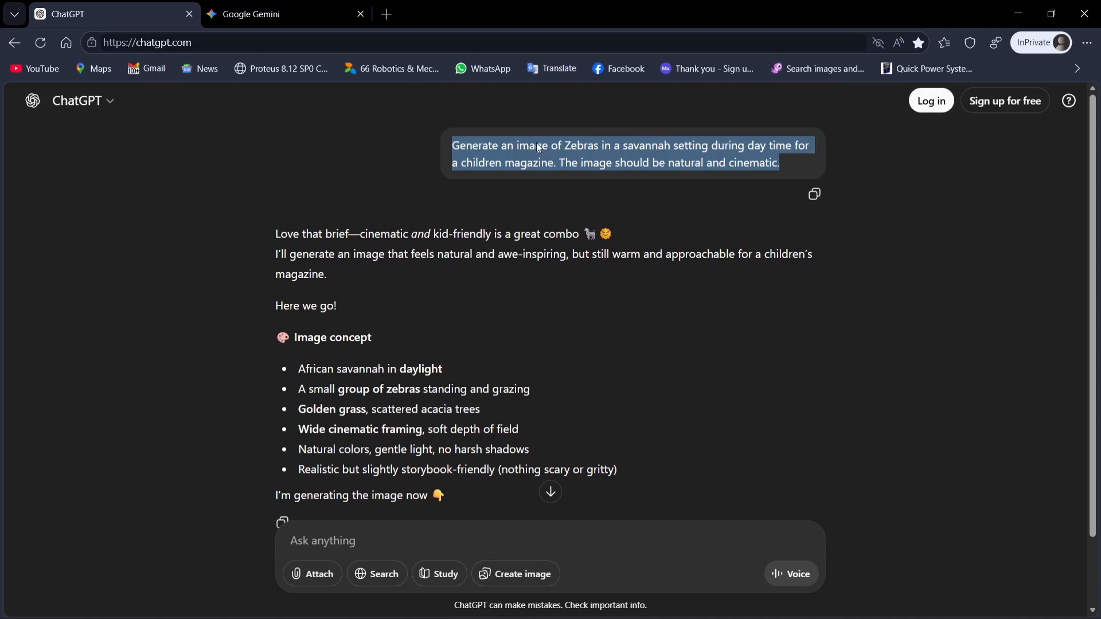
Step: Switch to Google Gemini and submit the copied zebra prompt there
{"action": "left_click", "coordinate": [1017, 14]}
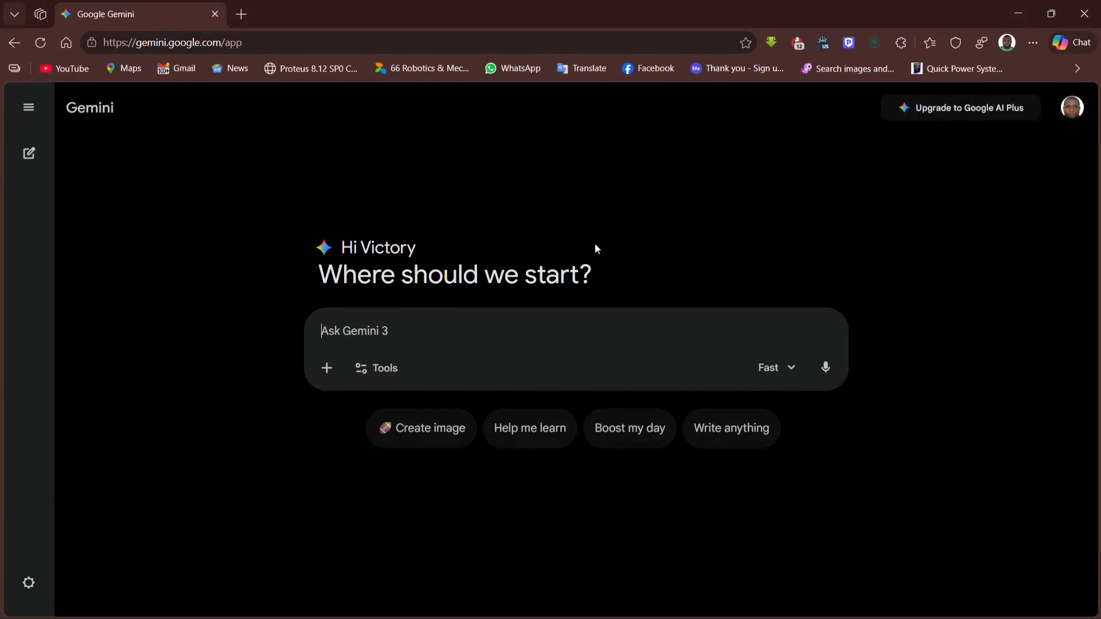
{"action": "left_click", "coordinate": [494, 333]}
{"action": "key", "text": "ctrl+v"}
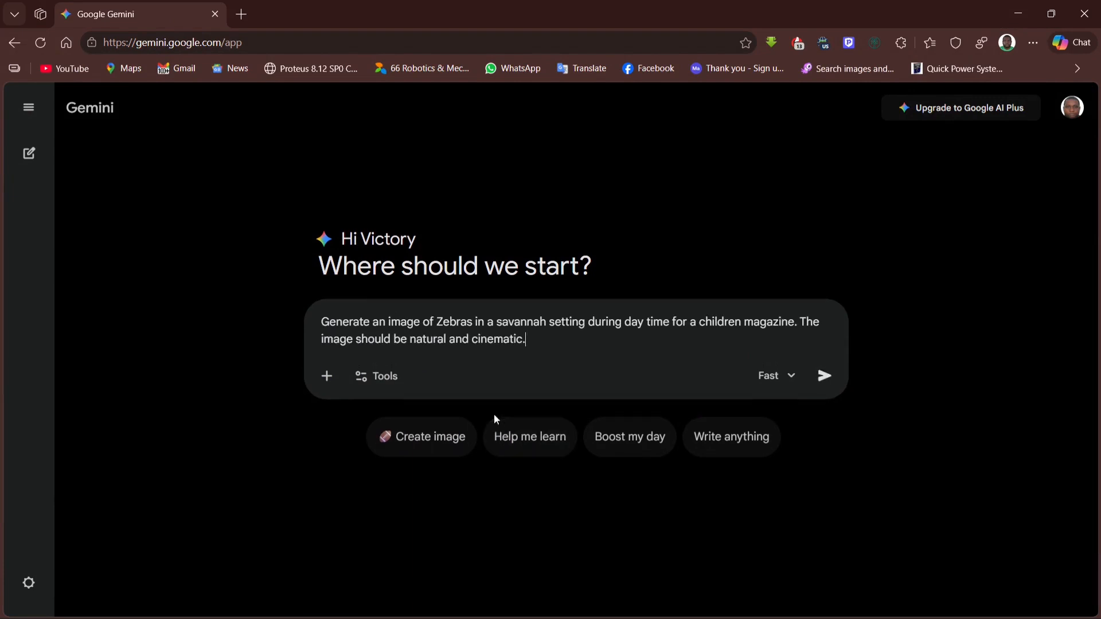
{"action": "left_click", "coordinate": [826, 376]}
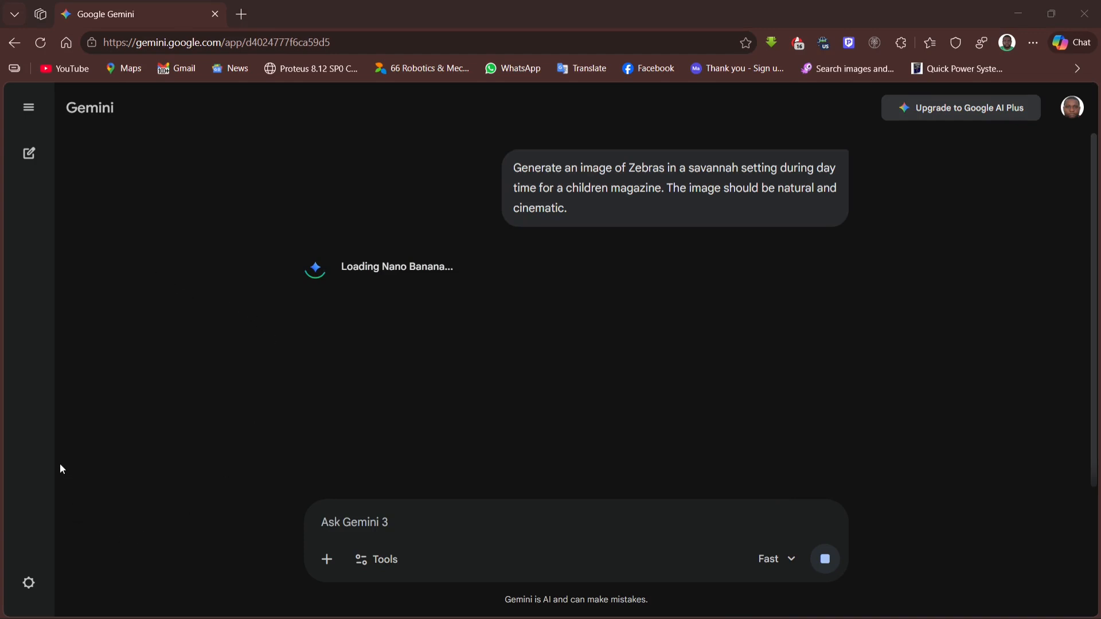
Step: View the generated zebra image enlarged and return to the conversation
{"action": "left_click", "coordinate": [750, 605]}
{"action": "scroll", "coordinate": [622, 374], "scroll_direction": "down", "scroll_amount": 2}
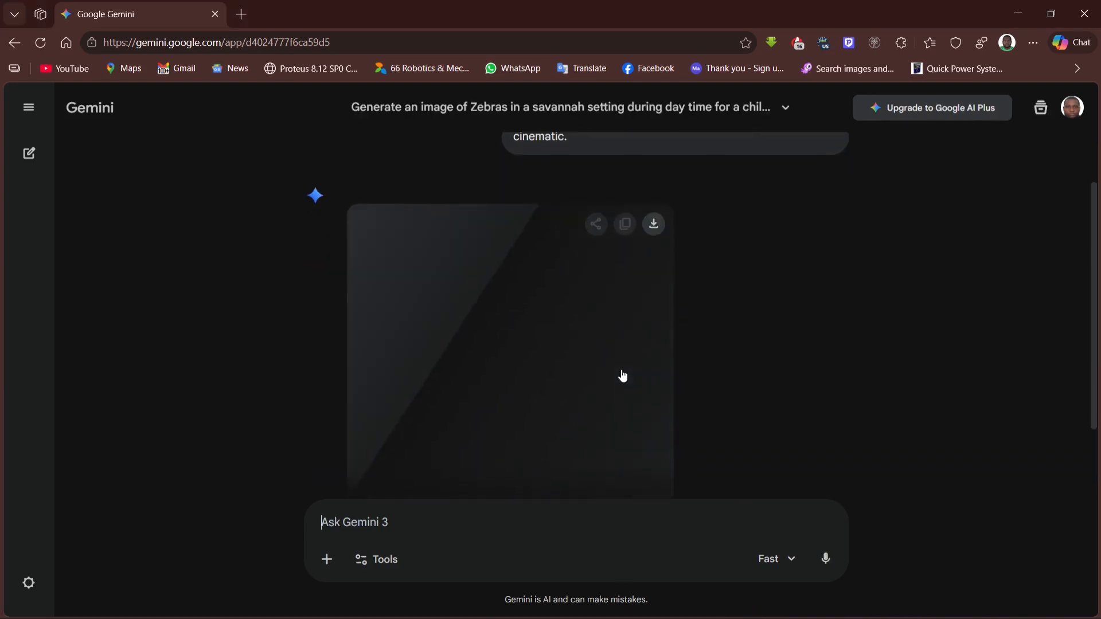
{"action": "left_click", "coordinate": [590, 359]}
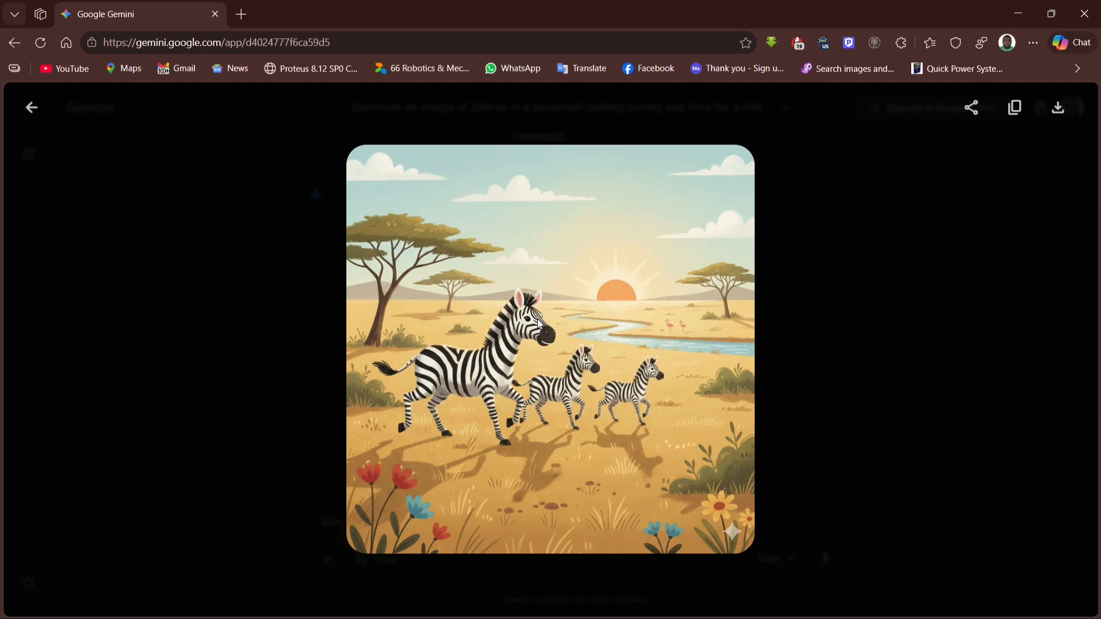
{"action": "left_click", "coordinate": [43, 113]}
{"action": "scroll", "coordinate": [520, 335], "scroll_direction": "down", "scroll_amount": 2}
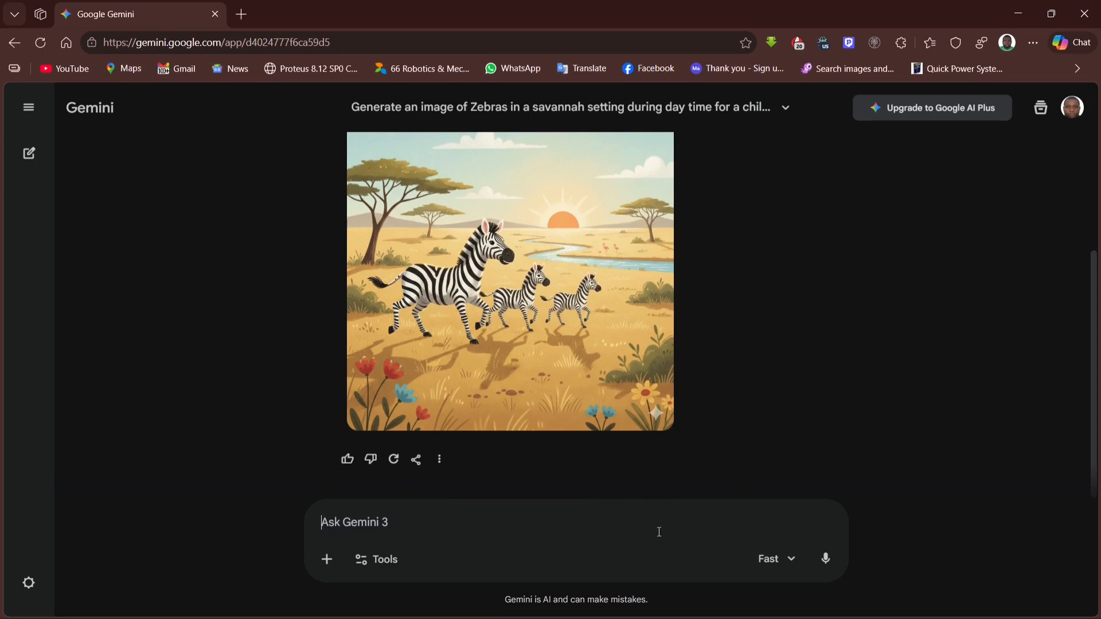
Step: Submit the follow-up prompt "Make the image realistic and cinematic and not a cartoon"
{"action": "left_click", "coordinate": [527, 523]}
{"action": "type", "text": "Hig"}
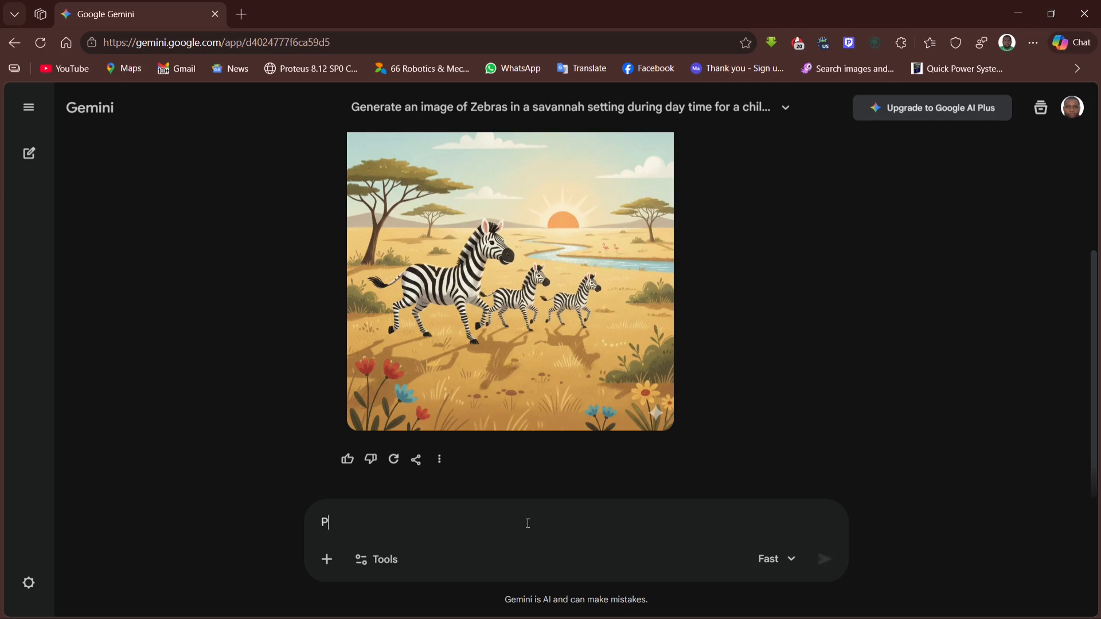
{"action": "key", "text": "BackSpace"}
{"action": "key", "text": "BackSpace"}
{"action": "key", "text": "BackSpace"}
{"action": "type", "text": "Mk"}
{"action": "key", "text": "BackSpace"}
{"action": "type", "text": "ake the image realistic "}
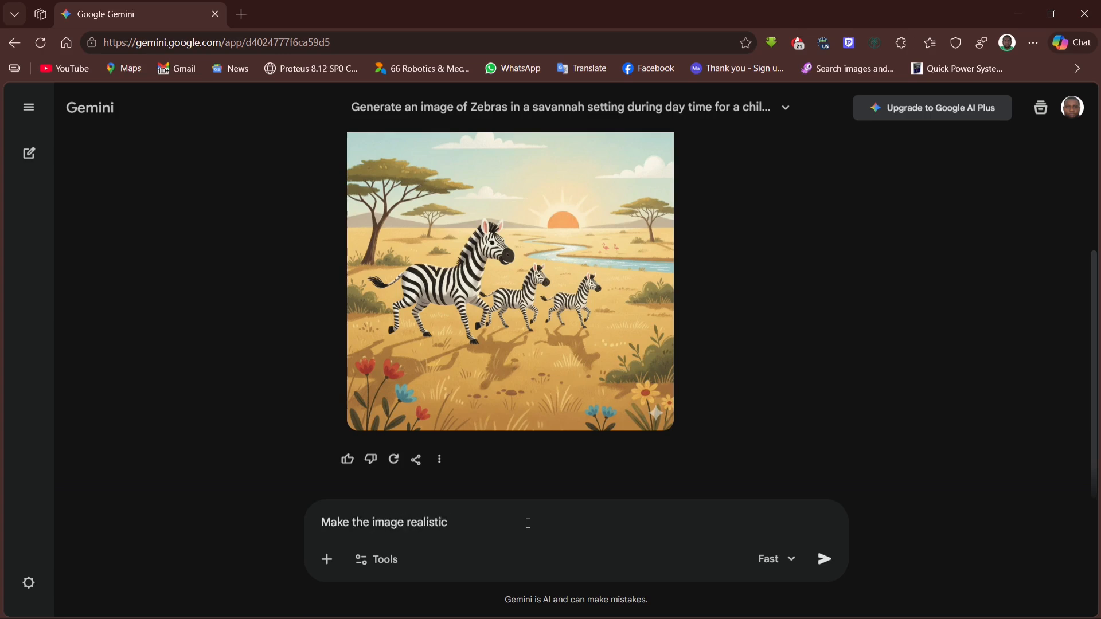
{"action": "type", "text": "and cinemmatic and not"}
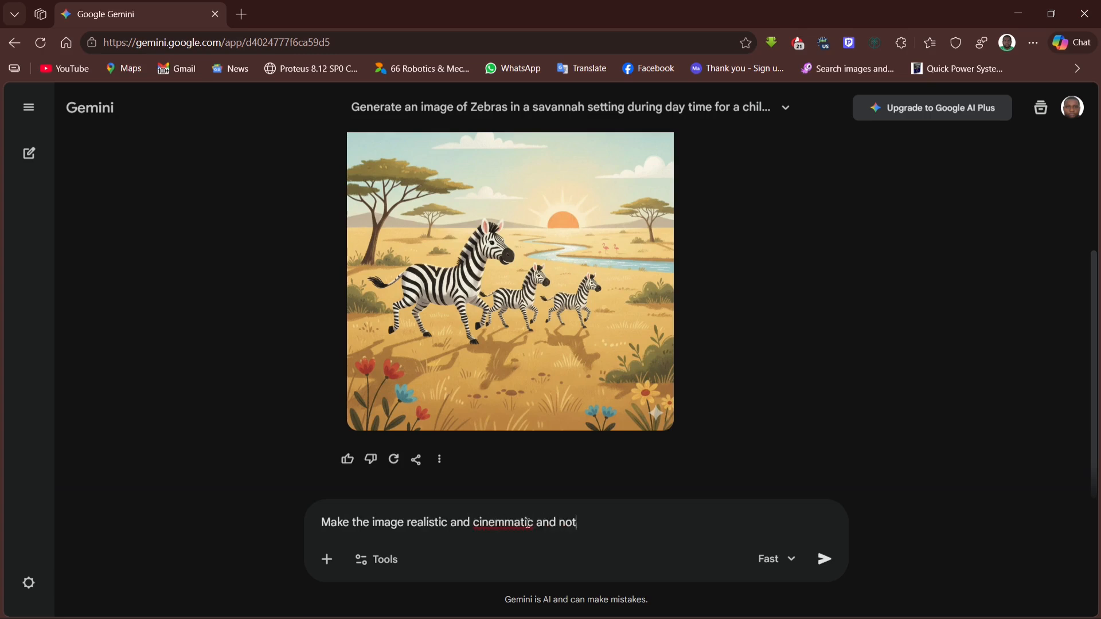
{"action": "type", "text": " c"}
{"action": "key", "text": "BackSpace"}
{"action": "type", "text": "a cartoon"}
{"action": "double_click", "coordinate": [504, 522]}
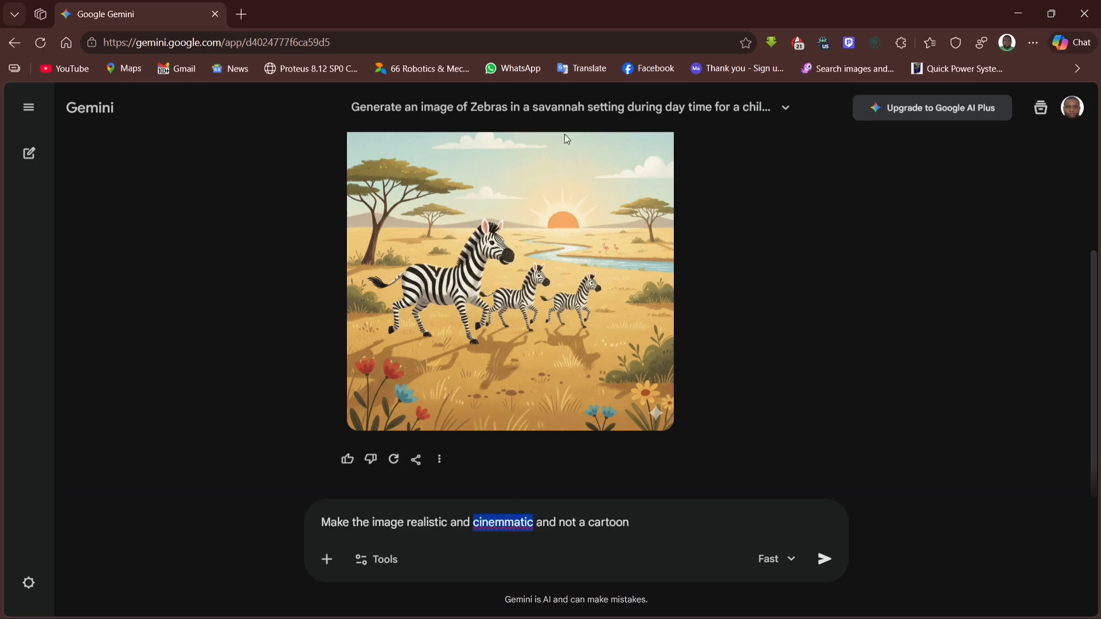
{"action": "type", "text": "cinematic"}
{"action": "key", "text": "Return"}
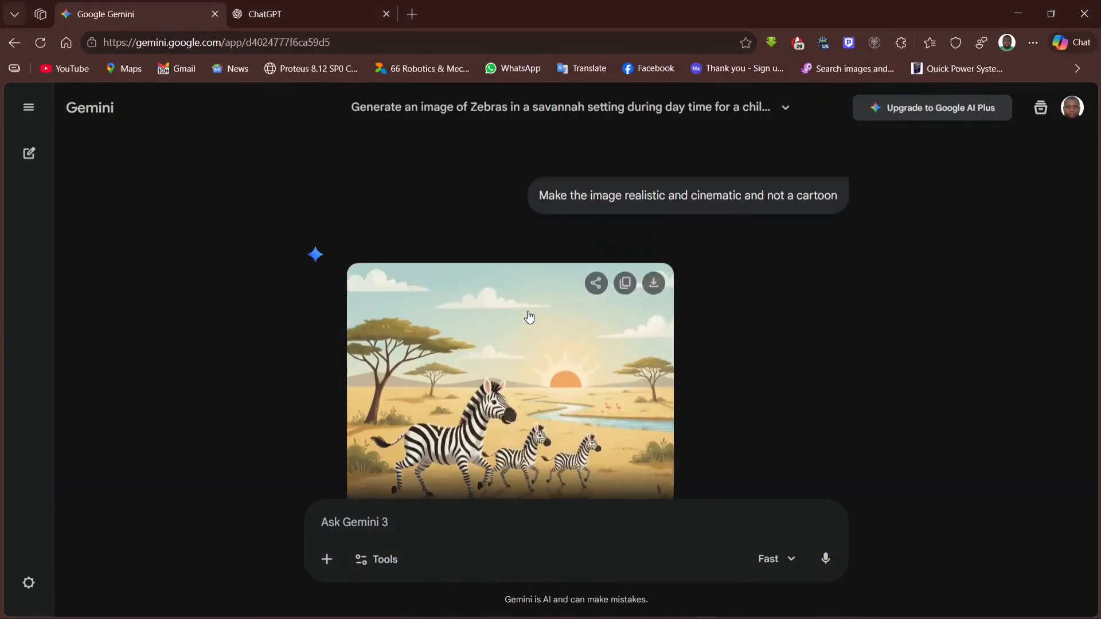
Step: Compare the two zebra images and copy the original prompt at the start of the conversation
{"action": "scroll", "coordinate": [529, 314], "scroll_direction": "up", "scroll_amount": 3}
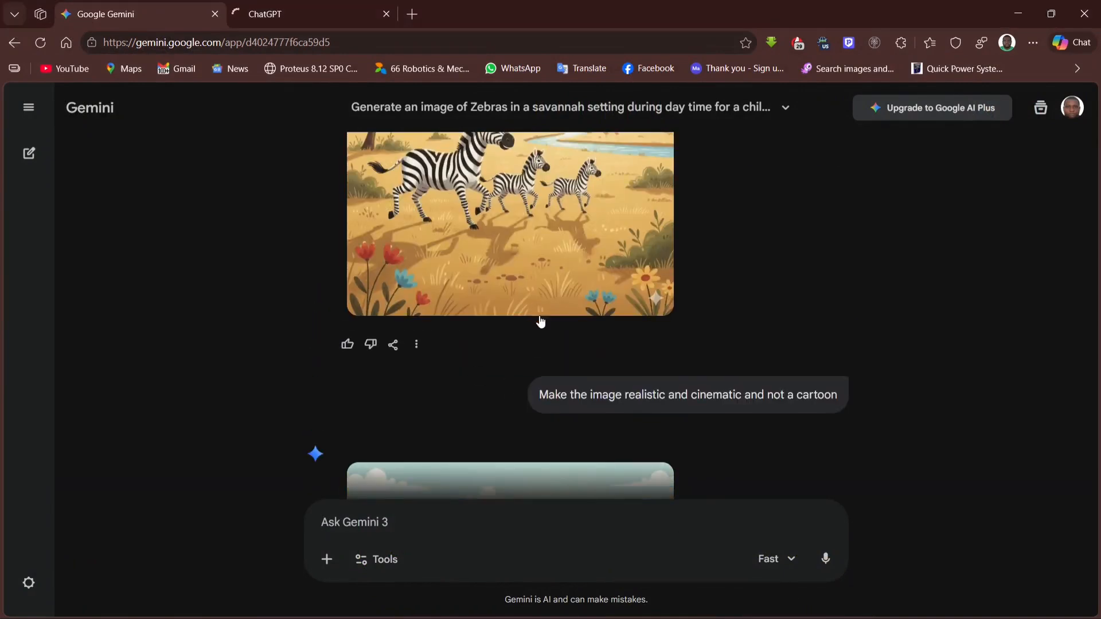
{"action": "scroll", "coordinate": [539, 321], "scroll_direction": "up", "scroll_amount": 2}
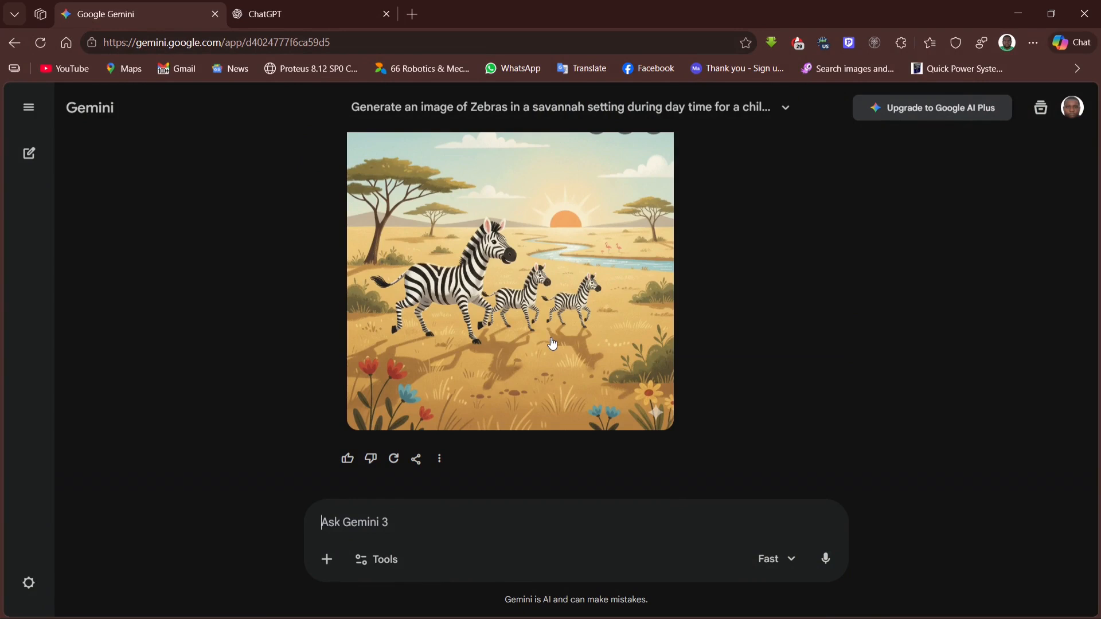
{"action": "scroll", "coordinate": [552, 343], "scroll_direction": "up", "scroll_amount": 2}
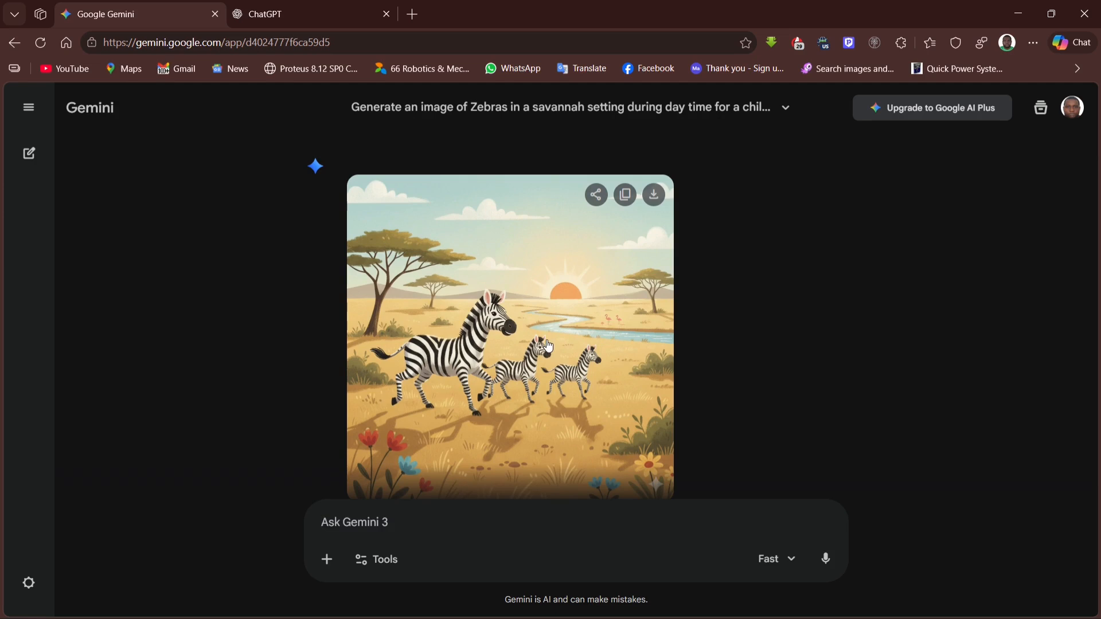
{"action": "scroll", "coordinate": [549, 345], "scroll_direction": "up", "scroll_amount": 10}
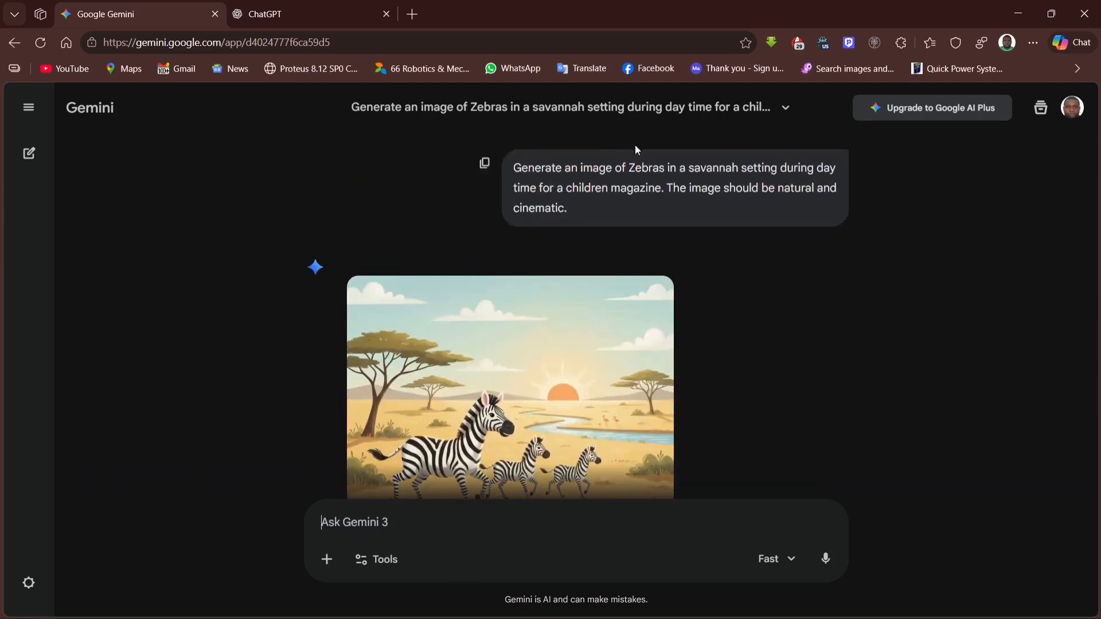
{"action": "left_click", "coordinate": [484, 163]}
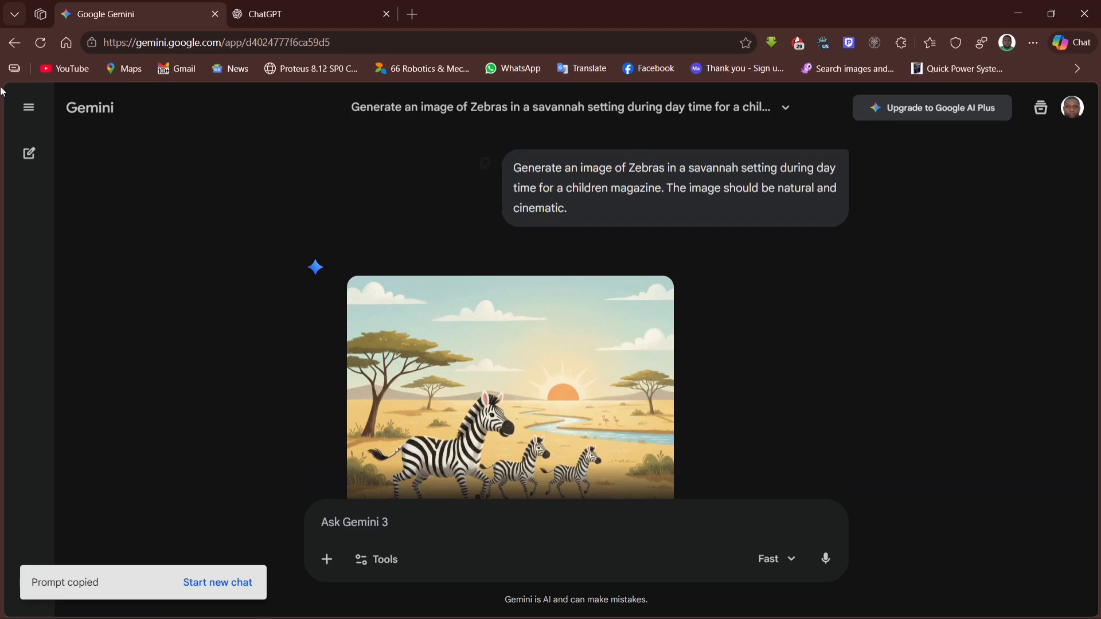
Step: Start a new chat, dismiss the Pro Plan offer, and paste the copied zebra prompt as the message
{"action": "left_click", "coordinate": [29, 154]}
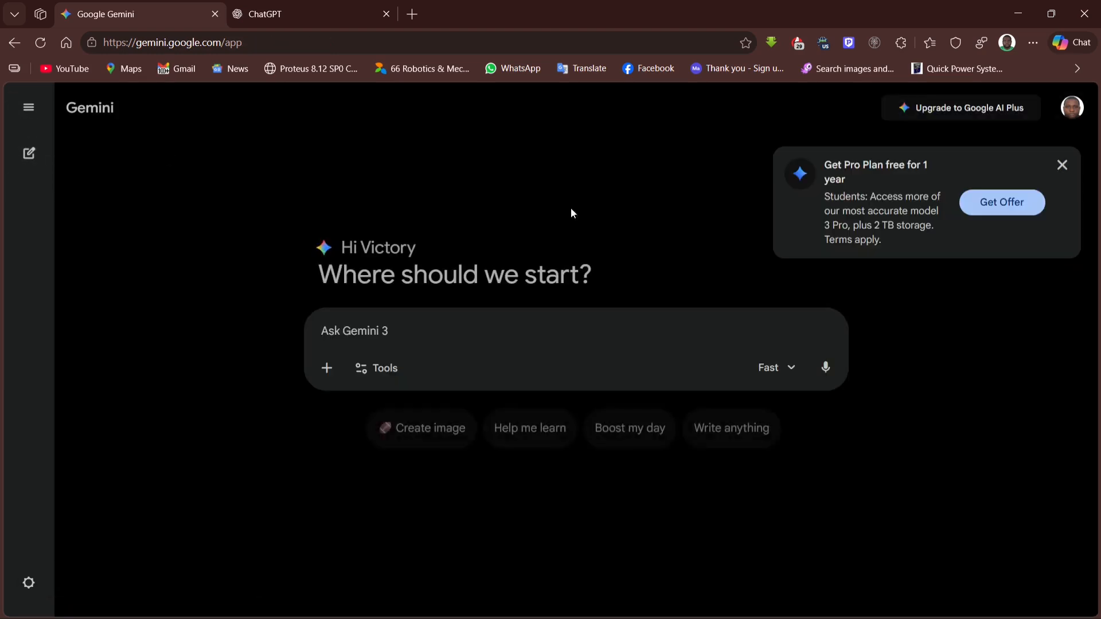
{"action": "left_click", "coordinate": [1061, 165]}
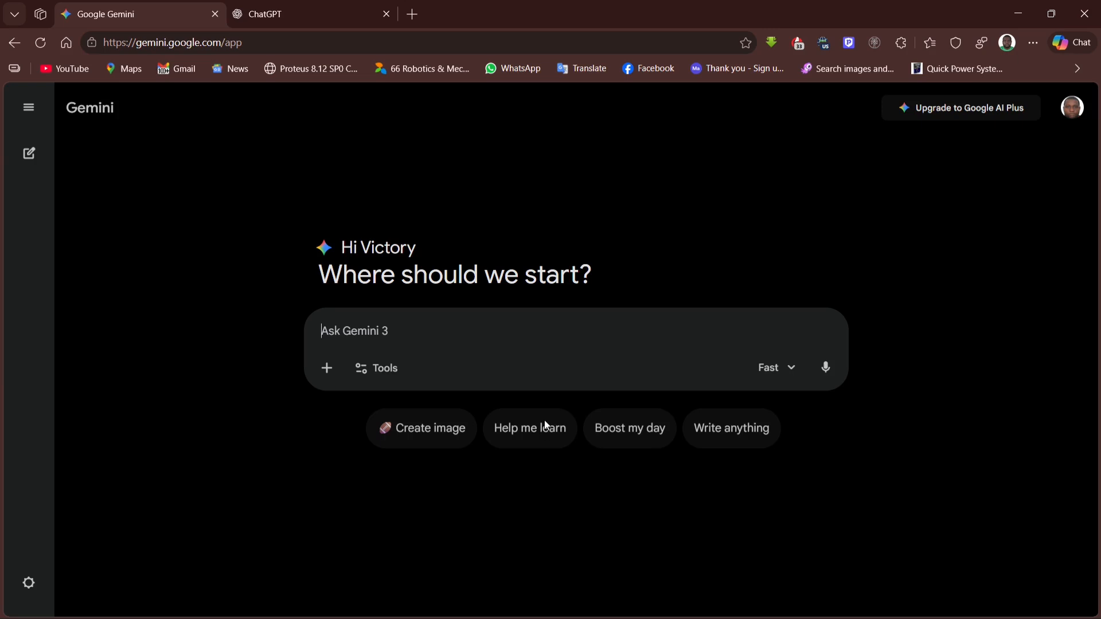
{"action": "key", "text": "ctrl+v"}
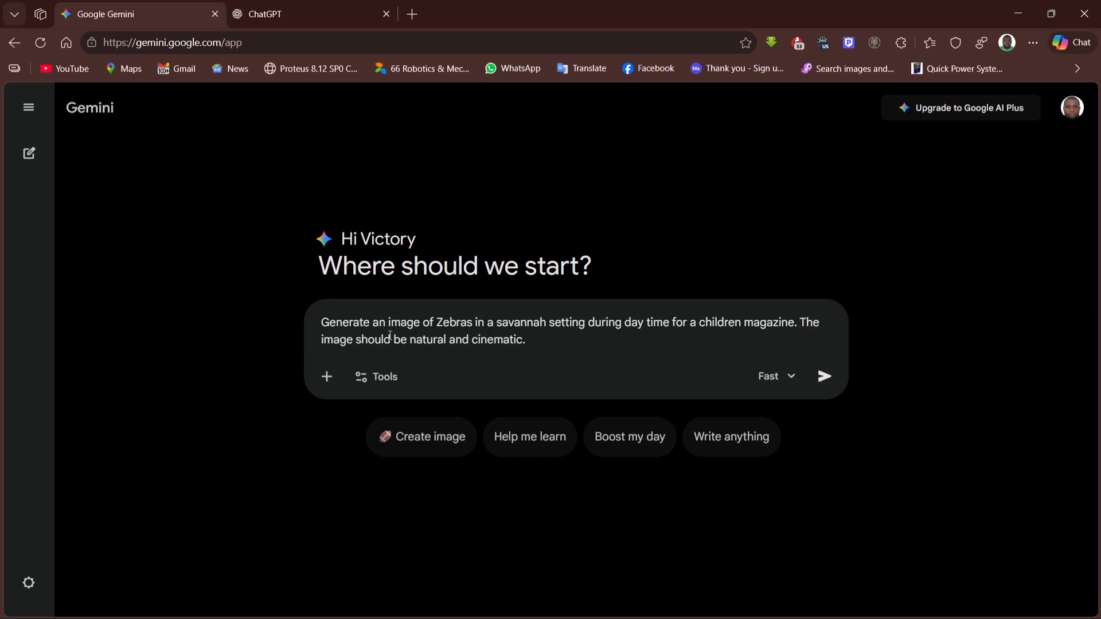
Step: Change "an image" to "a realistic image" at the beginning of the pasted prompt
{"action": "key", "text": "BackSpace"}
{"action": "type", "text": "realisti"}
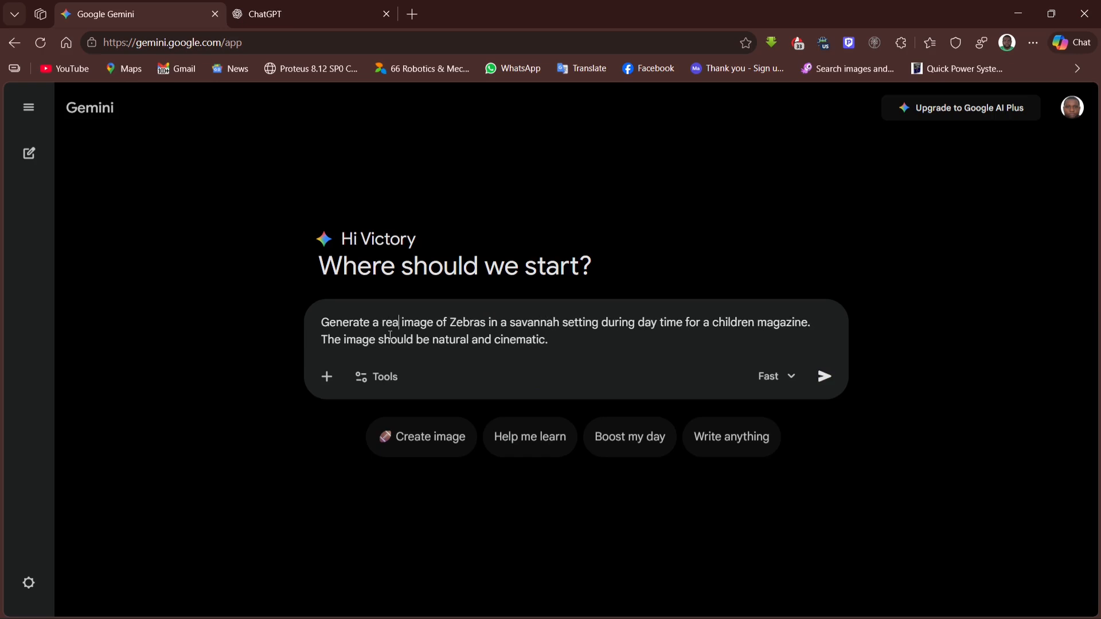
{"action": "type", "text": "c"}
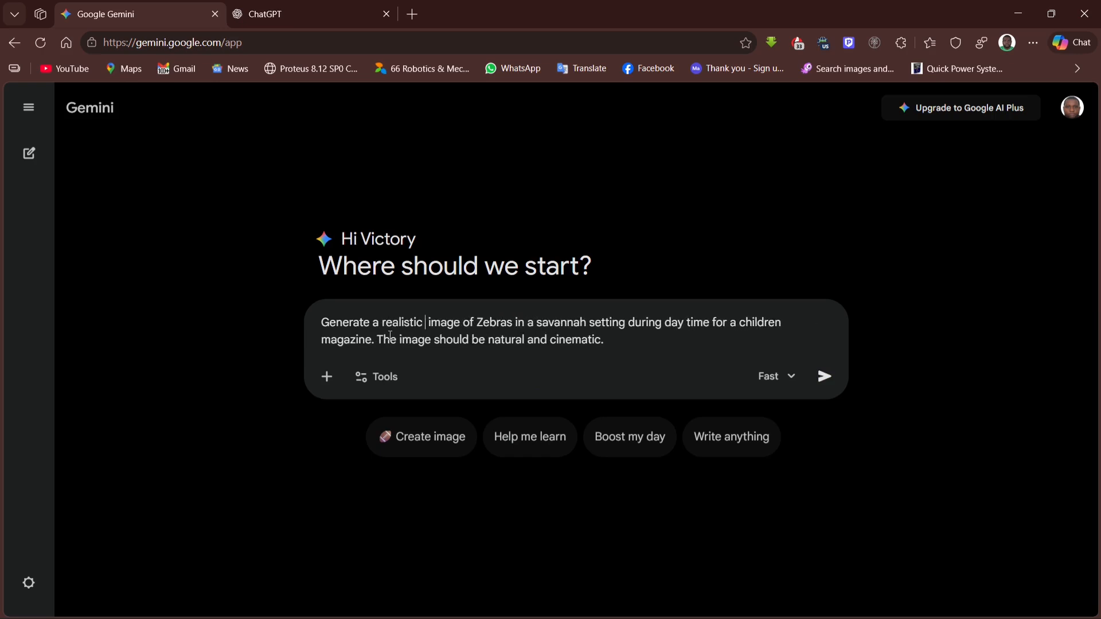
{"action": "key", "text": "BackSpace"}
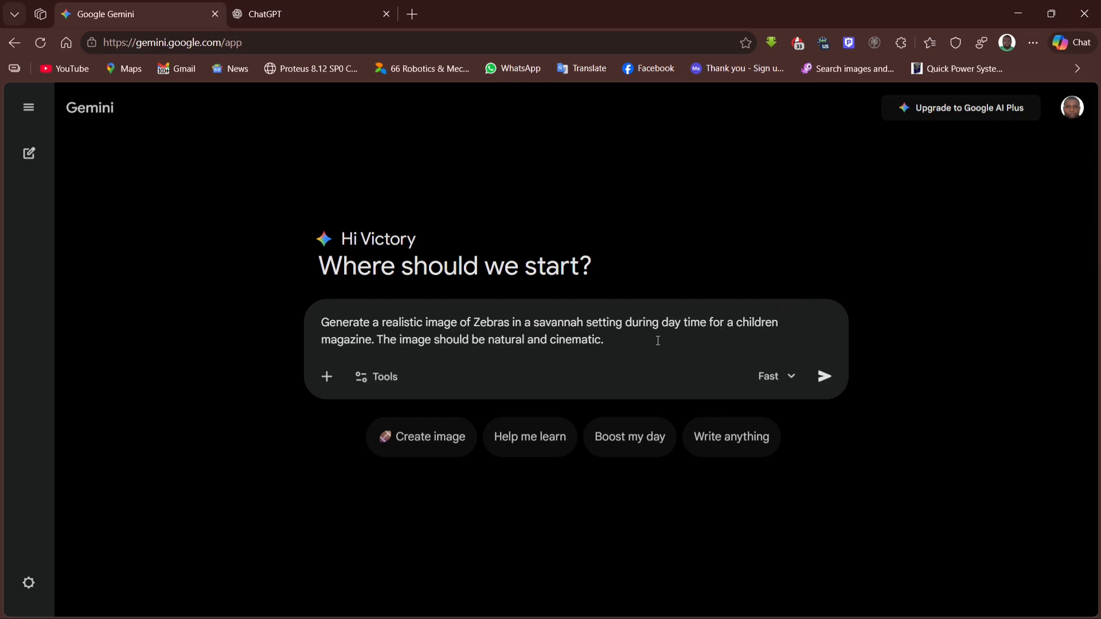
Step: Append "This image must not be a cartoon and must resemble a science magazine image of real Zebras in the wild" and submit the prompt
{"action": "left_click", "coordinate": [662, 343]}
{"action": "type", "text": "This image must not be a ca"}
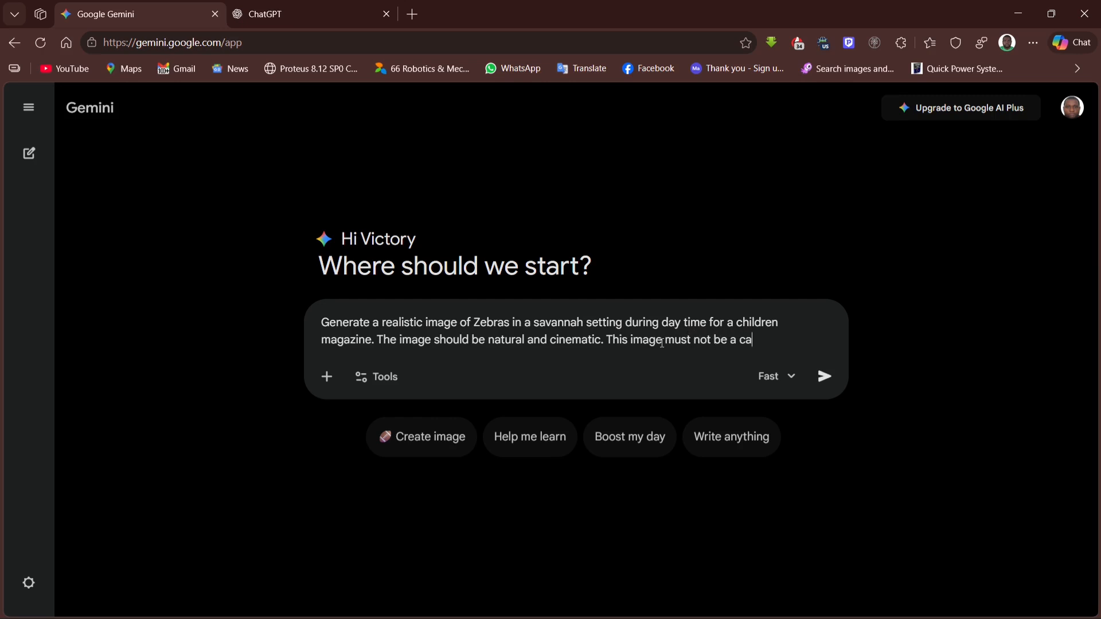
{"action": "type", "text": "rtoon and must be like"}
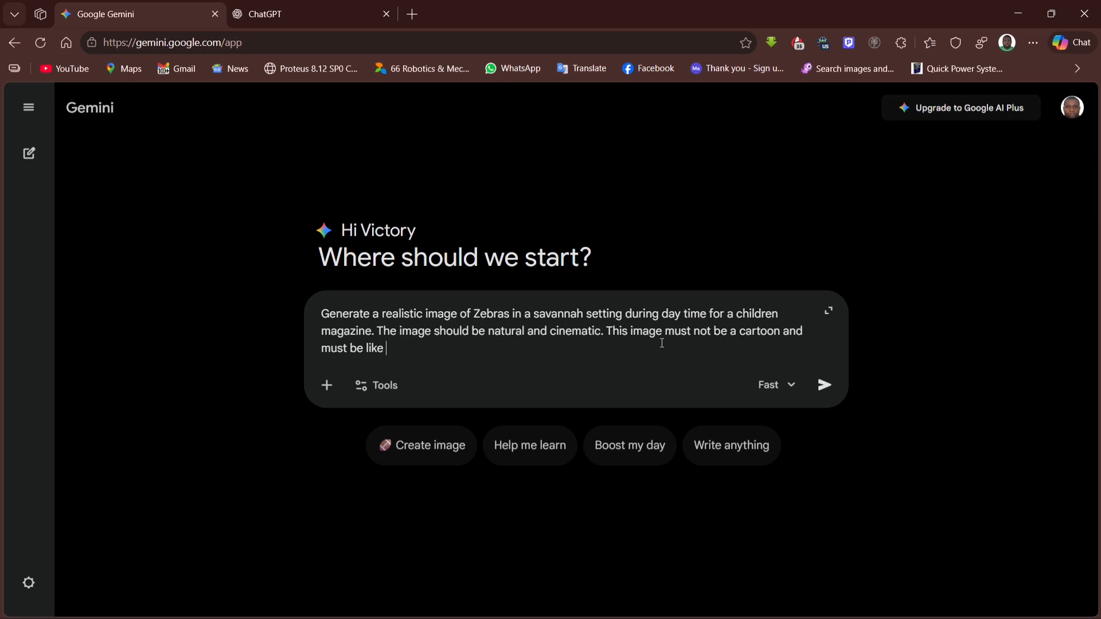
{"action": "key", "text": "BackSpace"}
{"action": "key", "text": "BackSpace"}
{"action": "key", "text": "BackSpace"}
{"action": "key", "text": "BackSpace"}
{"action": "key", "text": "BackSpace"}
{"action": "key", "text": "BackSpace"}
{"action": "key", "text": "BackSpace"}
{"action": "type", "text": "resembled"}
{"action": "key", "text": "BackSpace"}
{"action": "key", "text": "BackSpace"}
{"action": "type", "text": "a science "}
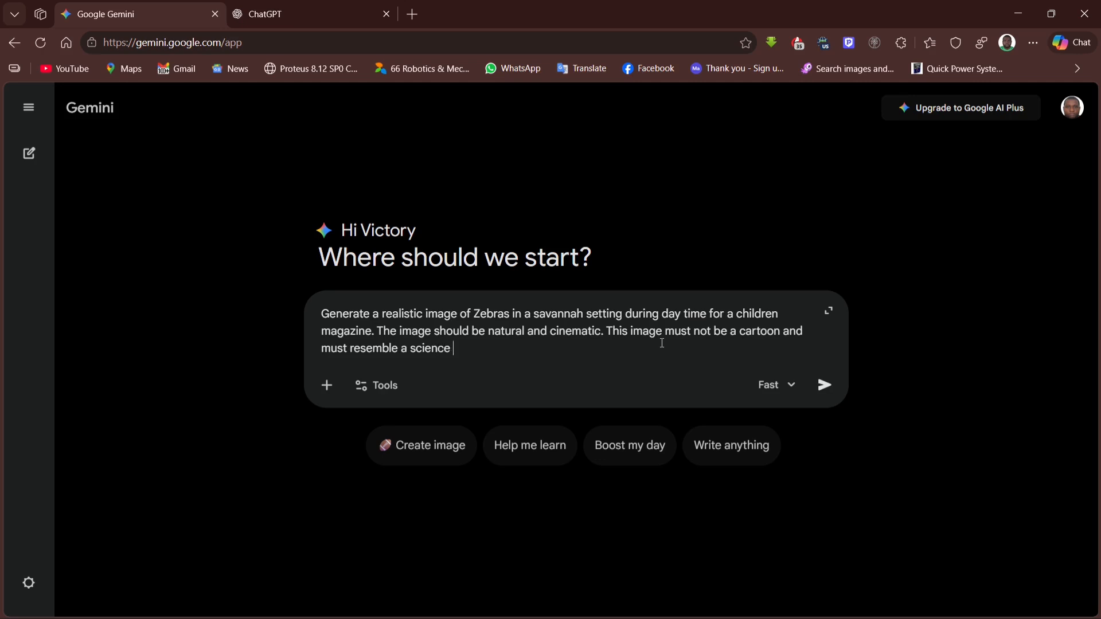
{"action": "type", "text": "magazine image o"}
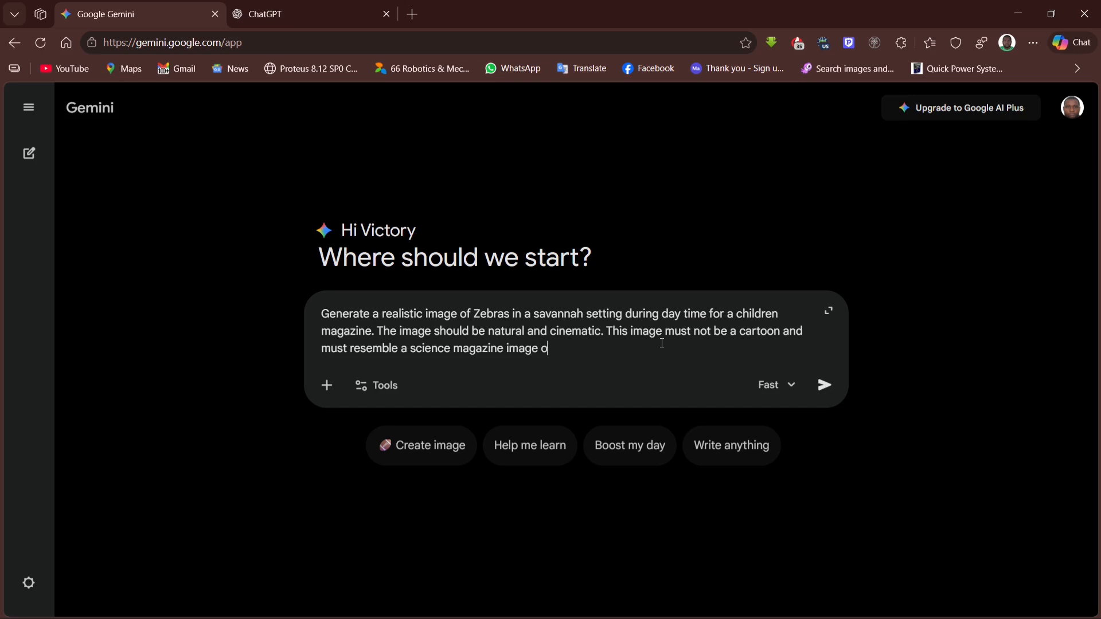
{"action": "type", "text": "f real Zebras in the wild"}
{"action": "key", "text": "Return"}
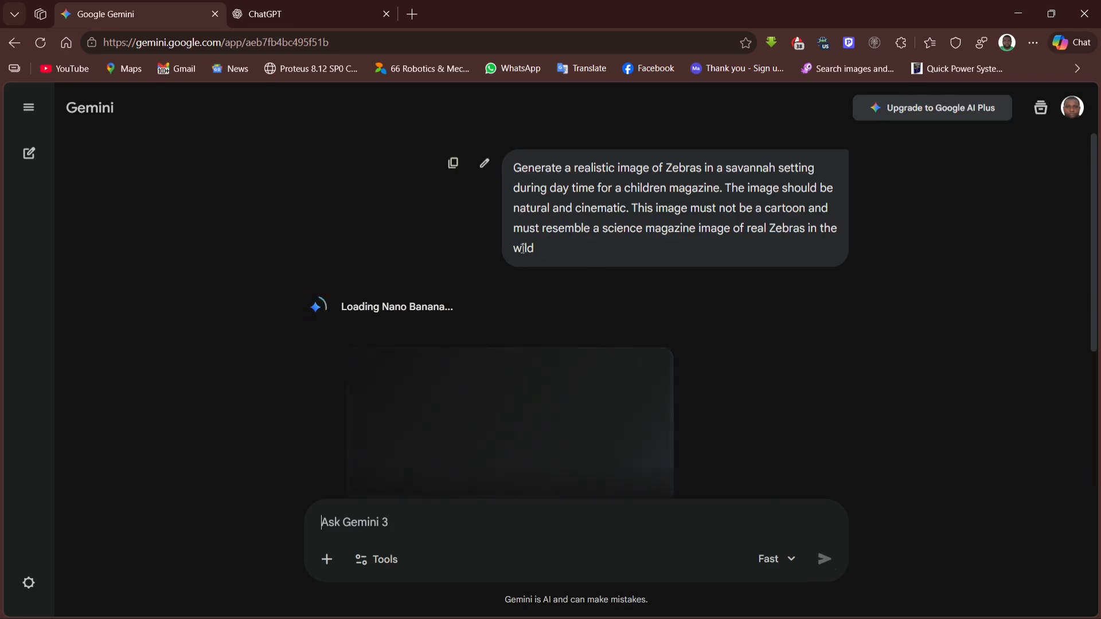
Step: Inspect the generated zebra herd image in enlarged view, close it, and rate the response as good
{"action": "scroll", "coordinate": [484, 231], "scroll_direction": "down", "scroll_amount": 2}
{"action": "scroll", "coordinate": [491, 263], "scroll_direction": "down", "scroll_amount": 1}
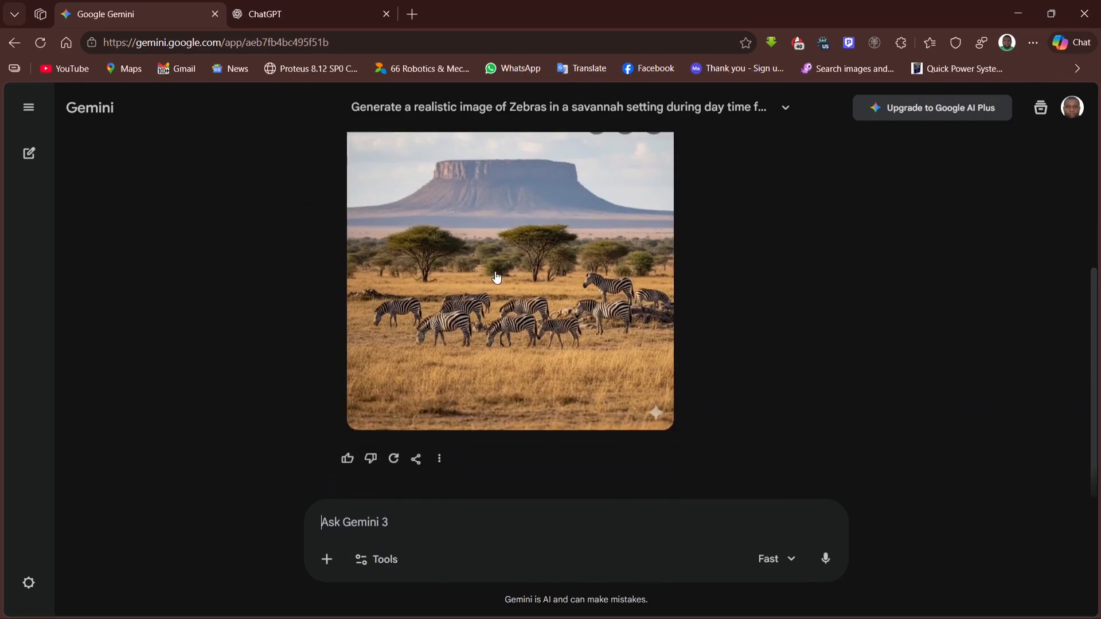
{"action": "scroll", "coordinate": [554, 304], "scroll_direction": "up", "scroll_amount": 1}
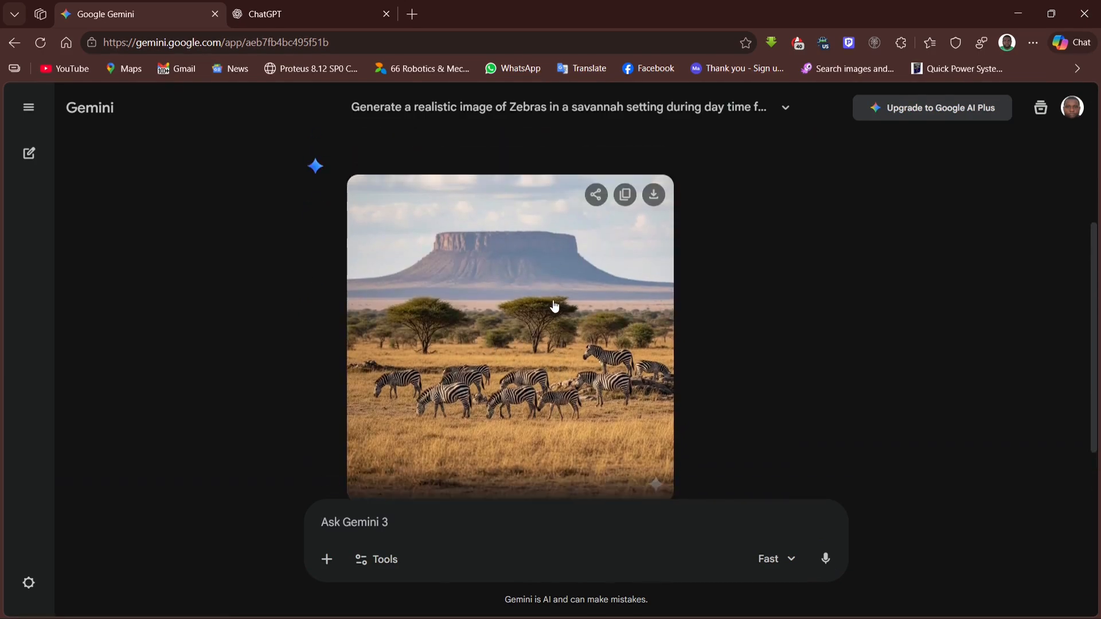
{"action": "left_click", "coordinate": [546, 350]}
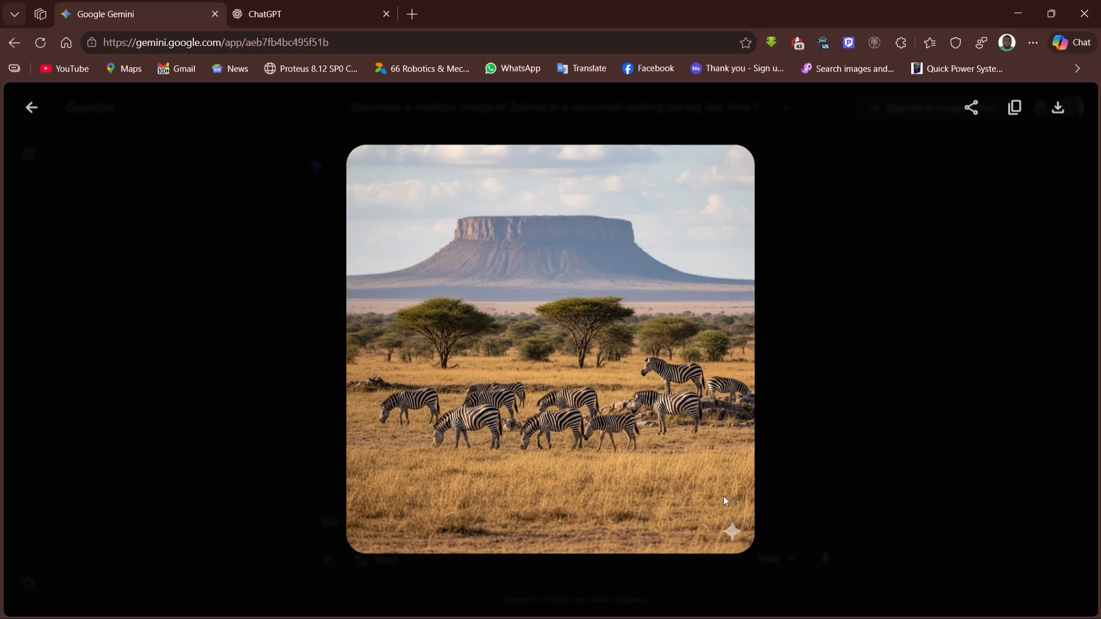
{"action": "left_click", "coordinate": [32, 108]}
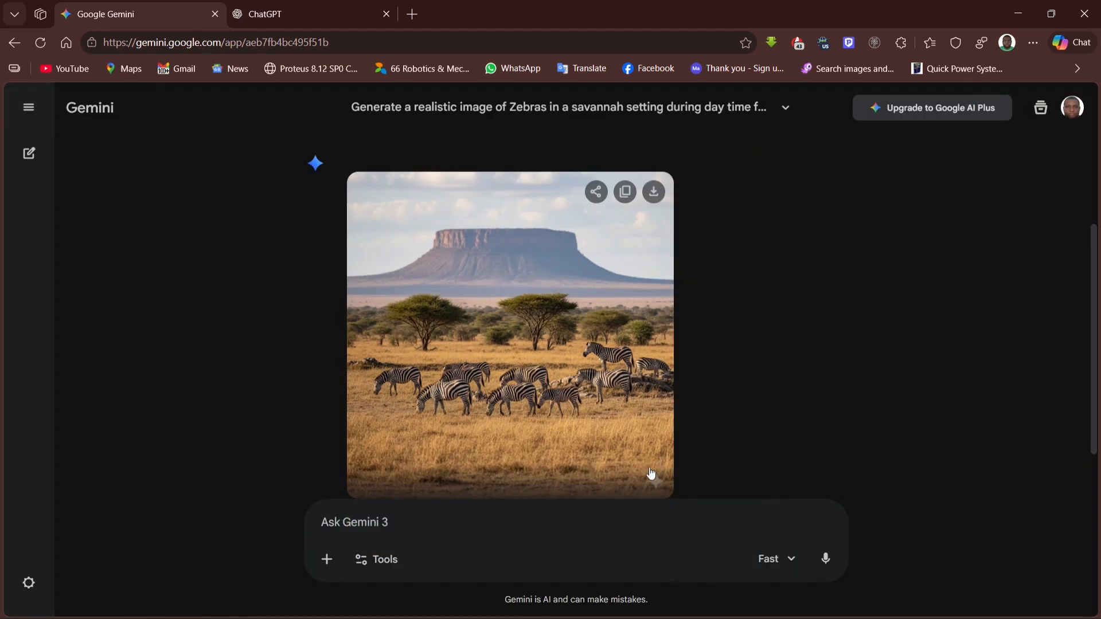
{"action": "scroll", "coordinate": [607, 486], "scroll_direction": "down", "scroll_amount": 1}
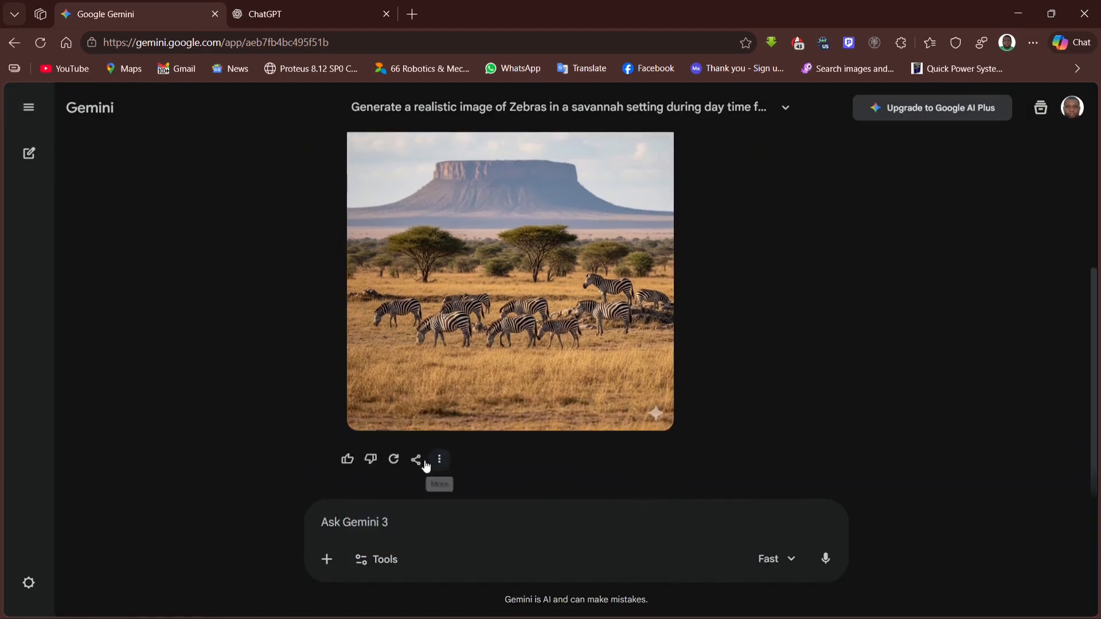
{"action": "left_click", "coordinate": [349, 461]}
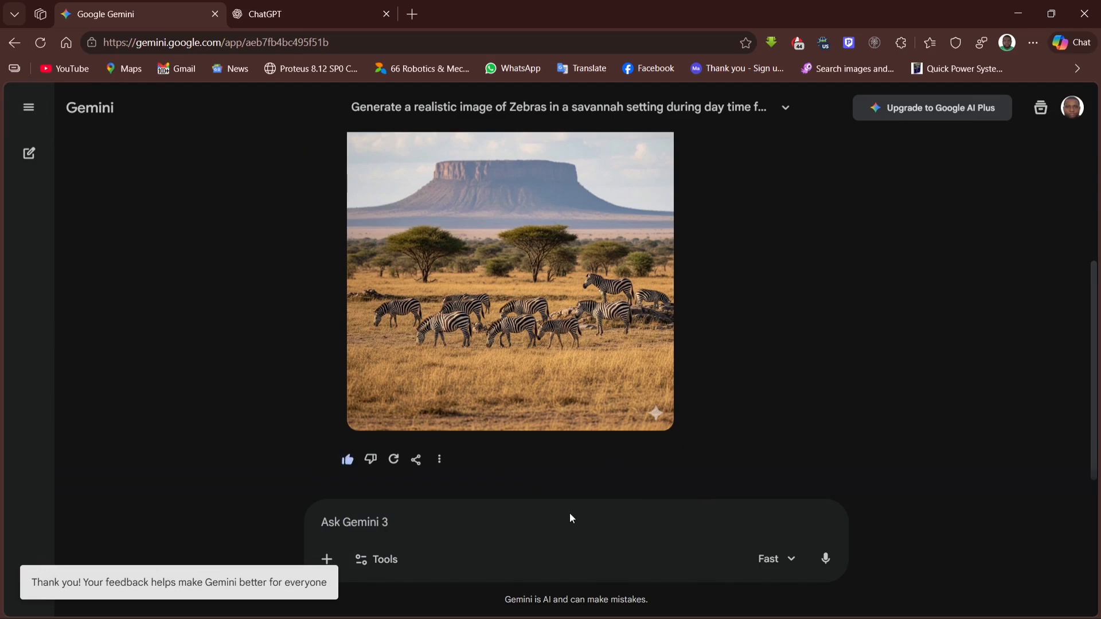
Step: Begin a follow-up message with "Great, This is almost there. The image should show a close up of the Zebra herd with"
{"action": "left_click", "coordinate": [563, 530]}
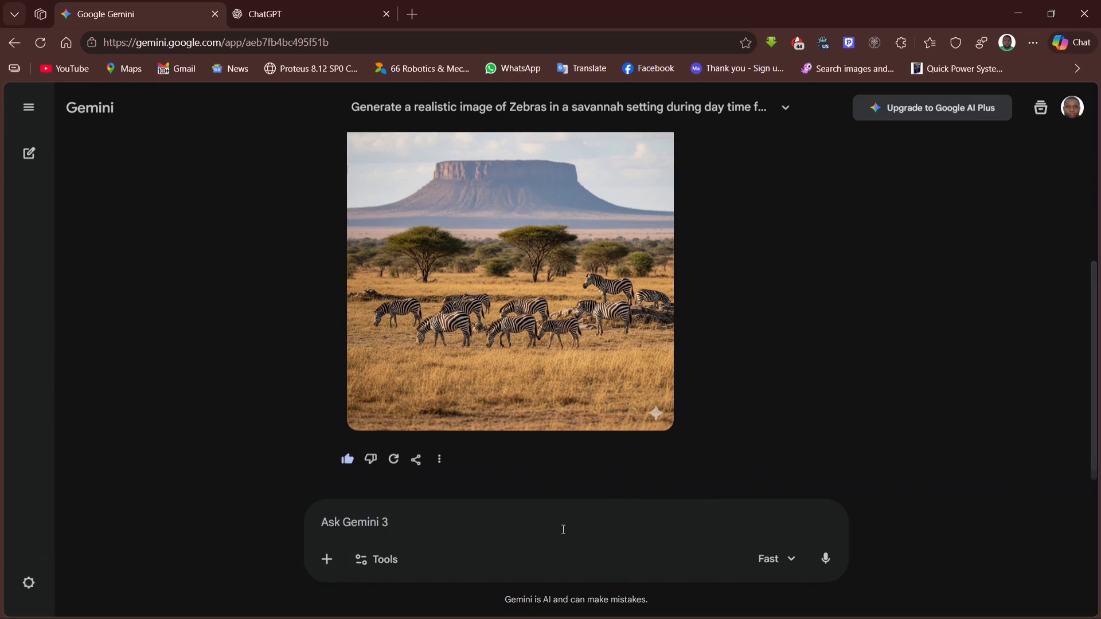
{"action": "type", "text": "Great, Thi"}
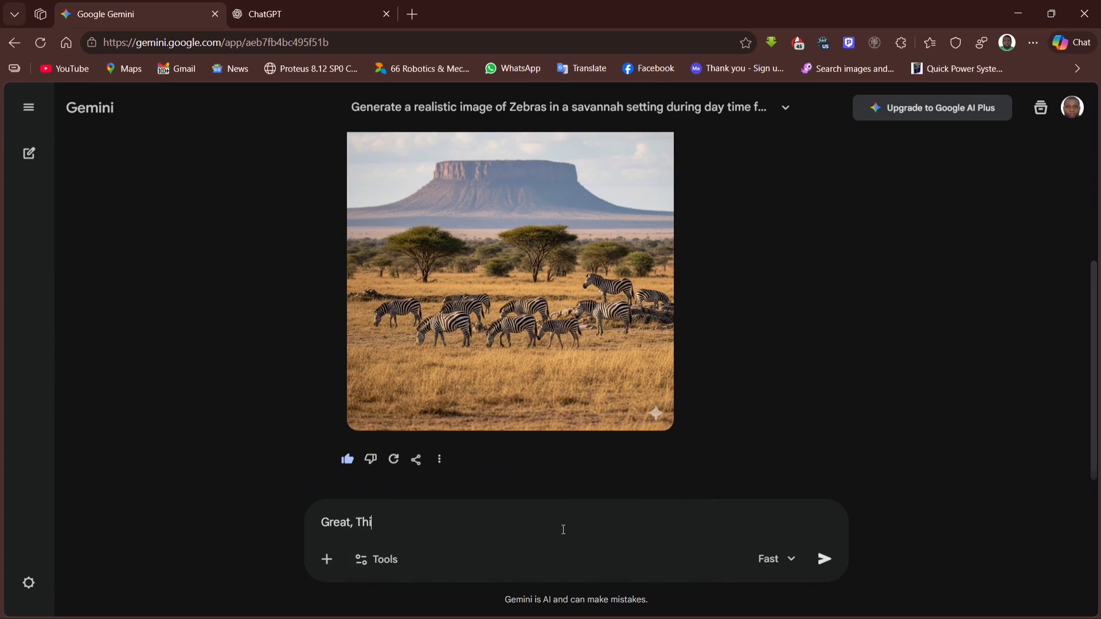
{"action": "type", "text": "s is almost there."}
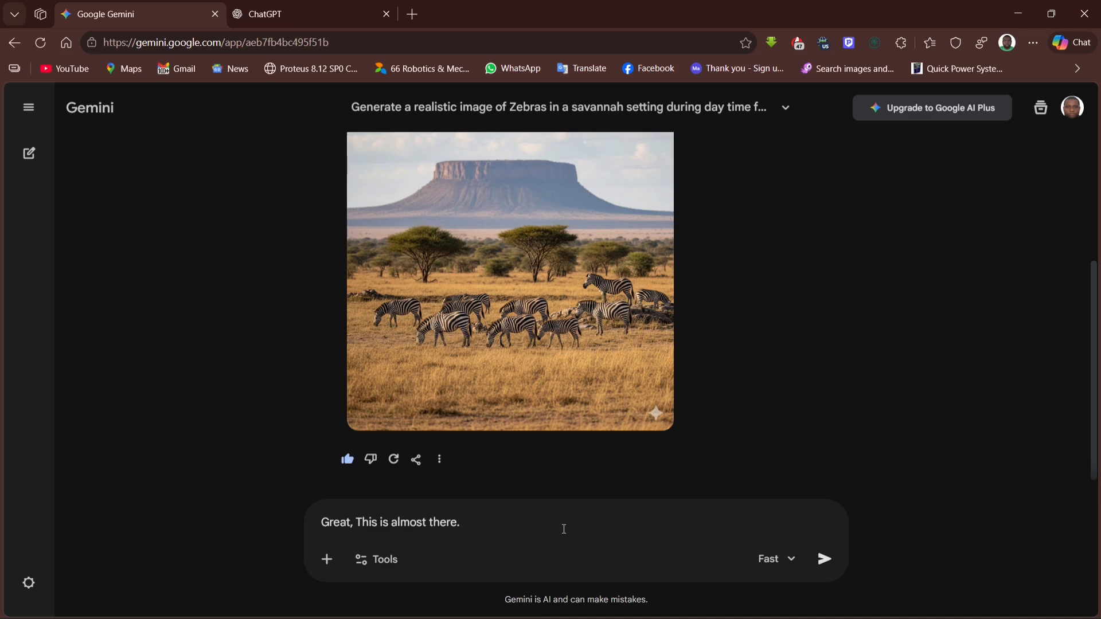
{"action": "type", "text": "G"}
{"action": "key", "text": "BackSpace"}
{"action": "type", "text": "The image should show a clos"}
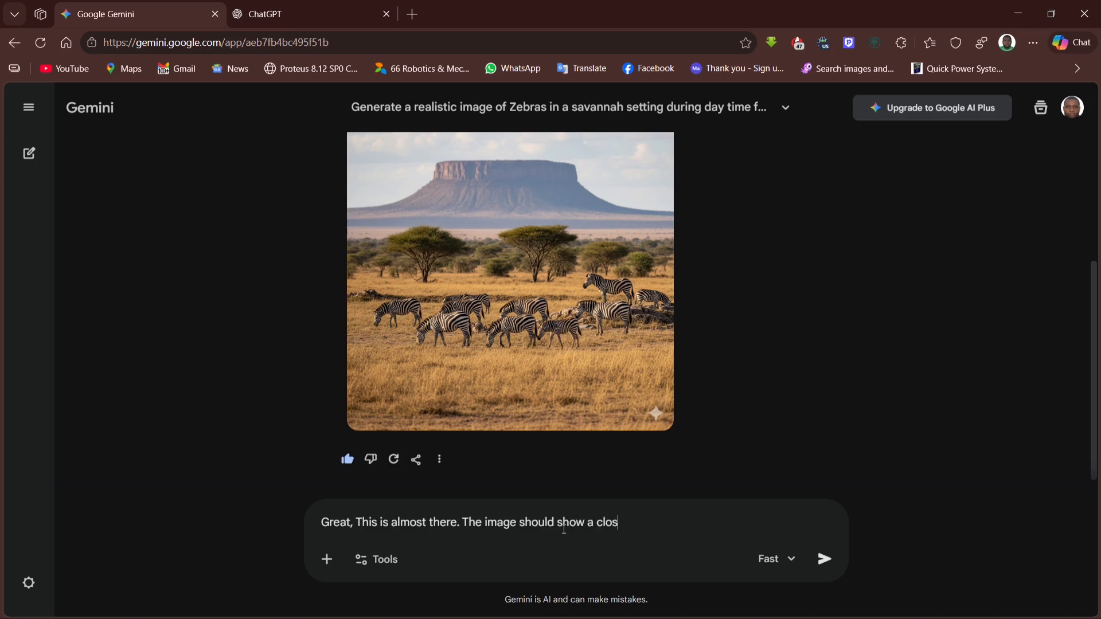
{"action": "type", "text": "e up of the Zebra herd wi"}
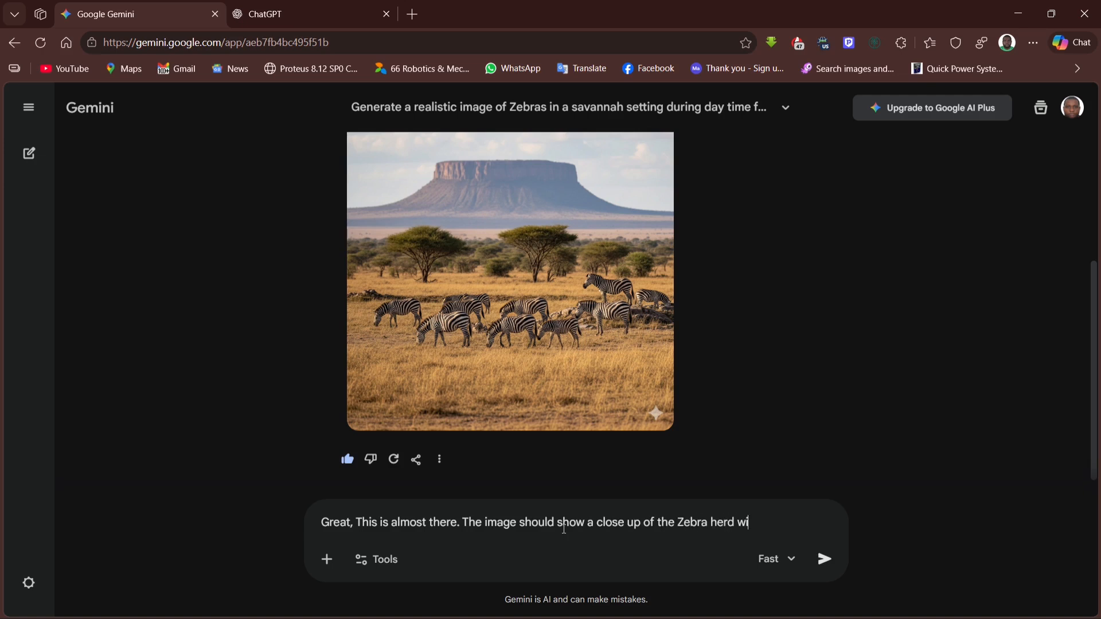
{"action": "type", "text": "th the "}
{"action": "type", "text": "ove"}
{"action": "key", "text": "BackSpace"}
{"action": "key", "text": "BackSpace"}
{"action": "key", "text": "BackSpace"}
{"action": "key", "text": "BackSpace"}
{"action": "key", "text": "BackSpace"}
{"action": "key", "text": "BackSpace"}
{"action": "key", "text": "BackSpace"}
{"action": "type", "text": "one Zebra bei"}
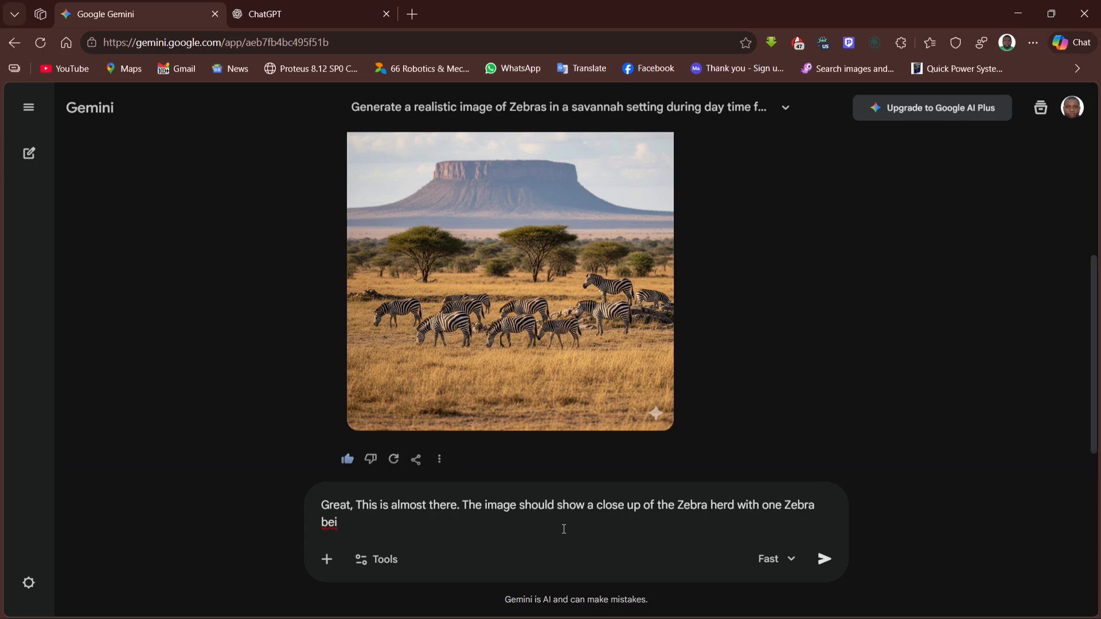
{"action": "key", "text": "BackSpace"}
{"action": "key", "text": "BackSpace"}
{"action": "key", "text": "BackSpace"}
{"action": "key", "text": "BackSpace"}
{"action": "key", "text": "BackSpace"}
{"action": "key", "text": "BackSpace"}
{"action": "key", "text": "BackSpace"}
{"action": "key", "text": "BackSpace"}
{"action": "key", "text": "BackSpace"}
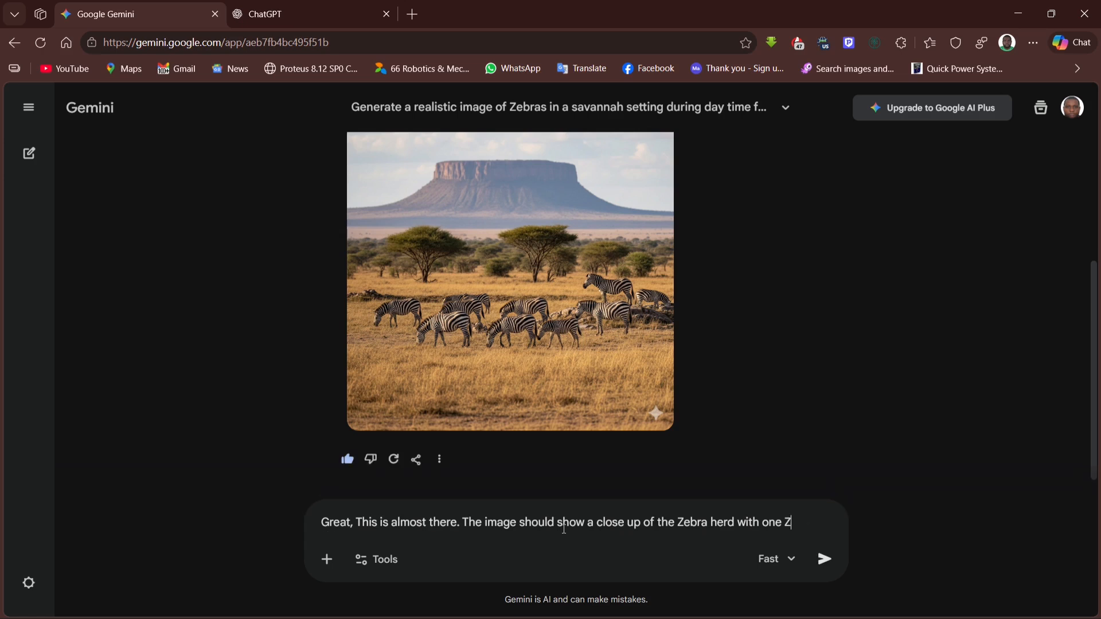
{"action": "key", "text": "BackSpace"}
{"action": "key", "text": "BackSpace"}
{"action": "key", "text": "BackSpace"}
Step: Continue the message with "the image focusing on one Zebra from the side as the Zebra looks over to the left"
{"action": "type", "text": "there"}
{"action": "key", "text": "BackSpace"}
{"action": "key", "text": "BackSpace"}
{"action": "type", "text": "image focu"}
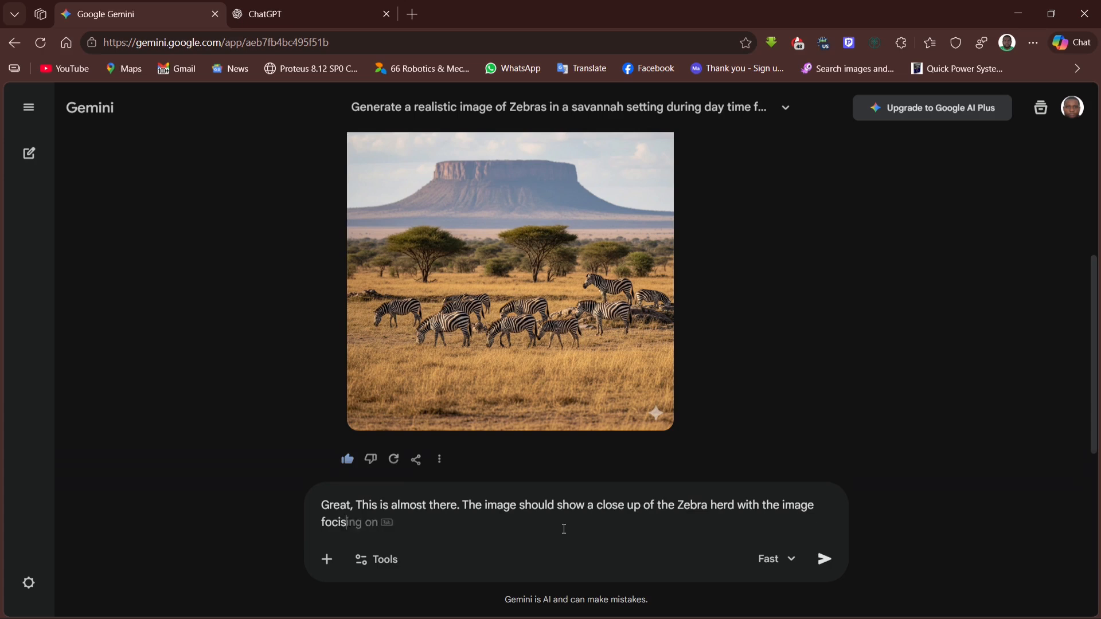
{"action": "key", "text": "BackSpace"}
{"action": "type", "text": "using on one Zebr"}
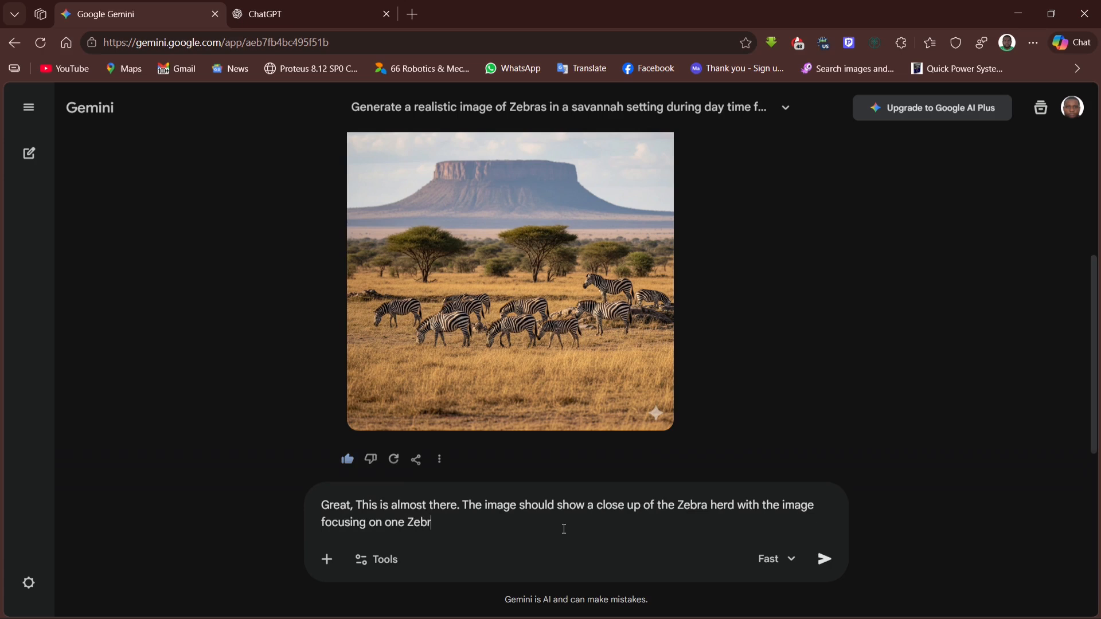
{"action": "type", "text": "a from the side as the "}
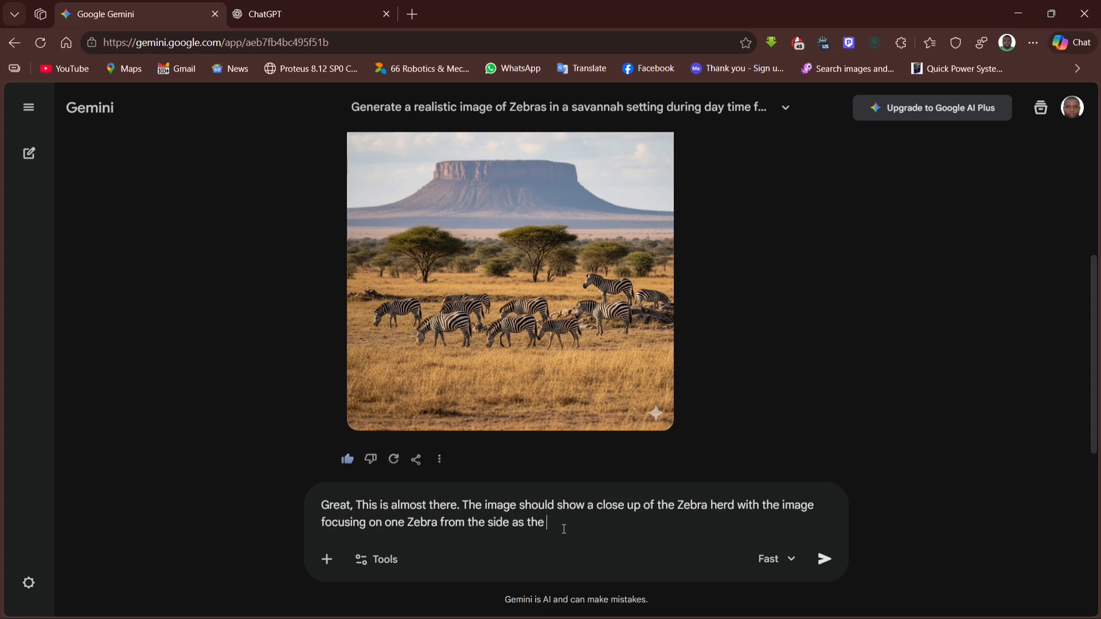
{"action": "type", "text": "Zebra looks over to the lef"}
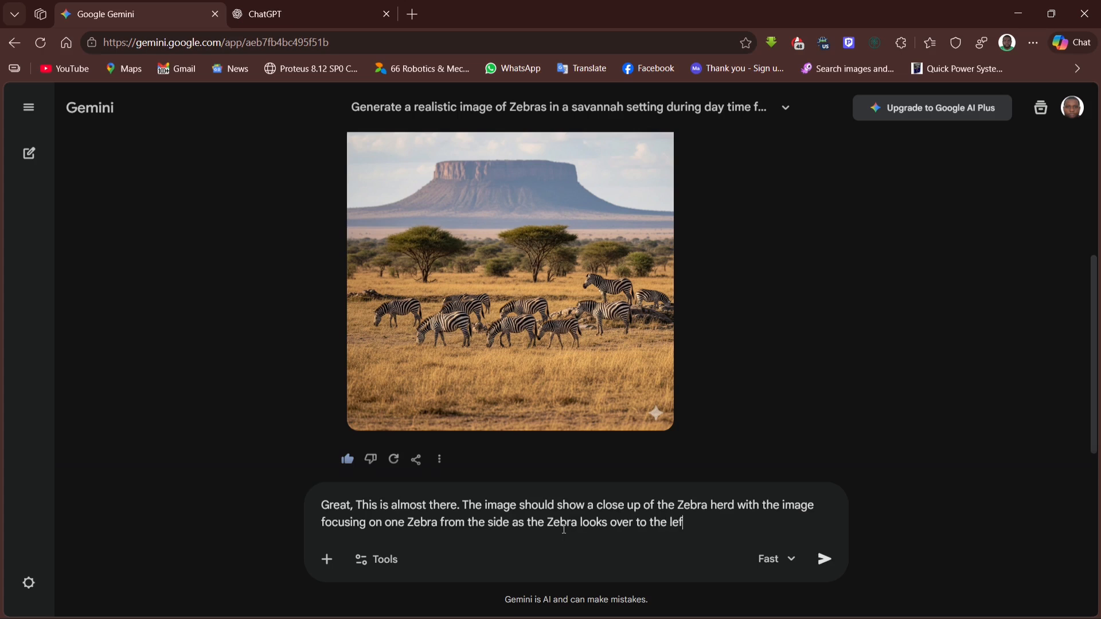
Step: Extend the message with "of the image. Also include a river in the background and increase the size of the Zebra herd."
{"action": "type", "text": "t of the image. Also inclu"}
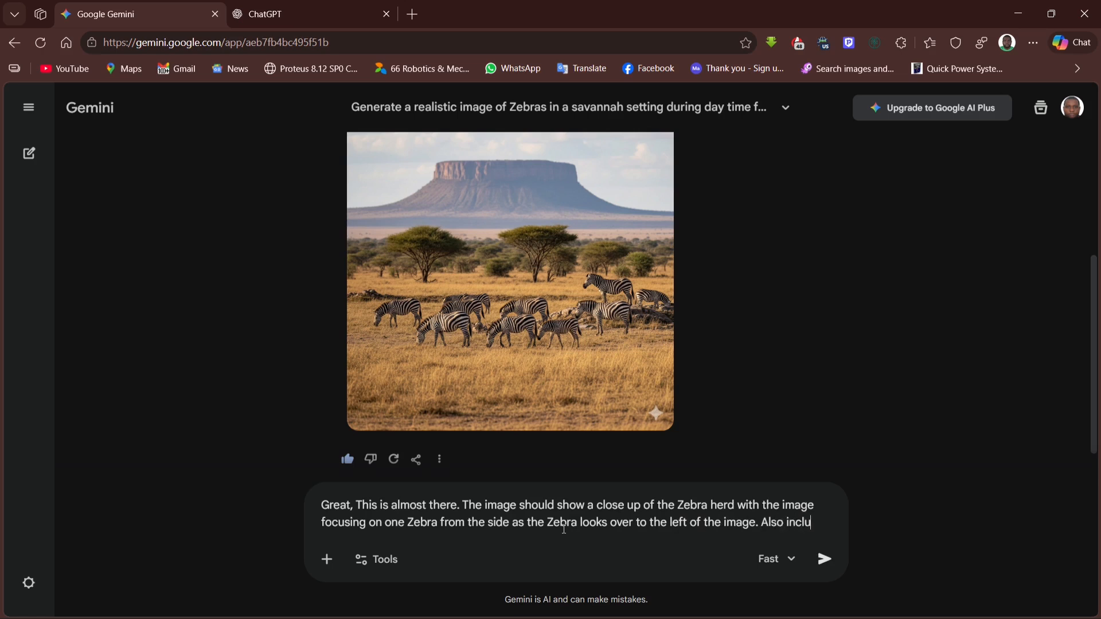
{"action": "type", "text": "de a r"}
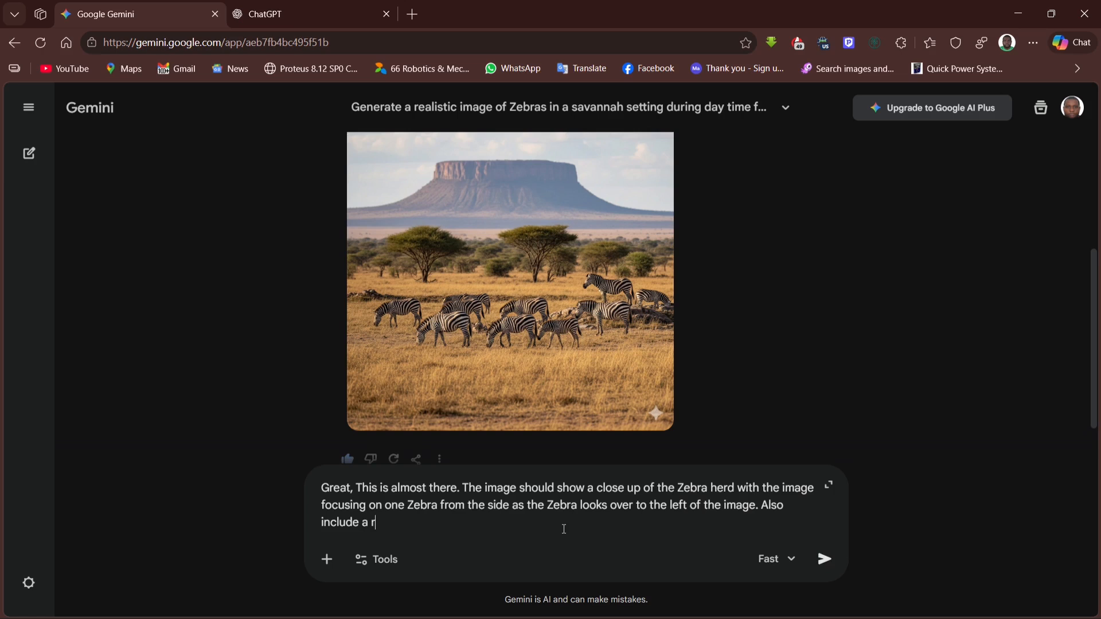
{"action": "type", "text": "iver in the background and "}
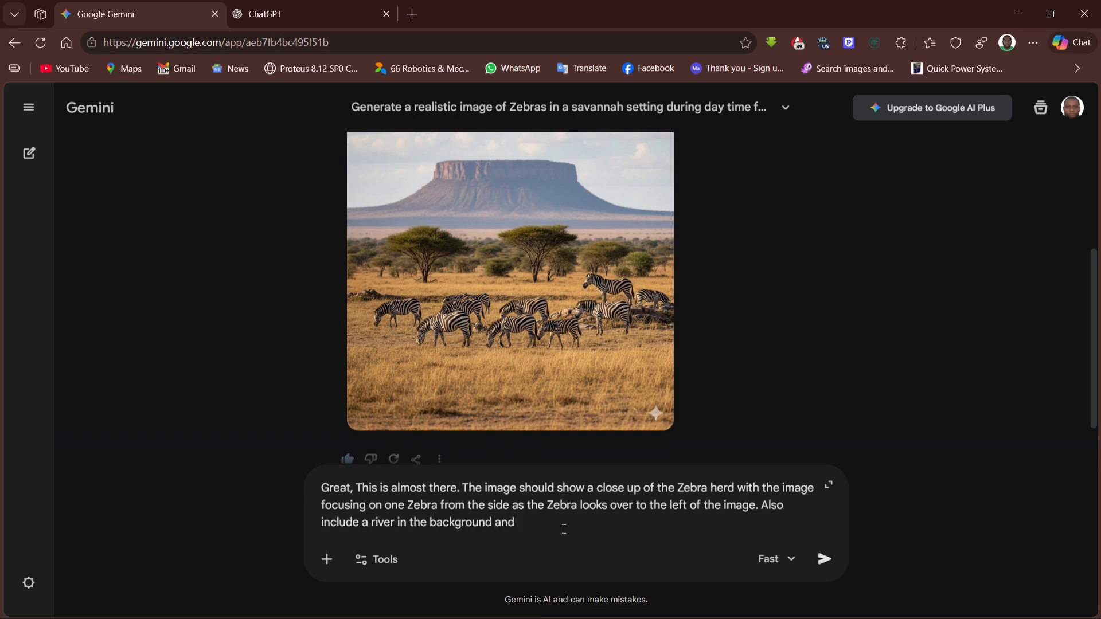
{"action": "type", "text": " increase the size of the Zebr"}
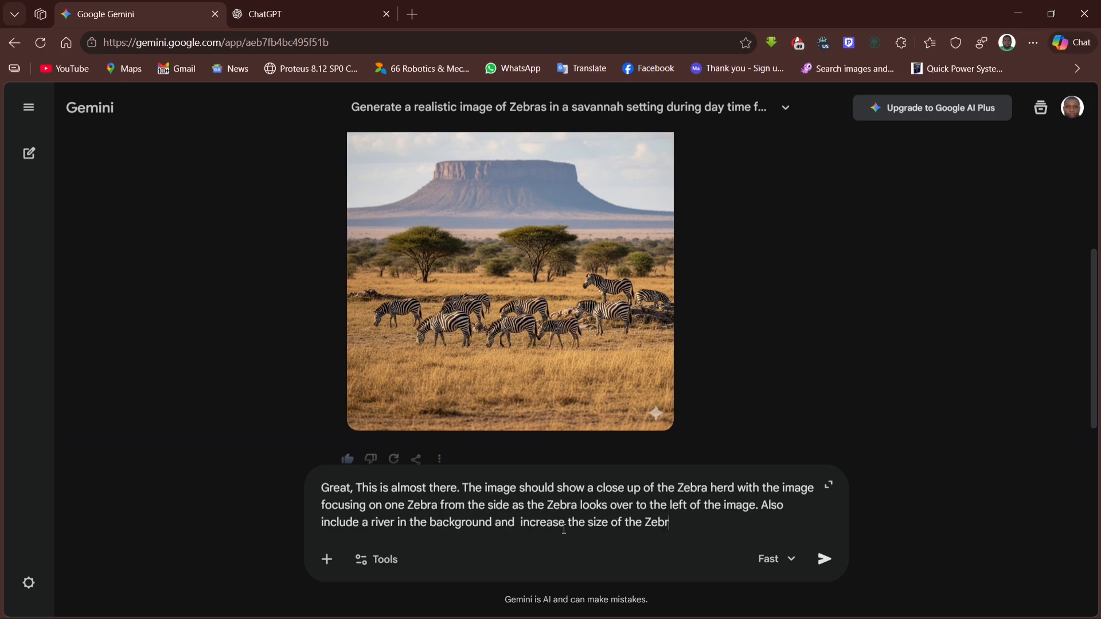
{"action": "type", "text": "a herd."}
Step: Add a separate paragraph, "Remember this image is for a science magazine and must look realistic, cinematic and professional", and submit the message
{"action": "key", "text": "shift+Return"}
{"action": "key", "text": "shift+Return"}
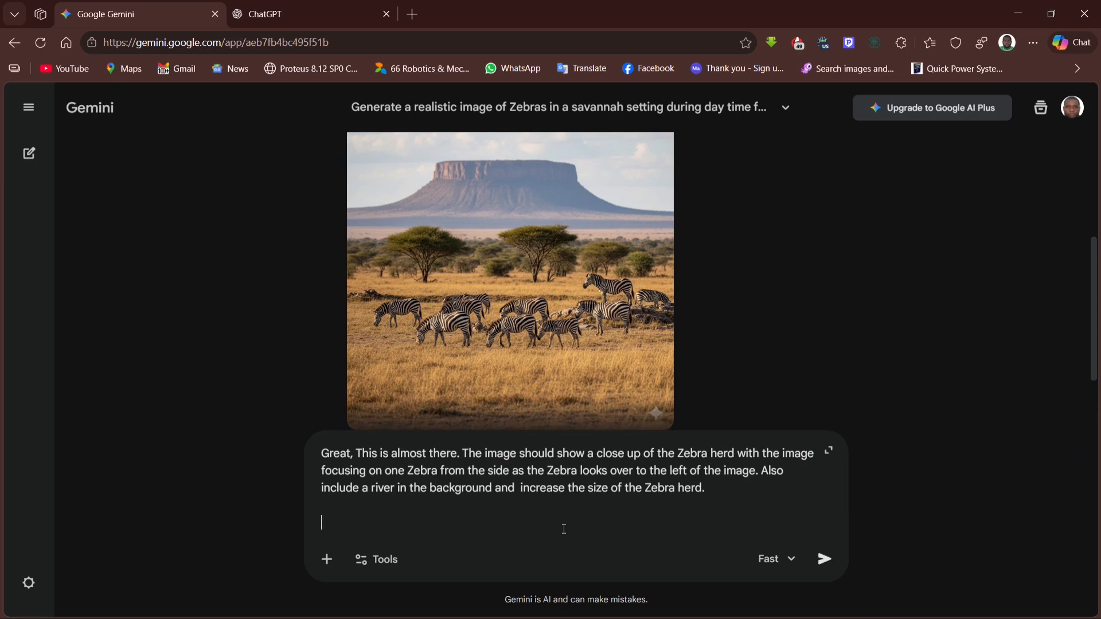
{"action": "type", "text": "Remember this image is"}
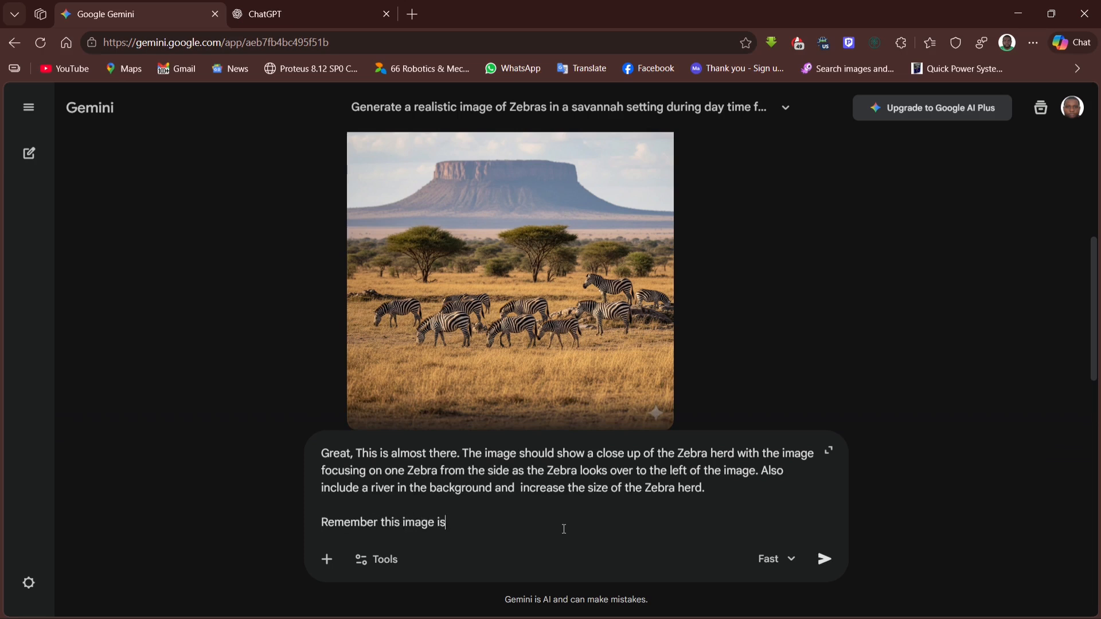
{"action": "type", "text": " for a science magazine"}
{"action": "type", "text": "and must "}
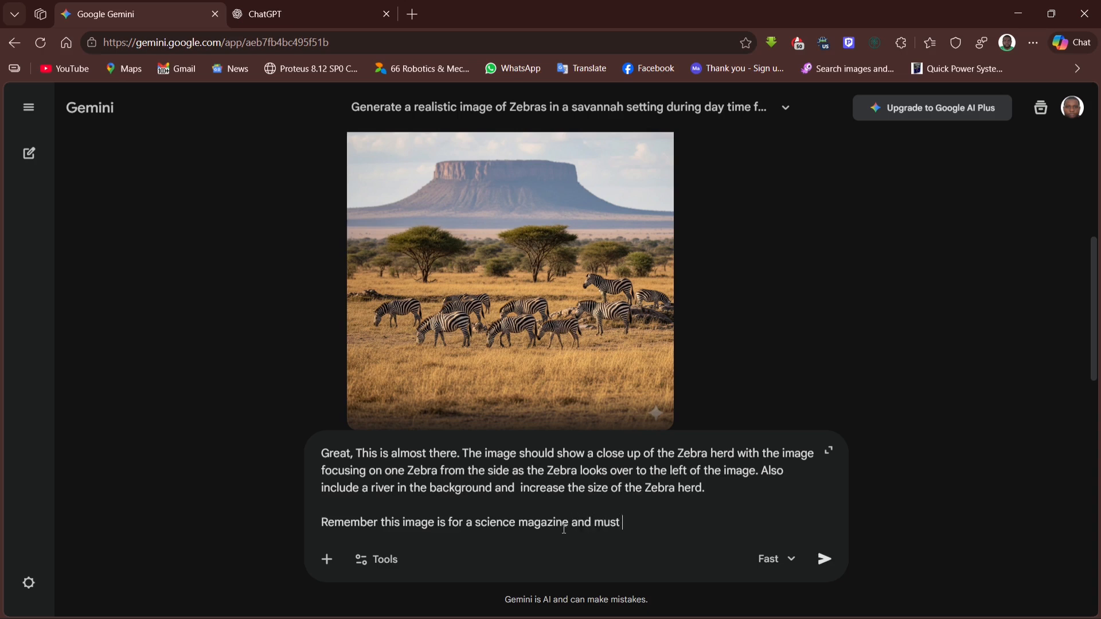
{"action": "type", "text": "look realistic w"}
{"action": "key", "text": "BackSpace"}
{"action": "type", "text": ", cinnematic a"}
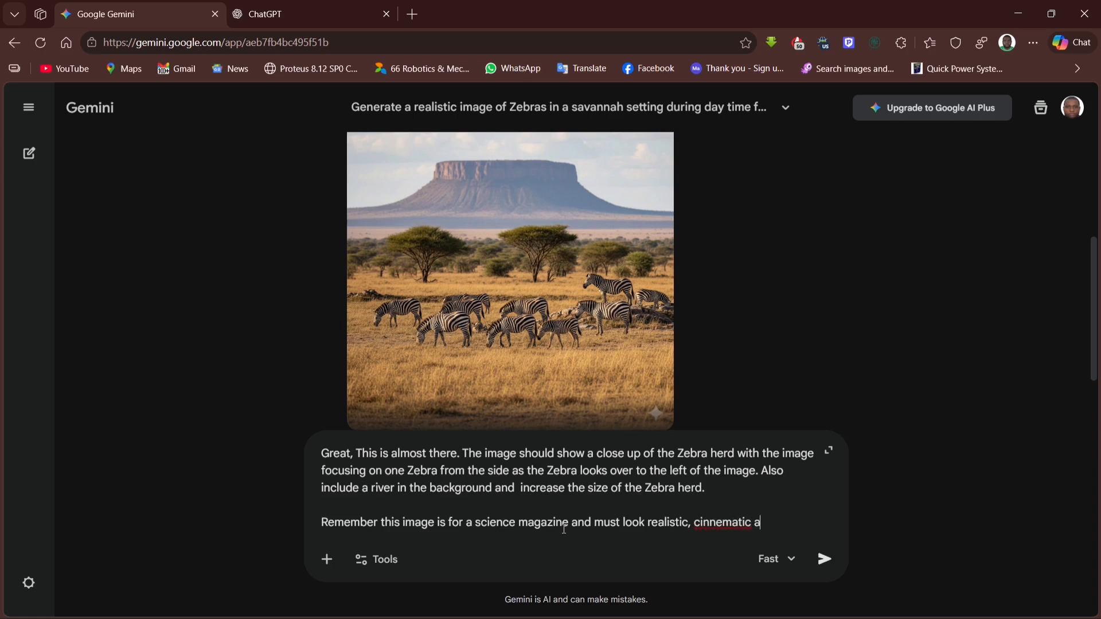
{"action": "type", "text": "nd professiona"}
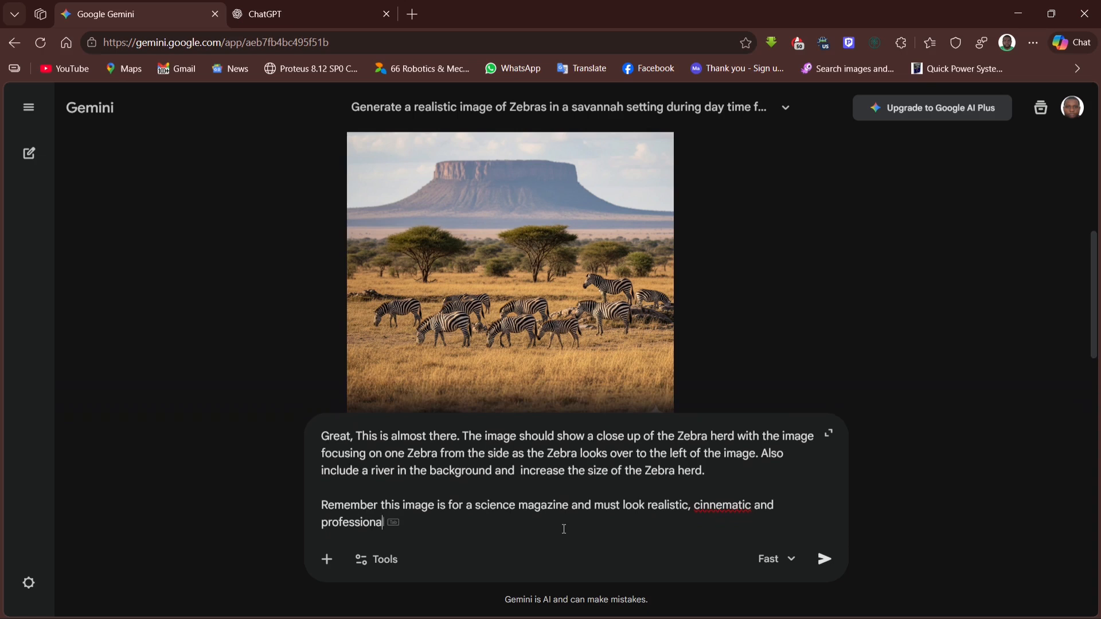
{"action": "type", "text": "l"}
{"action": "double_click", "coordinate": [721, 504]}
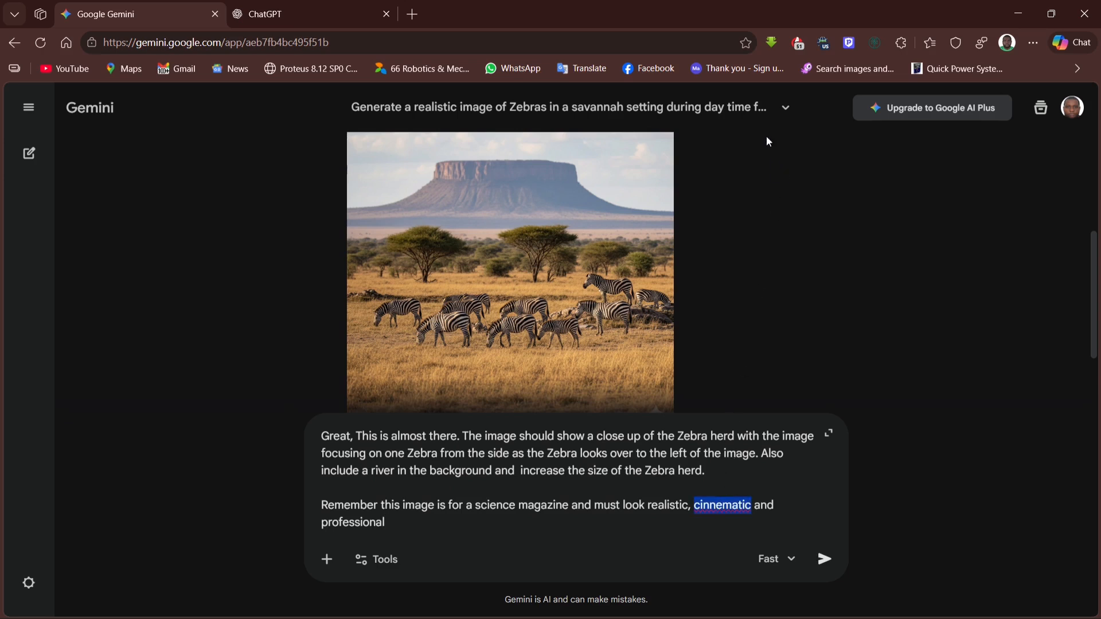
{"action": "type", "text": "cinematic"}
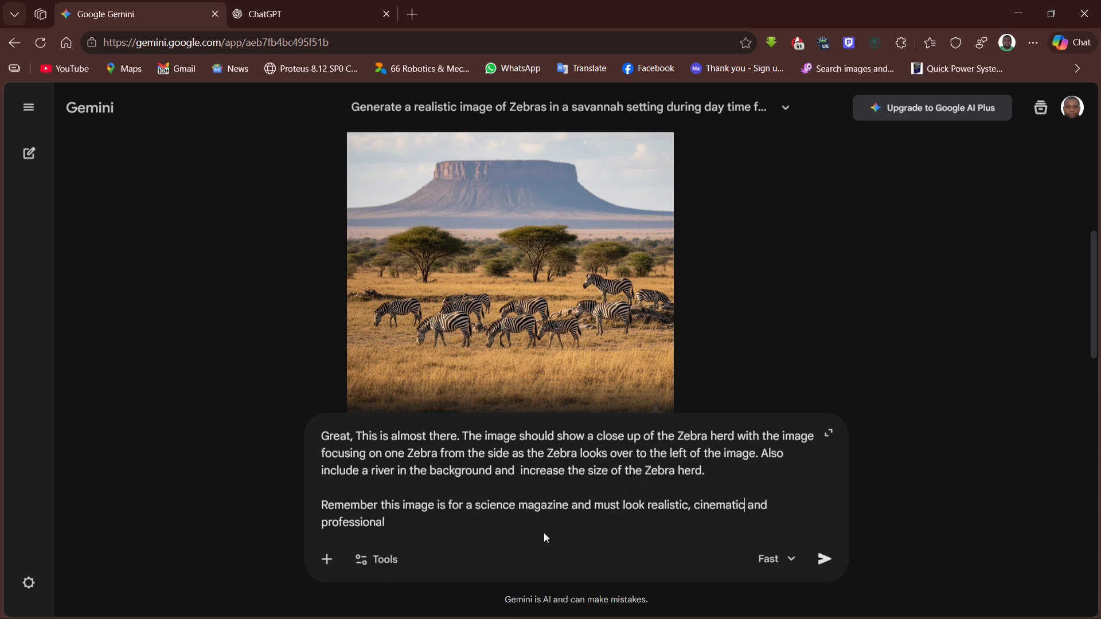
{"action": "key", "text": "Return"}
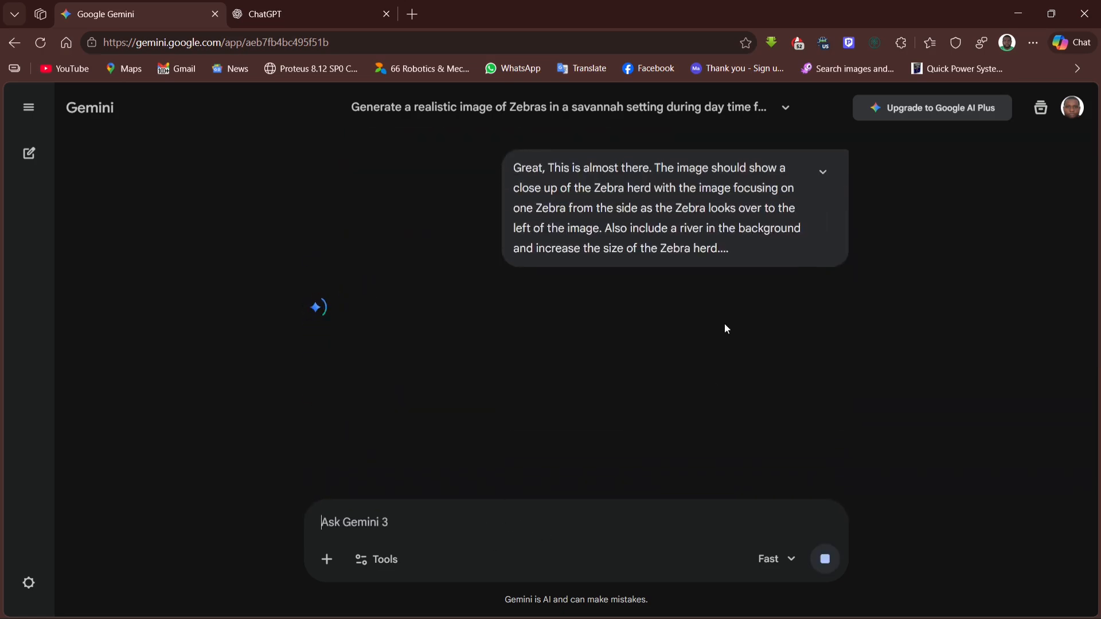
{"action": "scroll", "coordinate": [724, 323], "scroll_direction": "up", "scroll_amount": 3}
{"action": "scroll", "coordinate": [509, 275], "scroll_direction": "up", "scroll_amount": 5}
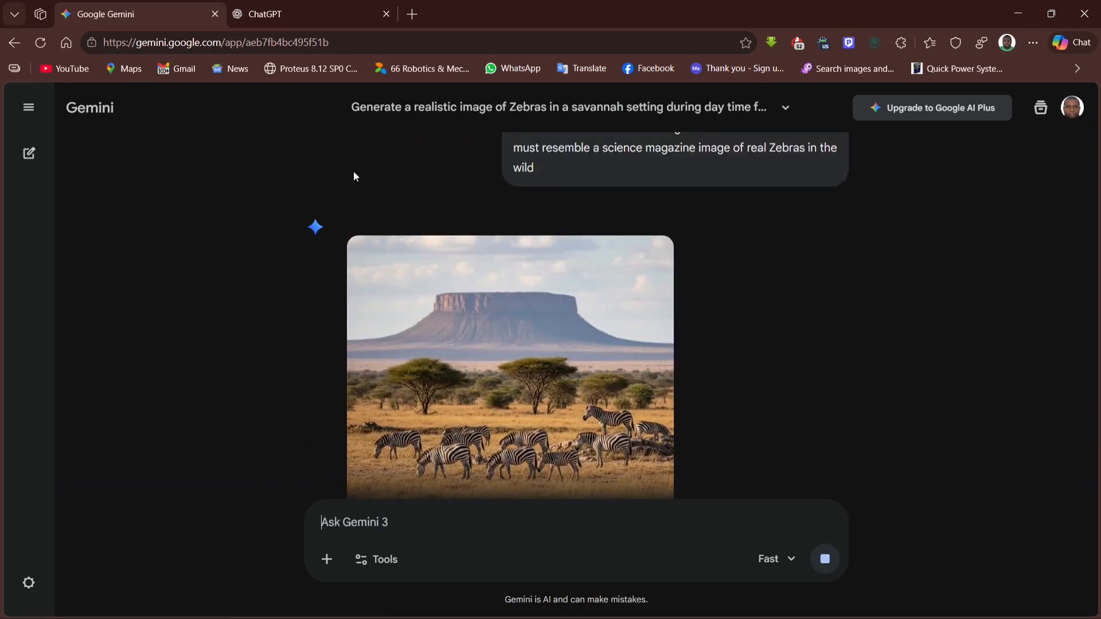
Step: Copy the original zebra savannah prompt from the Gemini conversation, switch to ChatGPT and submit it in the new chat
{"action": "left_click", "coordinate": [471, 175]}
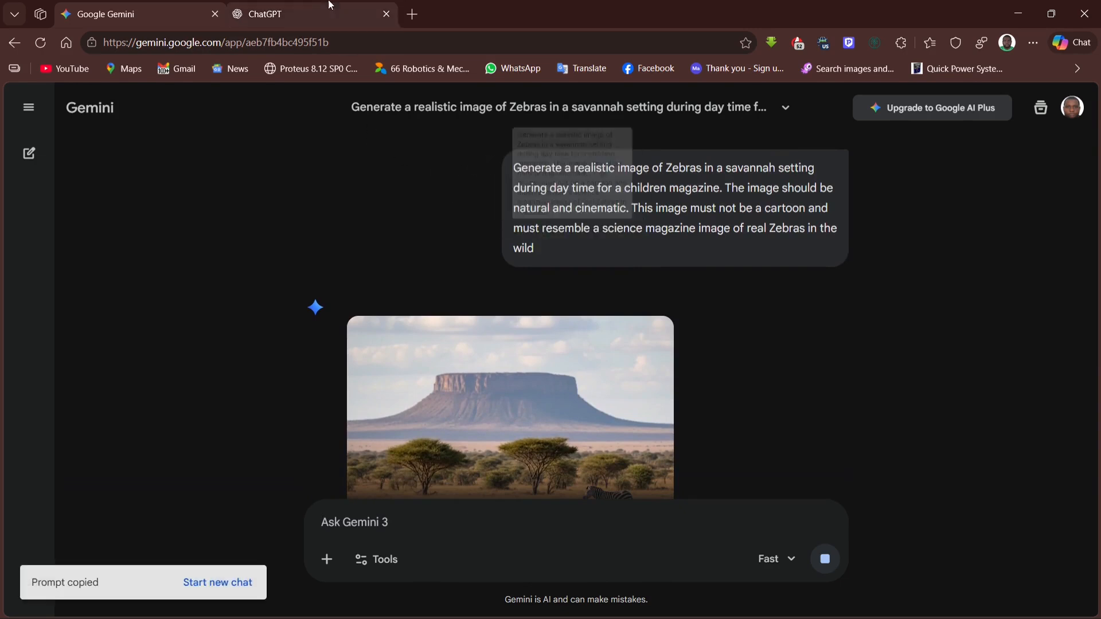
{"action": "left_click", "coordinate": [311, 12]}
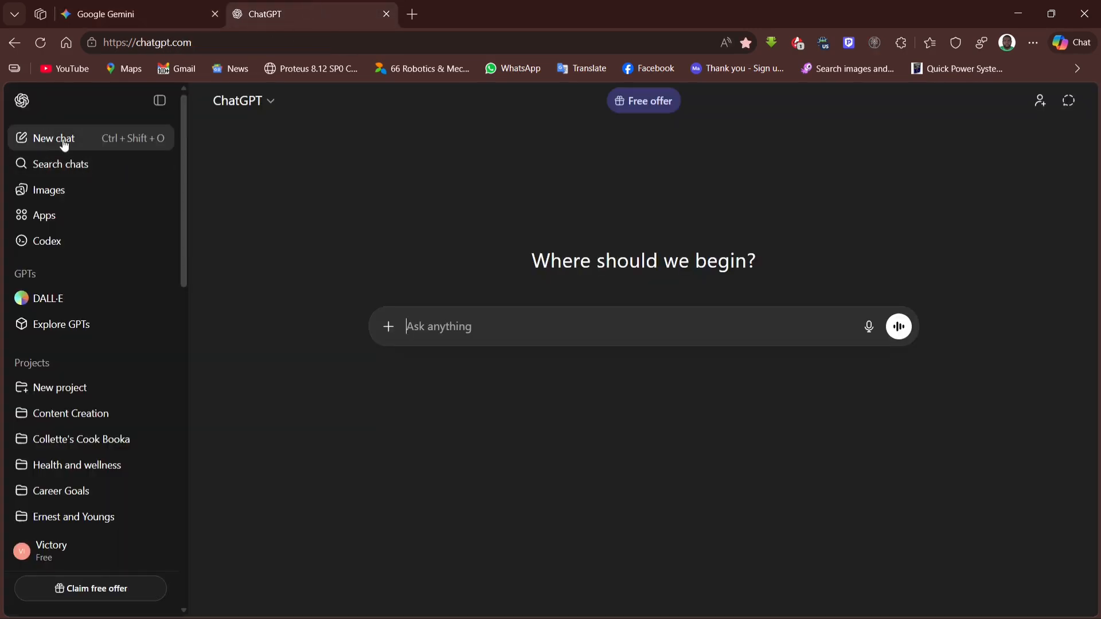
{"action": "left_click", "coordinate": [160, 101]}
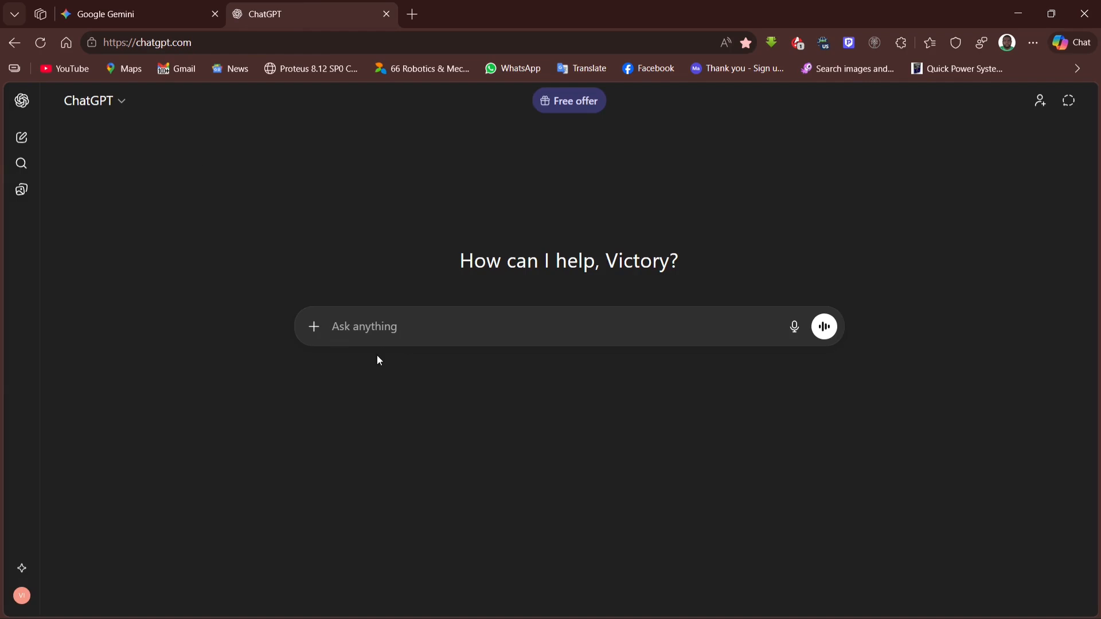
{"action": "key", "text": "ctrl+v"}
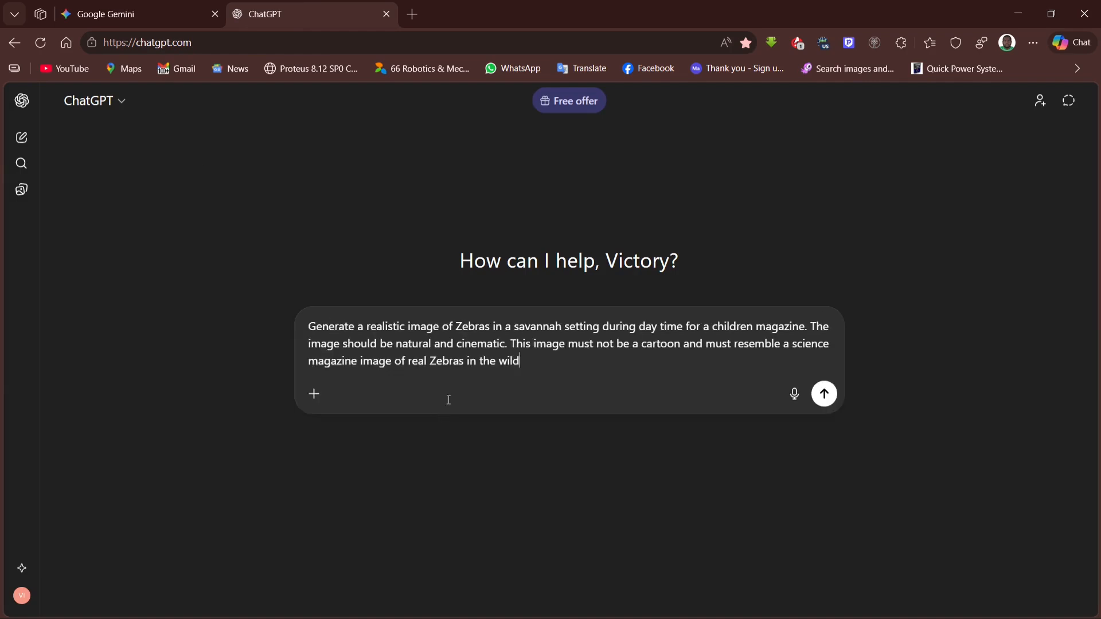
{"action": "left_click", "coordinate": [824, 392]}
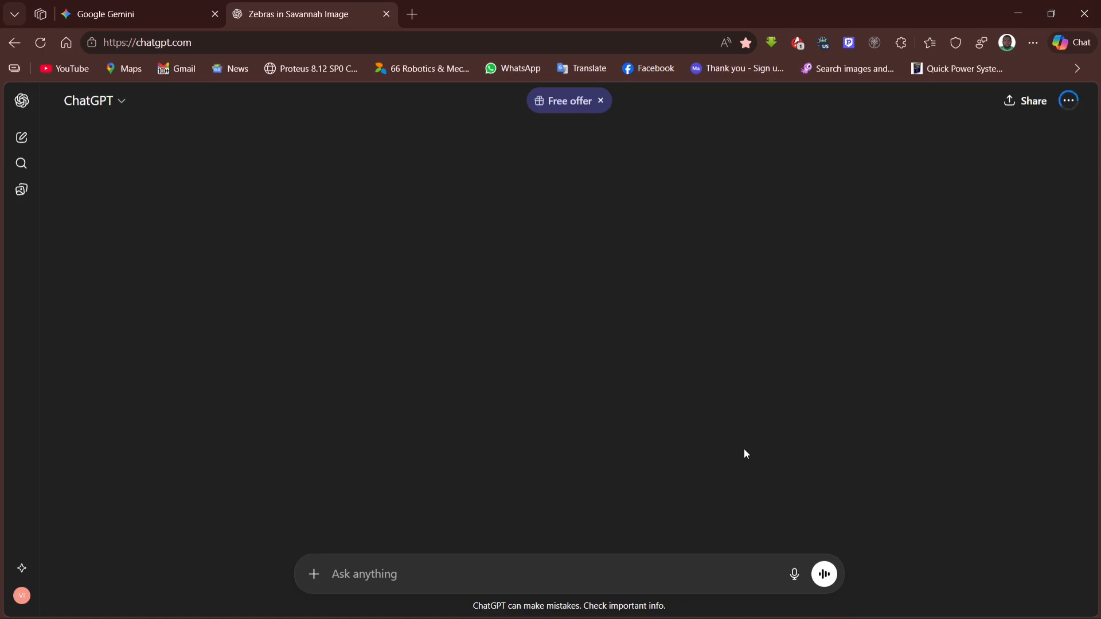
Step: Switch back to Gemini and examine the newly generated zebra herd image at full size, then close the enlarged view
{"action": "left_click", "coordinate": [112, 18]}
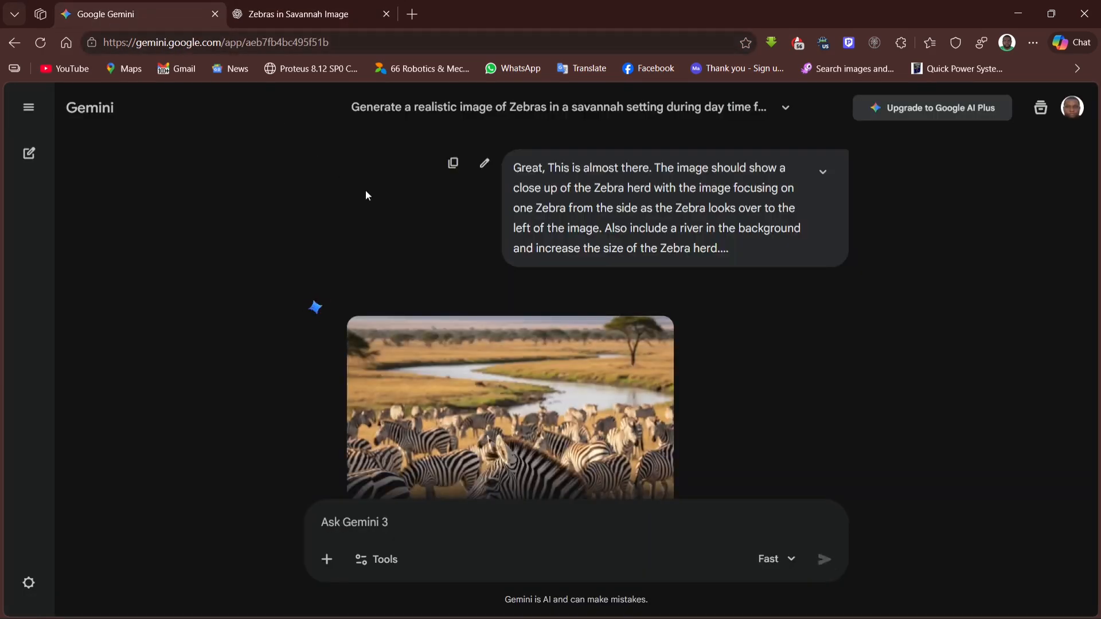
{"action": "scroll", "coordinate": [438, 270], "scroll_direction": "down", "scroll_amount": 3}
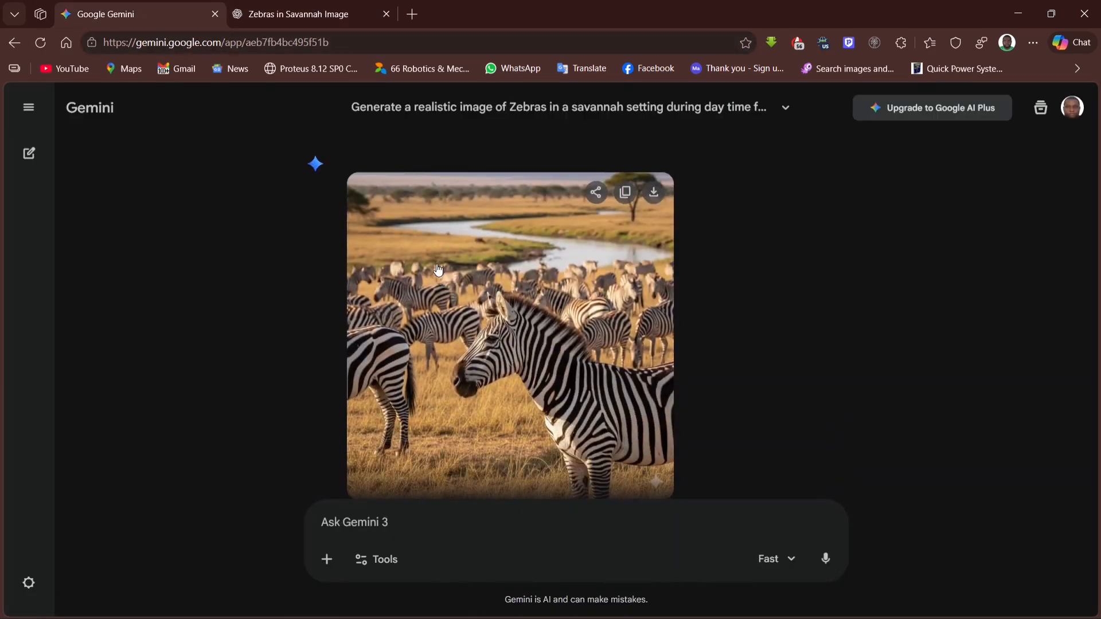
{"action": "left_click", "coordinate": [611, 373]}
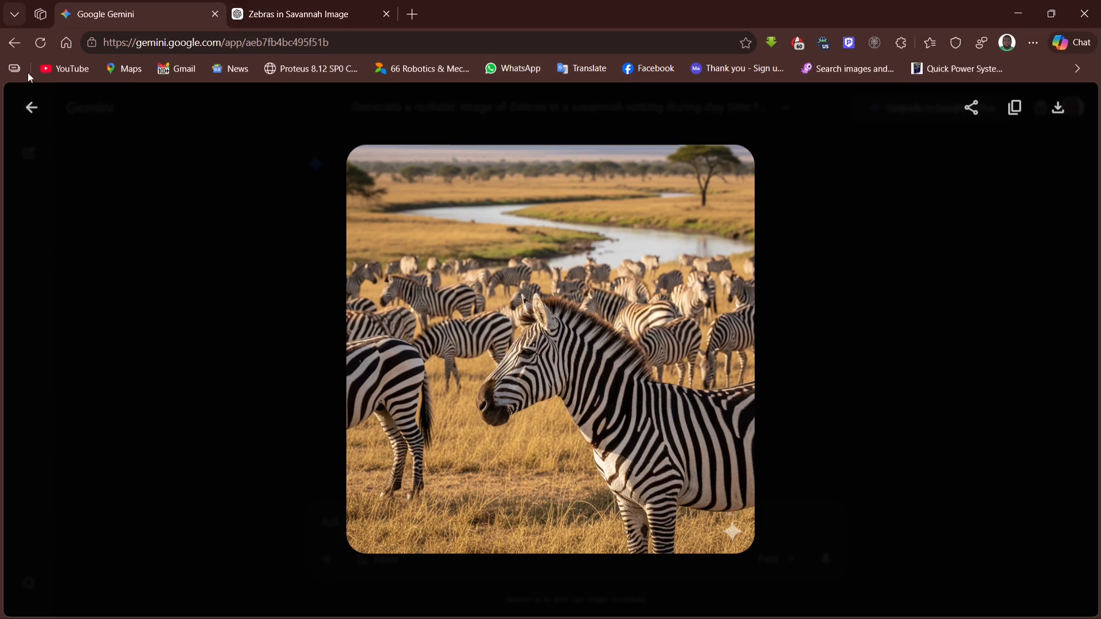
{"action": "left_click", "coordinate": [30, 107]}
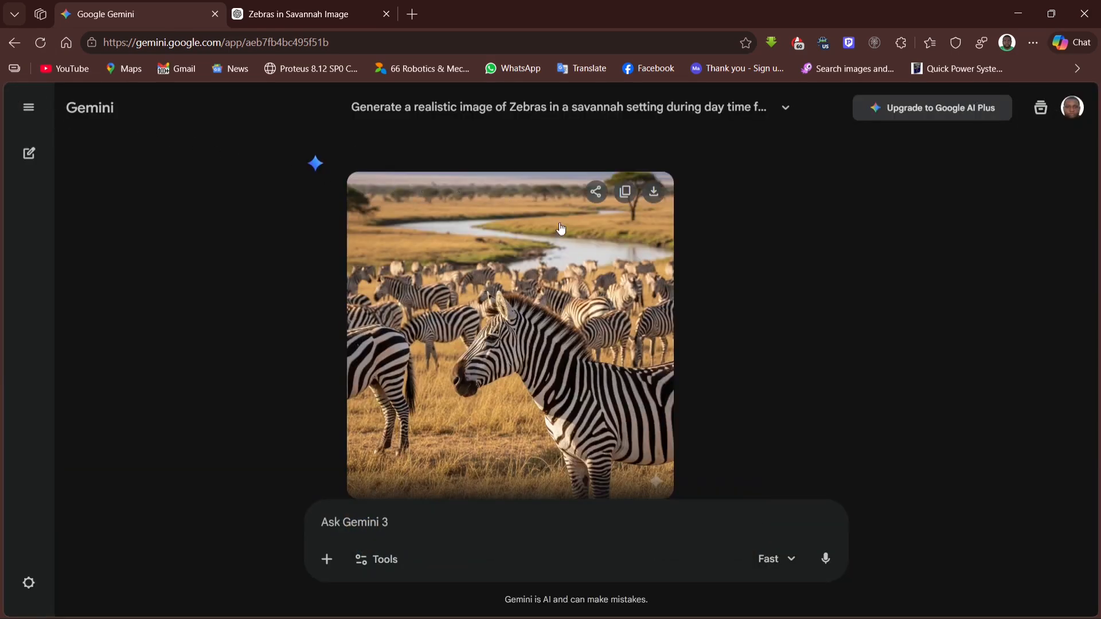
{"action": "scroll", "coordinate": [631, 252], "scroll_direction": "down", "scroll_amount": 1}
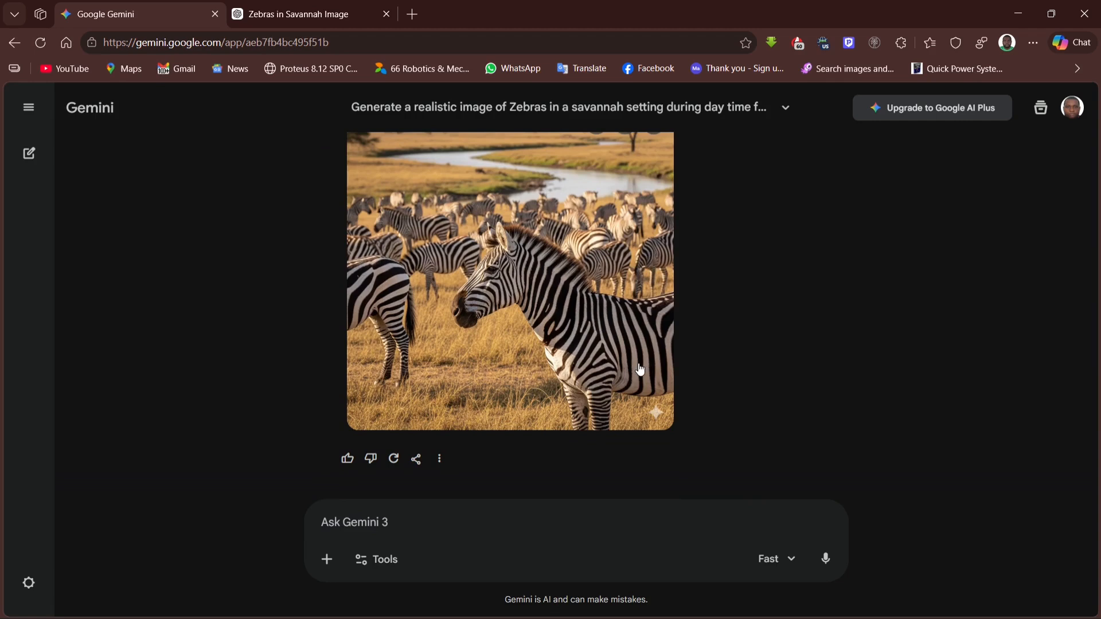
Step: Switch to ChatGPT and check the progress of its zebra image against the submitted prompt
{"action": "left_click", "coordinate": [252, 14]}
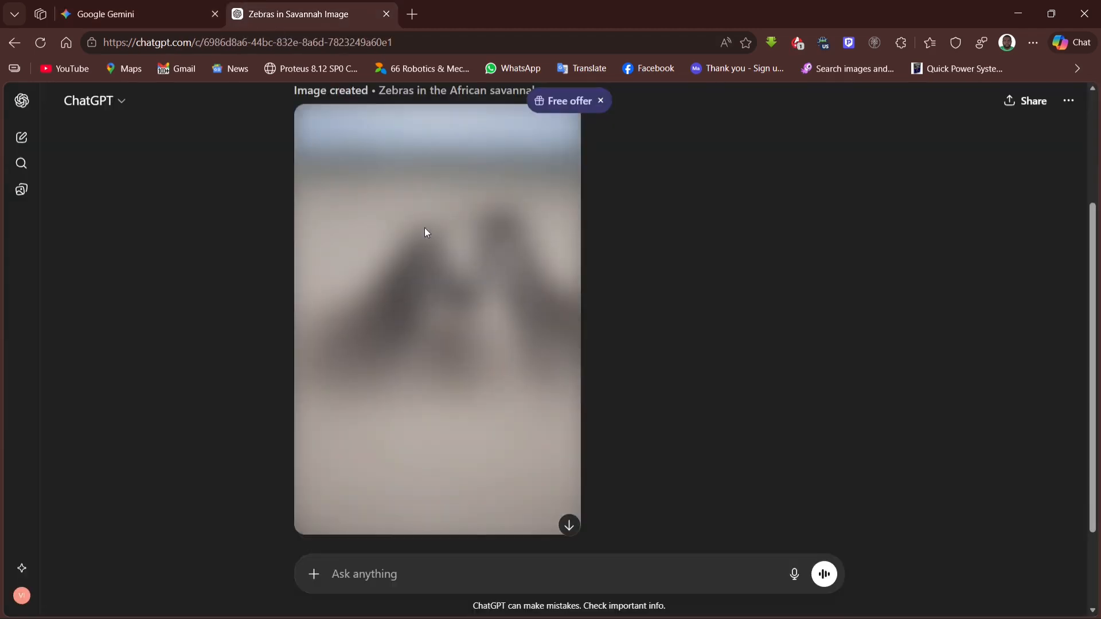
{"action": "scroll", "coordinate": [476, 307], "scroll_direction": "up", "scroll_amount": 3}
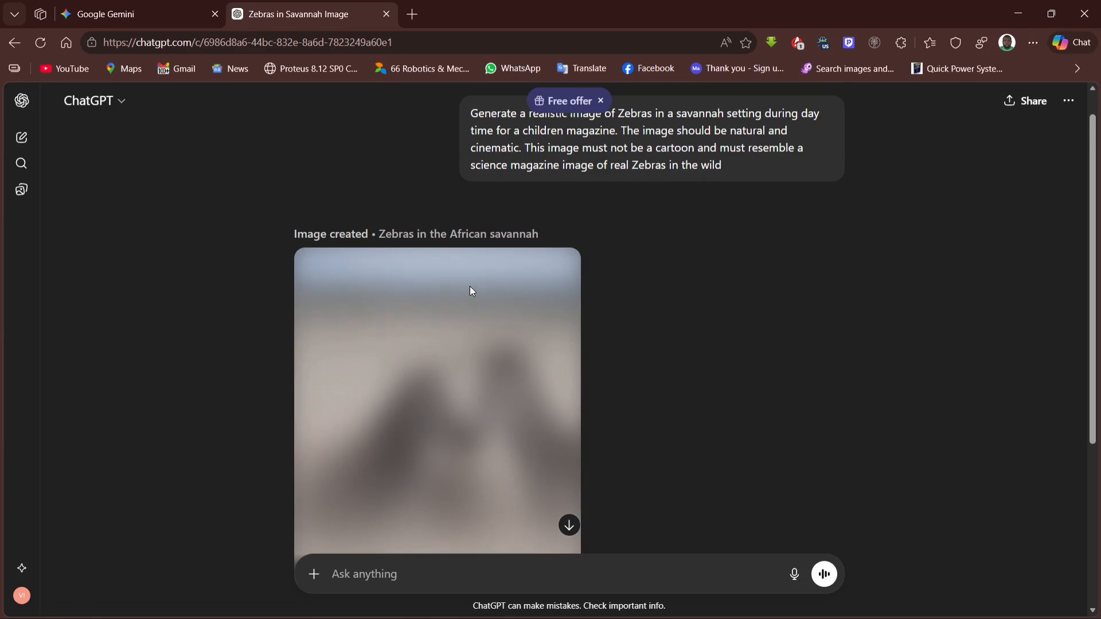
{"action": "scroll", "coordinate": [470, 286], "scroll_direction": "down", "scroll_amount": 4}
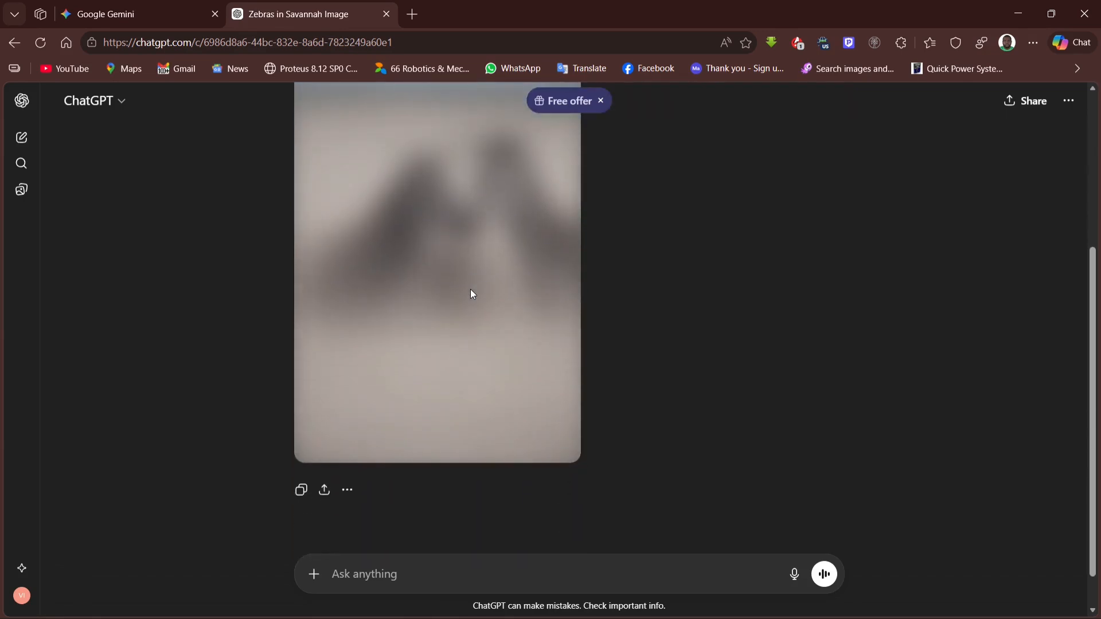
{"action": "scroll", "coordinate": [470, 294], "scroll_direction": "up", "scroll_amount": 4}
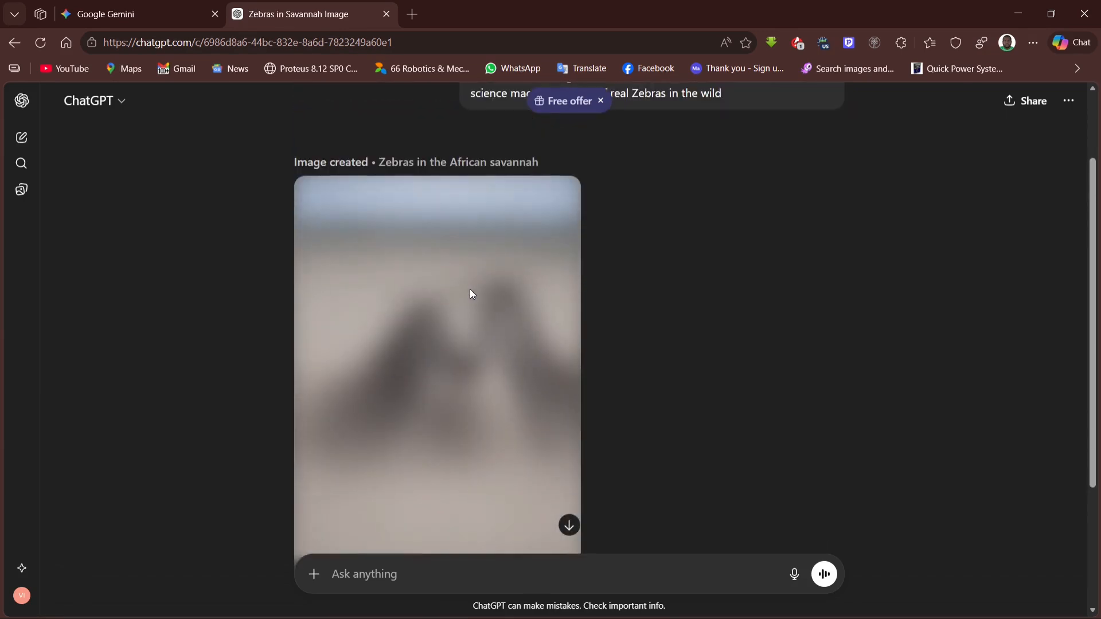
{"action": "scroll", "coordinate": [458, 301], "scroll_direction": "down", "scroll_amount": 1}
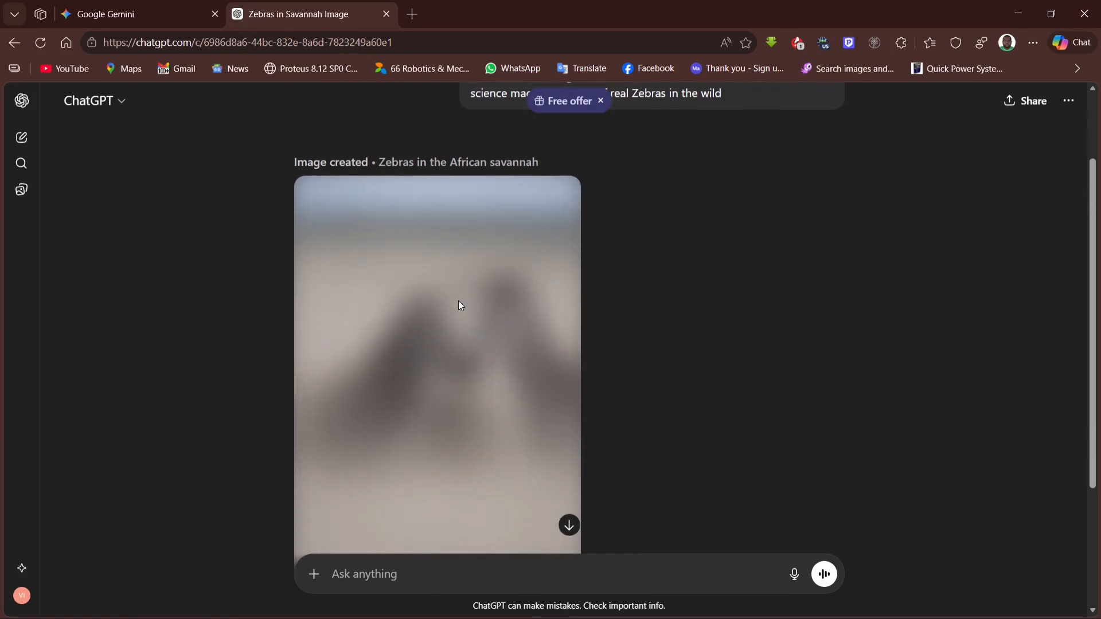
{"action": "scroll", "coordinate": [460, 294], "scroll_direction": "down", "scroll_amount": 2}
{"action": "scroll", "coordinate": [461, 294], "scroll_direction": "up", "scroll_amount": 1}
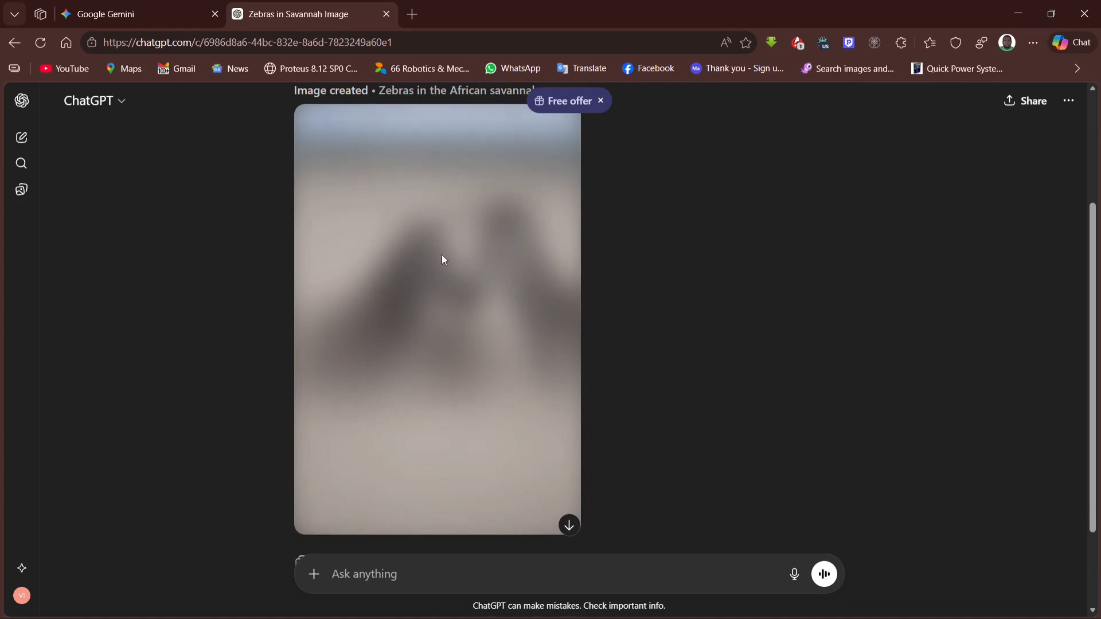
Step: Go back to Gemini and inspect the framing of the foreground zebra in the enlarged image, closing it when done
{"action": "left_click", "coordinate": [158, 6]}
{"action": "left_click", "coordinate": [619, 520]}
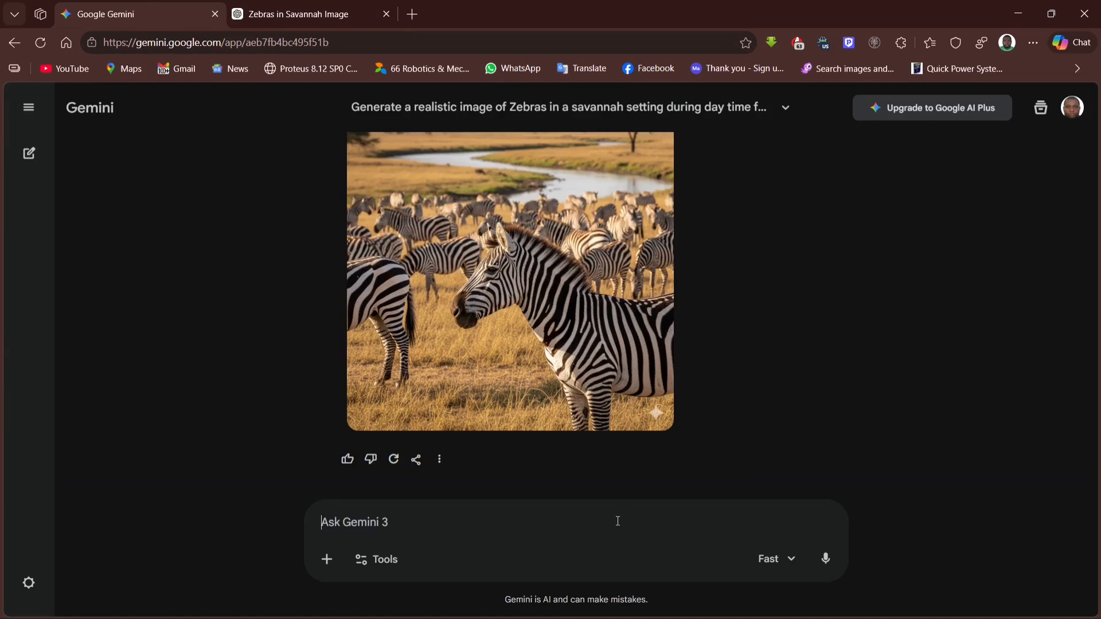
{"action": "scroll", "coordinate": [482, 264], "scroll_direction": "up", "scroll_amount": 1}
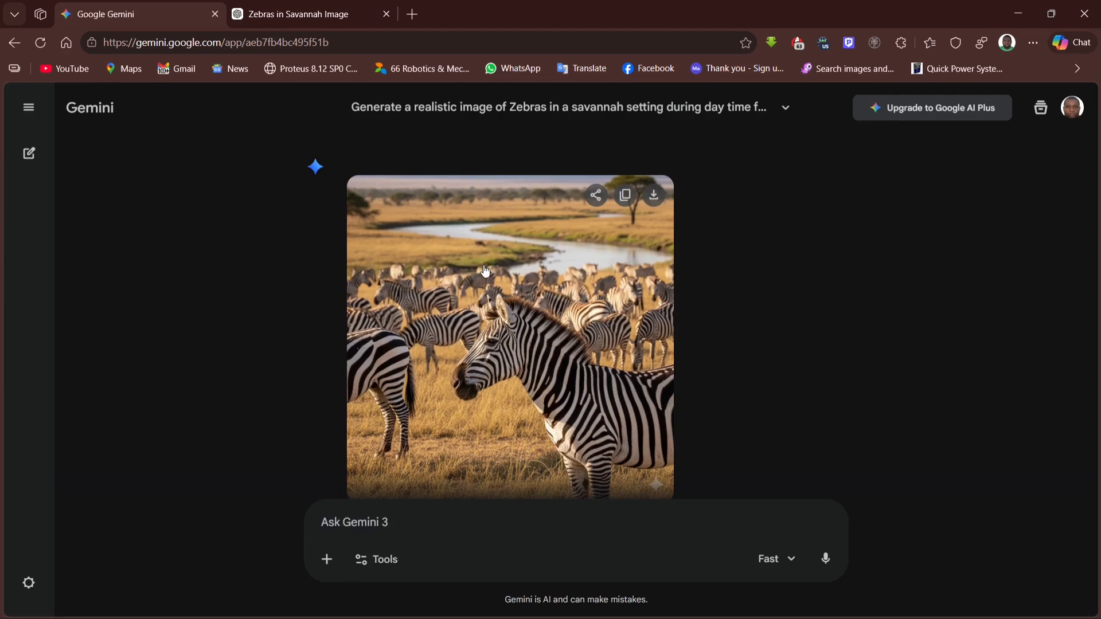
{"action": "left_click", "coordinate": [491, 267]}
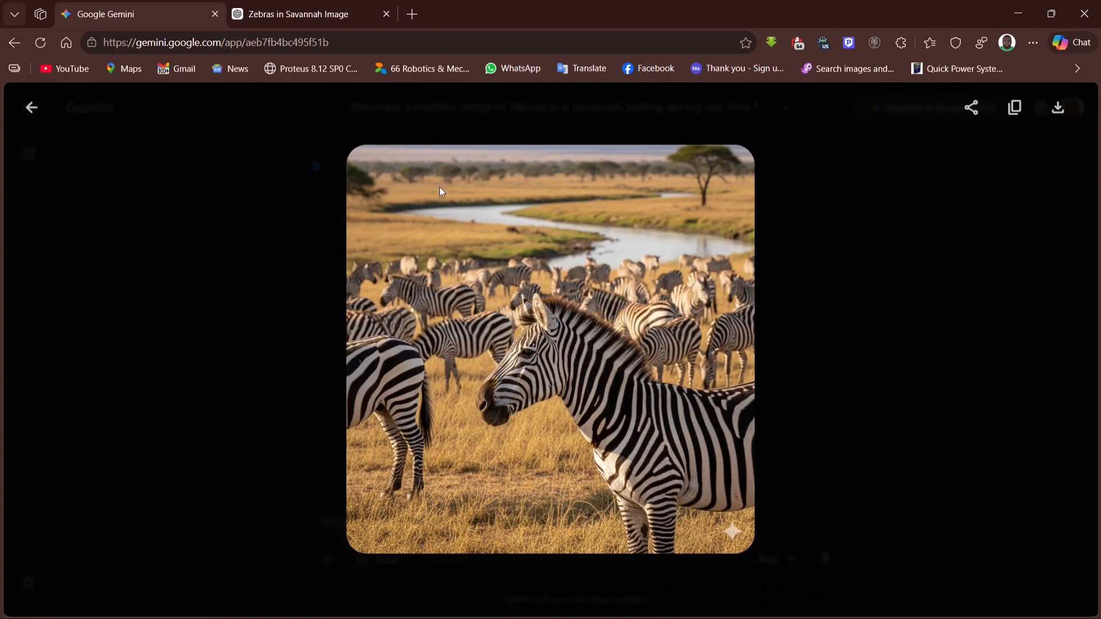
{"action": "left_click", "coordinate": [31, 108]}
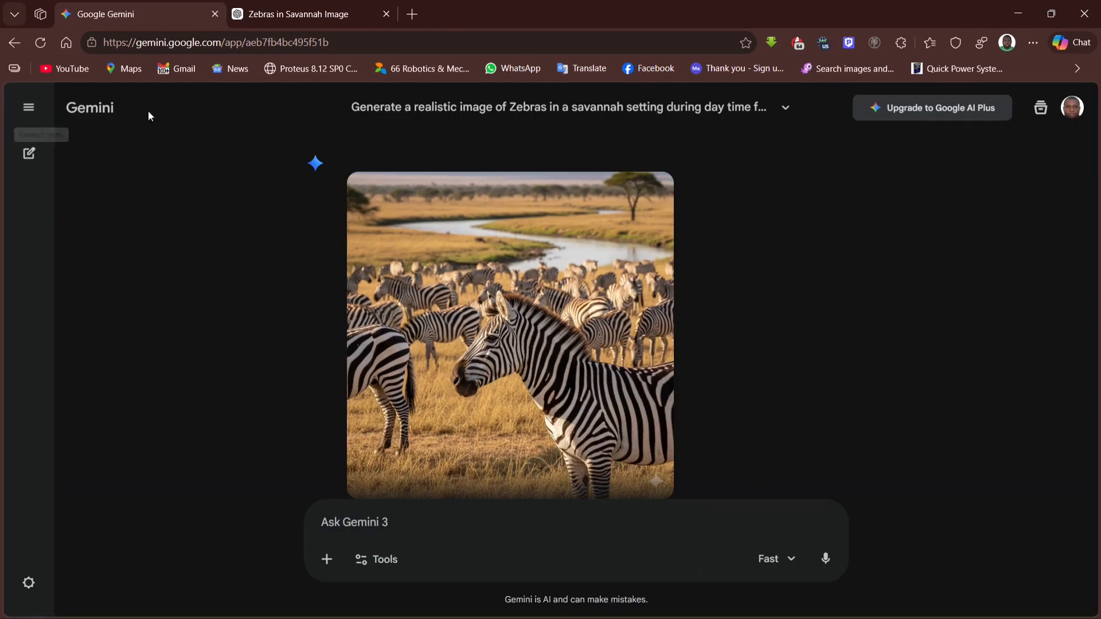
{"action": "scroll", "coordinate": [518, 378], "scroll_direction": "down", "scroll_amount": 1}
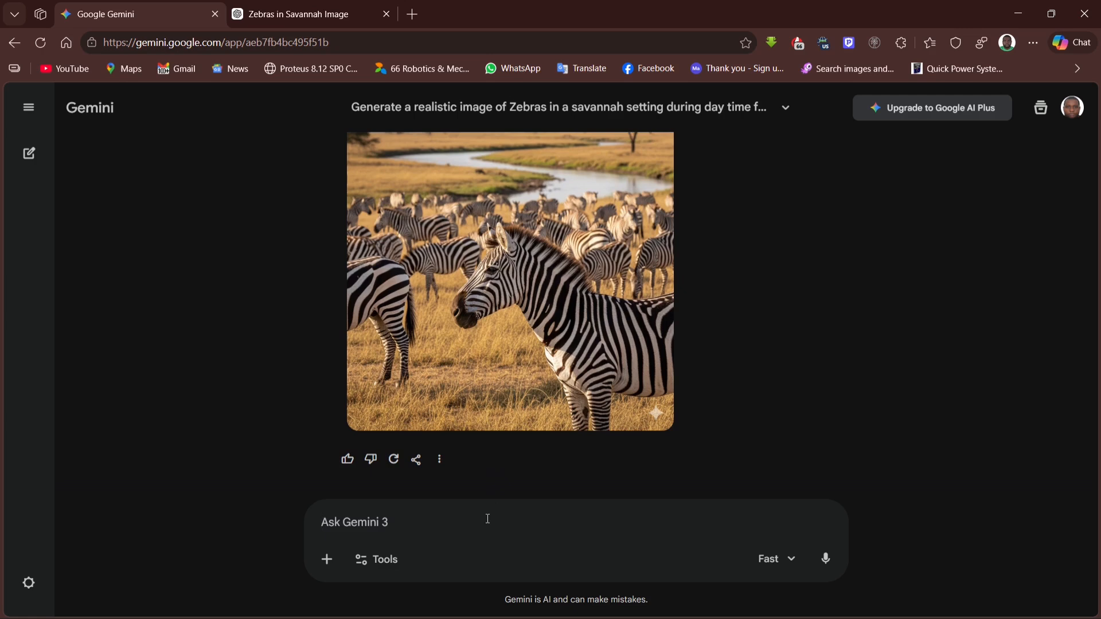
Step: Begin a follow-up message with "Great. One more thing." and start a new line below it
{"action": "type", "text": "Great"}
{"action": "type", "text": "More"}
{"action": "key", "text": "BackSpace"}
{"action": "key", "text": "BackSpace"}
{"action": "key", "text": "BackSpace"}
{"action": "key", "text": "BackSpace"}
{"action": "type", "text": "One more thing"}
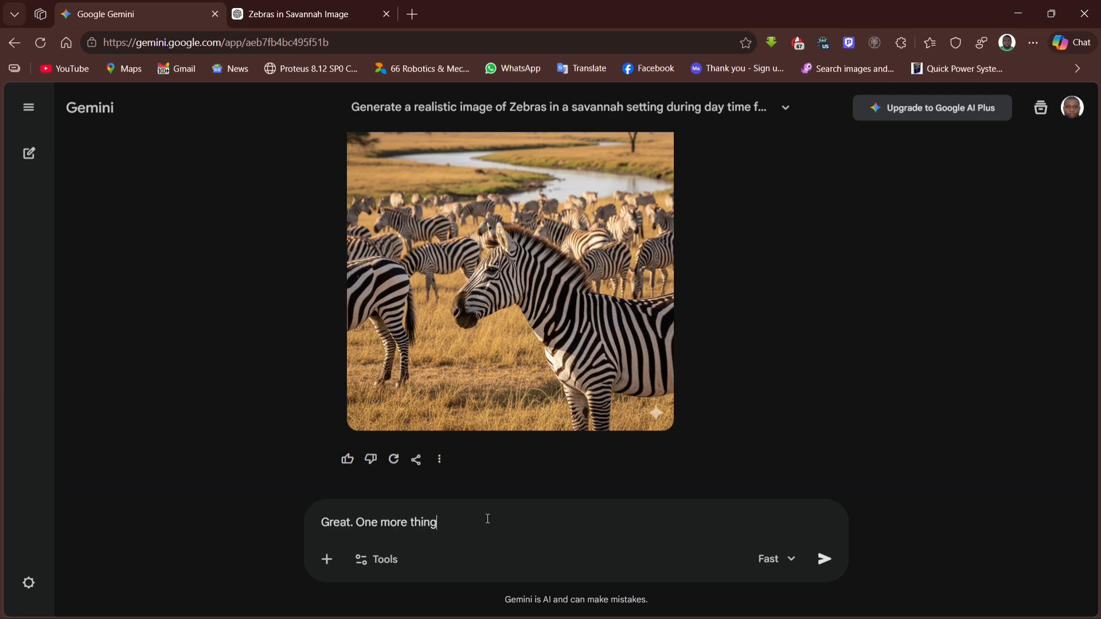
{"action": "type", "text": "."}
{"action": "key", "text": "shift+Return"}
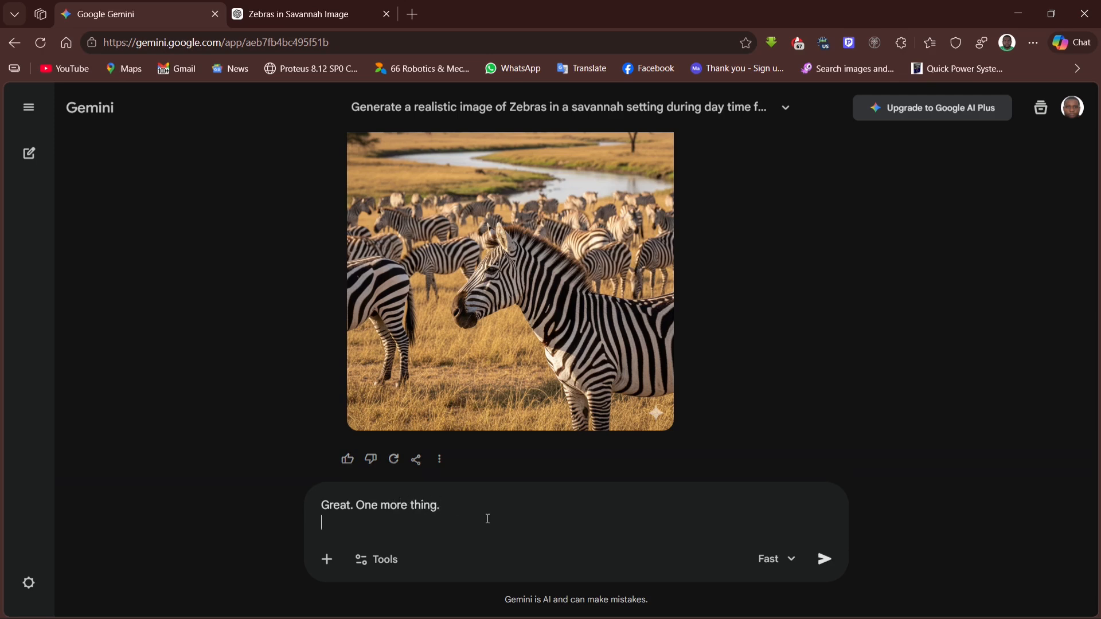
Step: Add "Make the Zebra in focus to be fully in frame and shown from it's head to it", submit the message and stop the response
{"action": "type", "text": "Make the Zebra in foc"}
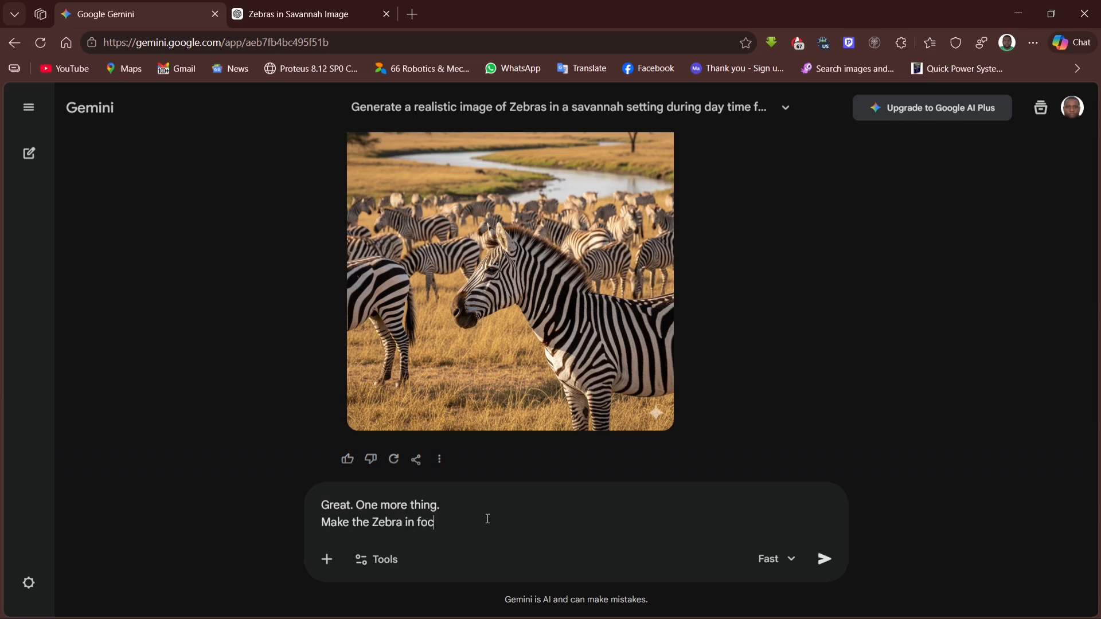
{"action": "type", "text": "us to be fully in frame and sho"}
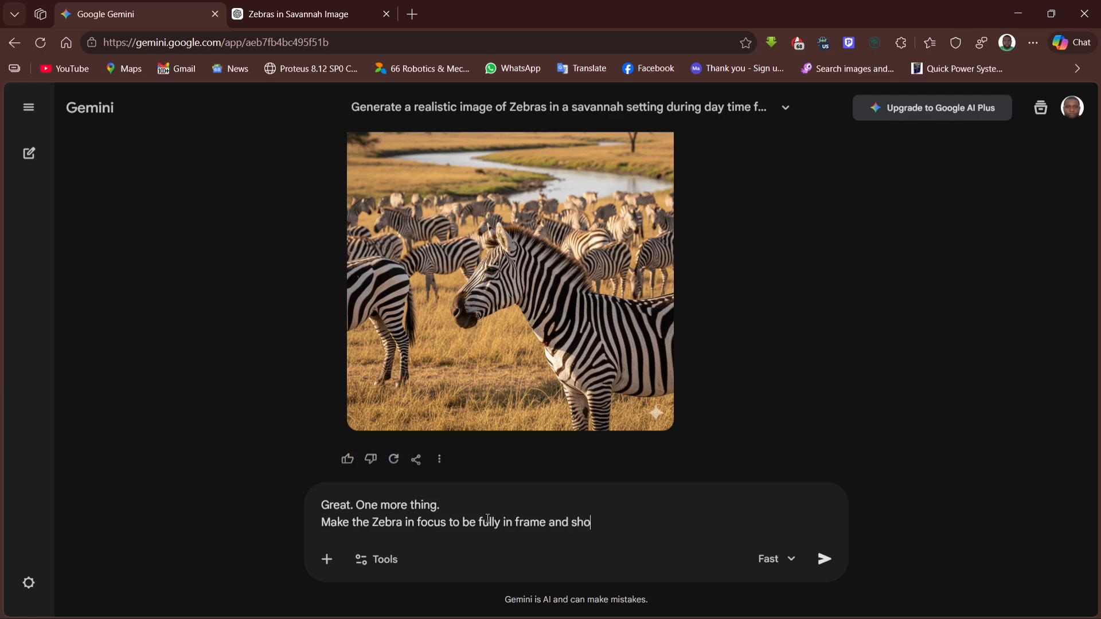
{"action": "type", "text": "wn from it's head to "}
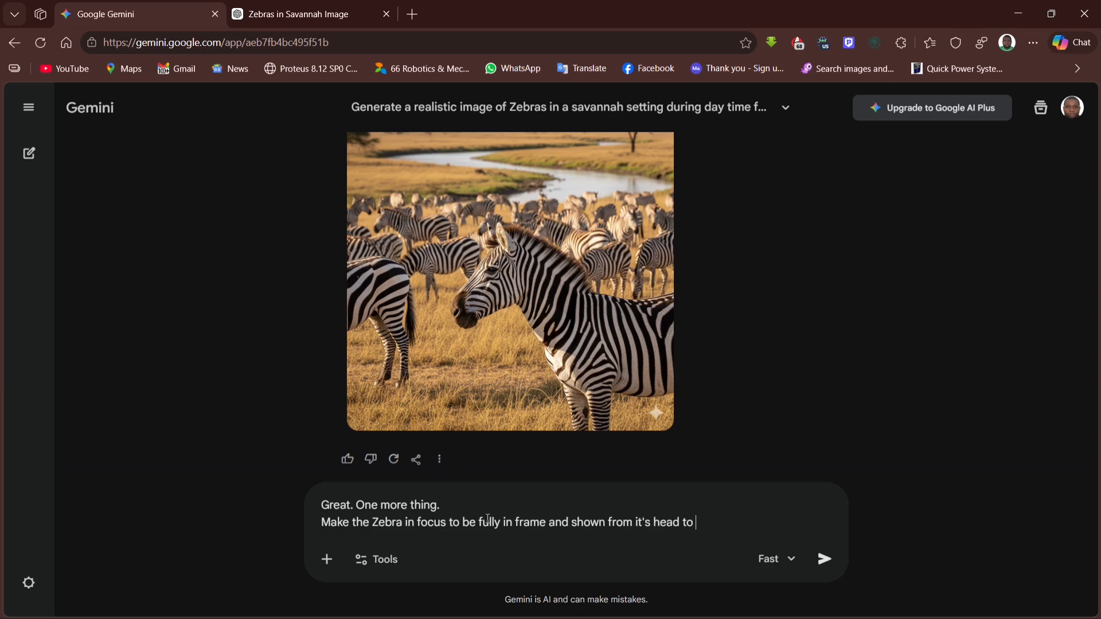
{"action": "type", "text": "it"}
{"action": "key", "text": "Return"}
{"action": "type", "text": "s"}
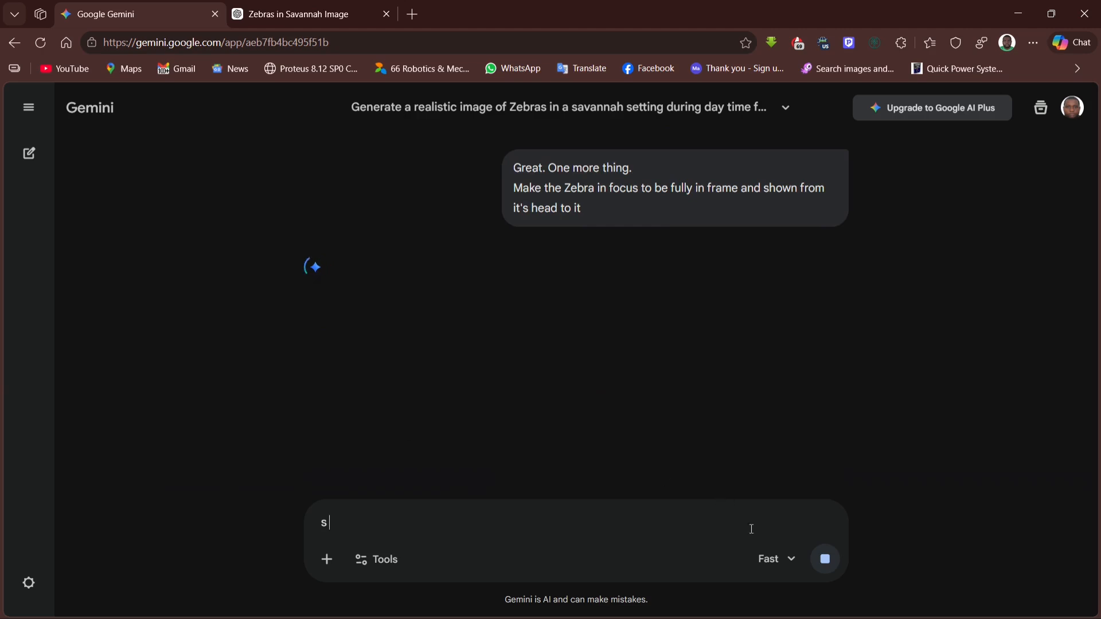
{"action": "left_click", "coordinate": [826, 559]}
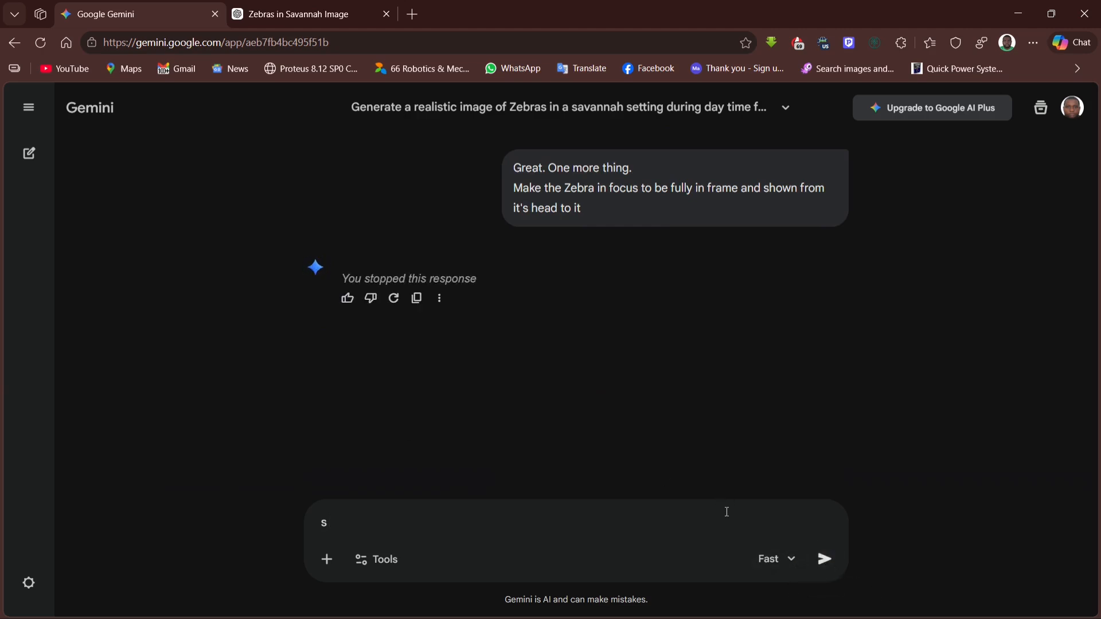
Step: Open the sent message for editing and complete its sentence so it ends with "it's tail."
{"action": "scroll", "coordinate": [688, 326], "scroll_direction": "up", "scroll_amount": 1}
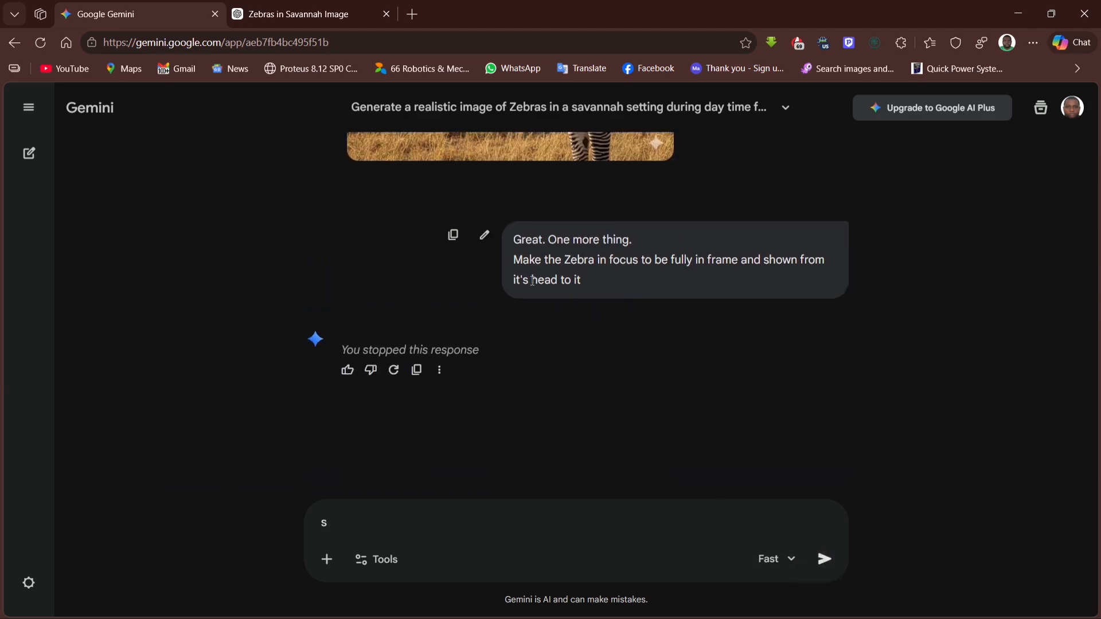
{"action": "left_click", "coordinate": [485, 235]}
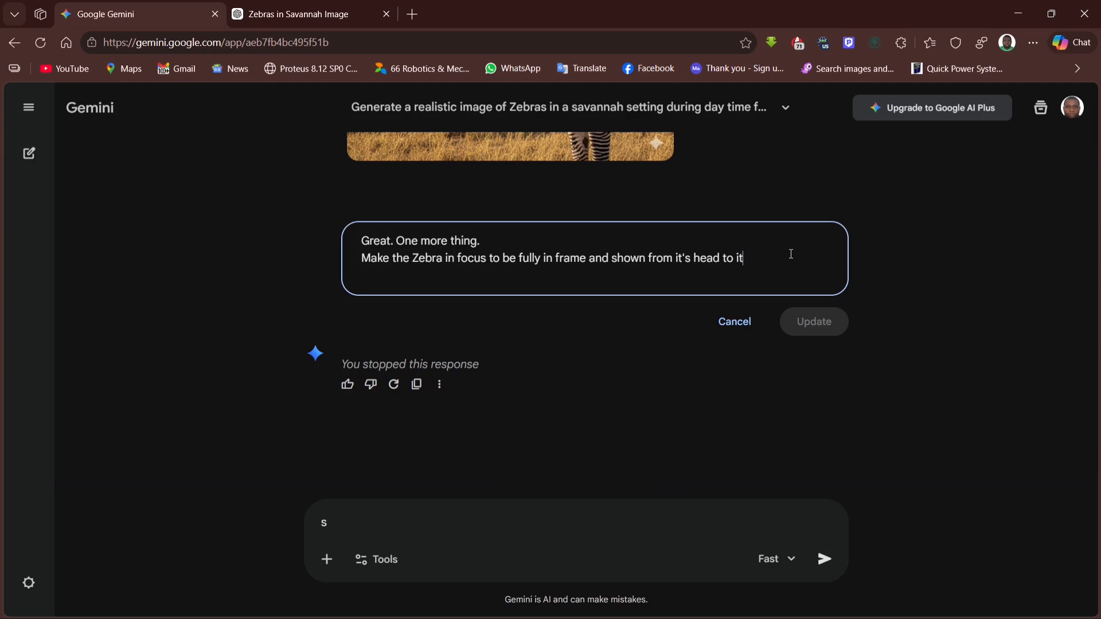
{"action": "type", "text": "'s tail. "}
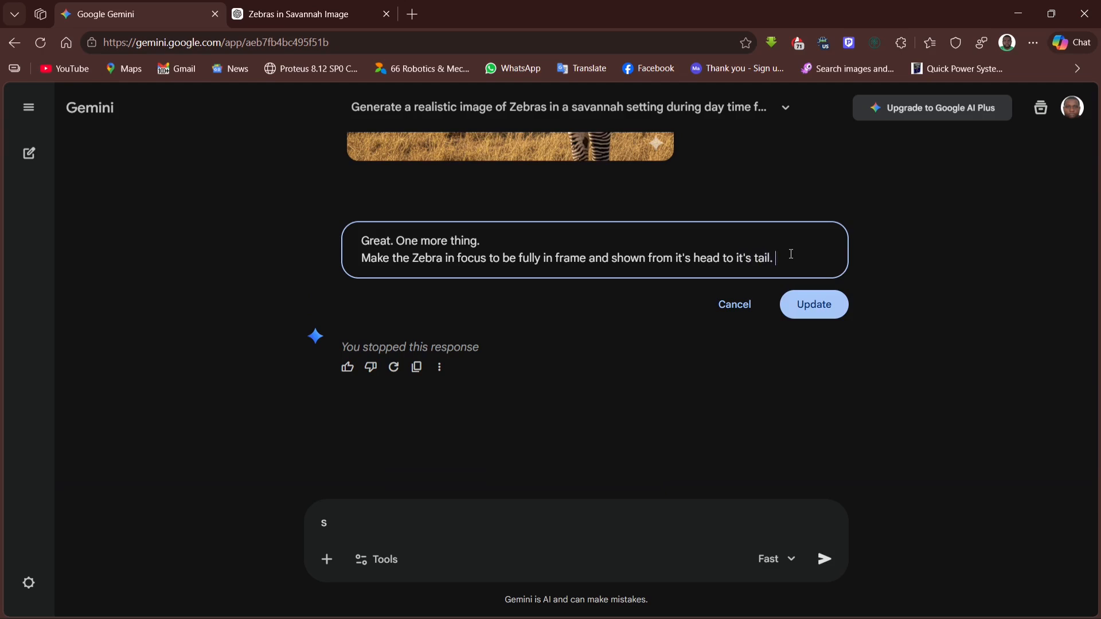
Step: Extend the message being edited with "Also make the image have an aspect ratio of 16:9" and review the previous zebra image
{"action": "type", "text": "Also make the ima"}
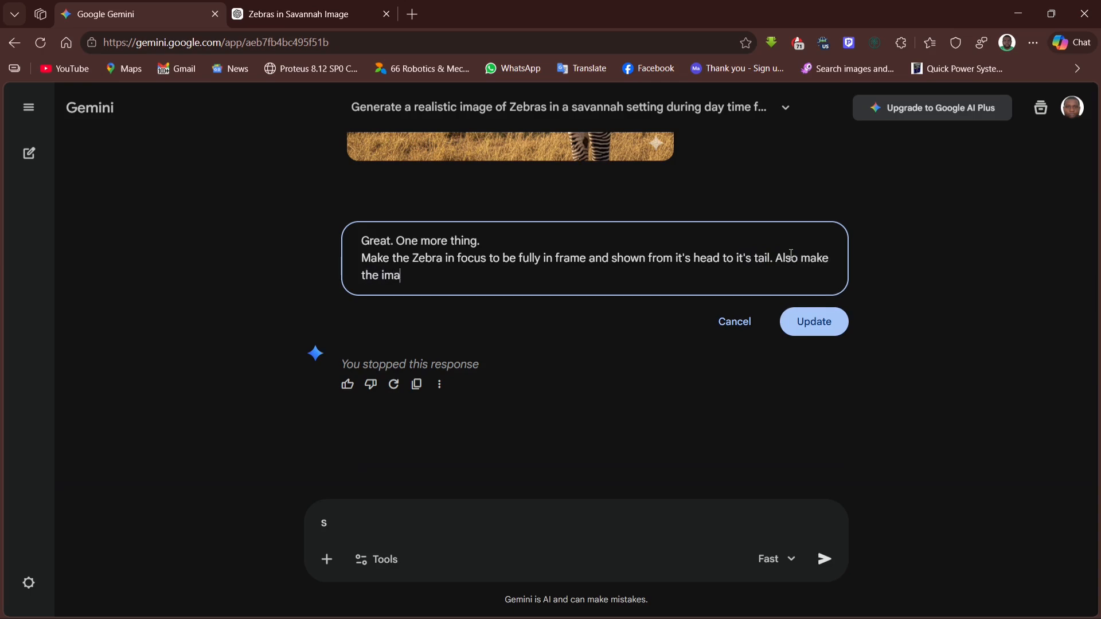
{"action": "type", "text": "ge have an aspect ratio "}
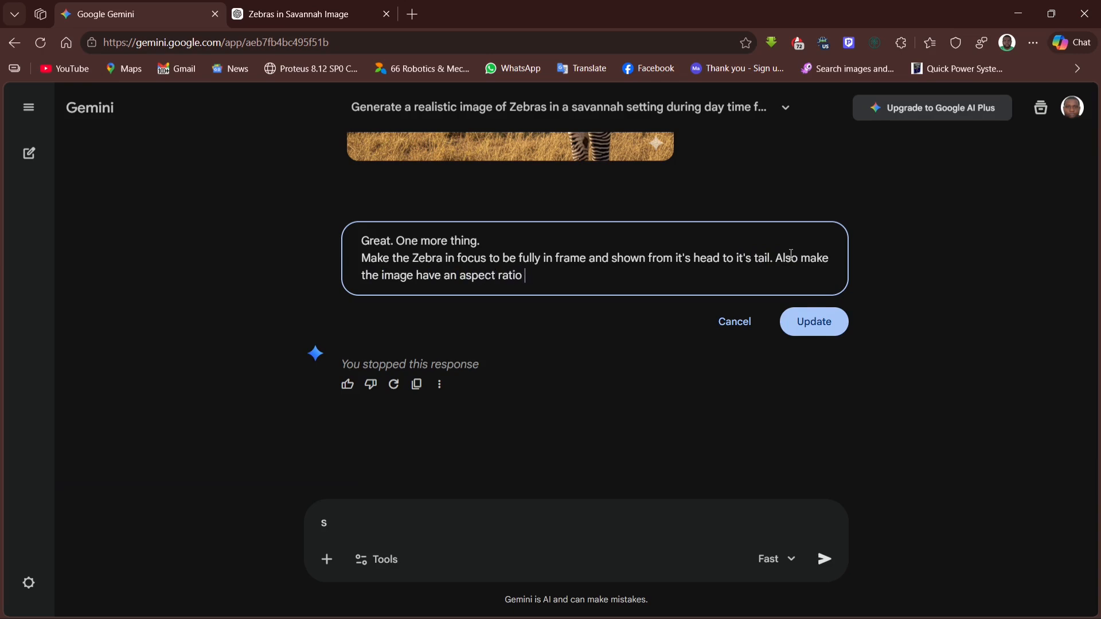
{"action": "type", "text": "of 16"}
{"action": "type", "text": ":"}
{"action": "type", "text": "9"}
{"action": "key", "text": "BackSpace"}
{"action": "type", "text": "9"}
{"action": "scroll", "coordinate": [767, 275], "scroll_direction": "up", "scroll_amount": 5}
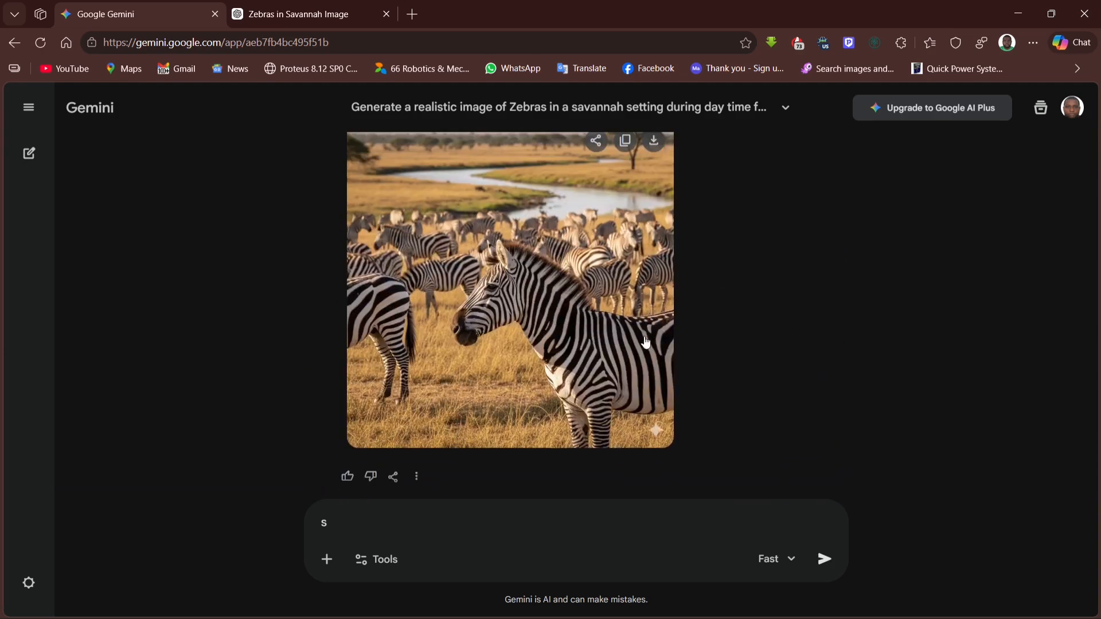
{"action": "scroll", "coordinate": [647, 321], "scroll_direction": "up", "scroll_amount": 2}
{"action": "scroll", "coordinate": [613, 331], "scroll_direction": "down", "scroll_amount": 1}
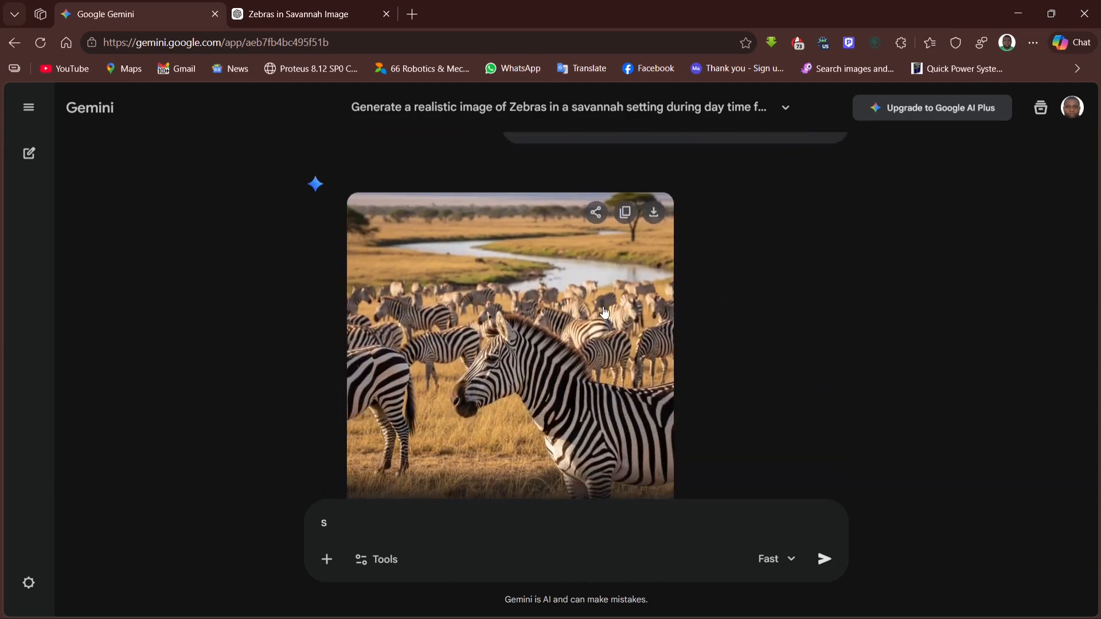
Step: Add a new paragraph "Remember this image is for a scientific magazine and must be real and cinematic." to the message being edited and resubmit it
{"action": "scroll", "coordinate": [611, 327], "scroll_direction": "down", "scroll_amount": 1}
{"action": "scroll", "coordinate": [605, 311], "scroll_direction": "up", "scroll_amount": 1}
{"action": "scroll", "coordinate": [601, 308], "scroll_direction": "down", "scroll_amount": 6}
{"action": "scroll", "coordinate": [579, 309], "scroll_direction": "up", "scroll_amount": 1}
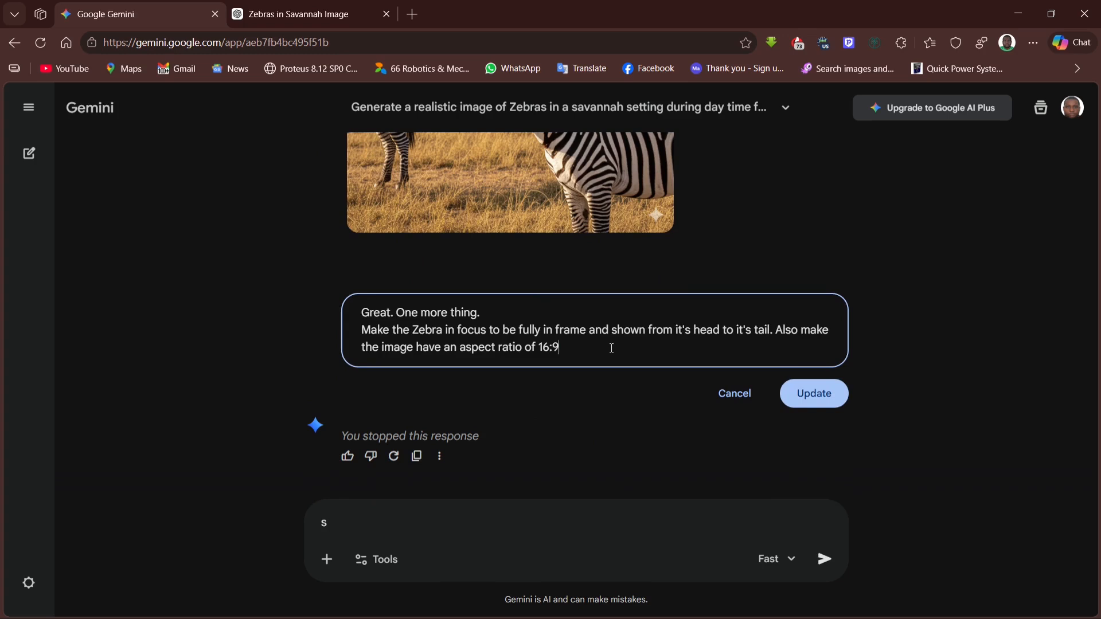
{"action": "key", "text": "shift+Return"}
{"action": "key", "text": "shift+Return"}
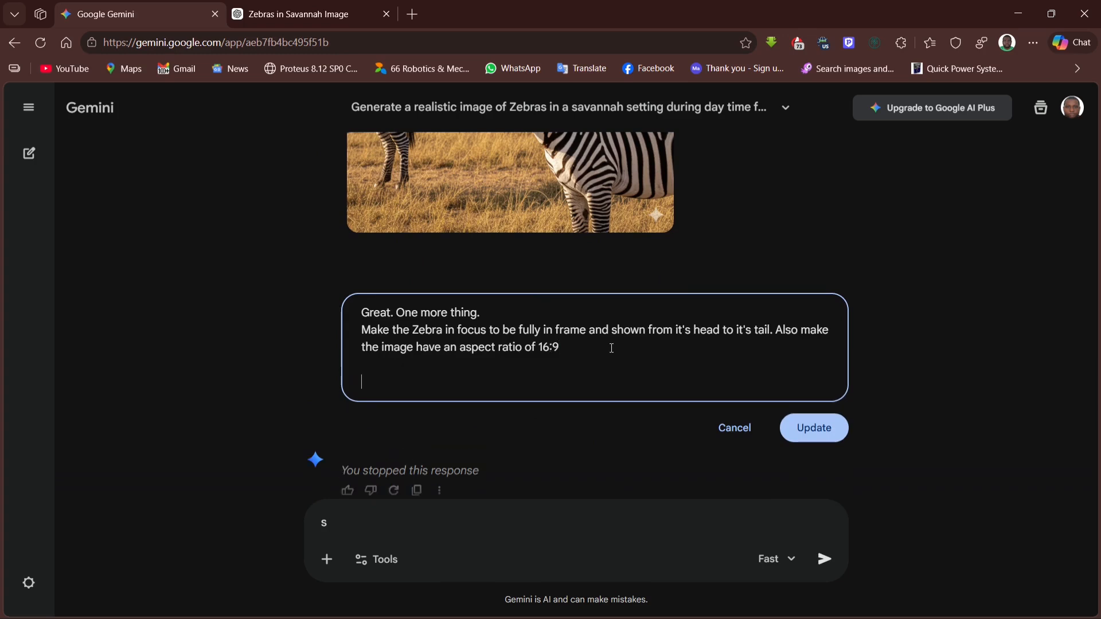
{"action": "type", "text": "Remember this im"}
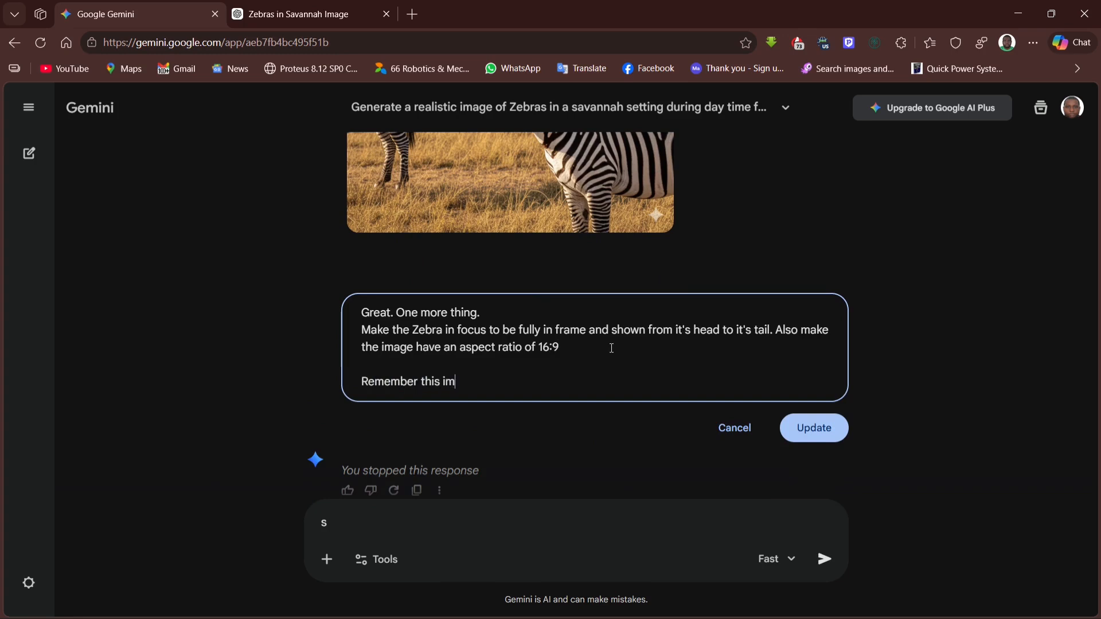
{"action": "type", "text": "age is for a scie"}
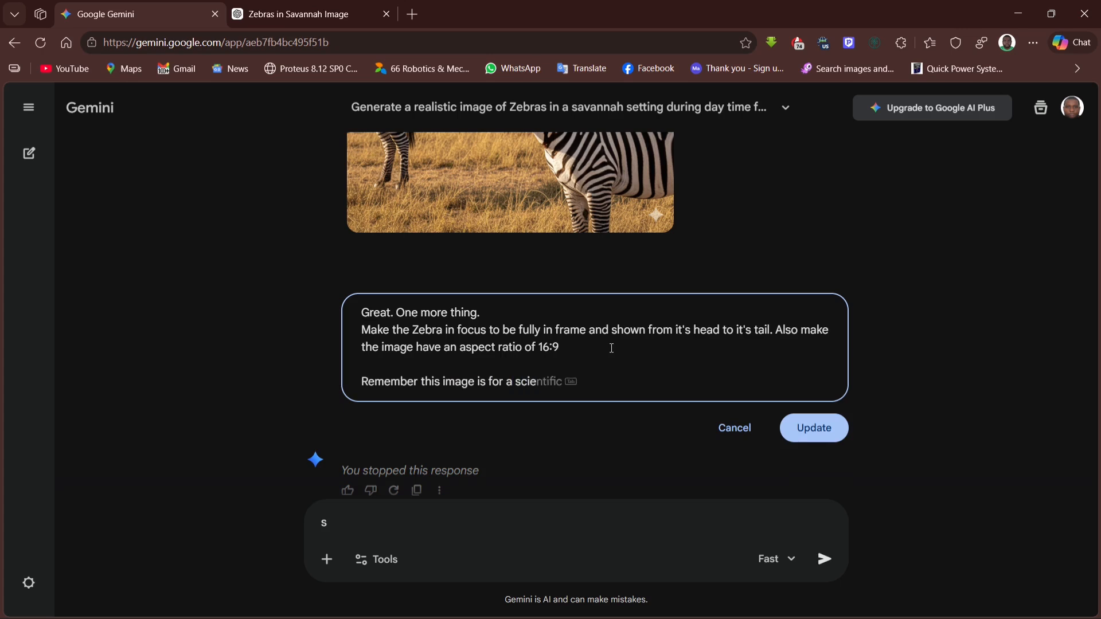
{"action": "key", "text": "Tab"}
{"action": "type", "text": "magazine and must"}
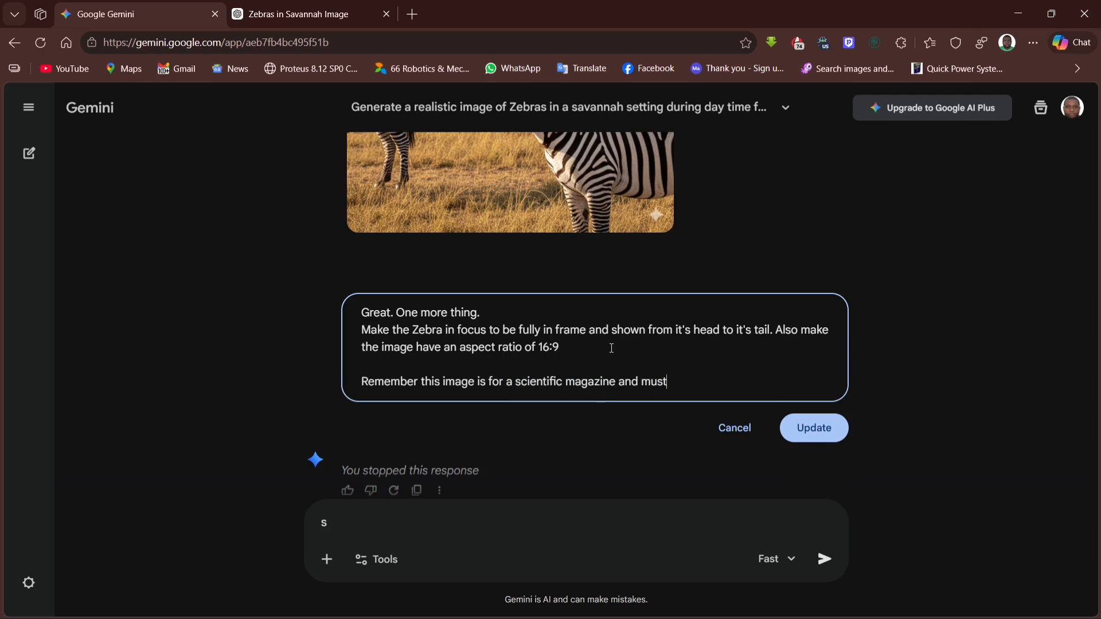
{"action": "type", "text": " be real and cinematic."}
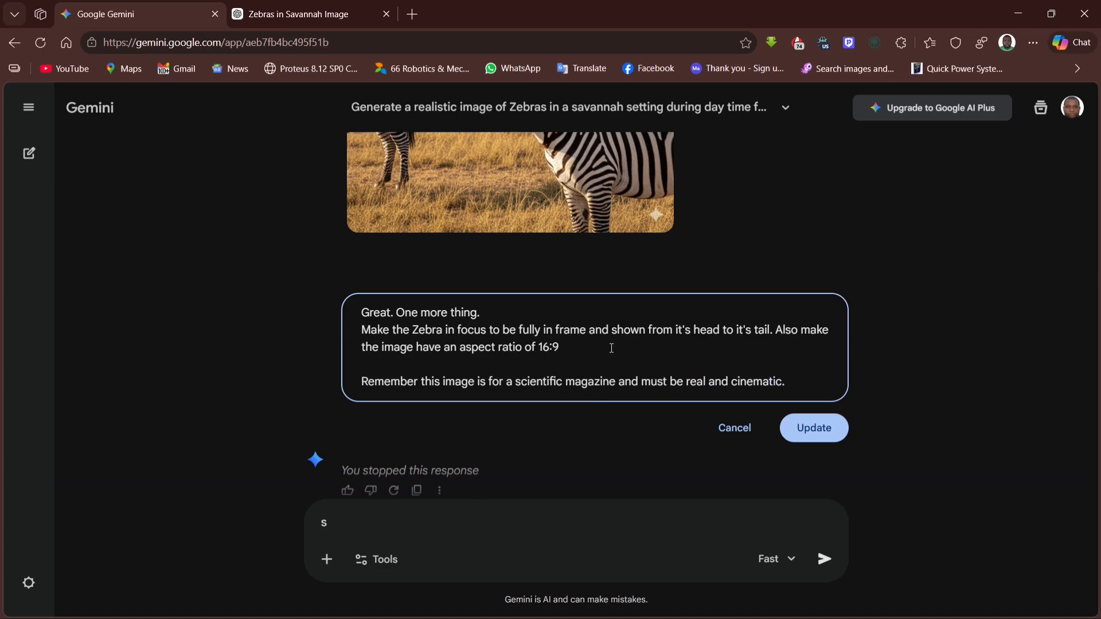
{"action": "key", "text": "Return"}
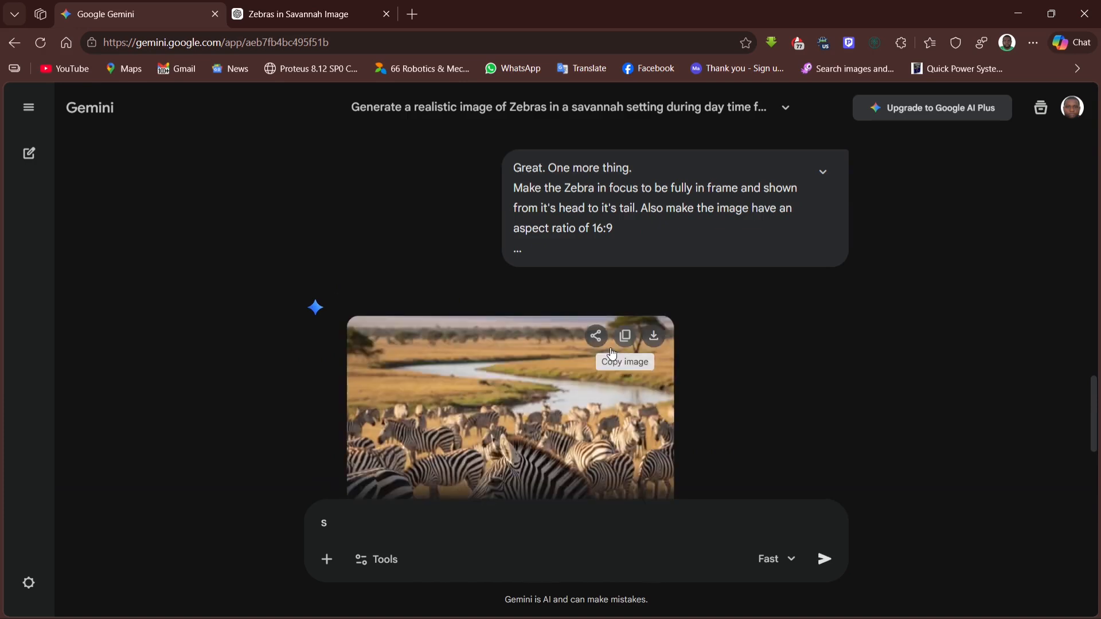
Step: Enlarge the newly generated zebra image, examine how the focused zebra is framed and return to the conversation
{"action": "scroll", "coordinate": [573, 344], "scroll_direction": "down", "scroll_amount": 3}
{"action": "left_click", "coordinate": [539, 332]}
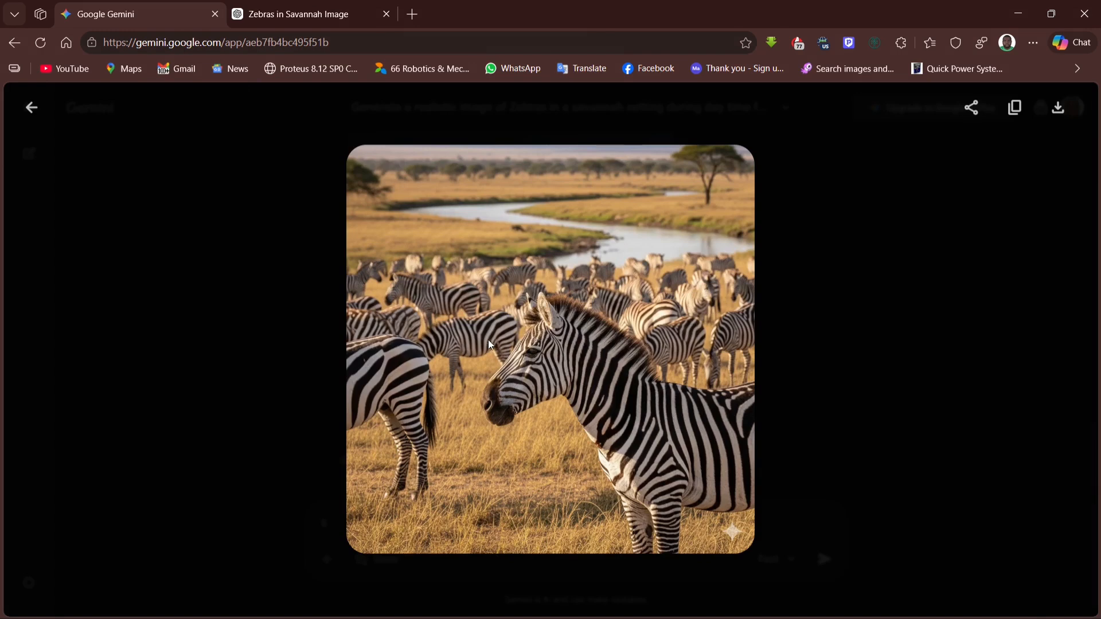
{"action": "left_click", "coordinate": [32, 107]}
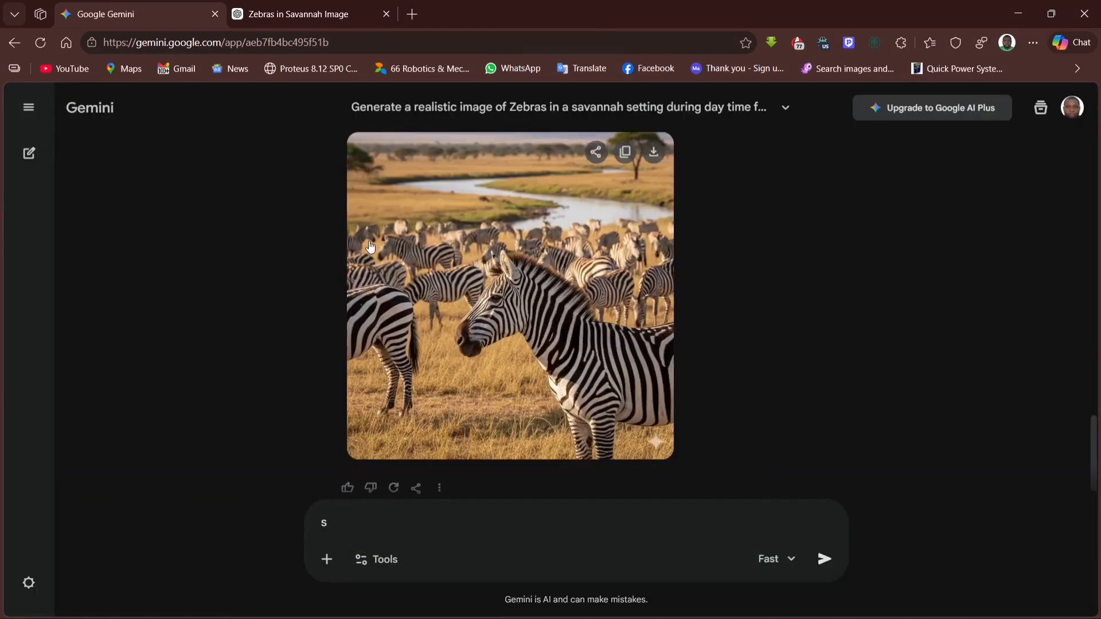
{"action": "scroll", "coordinate": [378, 255], "scroll_direction": "down", "scroll_amount": 1}
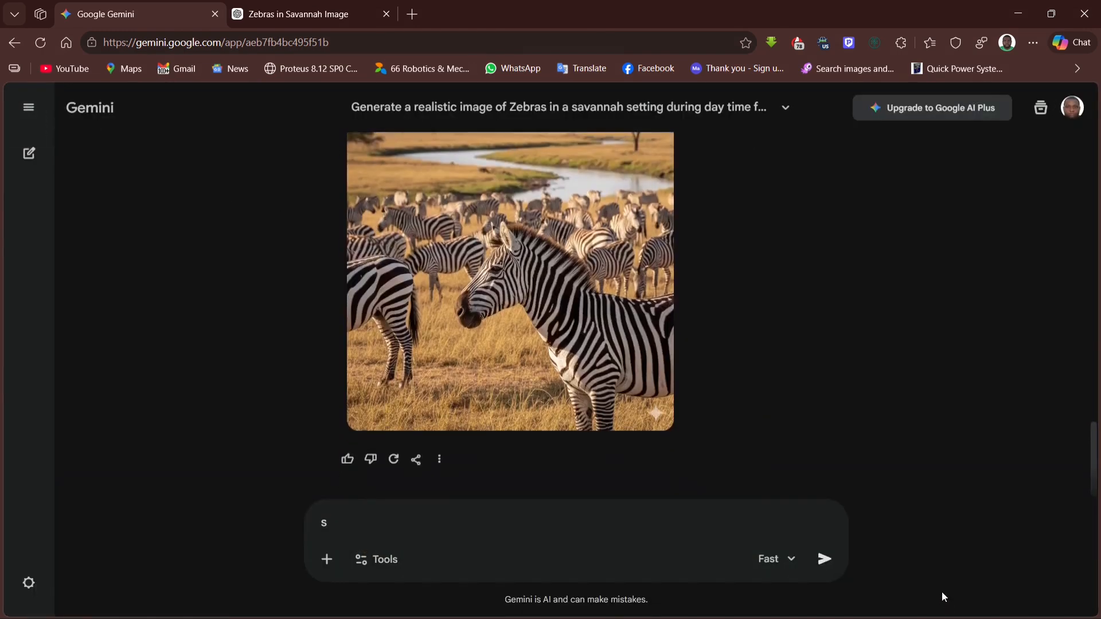
Step: Download the newly generated zebra image at full size and start a new chat
{"action": "scroll", "coordinate": [673, 381], "scroll_direction": "up", "scroll_amount": 3}
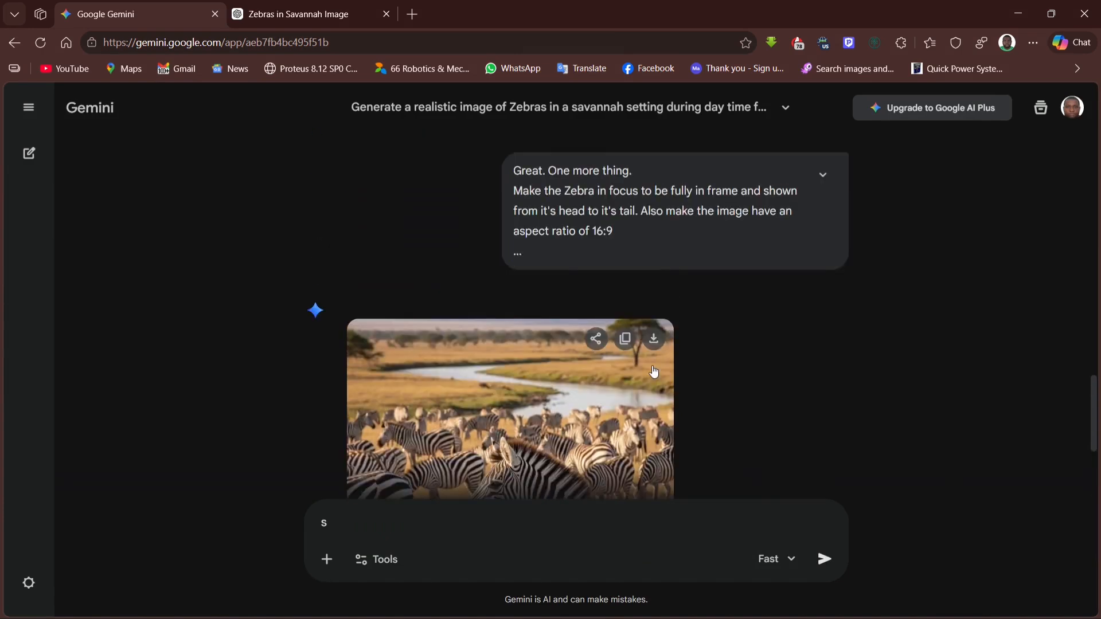
{"action": "scroll", "coordinate": [654, 371], "scroll_direction": "up", "scroll_amount": 3}
{"action": "scroll", "coordinate": [650, 376], "scroll_direction": "down", "scroll_amount": 6}
{"action": "scroll", "coordinate": [648, 375], "scroll_direction": "up", "scroll_amount": 2}
{"action": "scroll", "coordinate": [646, 377], "scroll_direction": "down", "scroll_amount": 1}
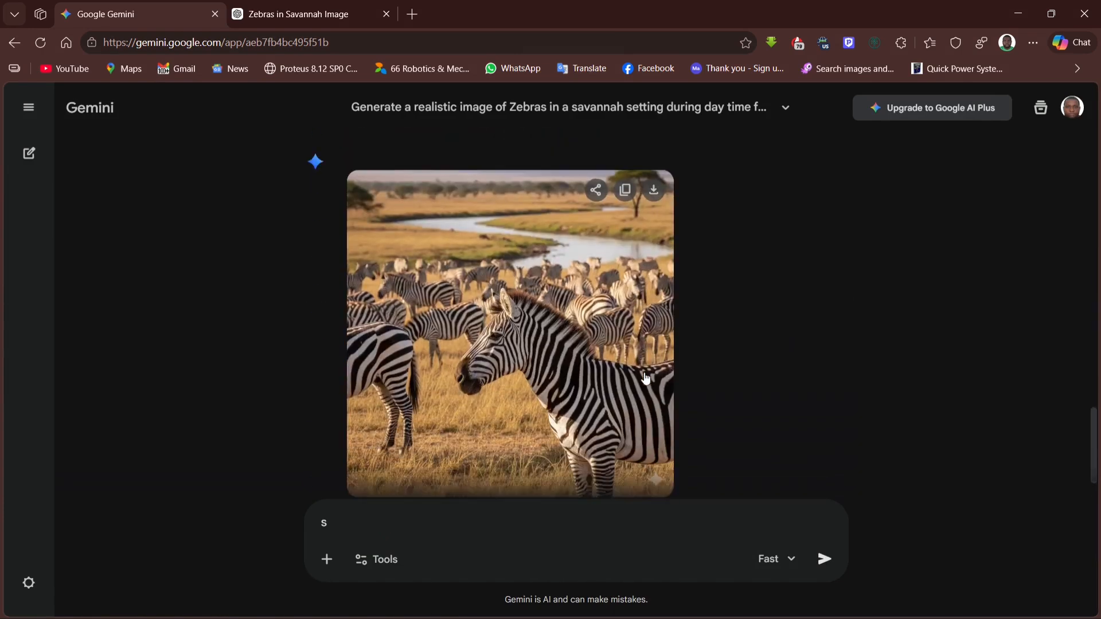
{"action": "scroll", "coordinate": [648, 372], "scroll_direction": "down", "scroll_amount": 1}
{"action": "scroll", "coordinate": [654, 358], "scroll_direction": "up", "scroll_amount": 4}
{"action": "scroll", "coordinate": [648, 373], "scroll_direction": "down", "scroll_amount": 1}
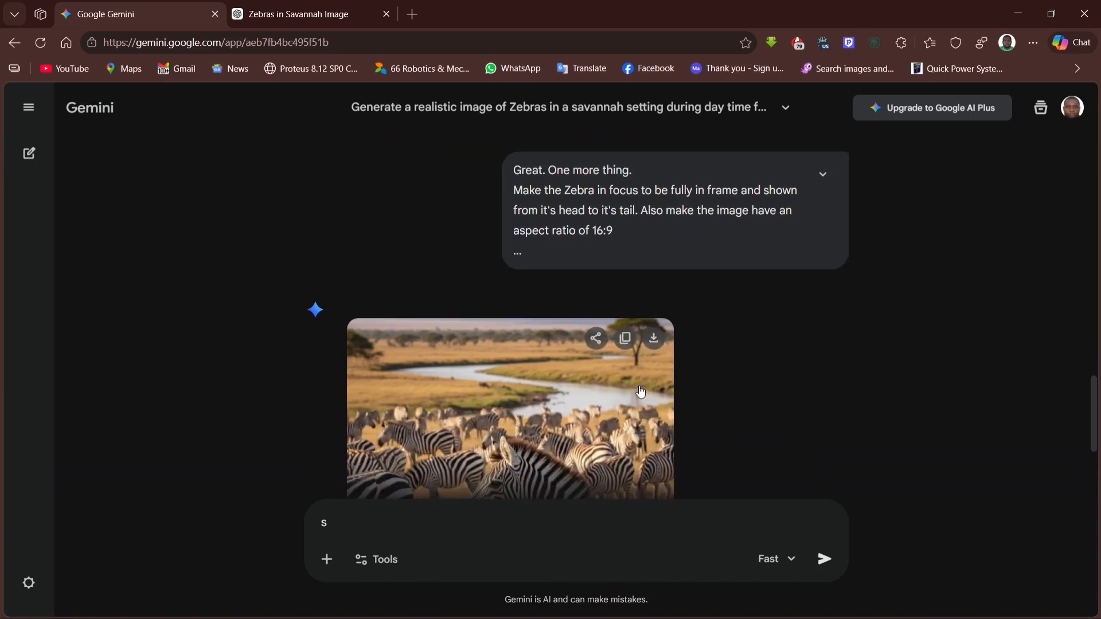
{"action": "left_click", "coordinate": [653, 338]}
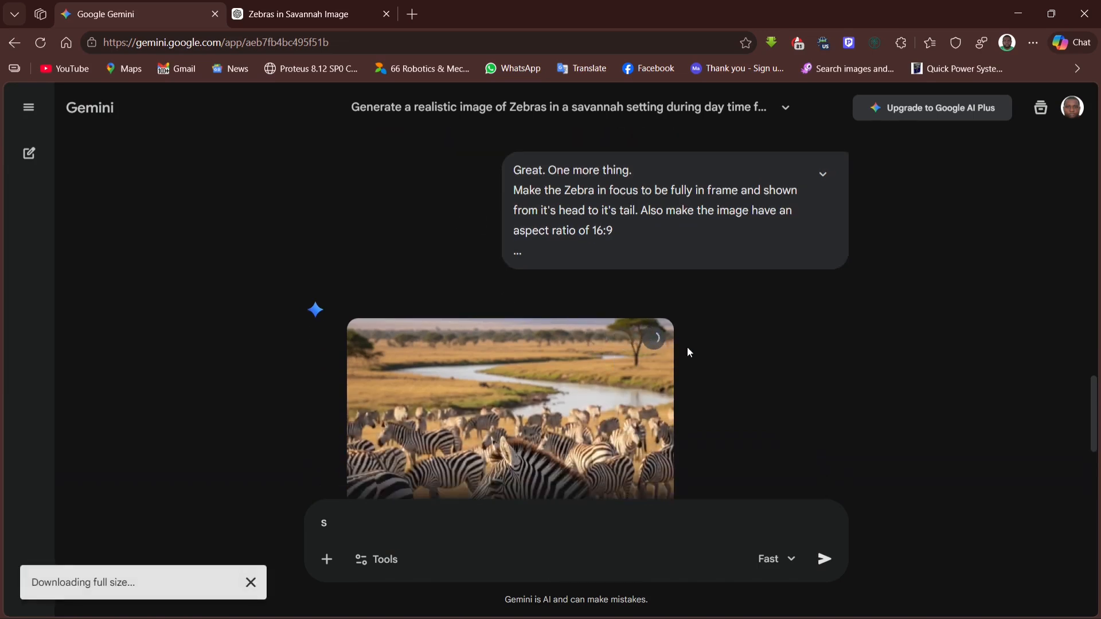
{"action": "left_click", "coordinate": [30, 155]}
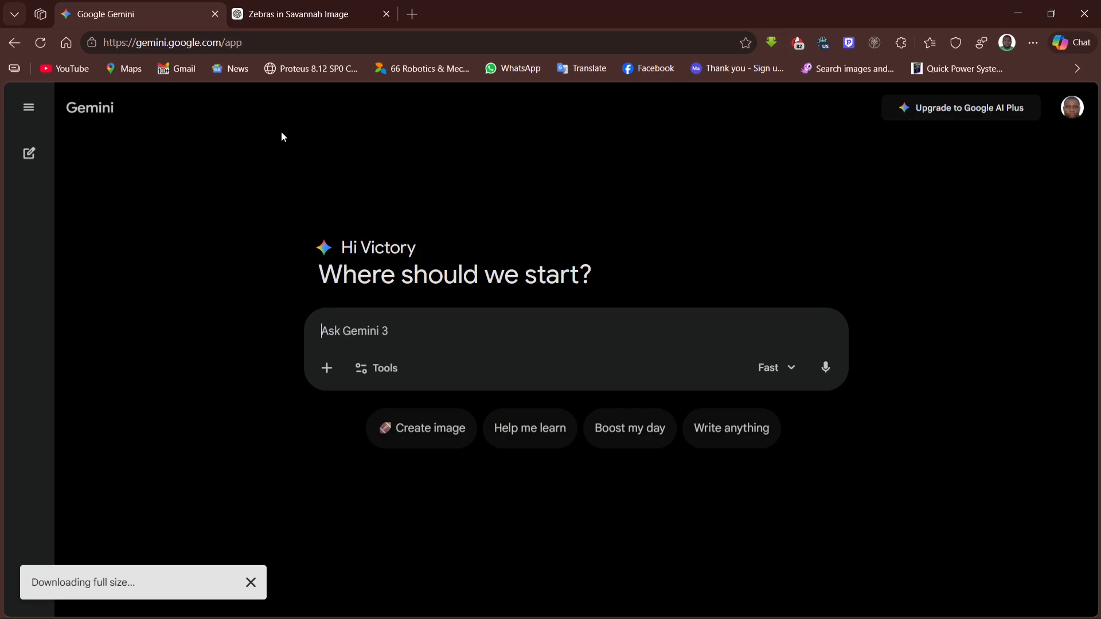
Step: Switch to the ChatGPT conversation, examine its zebra image enlarged and return to the message area below it
{"action": "left_click", "coordinate": [289, 18]}
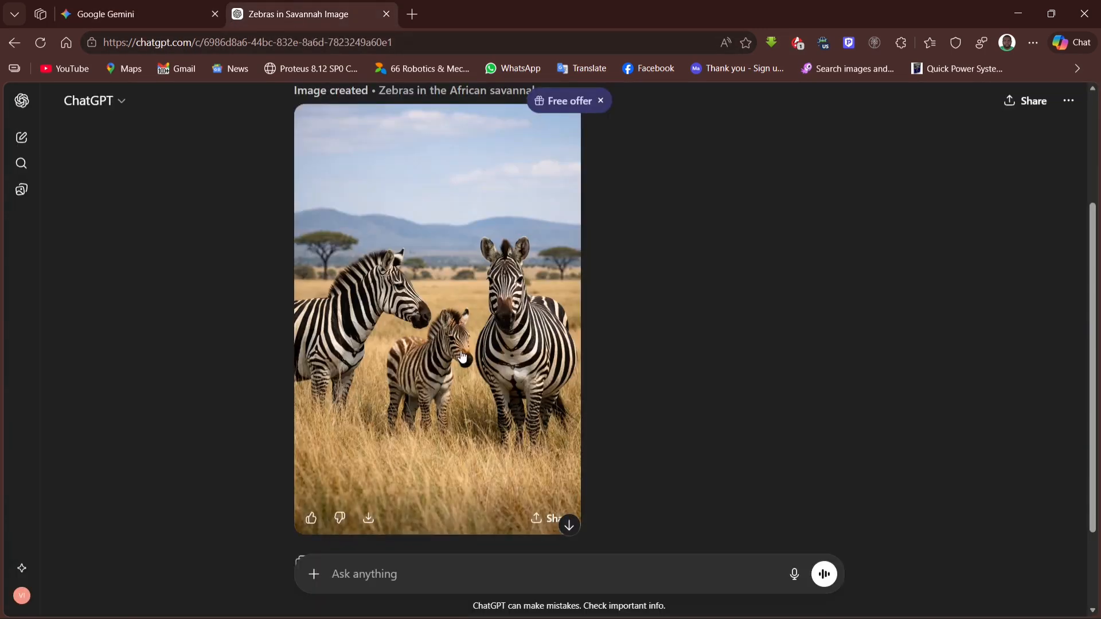
{"action": "left_click", "coordinate": [487, 318]}
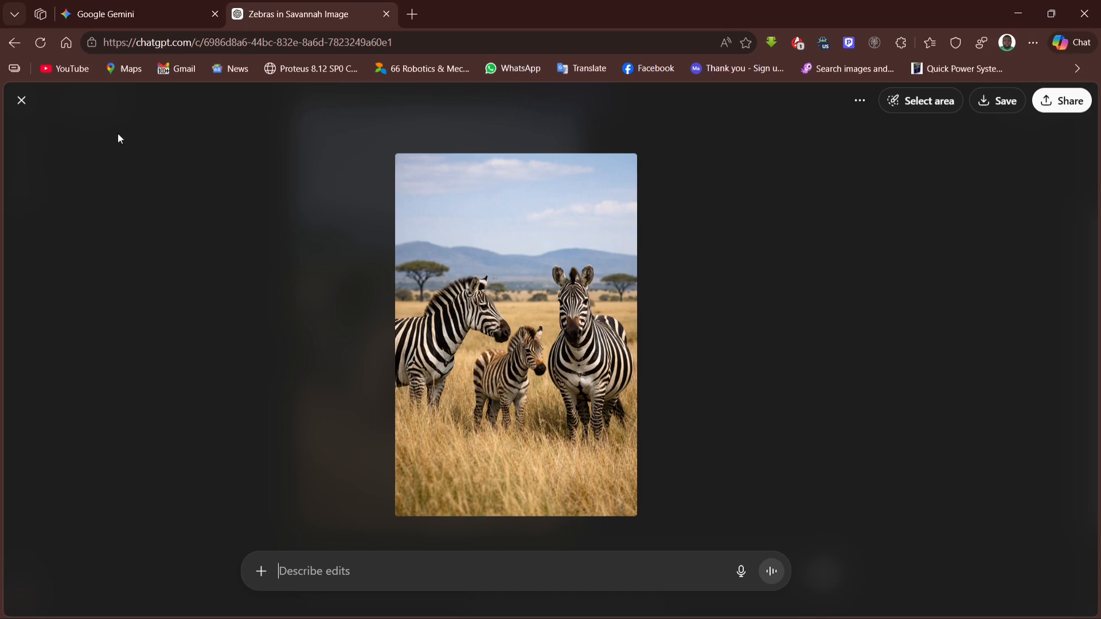
{"action": "left_click", "coordinate": [21, 101]}
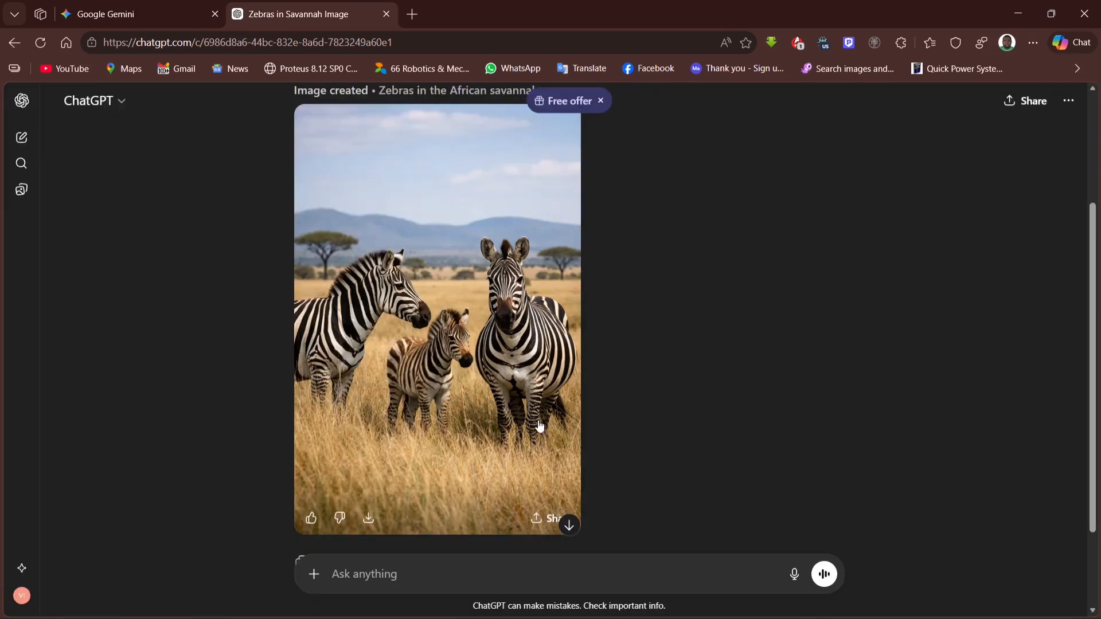
{"action": "scroll", "coordinate": [542, 429], "scroll_direction": "down", "scroll_amount": 2}
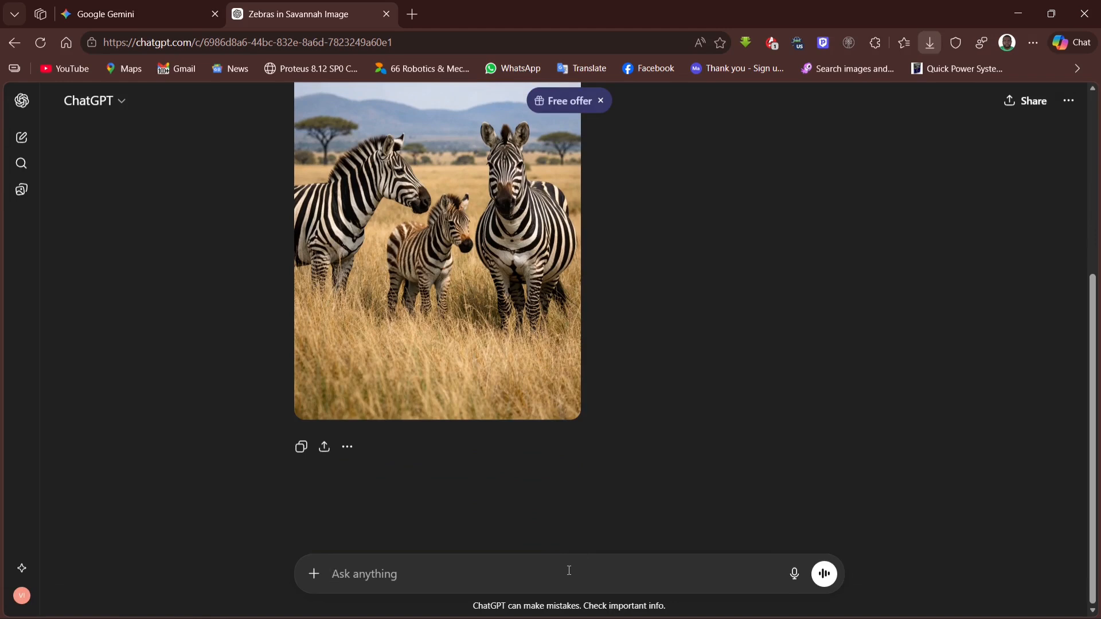
Step: Write the follow-up "Great. You're almost there. Expand the herd to hundreds of Zebra with one Zebra fully in frame focused from it's head to it's tail"
{"action": "type", "text": "Great. You"}
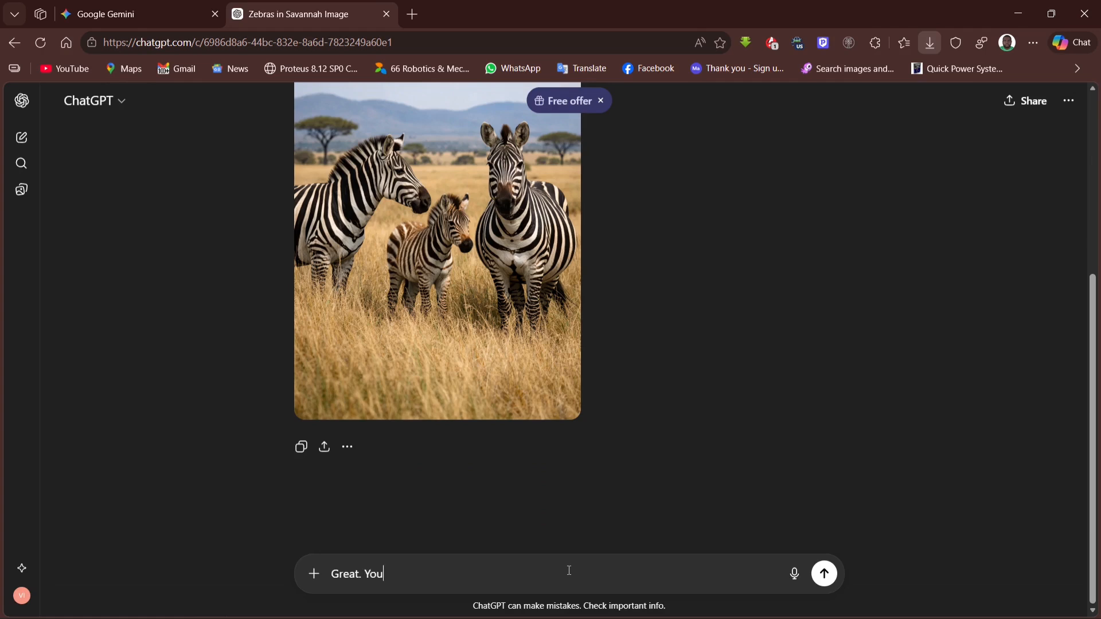
{"action": "type", "text": "'re almost there. Expand the herd"}
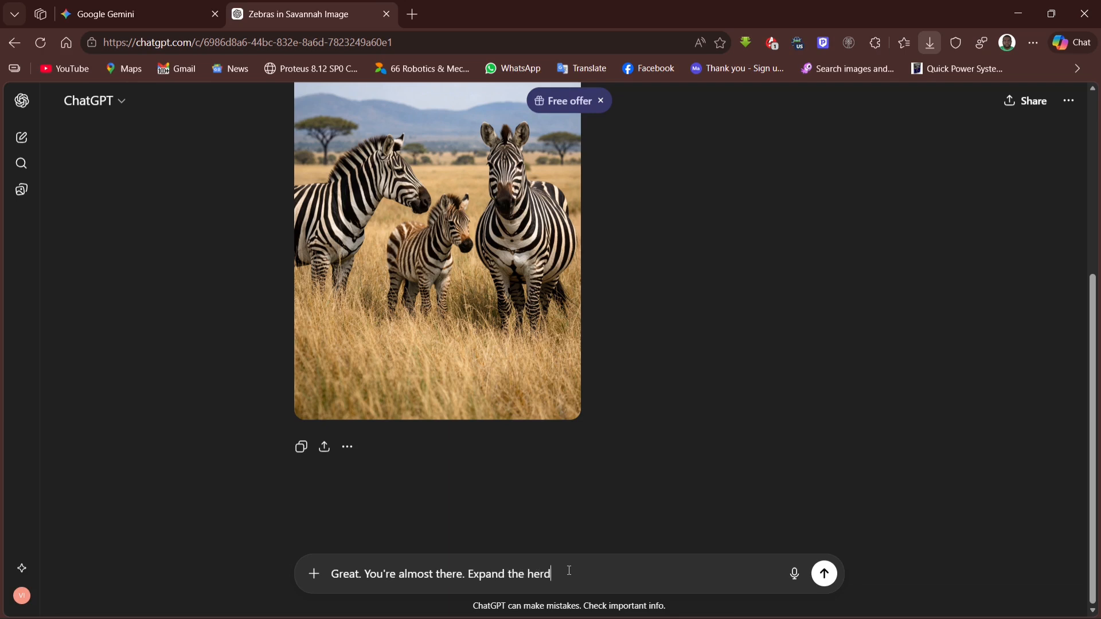
{"action": "type", "text": " to hundreds oi Zebra with o"}
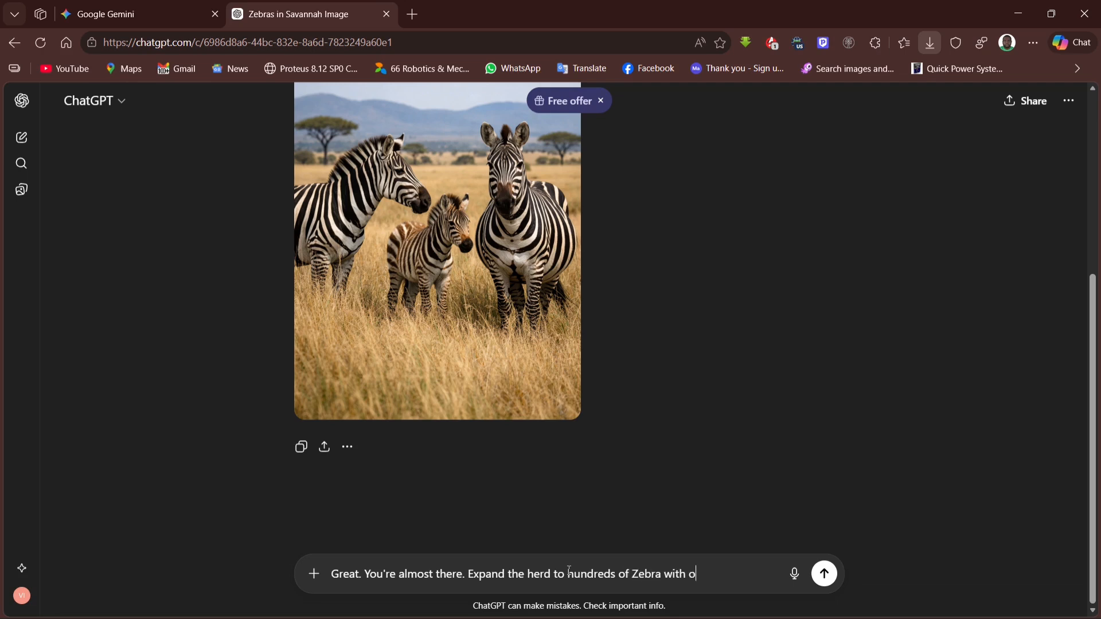
{"action": "type", "text": "ne Zebra fully in frame "}
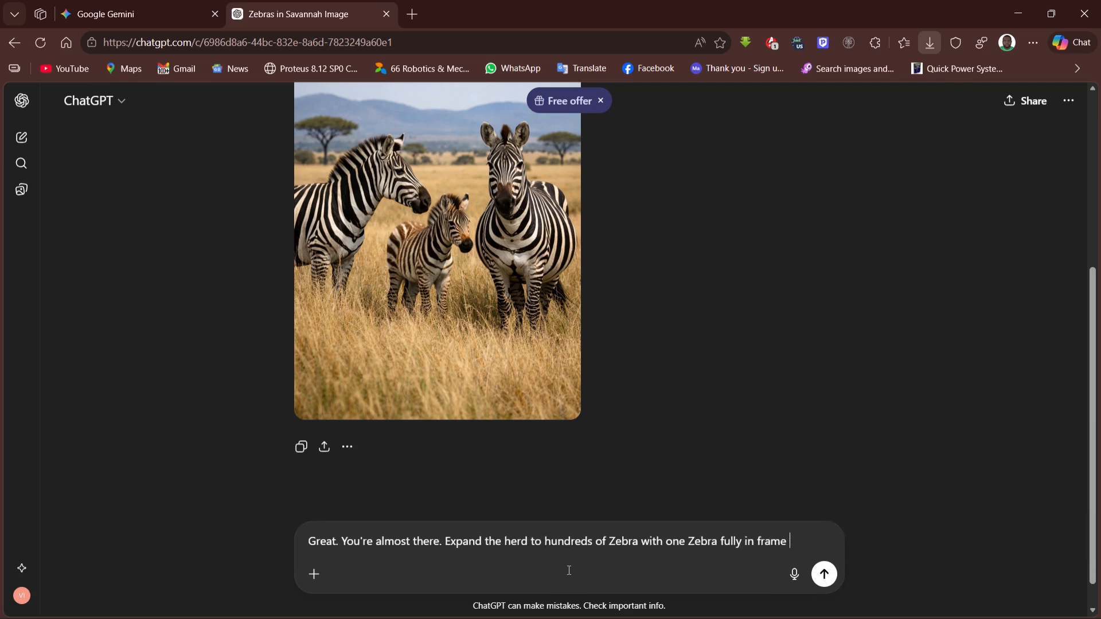
{"action": "type", "text": "focused fro"}
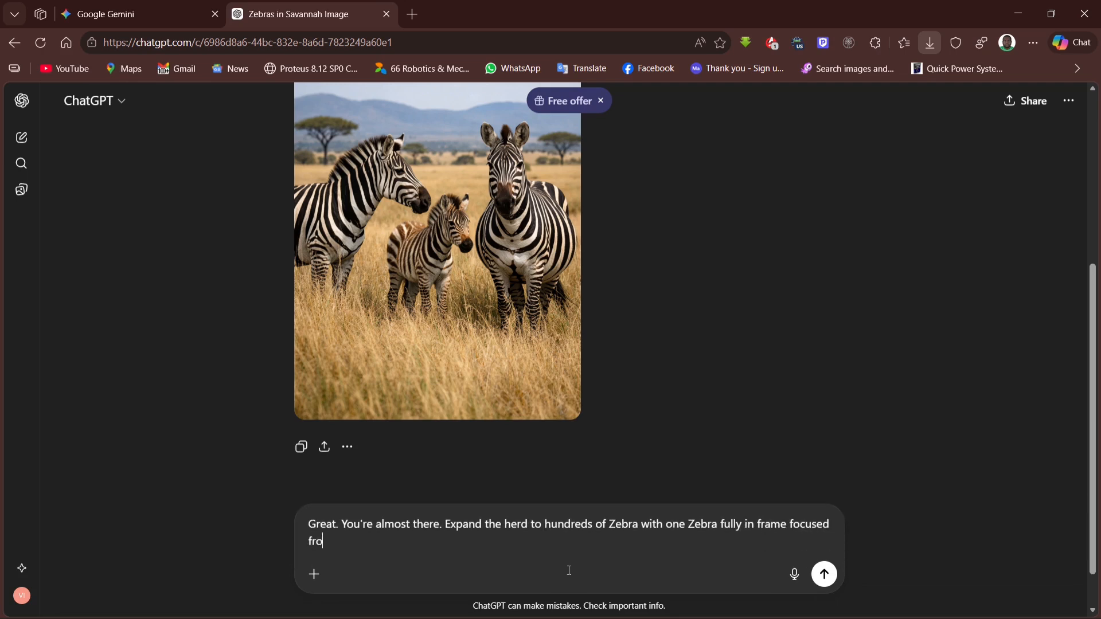
{"action": "type", "text": "m it's head to it's tail"}
Step: Continue the message with ". Also make the image an aspect ratio of 16:9" and start a new paragraph
{"action": "type", "text": ". Also ma"}
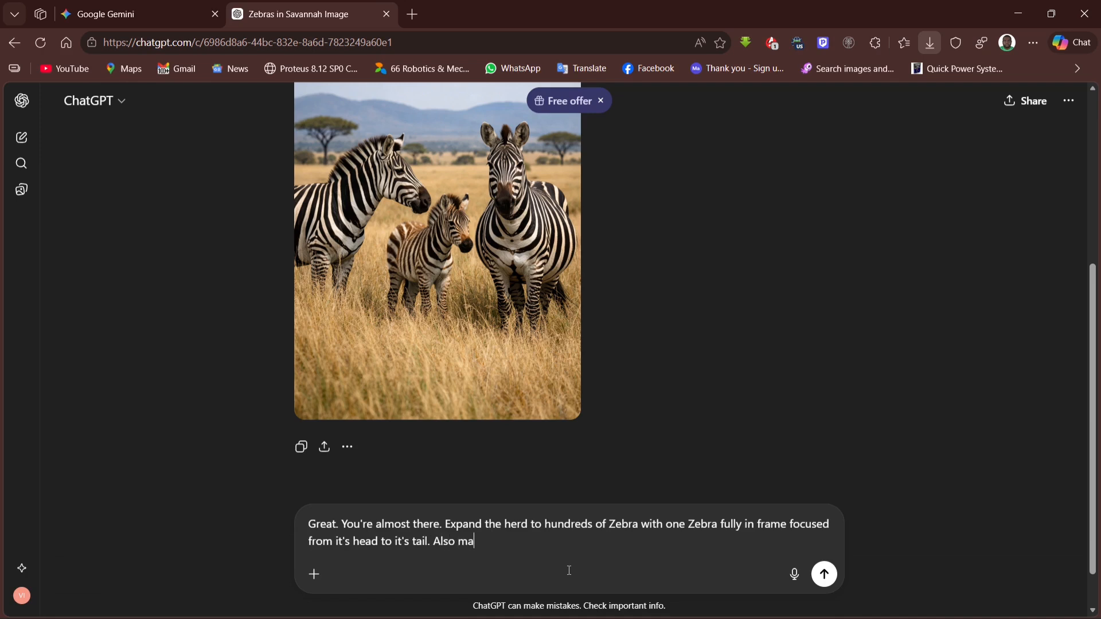
{"action": "type", "text": "ke the image an aspecrt"}
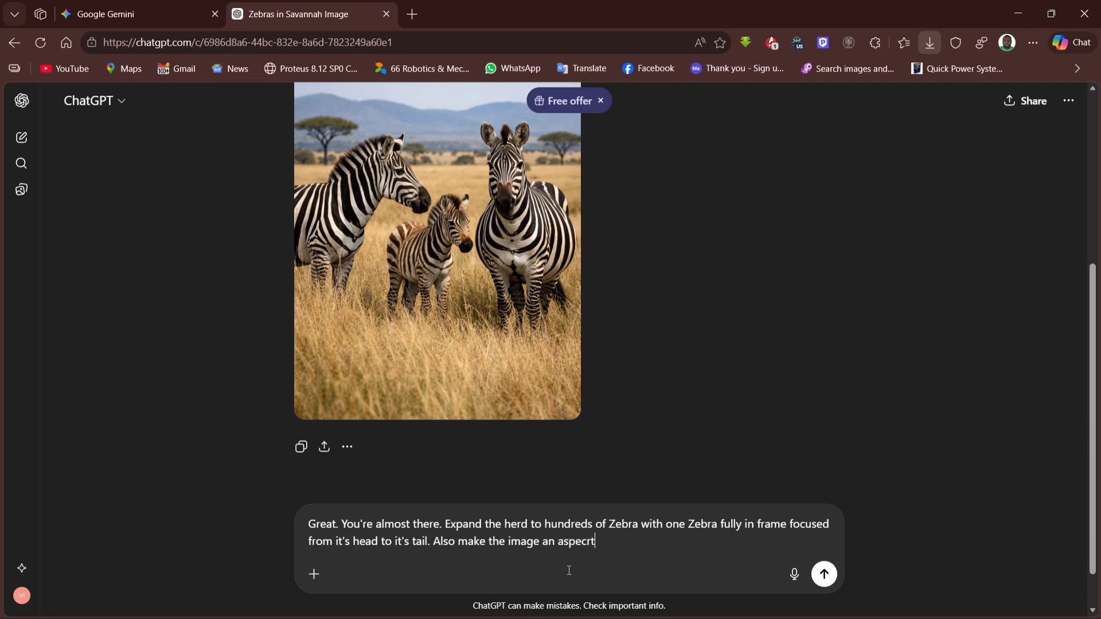
{"action": "type", "text": "t ratio of 16:9"}
{"action": "key", "text": "shift+Return"}
{"action": "key", "text": "shift+Return"}
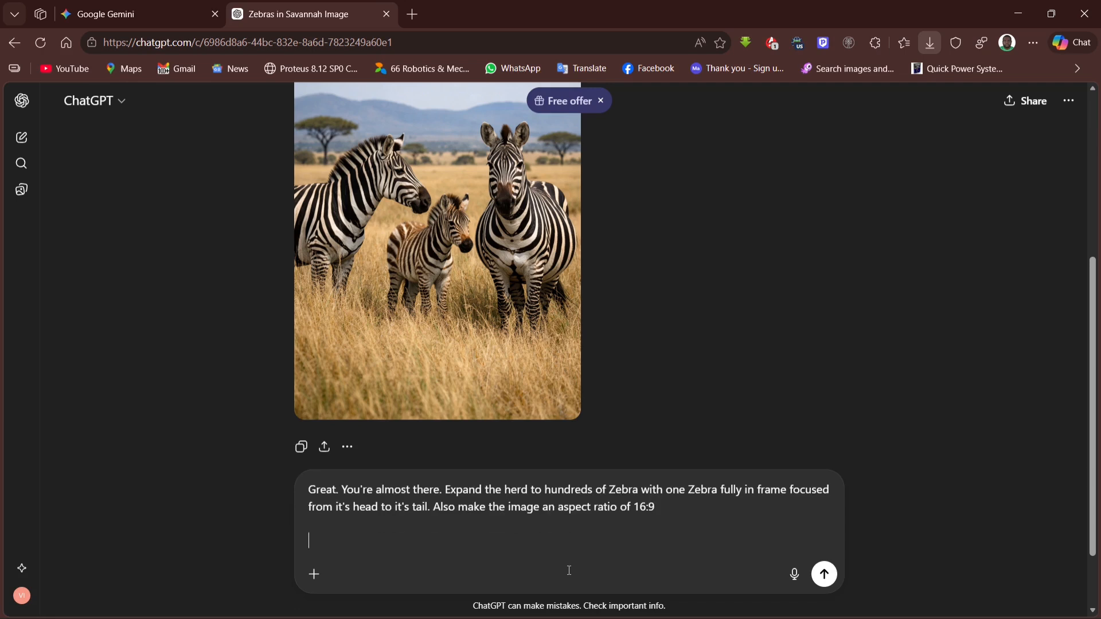
Step: Add "The image must be cinematic and realistic for a science magazine" as the closing paragraph and submit the message
{"action": "type", "text": "The image must be cinnem"}
{"action": "key", "text": "BackSpace"}
{"action": "key", "text": "BackSpace"}
{"action": "key", "text": "BackSpace"}
{"action": "type", "text": "e"}
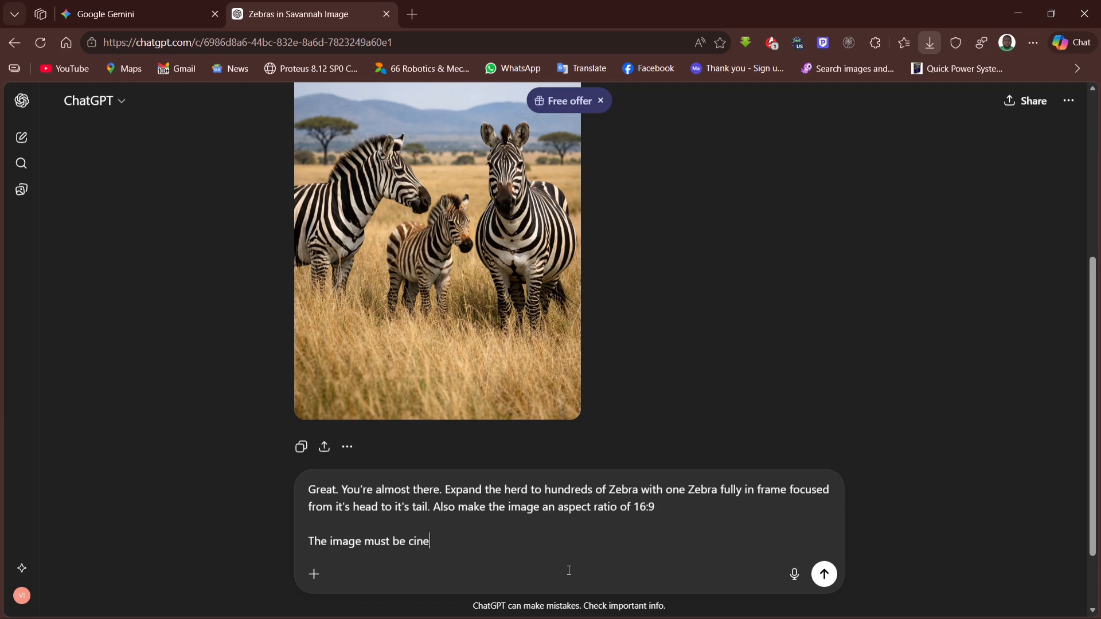
{"action": "type", "text": "matic and realis"}
{"action": "type", "text": "tic fo"}
{"action": "type", "text": "r a s=c"}
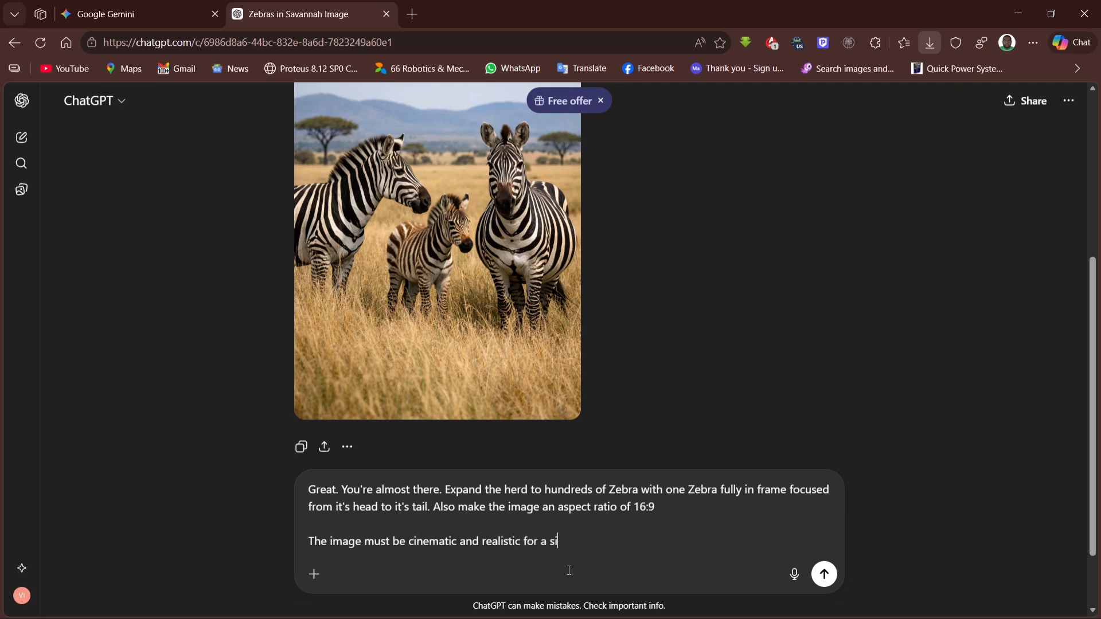
{"action": "type", "text": "cience magazine"}
{"action": "key", "text": "Return"}
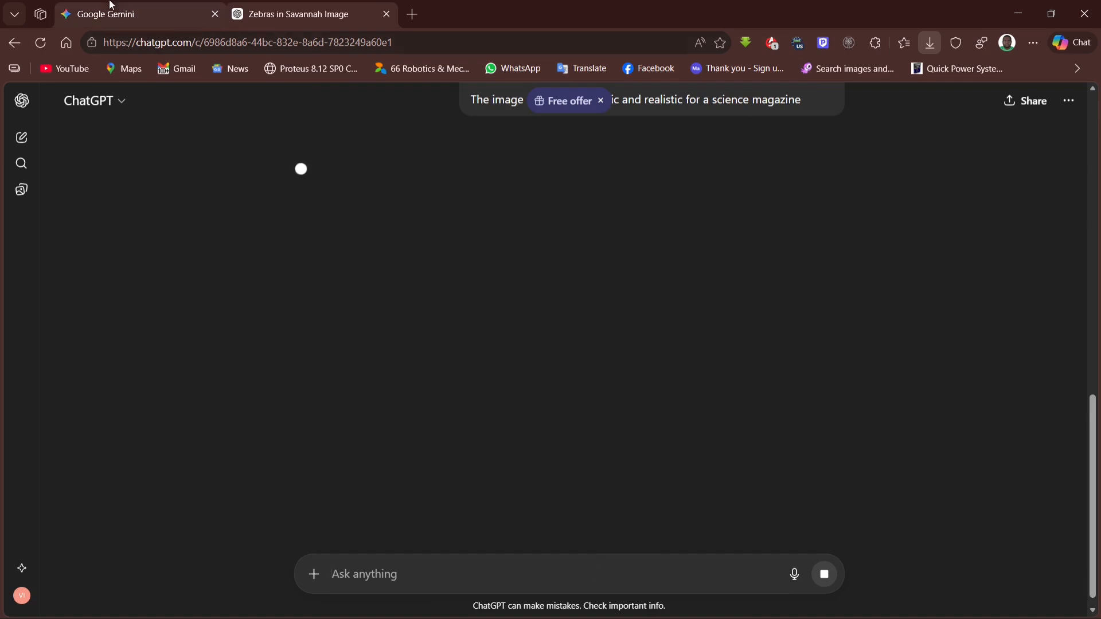
Step: Switch to Gemini and attach the previously generated square zebra herd image to the new chat's prompt
{"action": "left_click", "coordinate": [126, 10]}
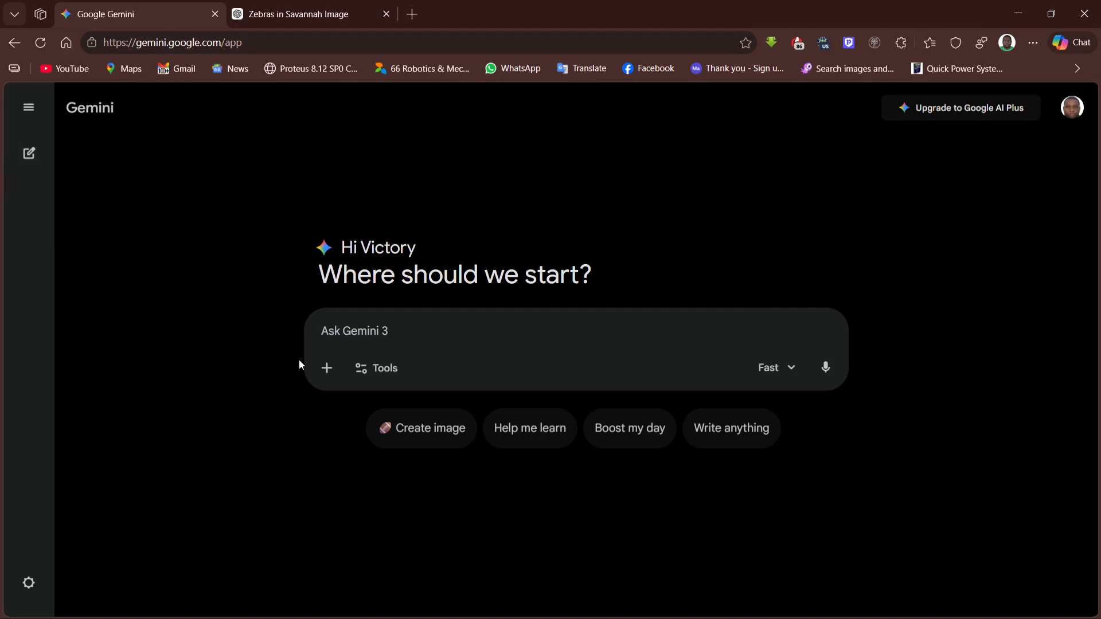
{"action": "left_click", "coordinate": [327, 367]}
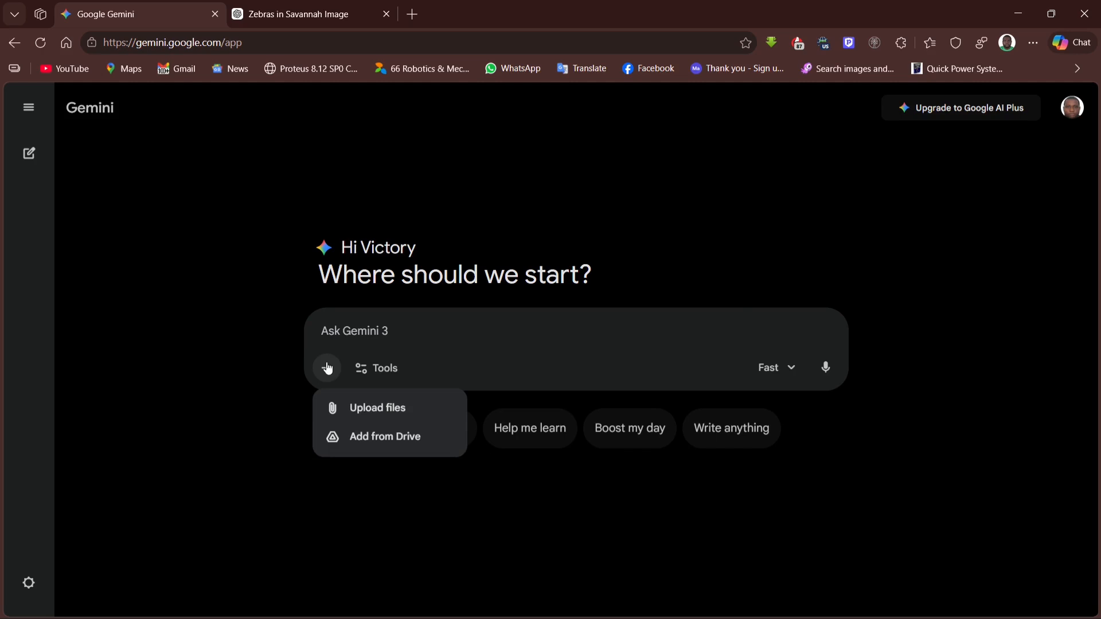
{"action": "left_click", "coordinate": [363, 406]}
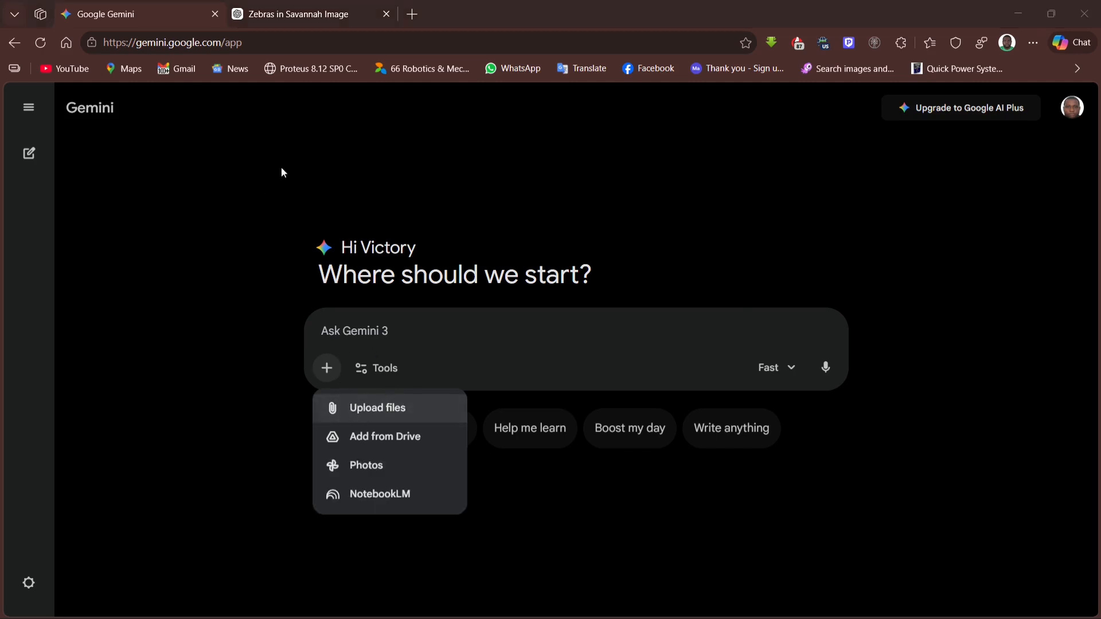
{"action": "left_click", "coordinate": [421, 323]}
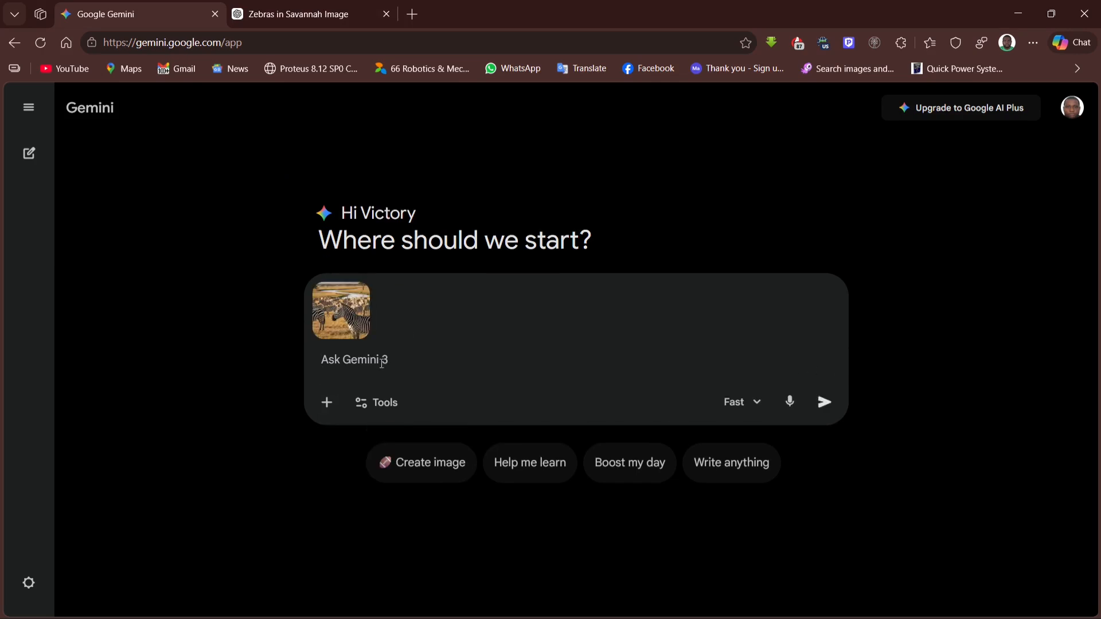
Step: Begin the prompt with "Expand this image into a 16:9 aspect ratio"
{"action": "type", "text": "E"}
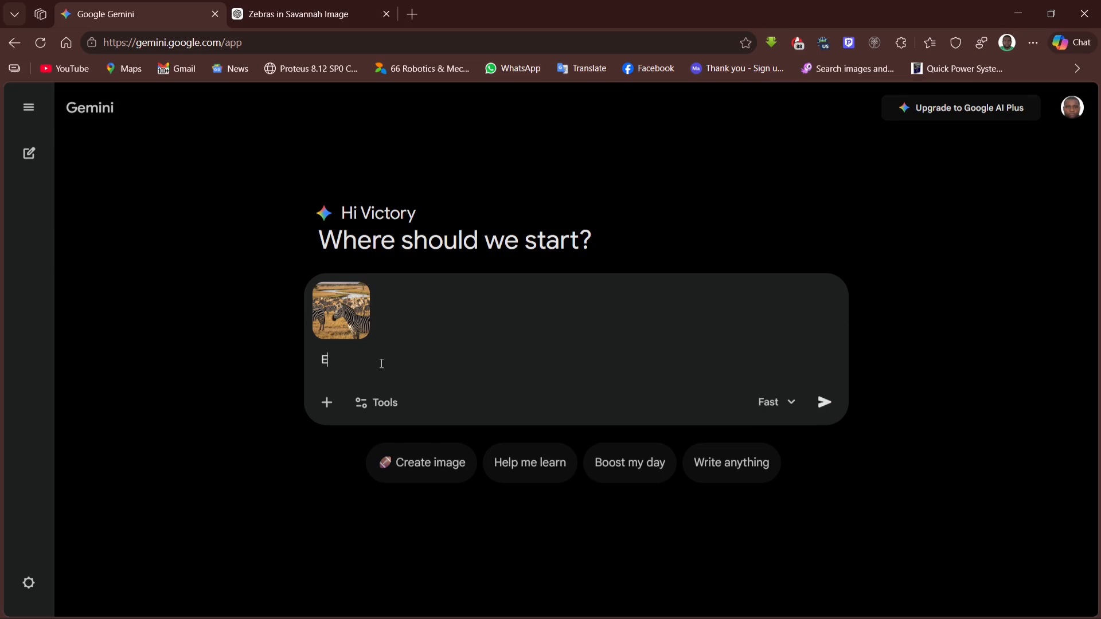
{"action": "type", "text": "xpand this image "}
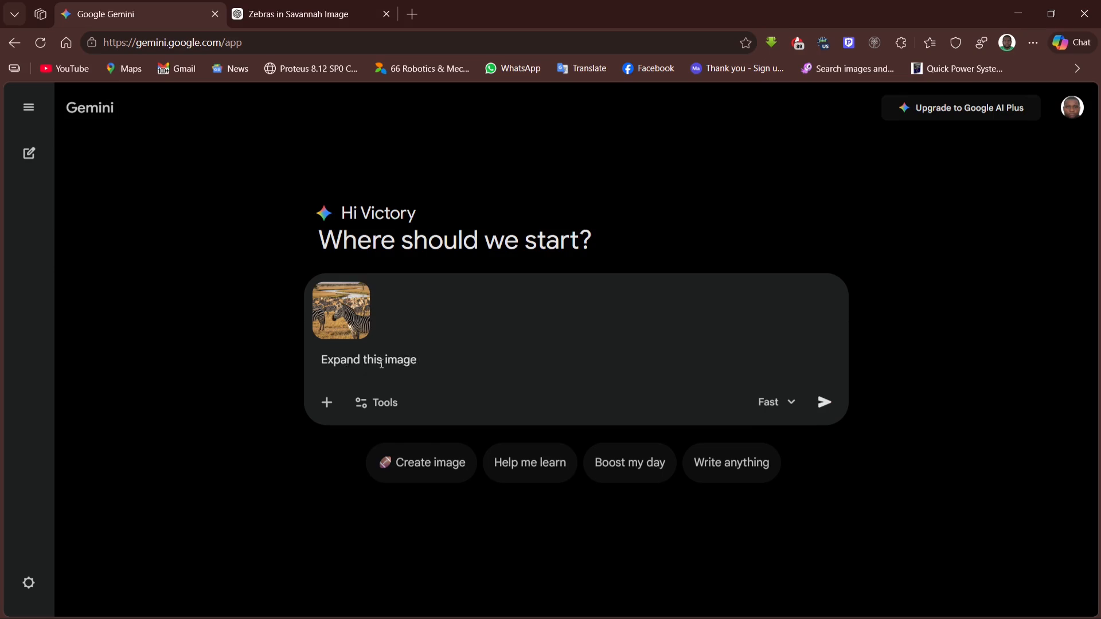
{"action": "type", "text": "into a"}
{"action": "type", "text": "16:9 aspect ratio"}
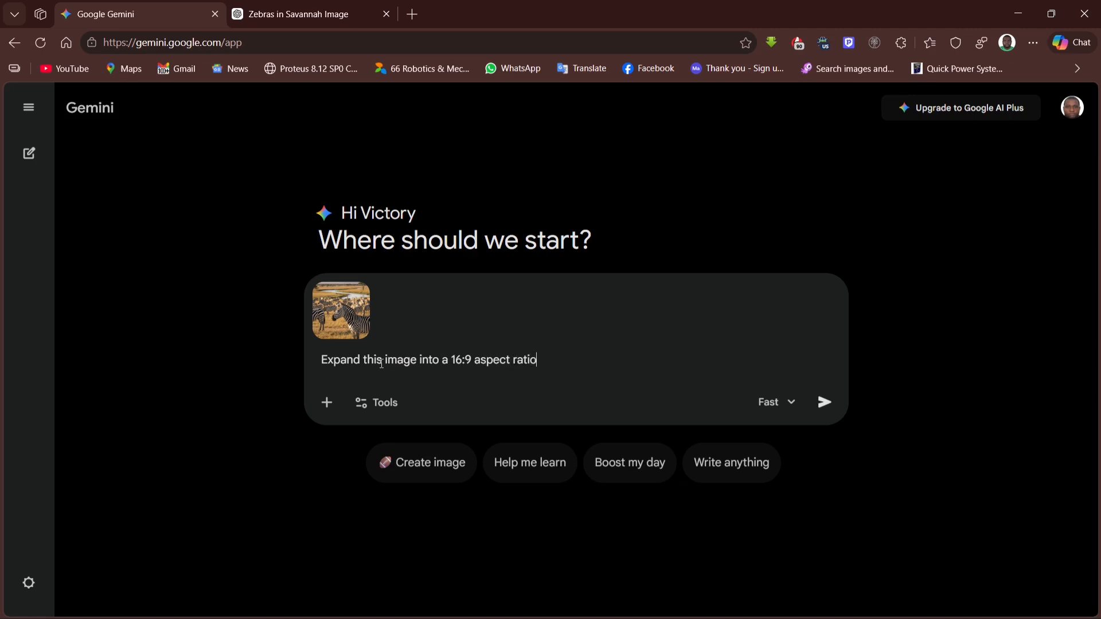
Step: Continue the prompt with "image with the Zebra in focus fully in frame from it's head to it's tail." and start a new paragraph
{"action": "type", "text": " image with the Zeb"}
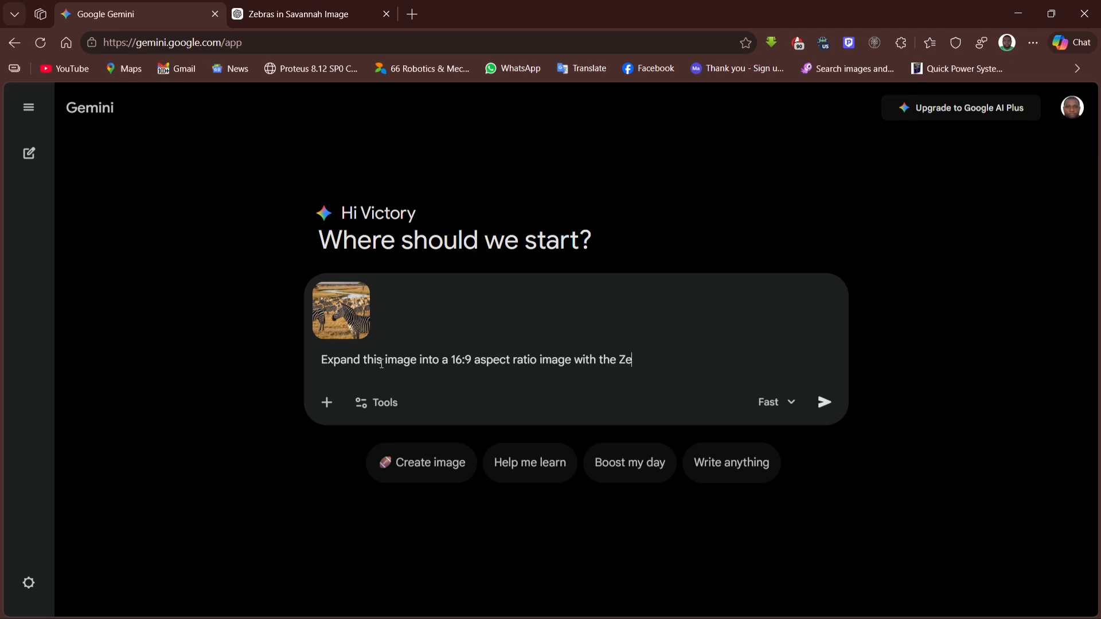
{"action": "key", "text": "BackSpace"}
{"action": "key", "text": "BackSpace"}
{"action": "type", "text": "ebra in focus fully in frame f"}
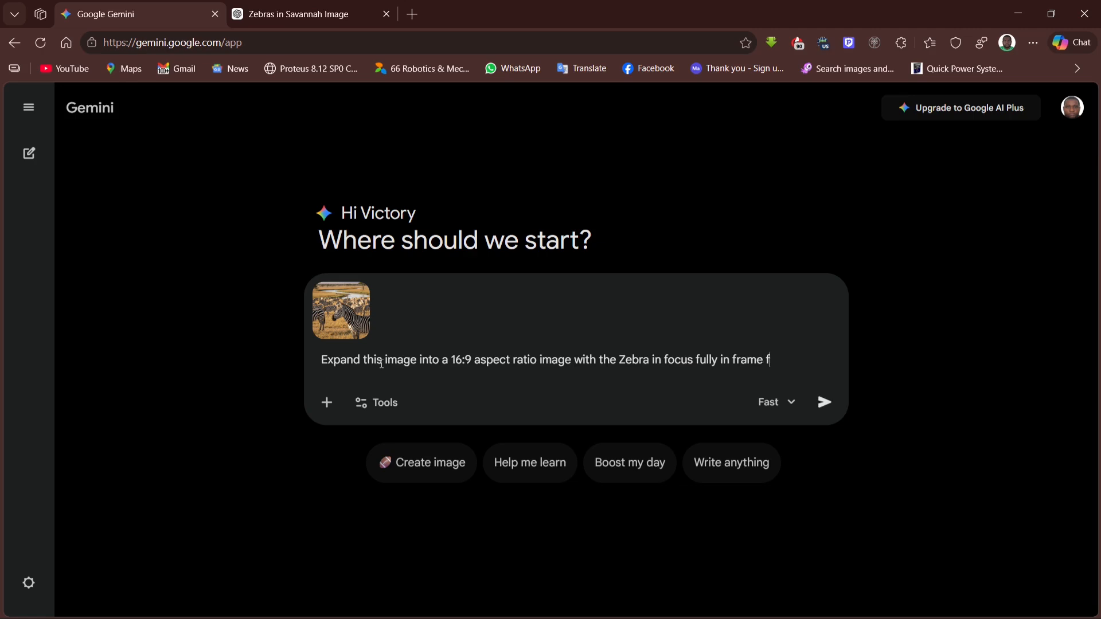
{"action": "type", "text": "rom it's head to it"}
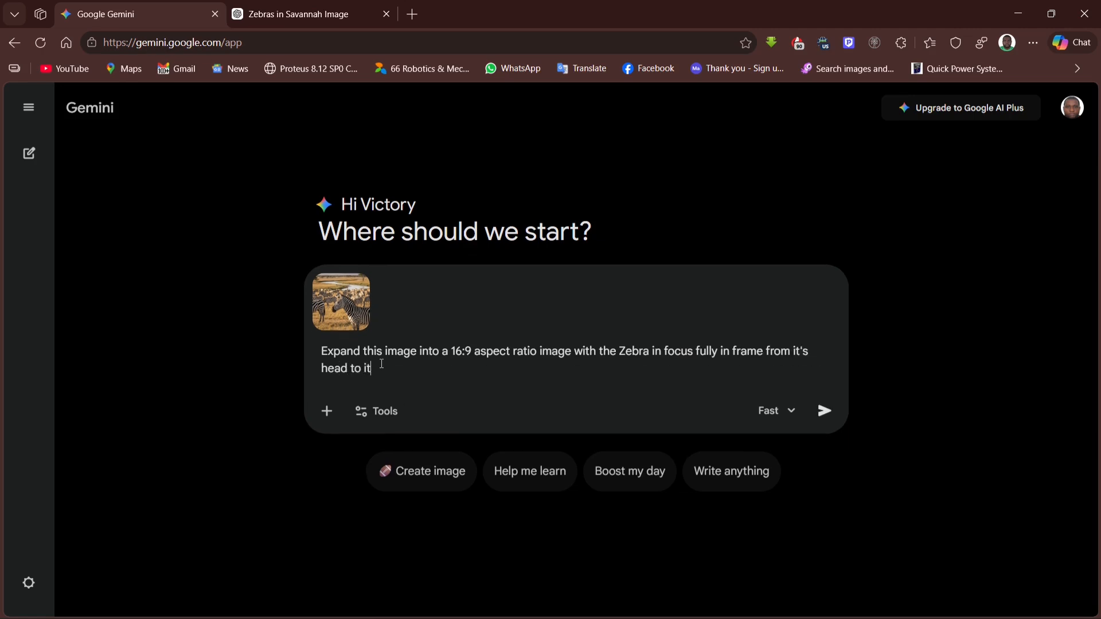
{"action": "type", "text": "'s tail."}
{"action": "key", "text": "shift+Return"}
{"action": "key", "text": "shift+Return"}
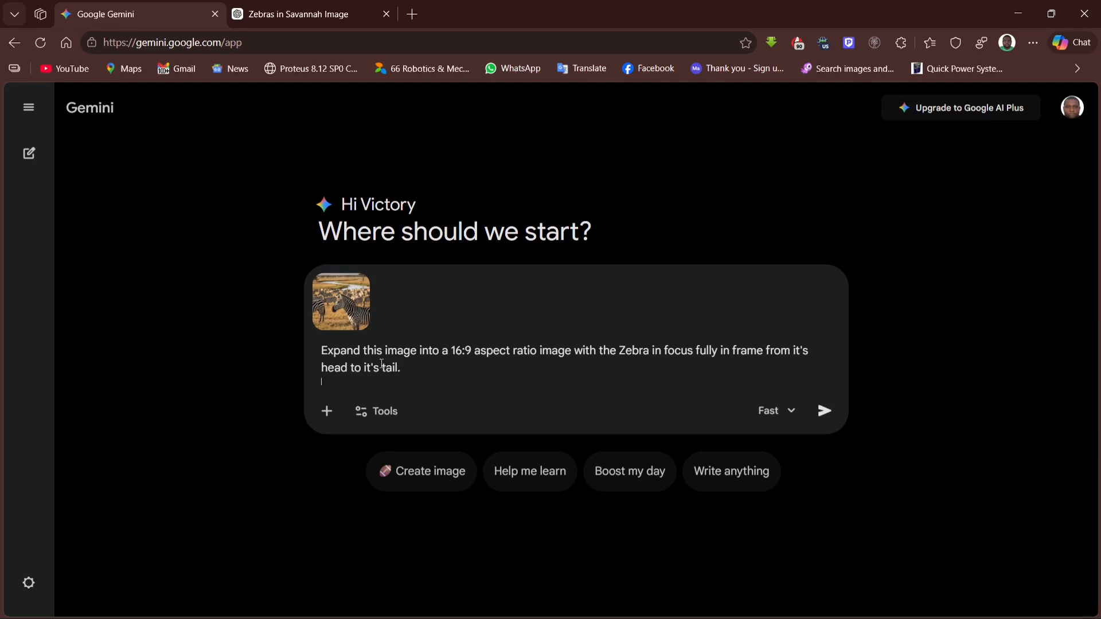
Step: Add the closing paragraph "This image should be cinematic and realistic for a science magazine." and submit the prompt
{"action": "type", "text": "This i"}
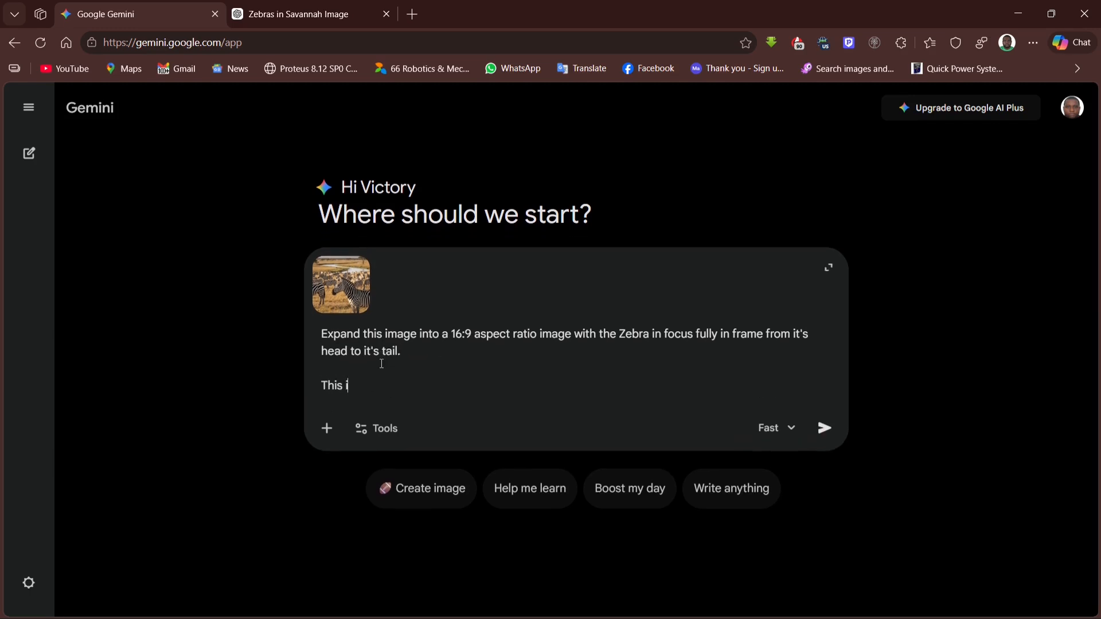
{"action": "type", "text": "mage shoudl be cinemati"}
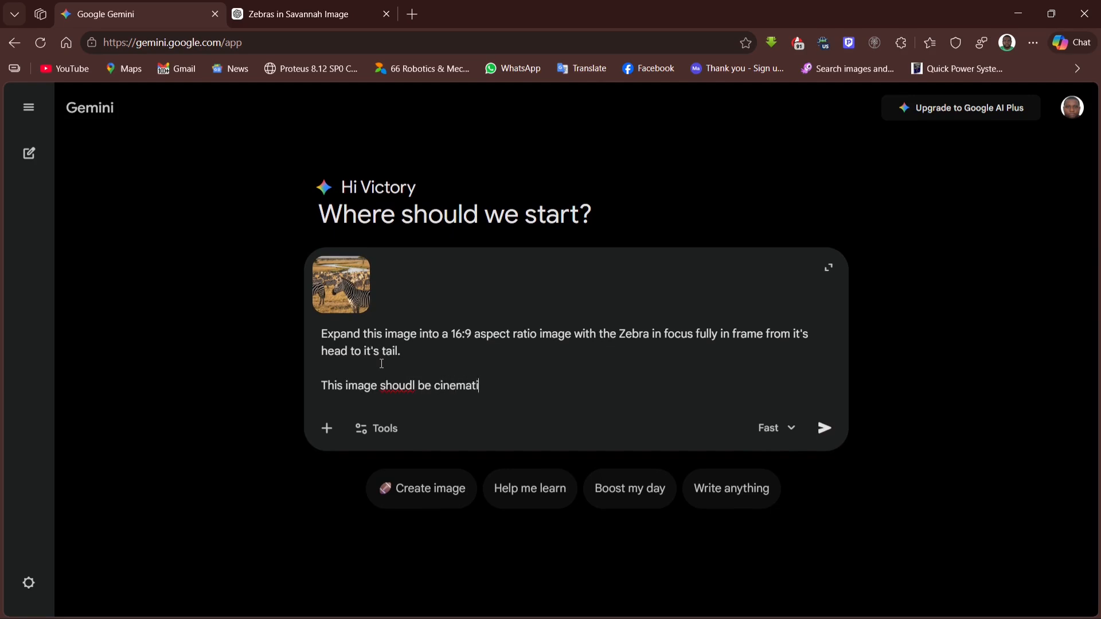
{"action": "type", "text": "c and realistic for a"}
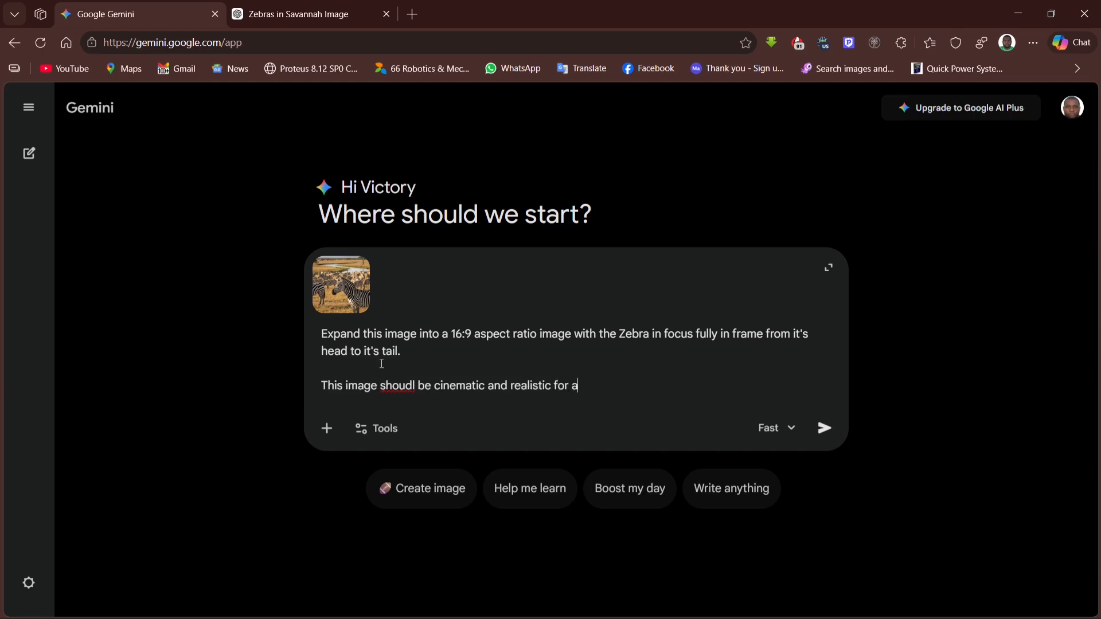
{"action": "type", "text": " science magazine."}
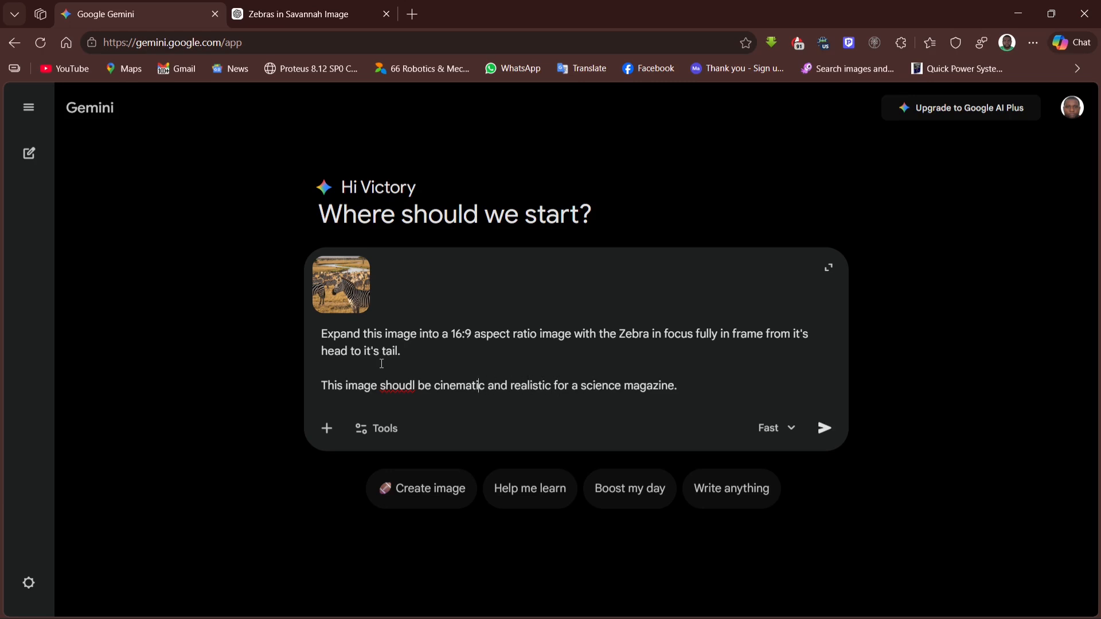
{"action": "key", "text": "BackSpace"}
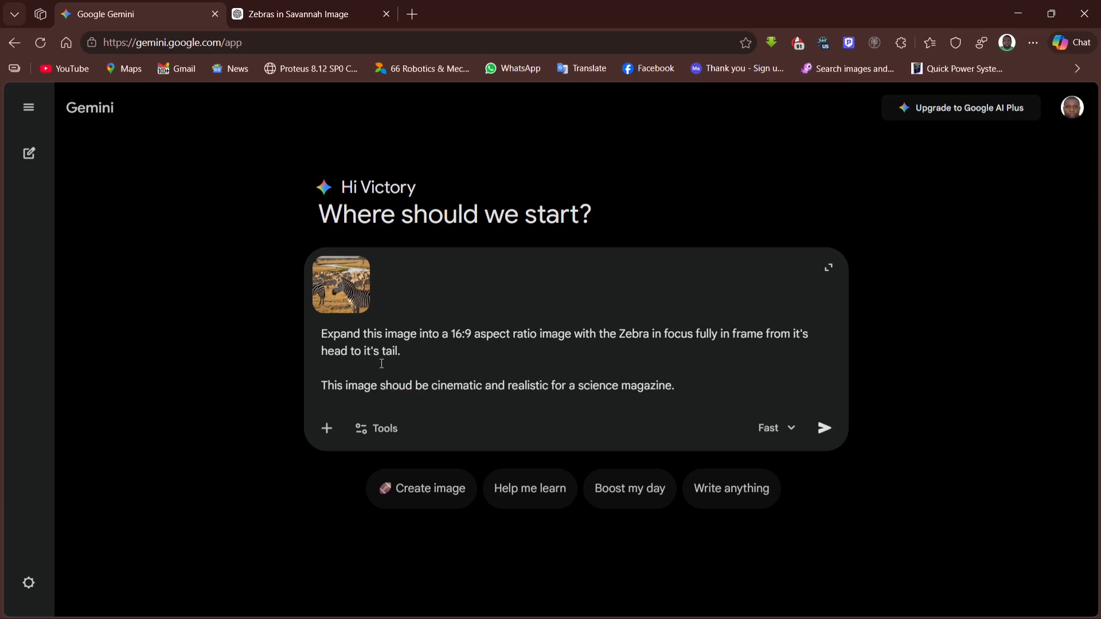
{"action": "key", "text": "BackSpace"}
{"action": "type", "text": "ld"}
{"action": "key", "text": "Return"}
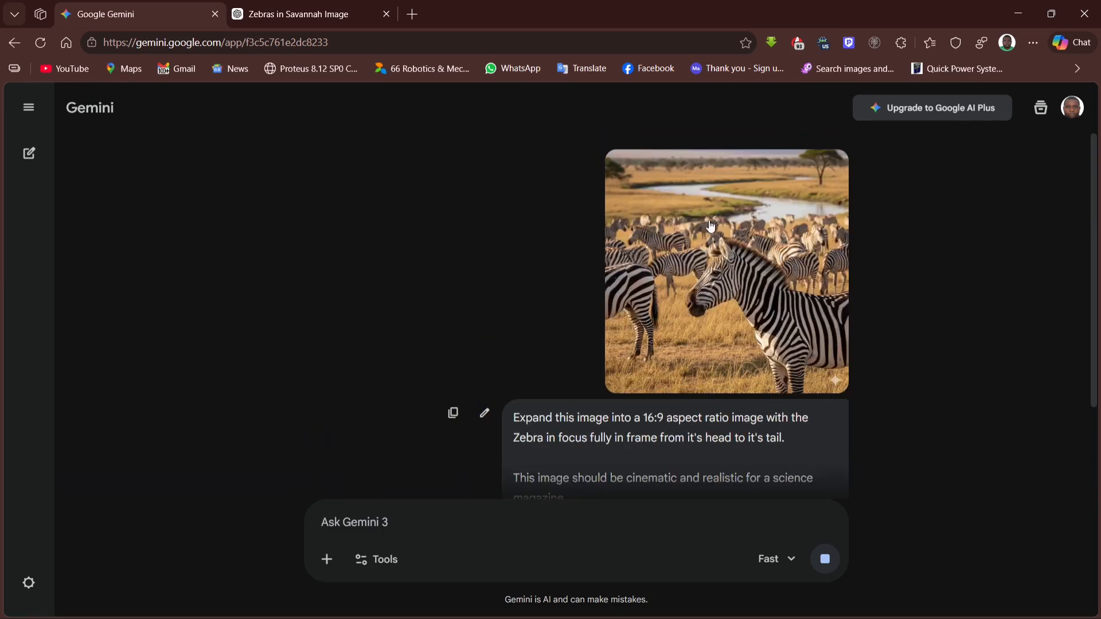
Step: Switch to the ChatGPT conversation and examine its newly generated zebra herd image enlarged, then close the enlarged view
{"action": "left_click", "coordinate": [310, 11]}
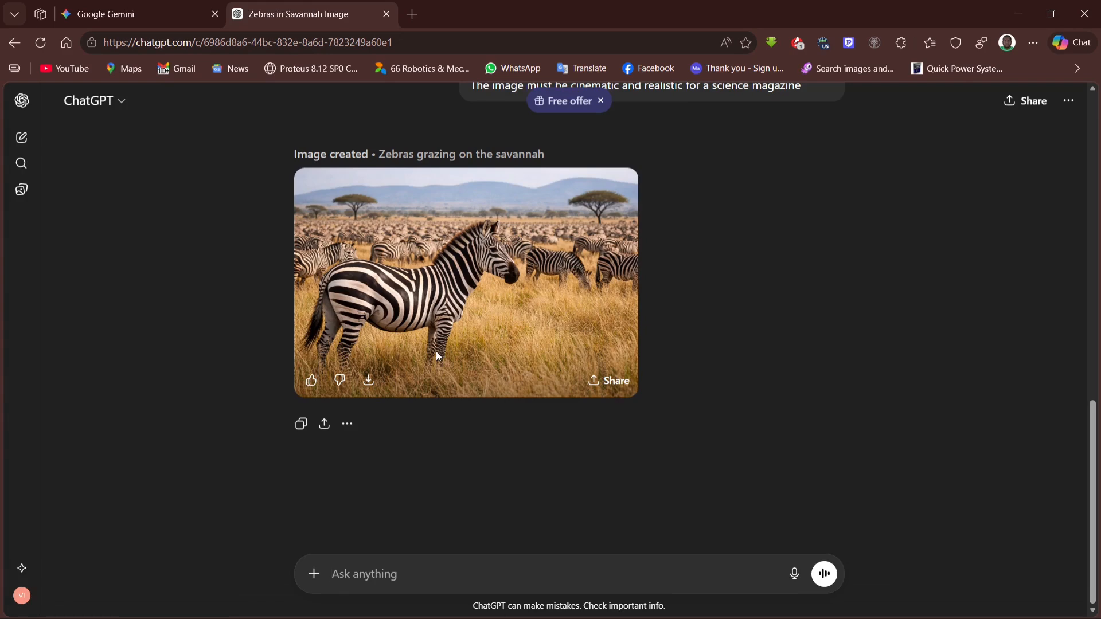
{"action": "left_click", "coordinate": [435, 356]}
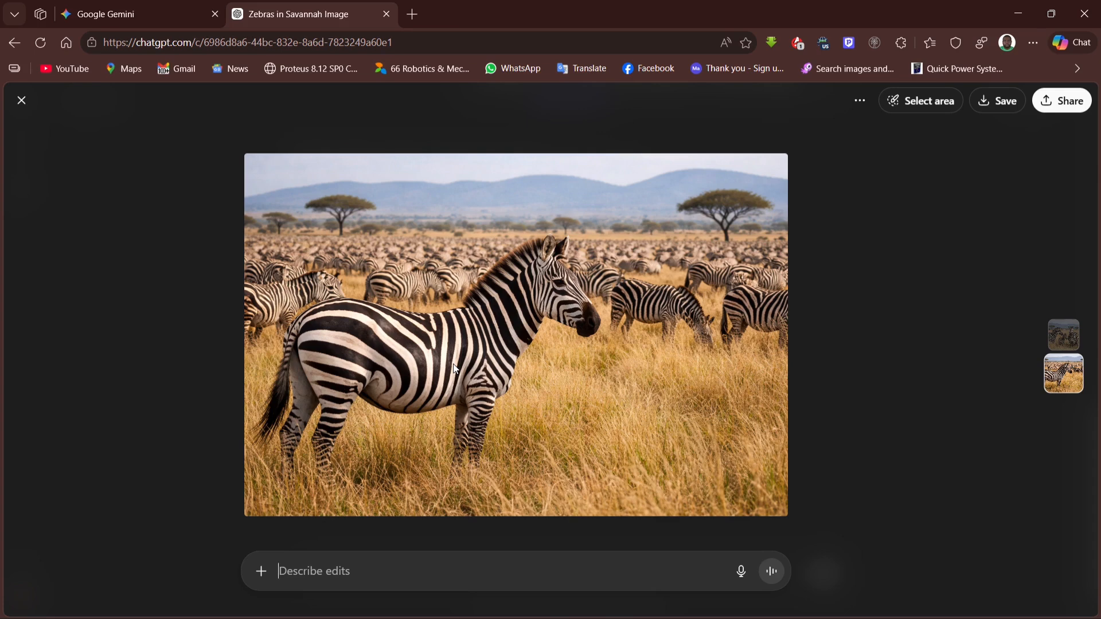
{"action": "left_click", "coordinate": [22, 101]}
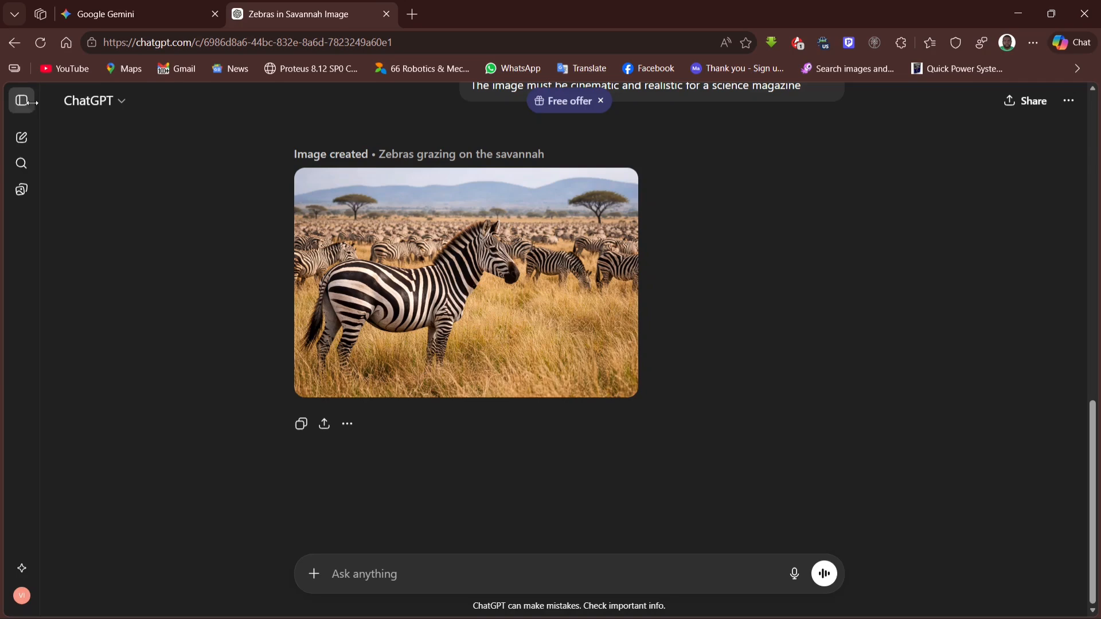
Step: Return to Gemini, close the uploaded image's preview and examine the newly expanded zebra image enlarged
{"action": "left_click", "coordinate": [152, 8]}
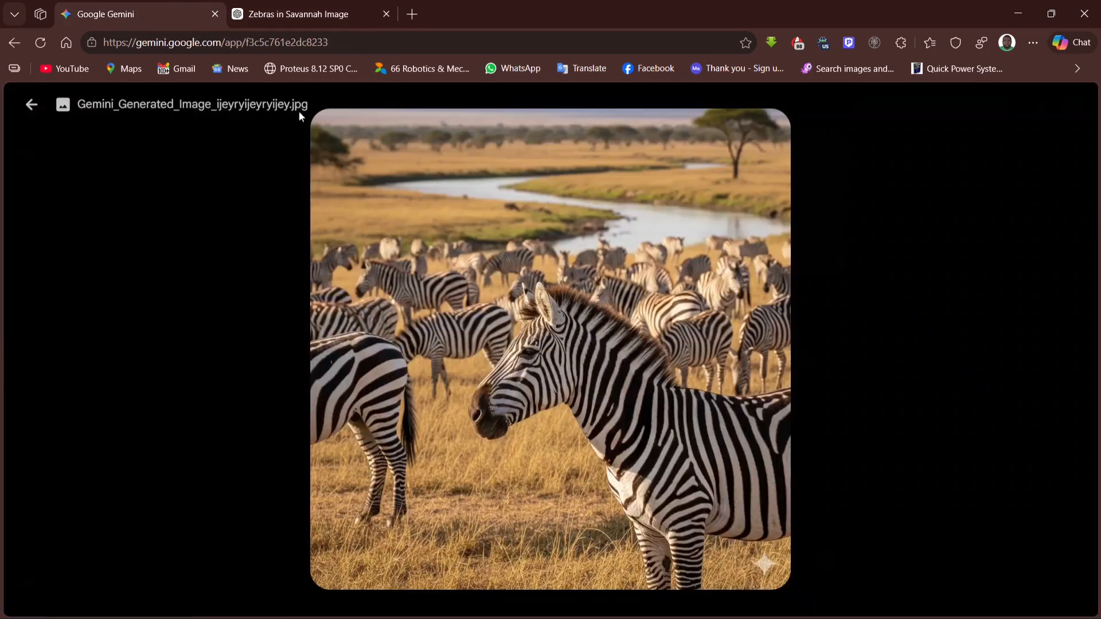
{"action": "left_click", "coordinate": [32, 104]}
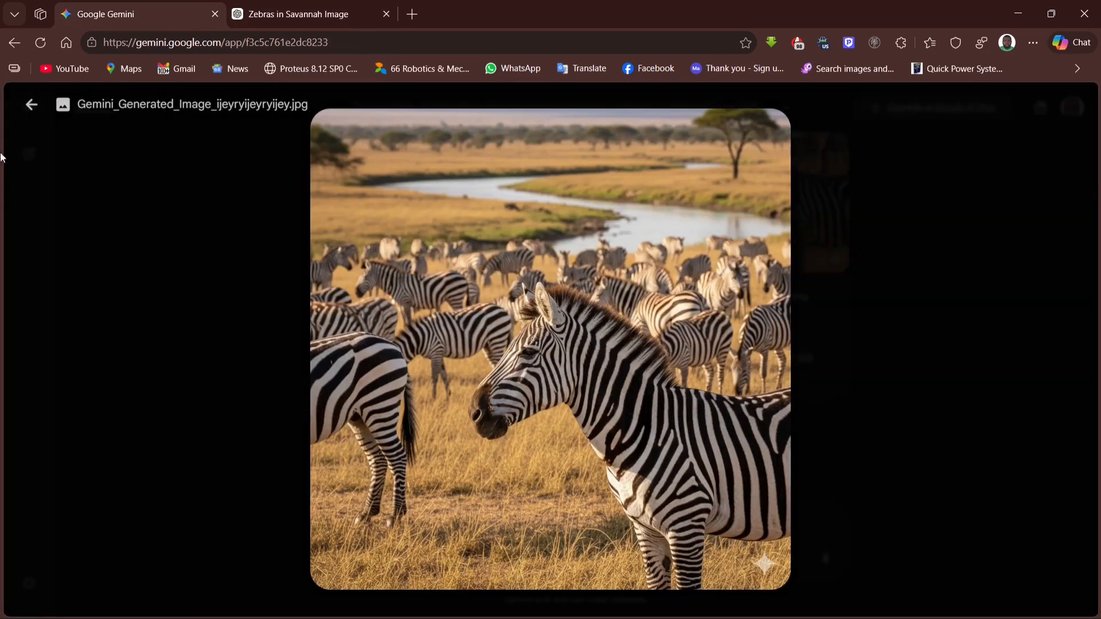
{"action": "left_click", "coordinate": [32, 104]}
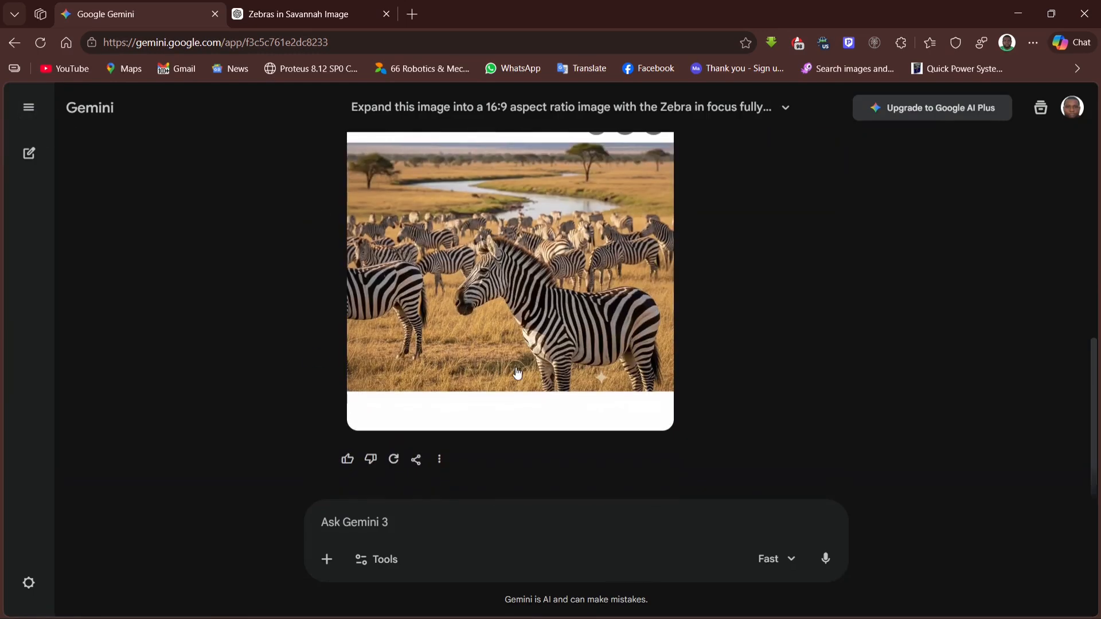
{"action": "left_click", "coordinate": [522, 338]}
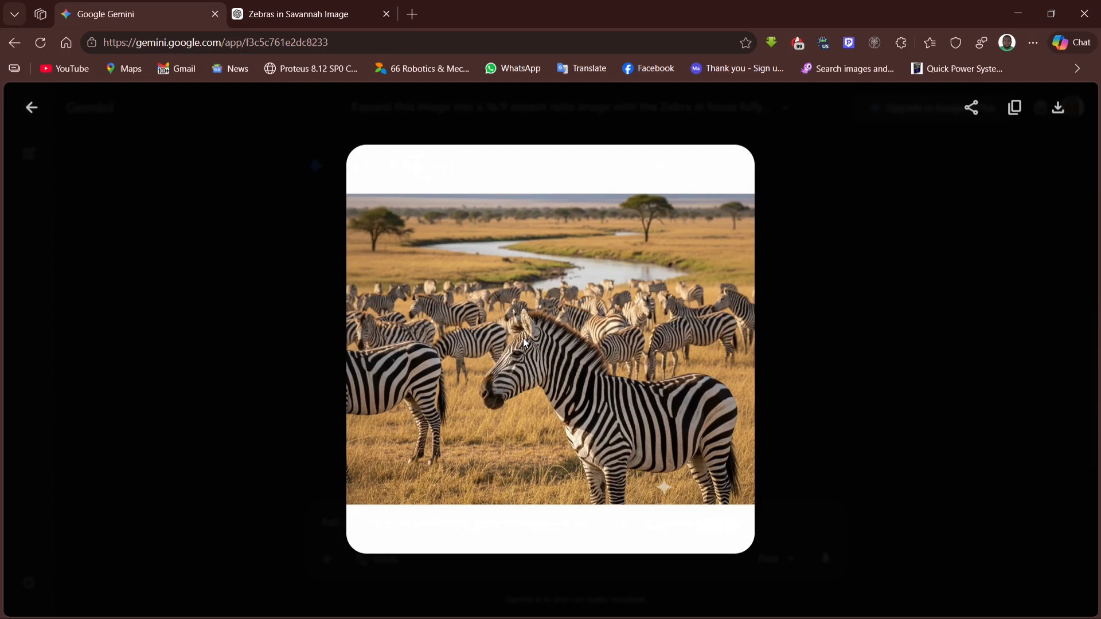
Step: Switch to ChatGPT and check its zebra herd image against the submitted prompt, viewing the image enlarged
{"action": "left_click", "coordinate": [335, 11]}
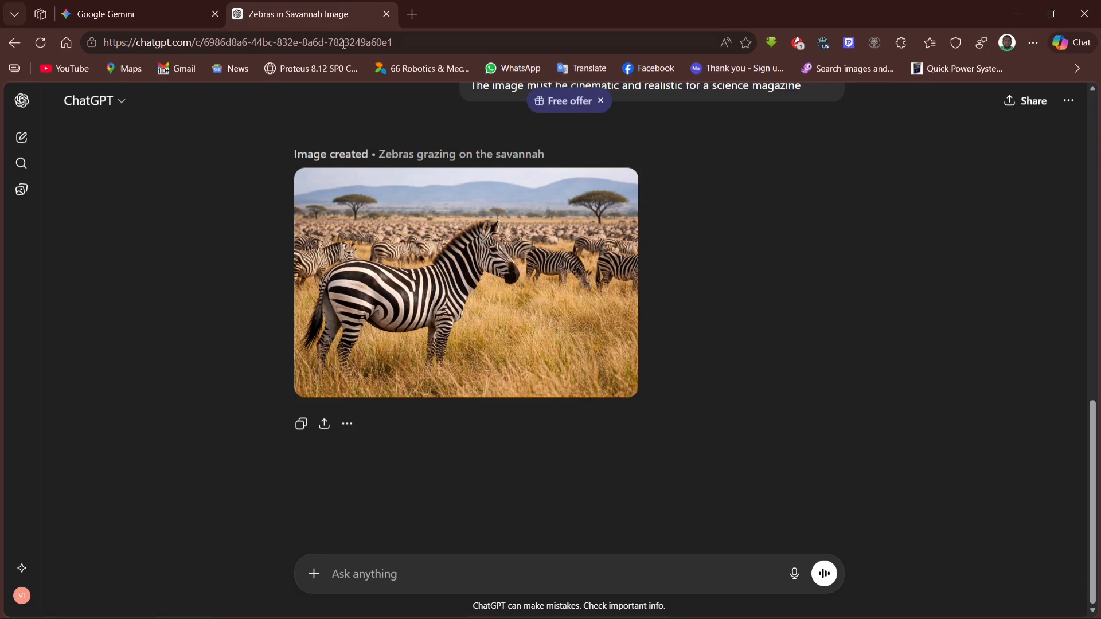
{"action": "scroll", "coordinate": [518, 310], "scroll_direction": "up", "scroll_amount": 3}
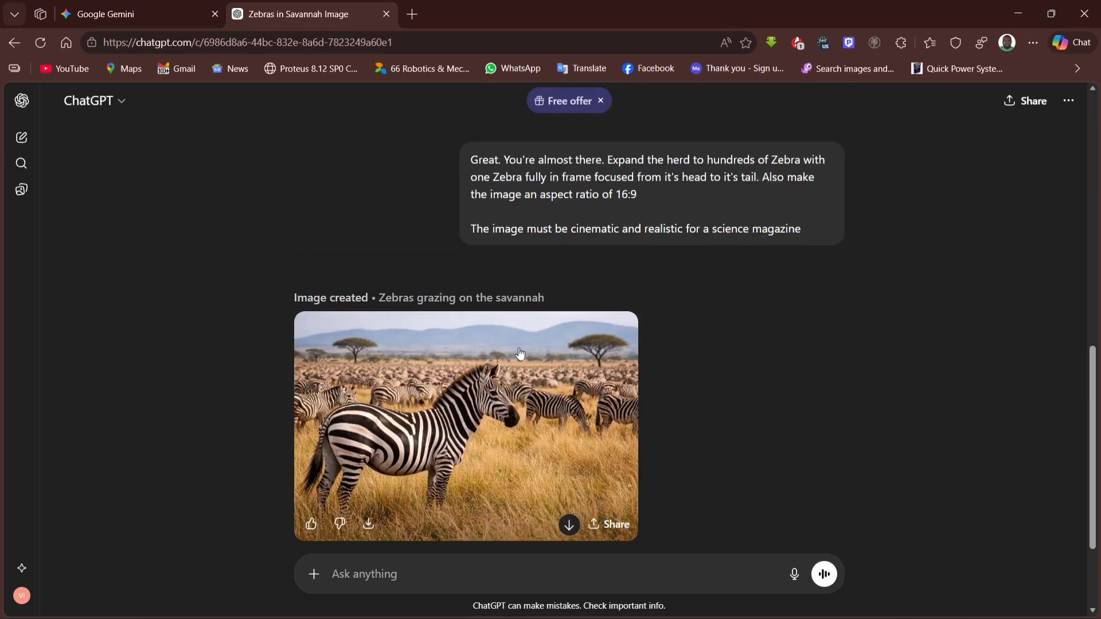
{"action": "left_click", "coordinate": [521, 421]}
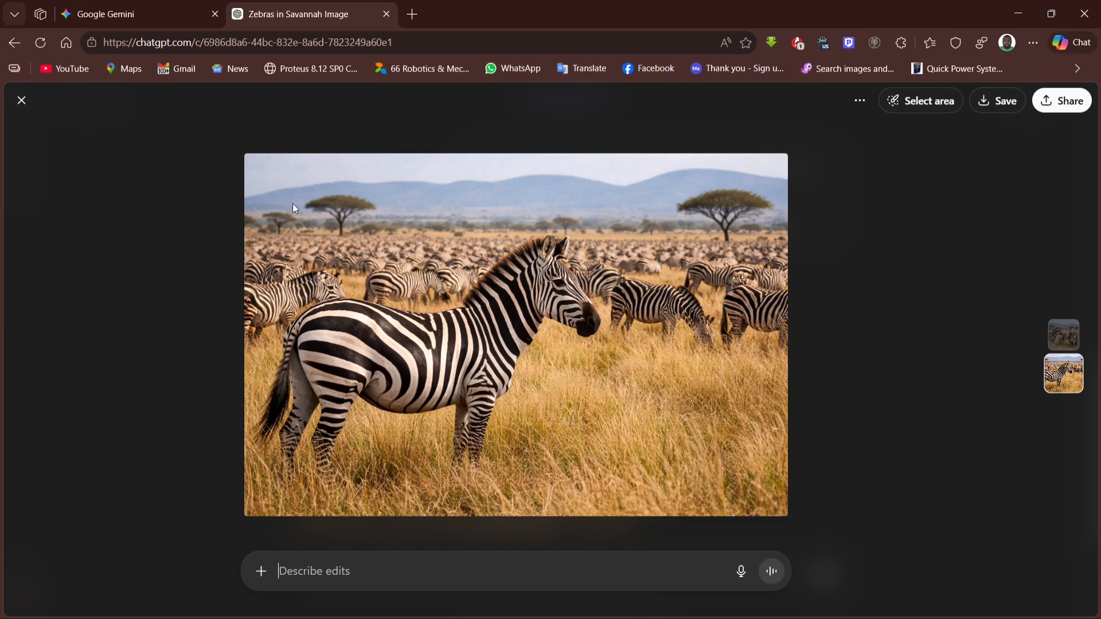
{"action": "left_click", "coordinate": [23, 103]}
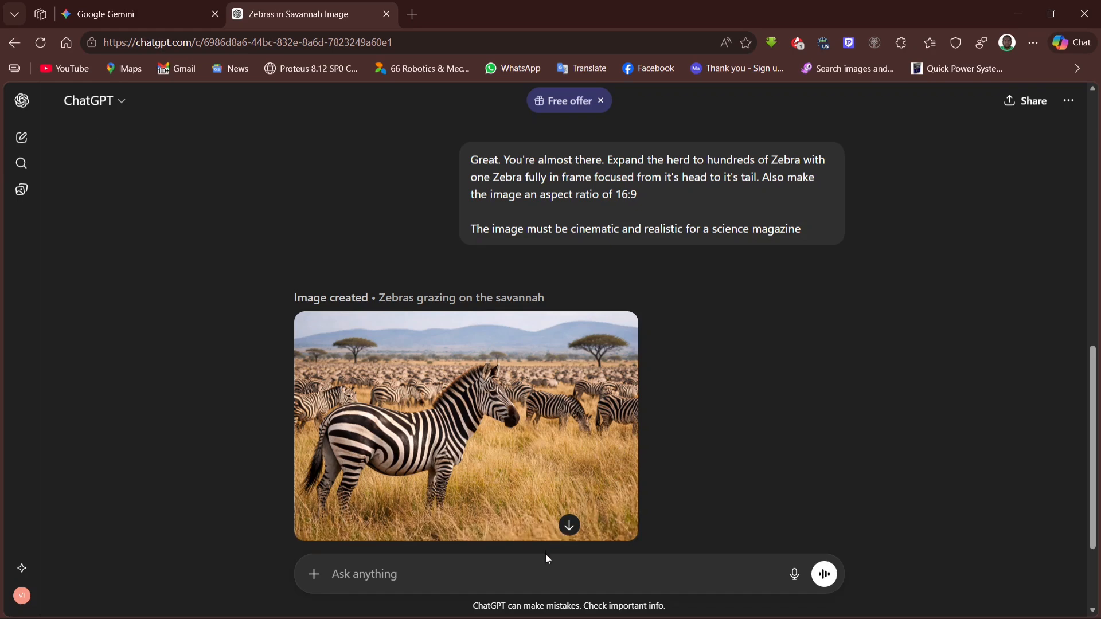
{"action": "scroll", "coordinate": [534, 552], "scroll_direction": "down", "scroll_amount": 3}
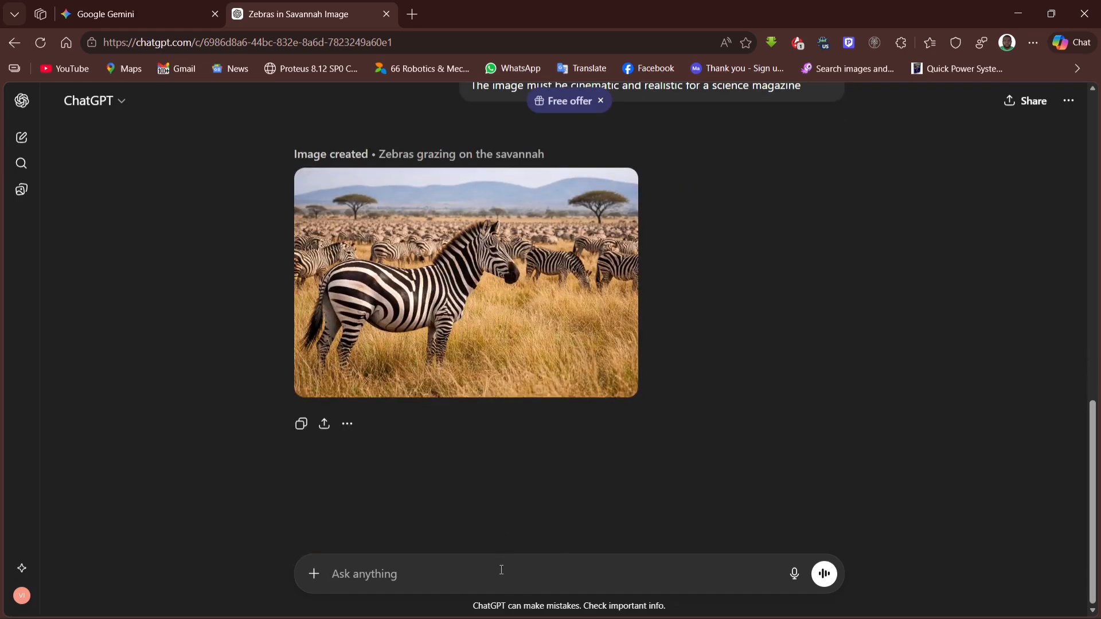
Step: Compare the enlarged Gemini image with the ChatGPT image by viewing one after the other
{"action": "left_click", "coordinate": [191, 10]}
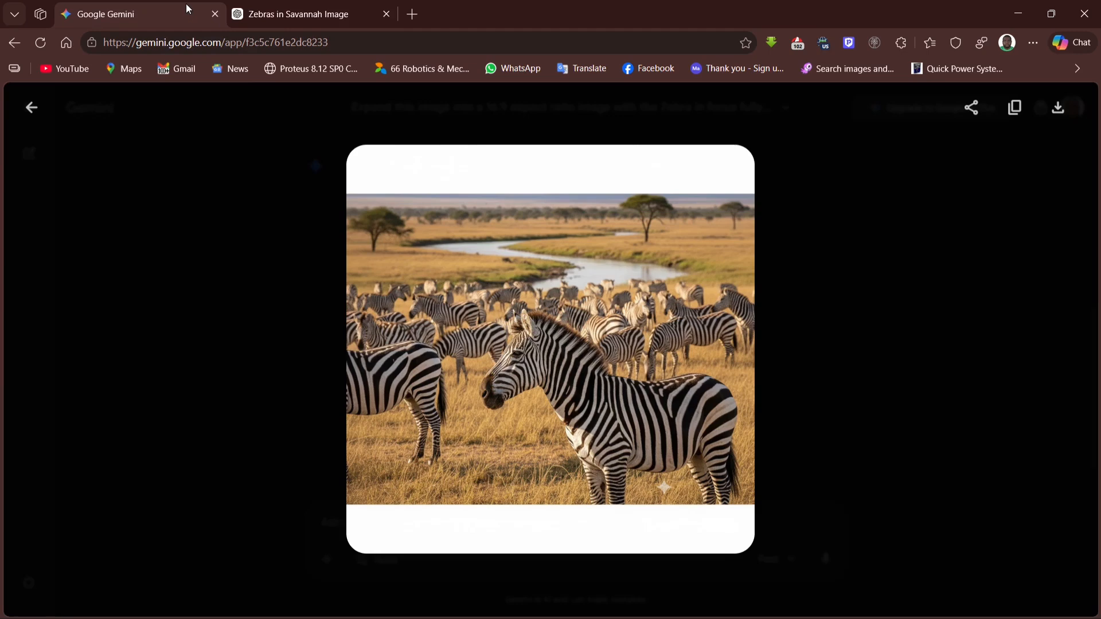
{"action": "left_click", "coordinate": [324, 14]}
{"action": "mouse_move", "coordinate": [445, 361]}
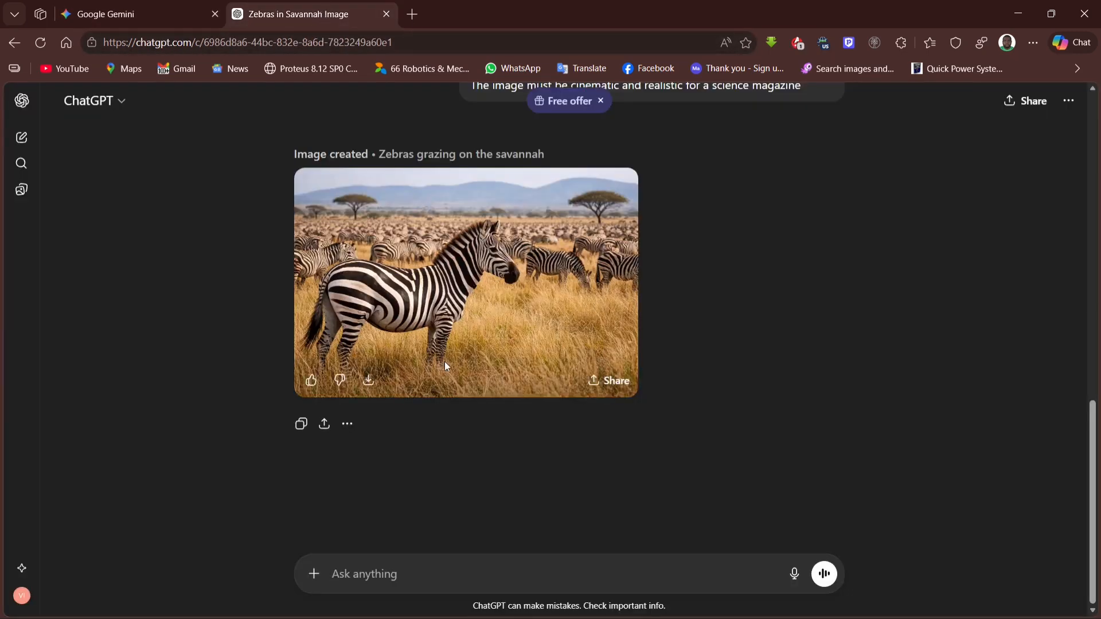
{"action": "scroll", "coordinate": [453, 375], "scroll_direction": "down", "scroll_amount": 2}
Step: Close Gemini's enlarged image, start a new Gemini chat and return to the ChatGPT zebra conversation
{"action": "left_click", "coordinate": [94, 11]}
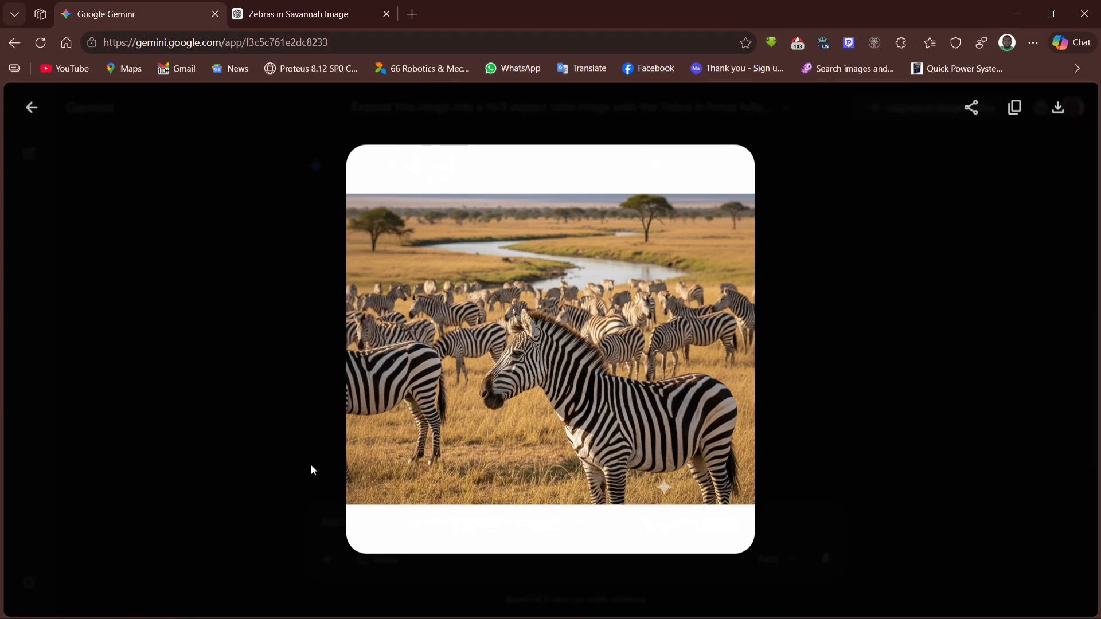
{"action": "left_click", "coordinate": [32, 114]}
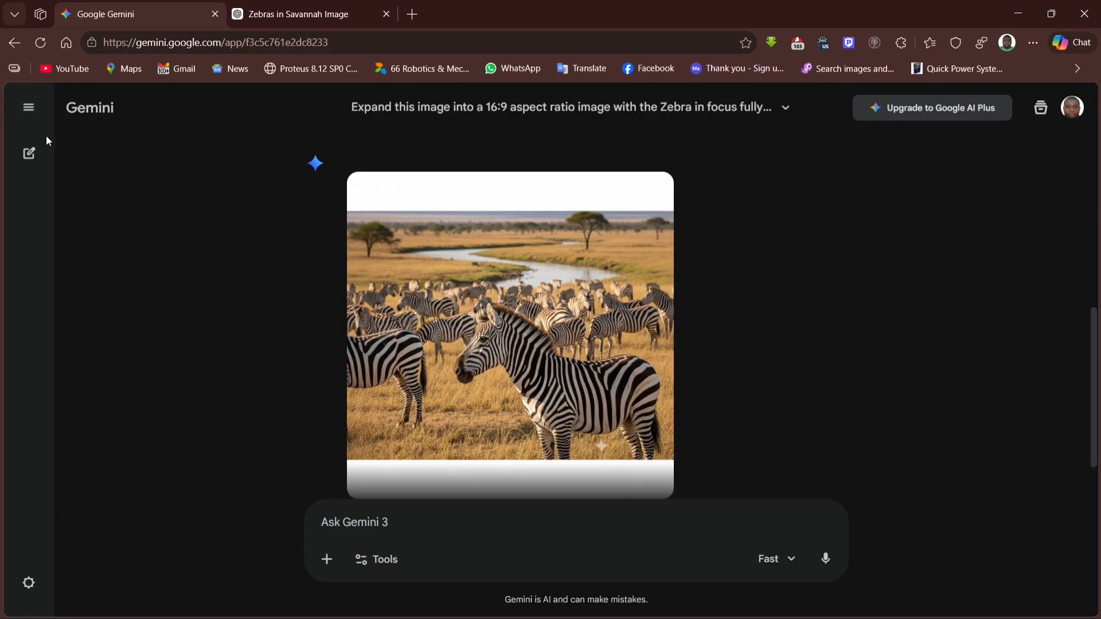
{"action": "left_click", "coordinate": [28, 150]}
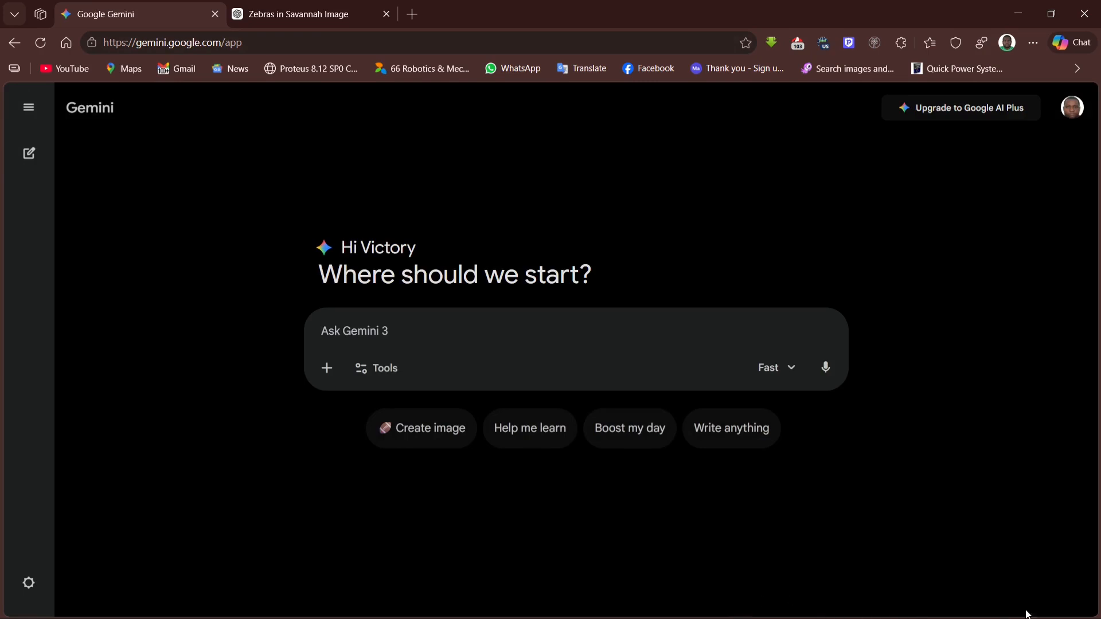
{"action": "left_click", "coordinate": [270, 12]}
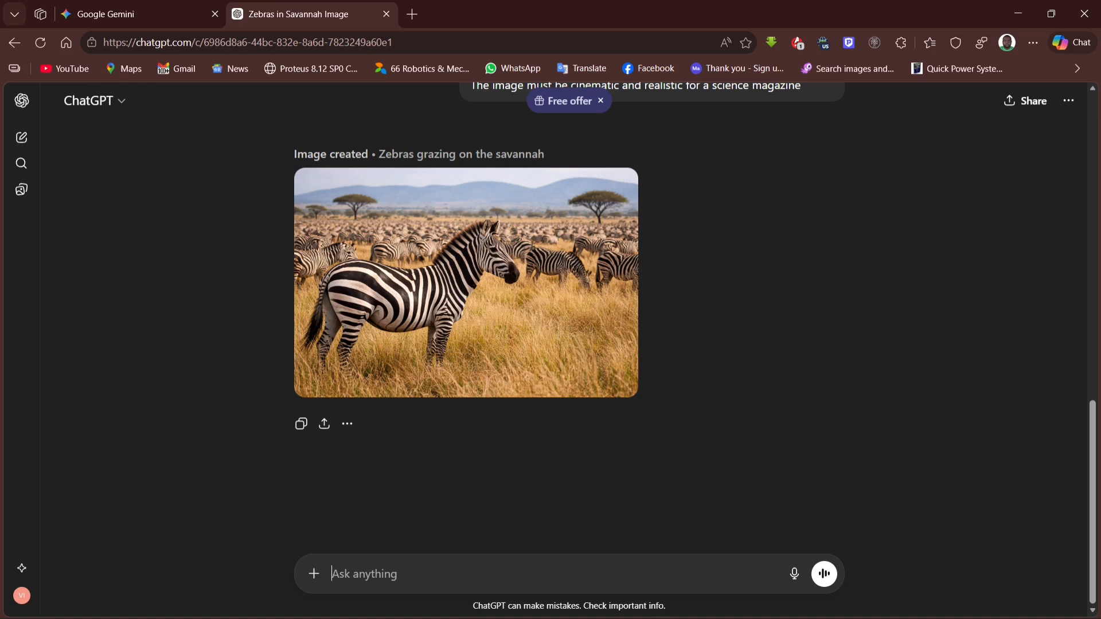
{"action": "mouse_move", "coordinate": [504, 303]}
{"action": "left_click", "coordinate": [733, 607]}
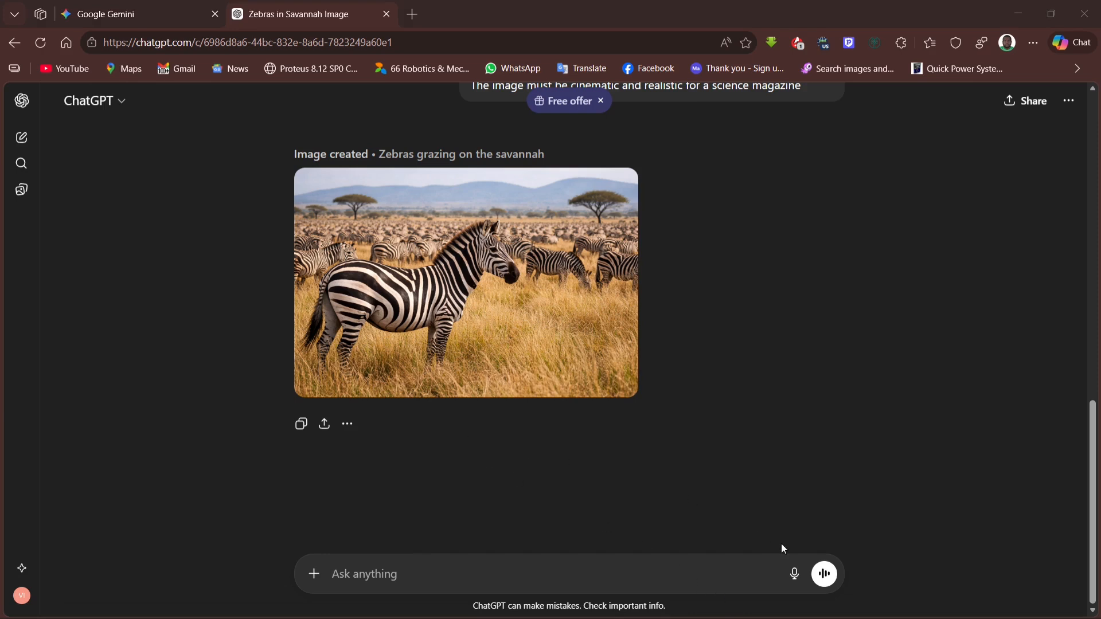
{"action": "left_click", "coordinate": [744, 616]}
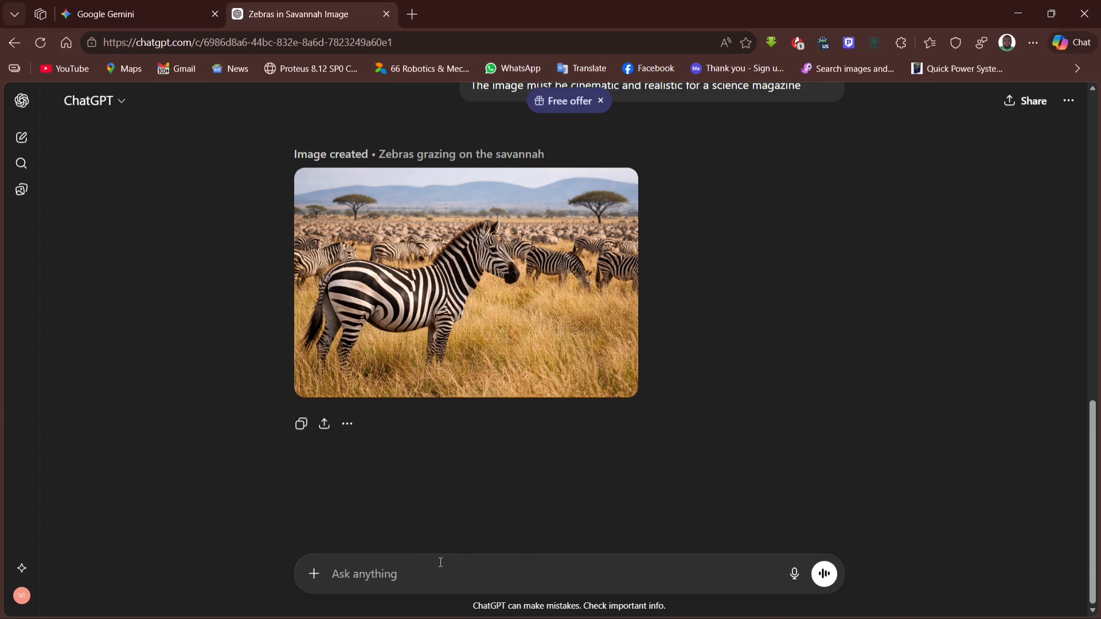
Step: Begin a new prompt about building a flyer using AI to market red apples by Exona (the apple fruit) to Teens in the US
{"action": "type", "text": "I wanr"}
{"action": "key", "text": "BackSpace"}
{"action": "key", "text": "BackSpace"}
{"action": "key", "text": "BackSpace"}
{"action": "key", "text": "BackSpace"}
{"action": "key", "text": "BackSpace"}
{"action": "key", "text": "BackSpace"}
{"action": "type", "text": "I want to"}
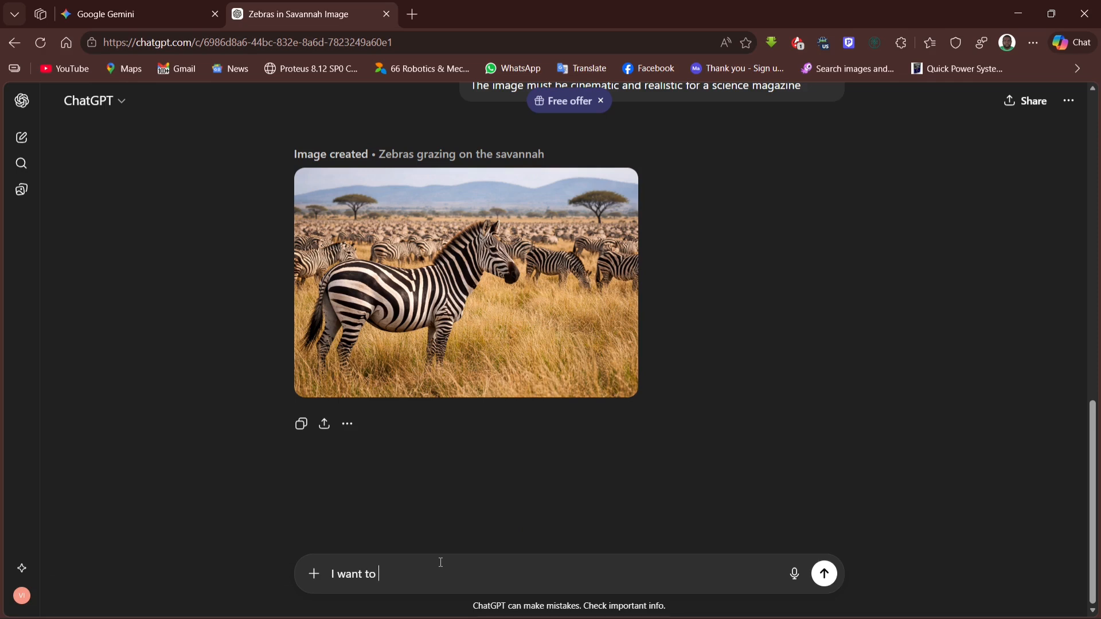
{"action": "type", "text": " build a  flyer using AI to marke"}
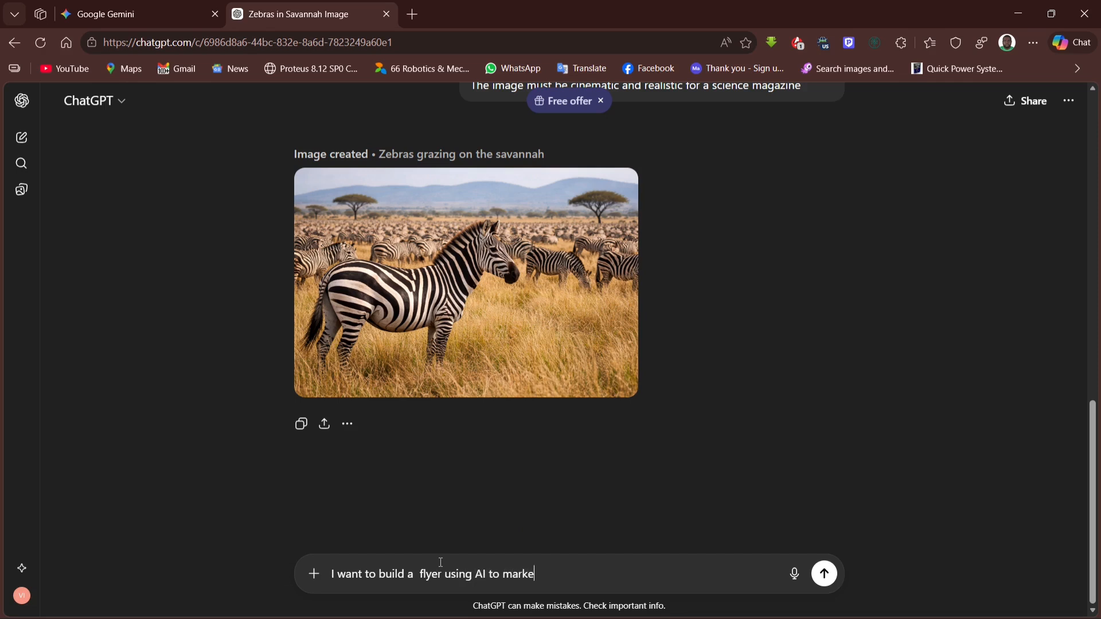
{"action": "type", "text": "t apples"}
{"action": "type", "text": "red"}
{"action": "type", "text": "  by Exona("}
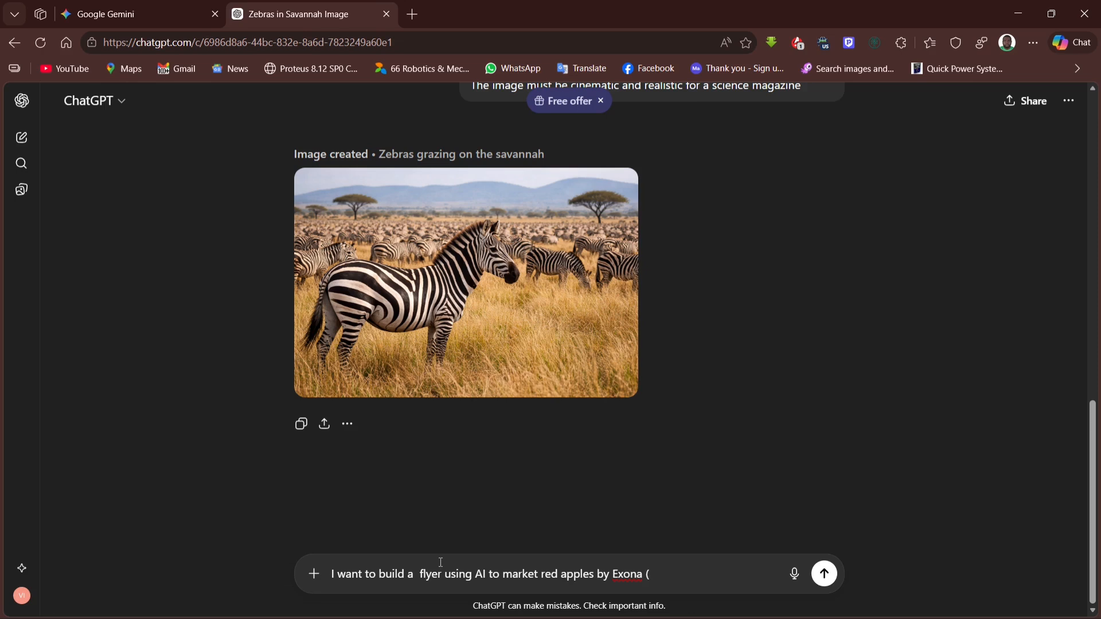
{"action": "type", "text": " the apple fruit) to Te"}
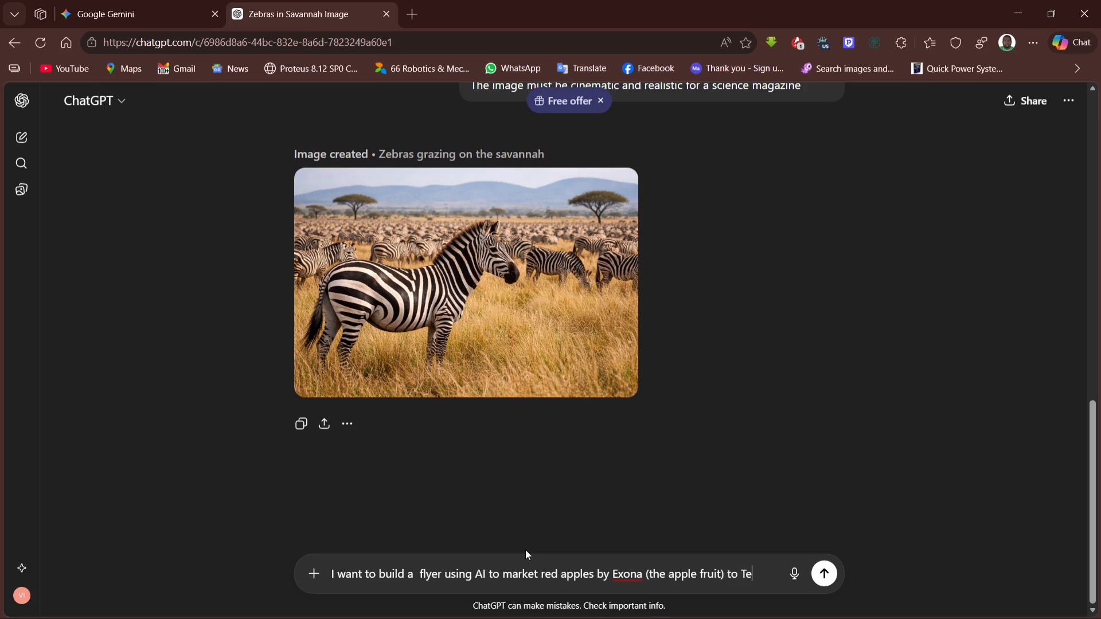
{"action": "type", "text": "ens in the"}
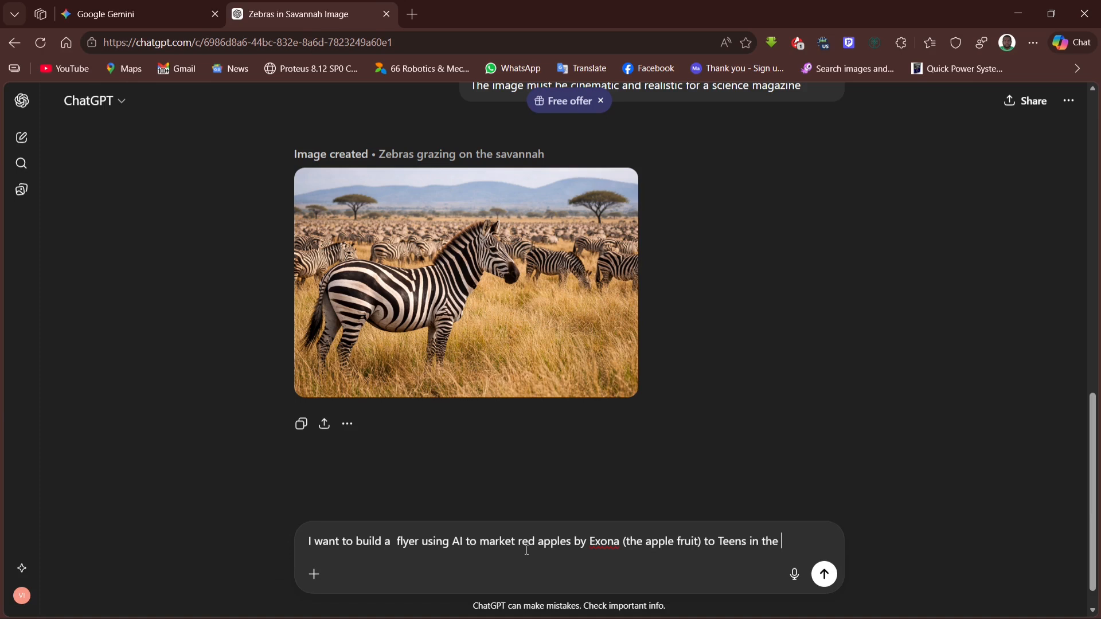
{"action": "type", "text": "US. I want the "}
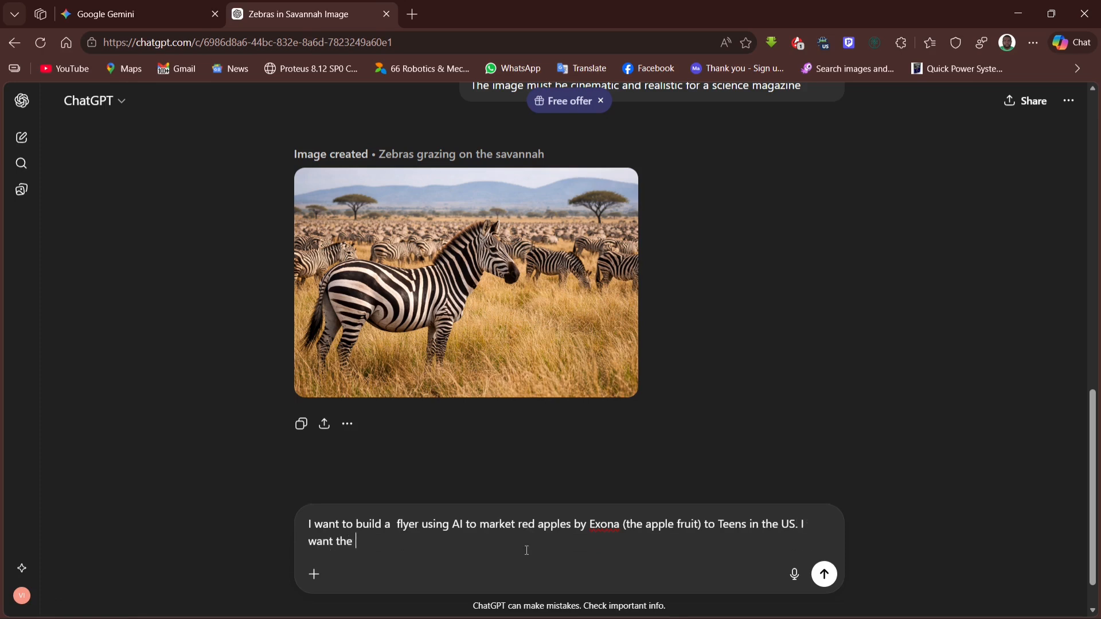
Step: Add to the prompt that the flyer's branding is just the company name (Exona) and that it should demonstrate a correlation between apple fruits and the iPhone 16
{"action": "type", "text": "flyer to show my bra"}
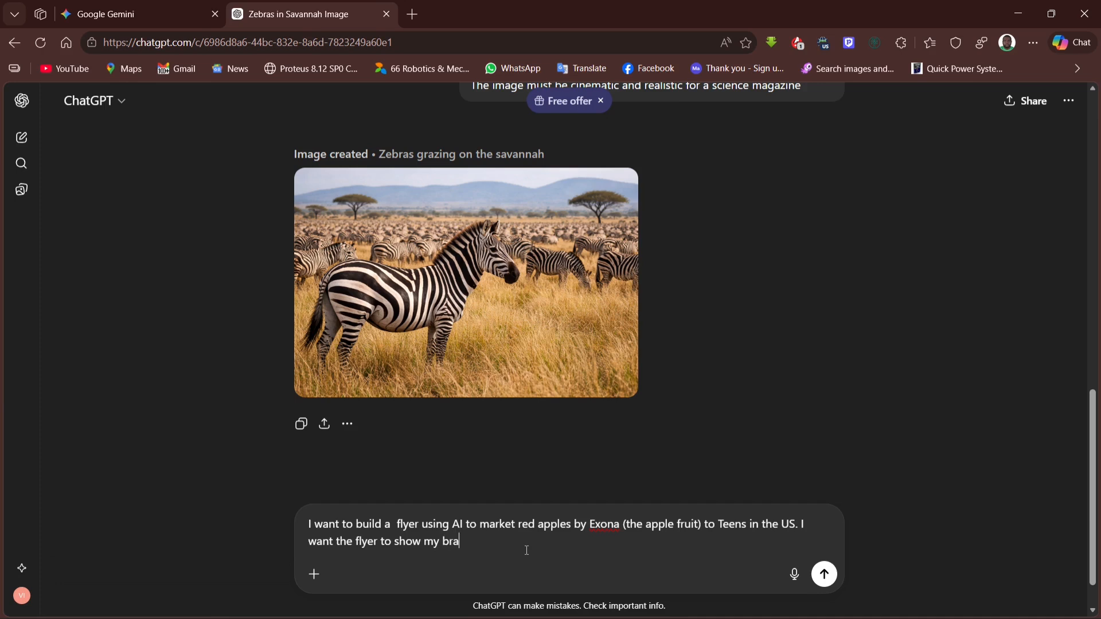
{"action": "type", "text": "nding withis just the com"}
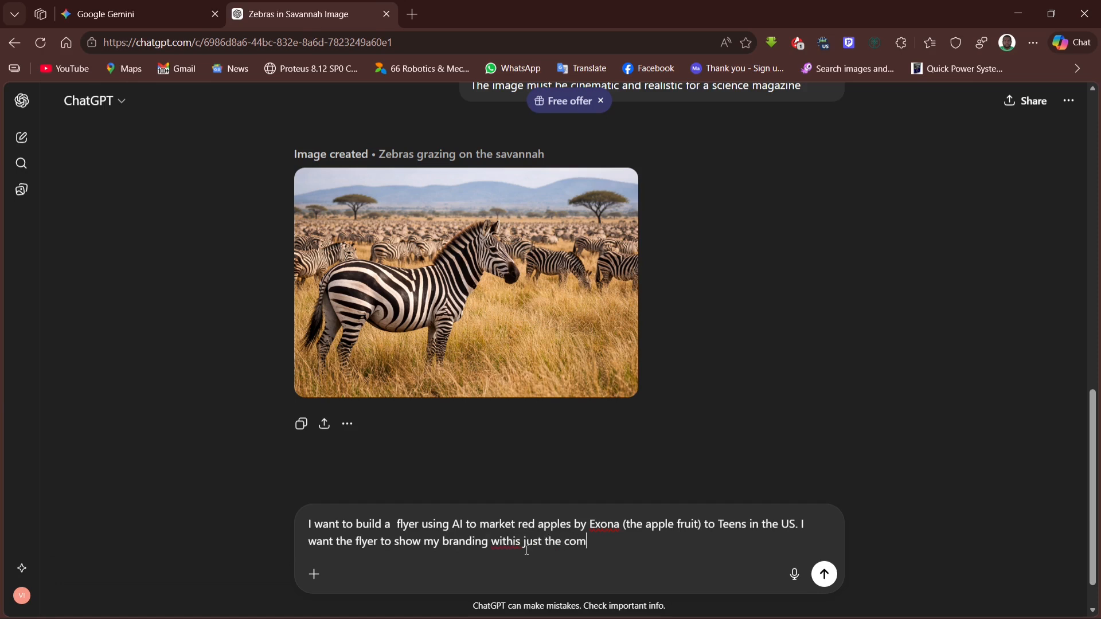
{"action": "type", "text": "-pany name (Exona) and th"}
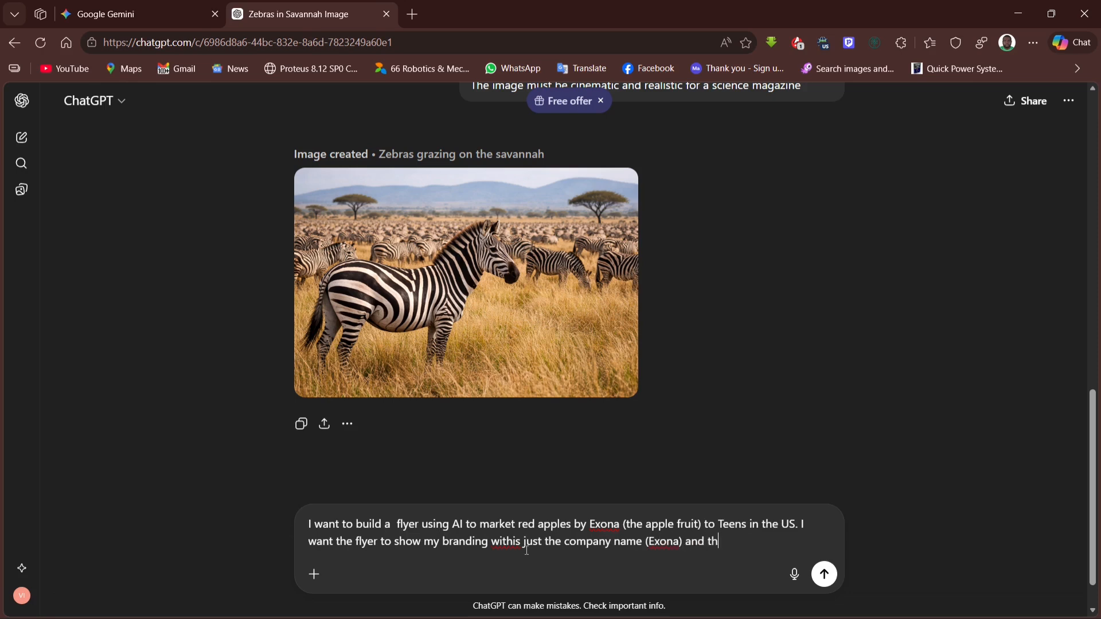
{"action": "type", "text": "e flyer should h"}
{"action": "key", "text": "BackSpace"}
{"action": "type", "text": "demonst"}
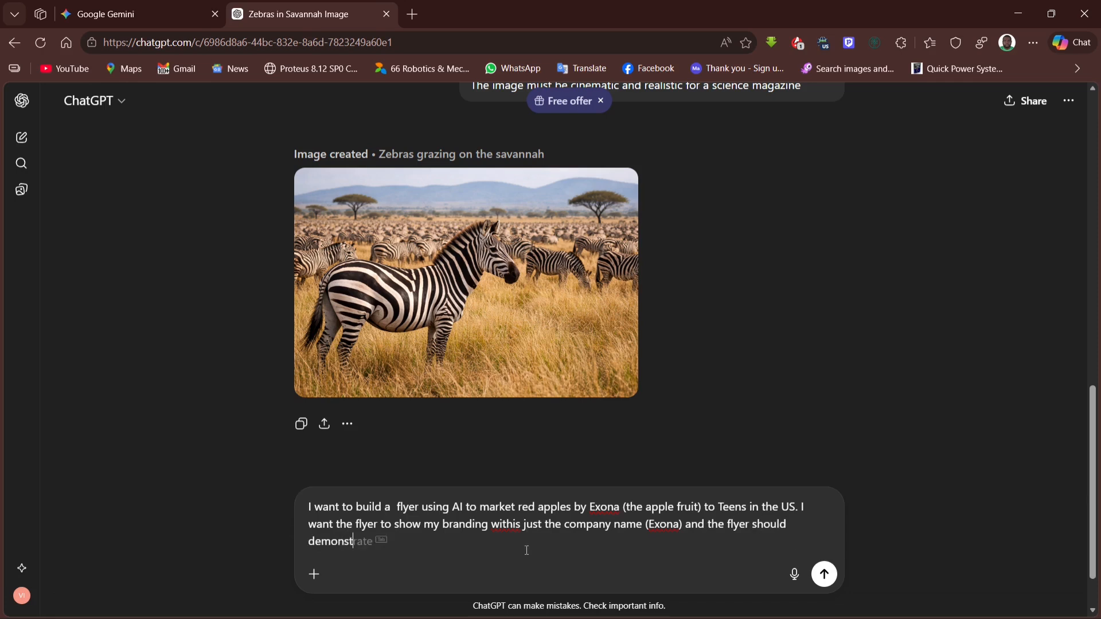
{"action": "type", "text": "rate a correla"}
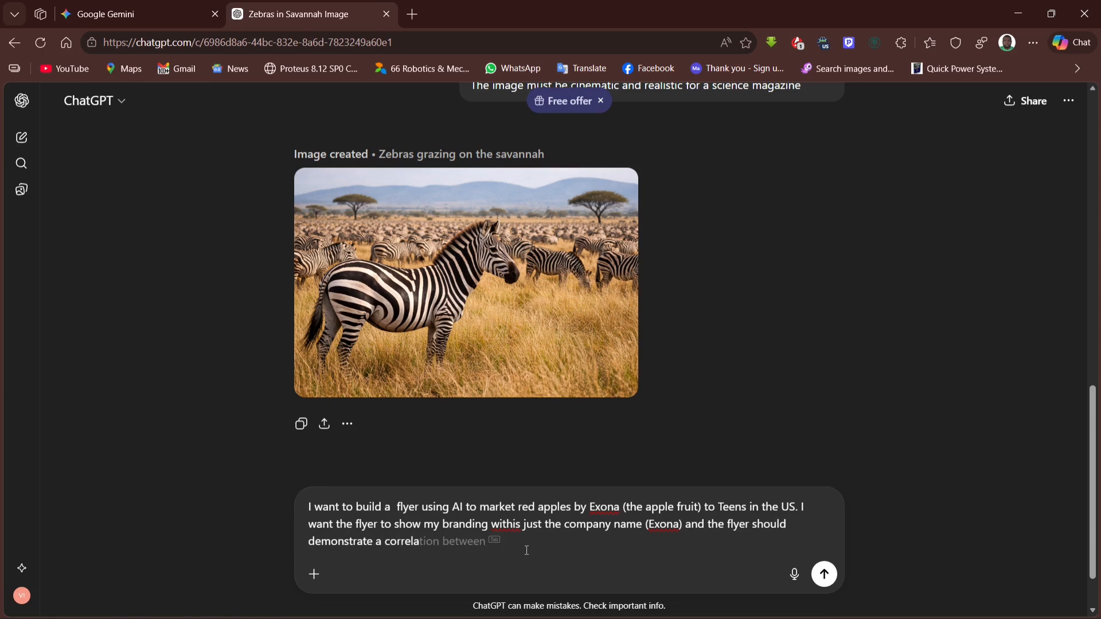
{"action": "key", "text": "Tab"}
{"action": "type", "text": "apple fruits"}
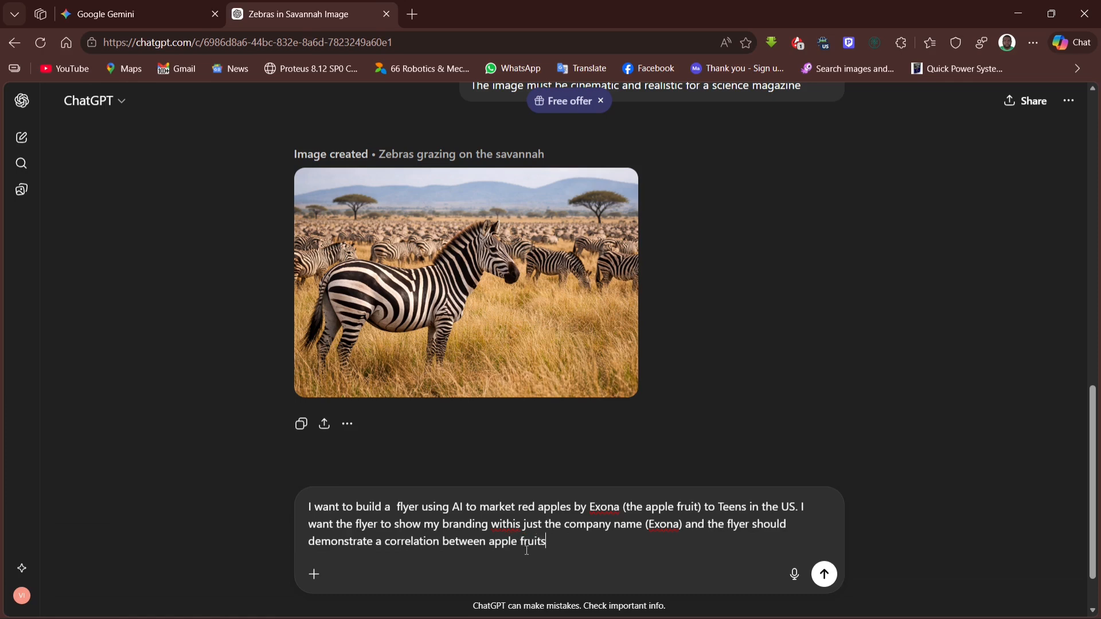
{"action": "type", "text": " the lates"}
{"action": "key", "text": "BackSpace"}
{"action": "key", "text": "BackSpace"}
{"action": "key", "text": "BackSpace"}
{"action": "key", "text": "BackSpace"}
{"action": "type", "text": "iphone 16. Generate 3 image "}
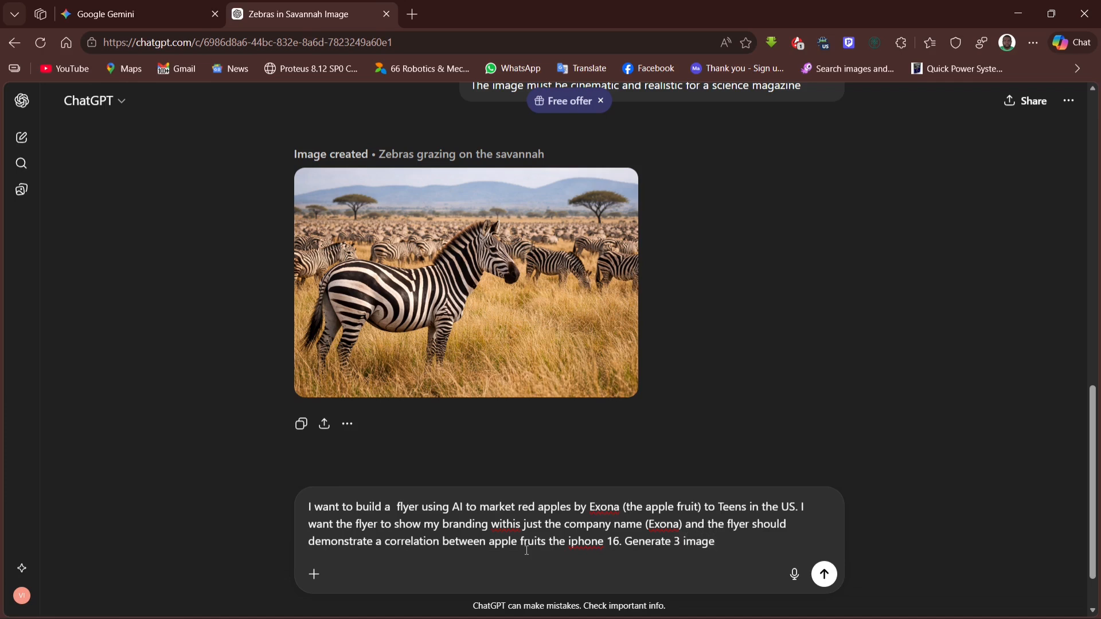
{"action": "type", "text": "in"}
{"action": "key", "text": "BackSpace"}
{"action": "key", "text": "BackSpace"}
{"action": "type", "text": "generation prompts"}
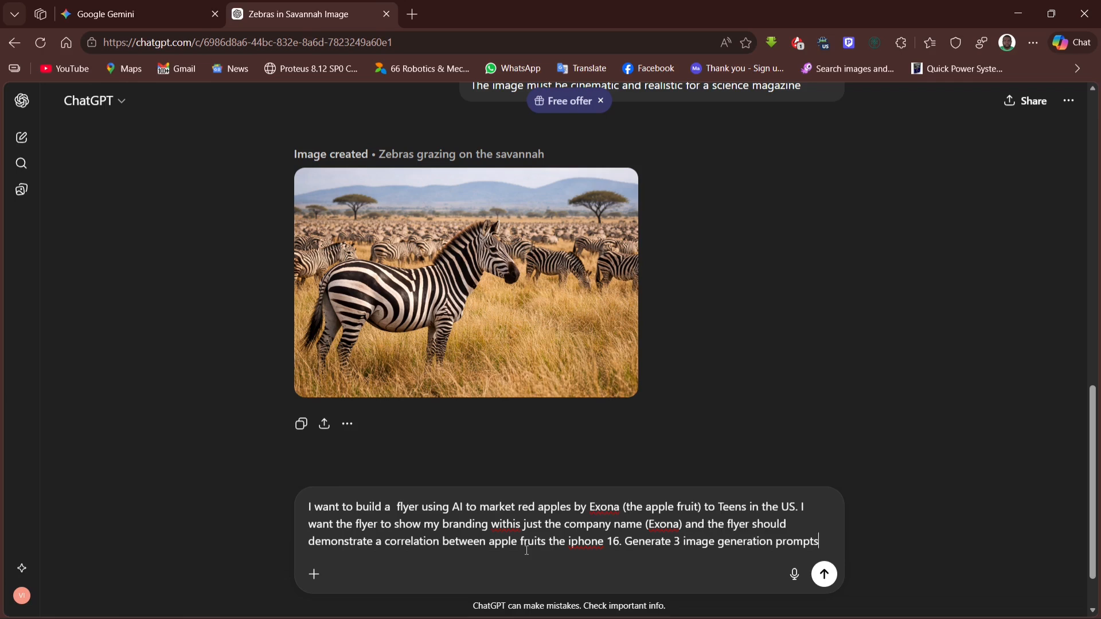
{"action": "type", "text": " in"}
{"action": "key", "text": "BackSpace"}
{"action": "key", "text": "BackSpace"}
{"action": "key", "text": "BackSpace"}
{"action": "key", "text": "BackSpace"}
{"action": "key", "text": "BackSpace"}
{"action": "key", "text": "BackSpace"}
{"action": "key", "text": "BackSpace"}
{"action": "key", "text": "BackSpace"}
{"action": "key", "text": "BackSpace"}
{"action": "key", "text": "BackSpace"}
{"action": "key", "text": "BackSpace"}
{"action": "key", "text": "BackSpace"}
{"action": "key", "text": "BackSpace"}
{"action": "key", "text": "BackSpace"}
{"action": "key", "text": "BackSpace"}
{"action": "key", "text": "BackSpace"}
{"action": "key", "text": "BackSpace"}
{"action": "key", "text": "BackSpace"}
{"action": "key", "text": "BackSpace"}
{"action": "key", "text": "BackSpace"}
{"action": "key", "text": "BackSpace"}
{"action": "key", "text": "BackSpace"}
{"action": "key", "text": "BackSpace"}
{"action": "key", "text": "BackSpace"}
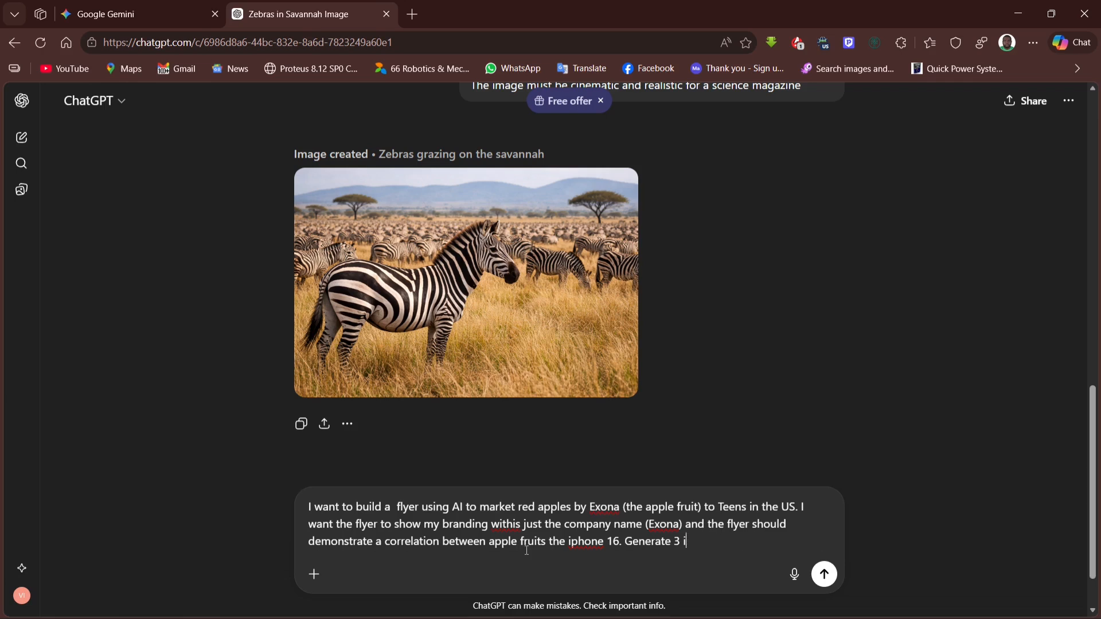
Step: Complete the prompt's request as "Generate 3 ideas for this flyers that would resonate with my target audience."
{"action": "type", "text": "deas for this flyers yth"}
{"action": "key", "text": "BackSpace"}
{"action": "key", "text": "BackSpace"}
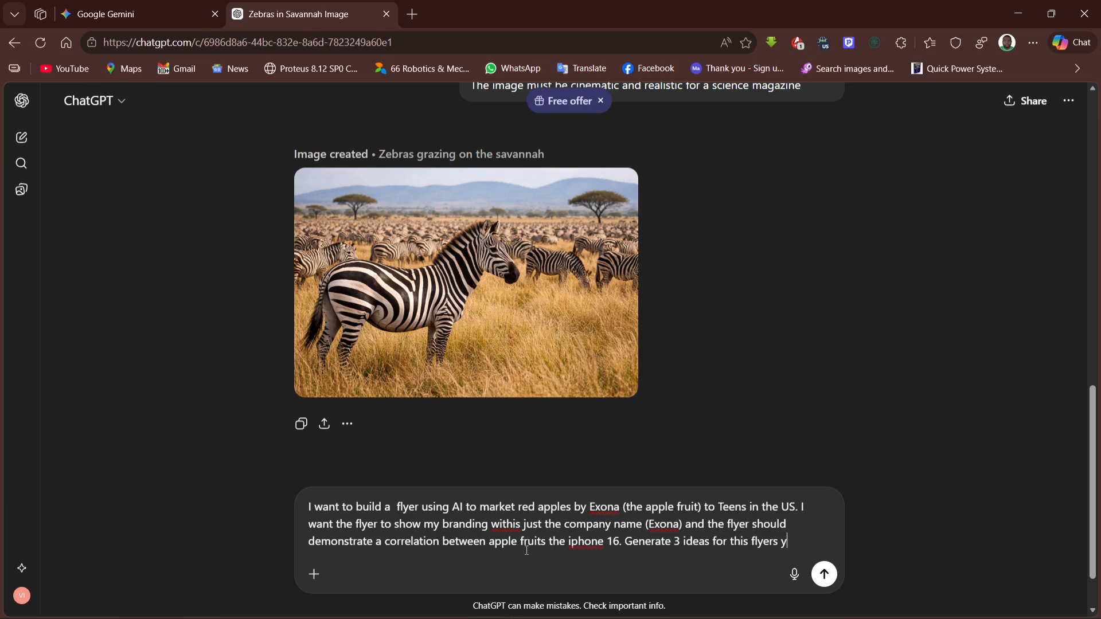
{"action": "type", "text": "=that"}
{"action": "key", "text": "BackSpace"}
{"action": "key", "text": "BackSpace"}
{"action": "key", "text": "BackSpace"}
{"action": "key", "text": "BackSpace"}
{"action": "key", "text": "BackSpace"}
{"action": "key", "text": "BackSpace"}
{"action": "type", "text": "that o"}
{"action": "key", "text": "BackSpace"}
{"action": "type", "text": "would"}
{"action": "type", "text": "re"}
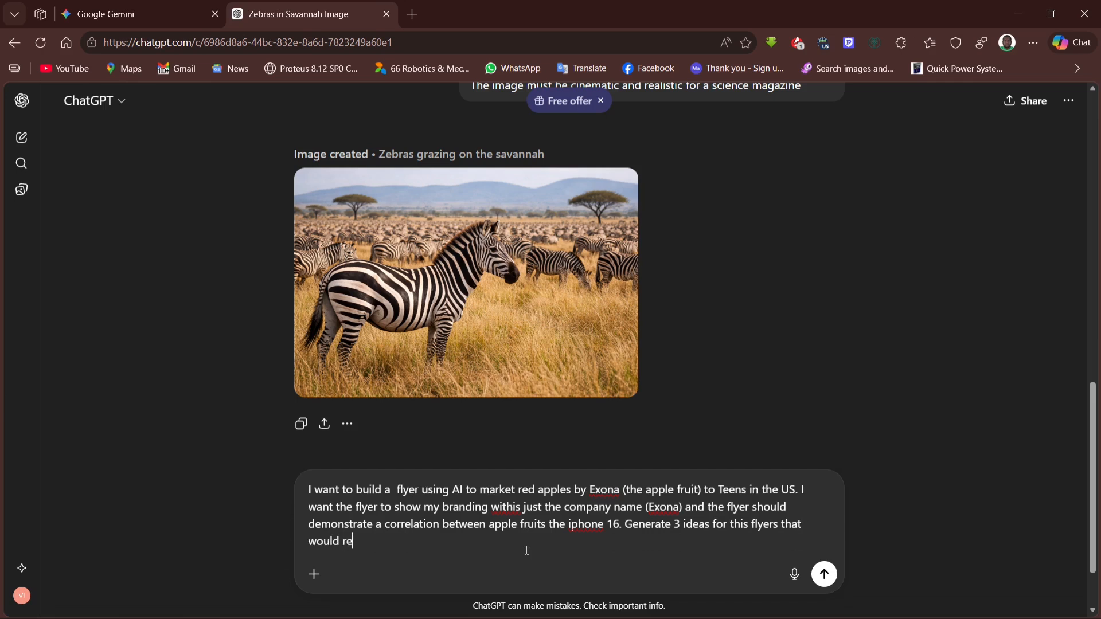
{"action": "type", "text": "sonate with my target aud"}
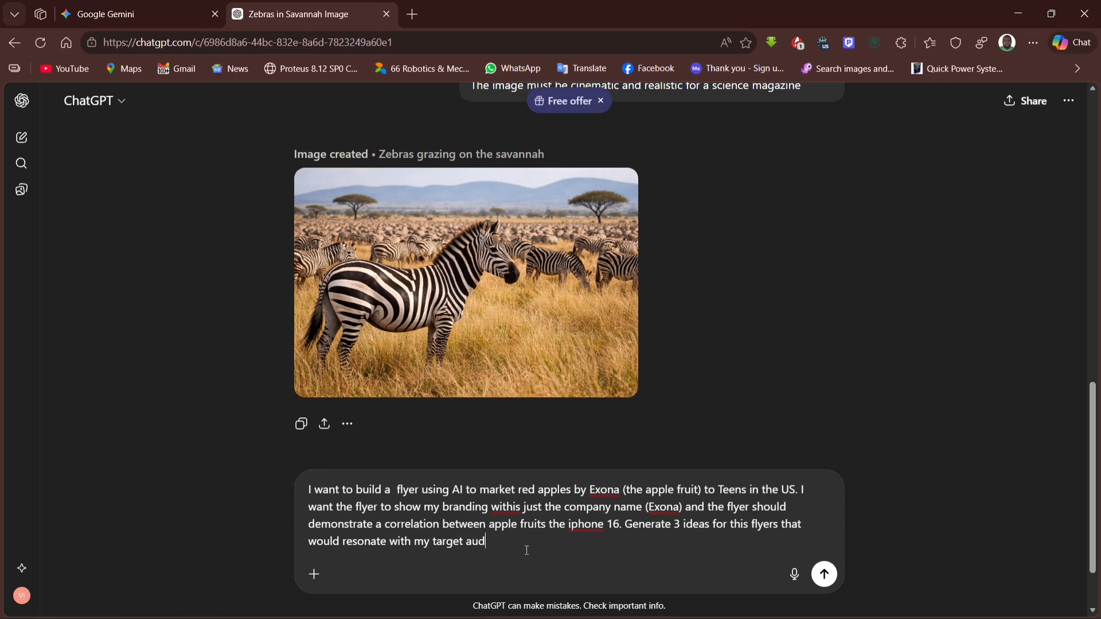
{"action": "type", "text": "ience."}
Step: Correct the two misspelled words in the prompt to "with is" and "iPhone"
{"action": "double_click", "coordinate": [500, 510]}
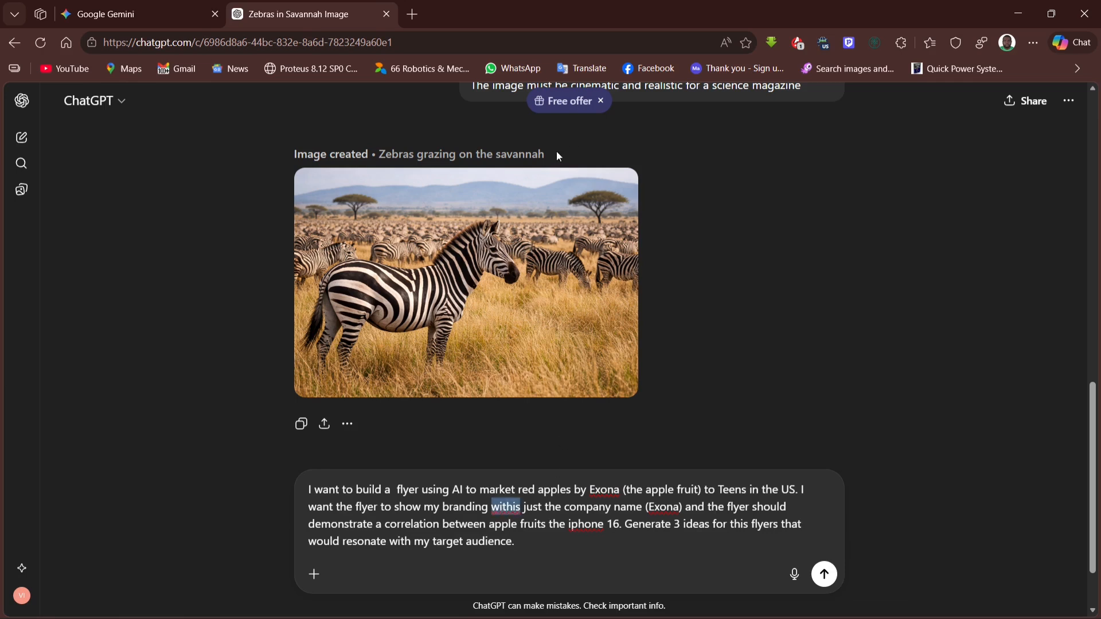
{"action": "type", "text": "with is"}
{"action": "double_click", "coordinate": [576, 524]}
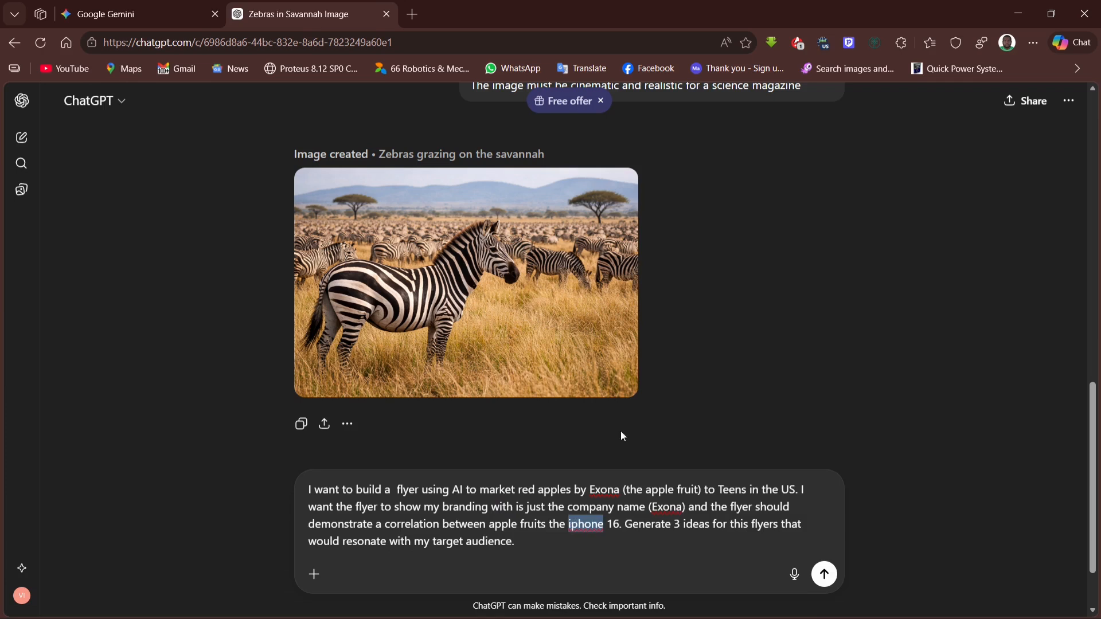
{"action": "type", "text": "iPhone"}
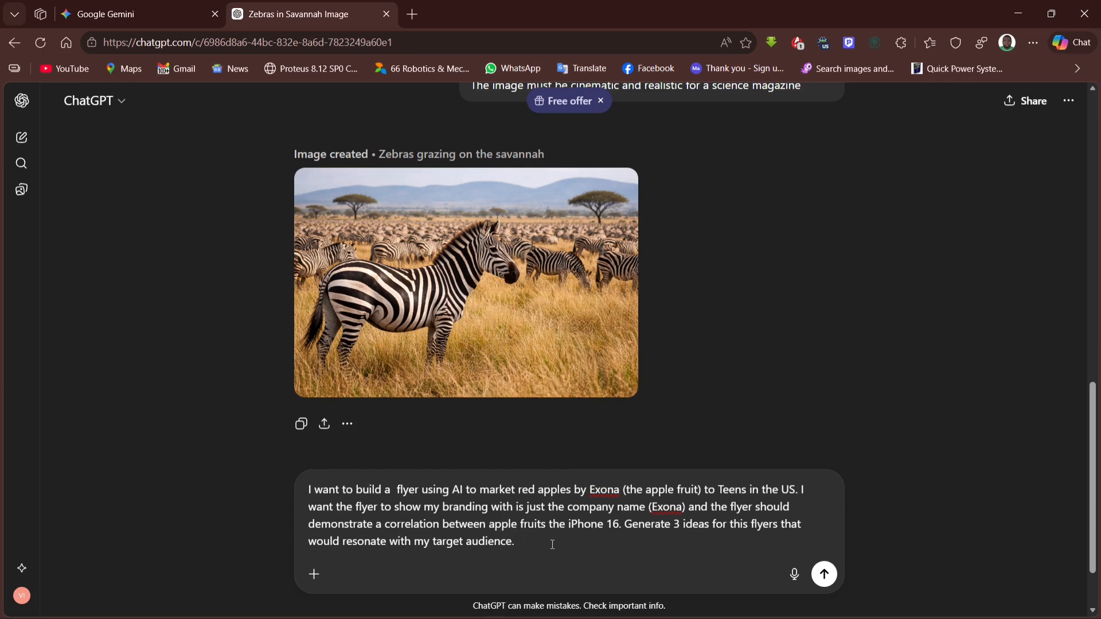
Step: Add a separate paragraph to the prompt reading "The flyer will be seen on social media and ad materials."
{"action": "key", "text": "shift+Return"}
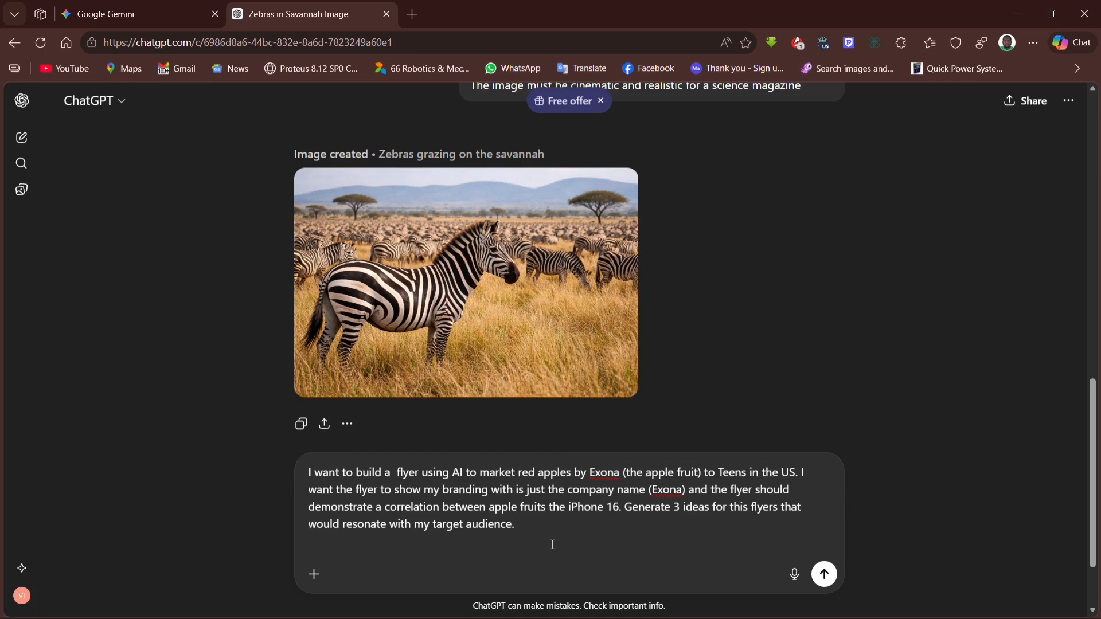
{"action": "key", "text": "shift+Return"}
{"action": "type", "text": "The fl"}
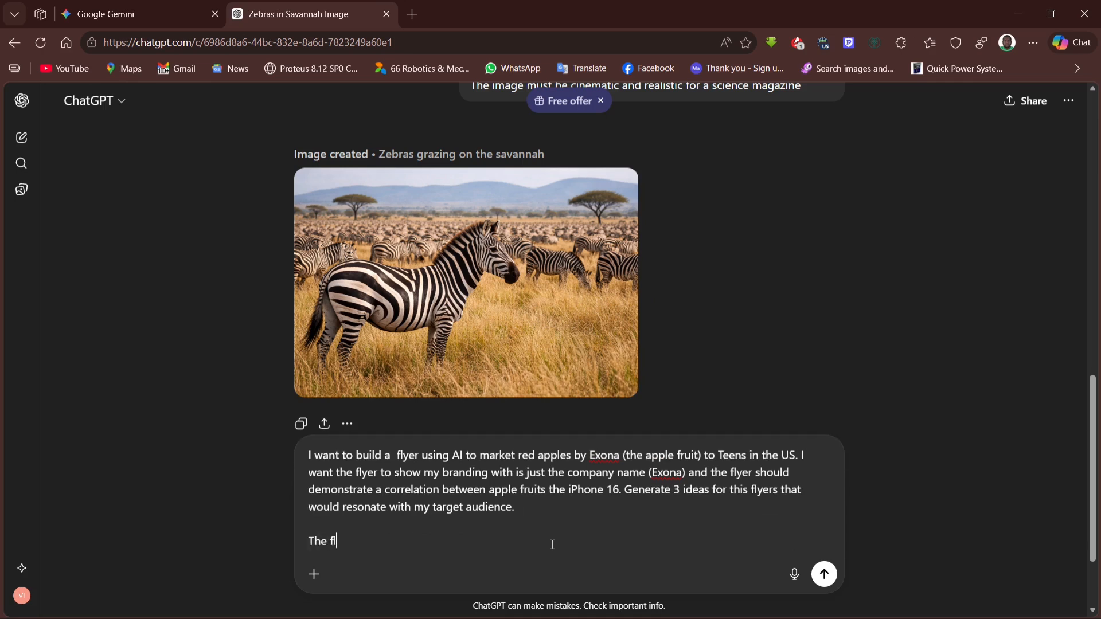
{"action": "type", "text": "yer will be seen on social "}
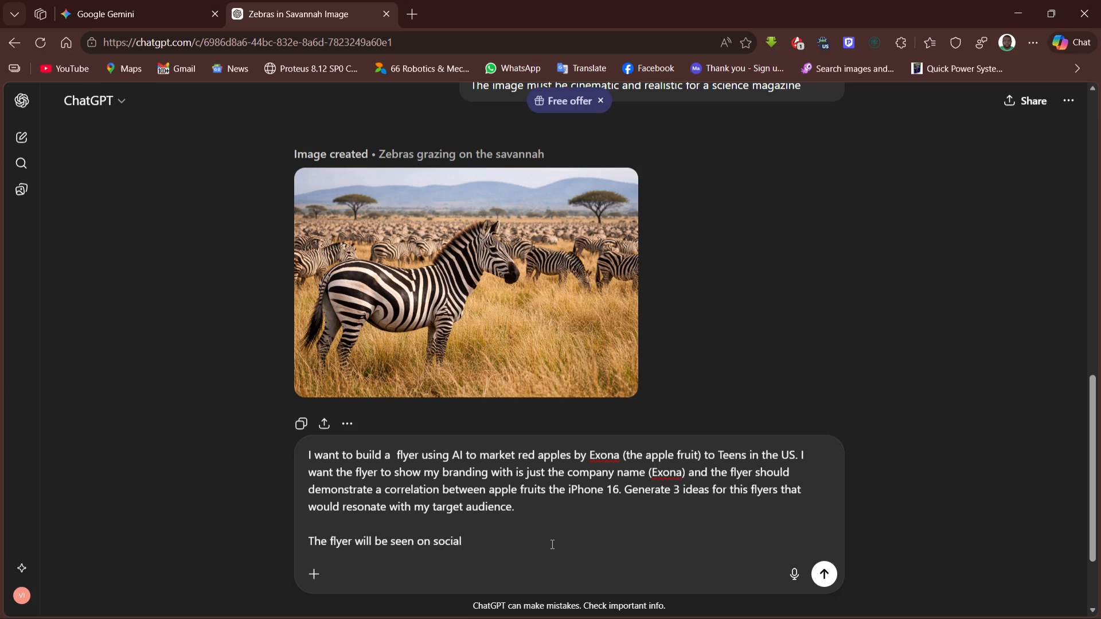
{"action": "type", "text": "media and "}
{"action": "type", "text": "br"}
{"action": "key", "text": "BackSpace"}
{"action": "key", "text": "BackSpace"}
{"action": "type", "text": "adv"}
{"action": "key", "text": "BackSpace"}
{"action": "type", "text": "materi"}
{"action": "key", "text": "Tab"}
{"action": "type", "text": "."}
{"action": "key", "text": "shift+Return"}
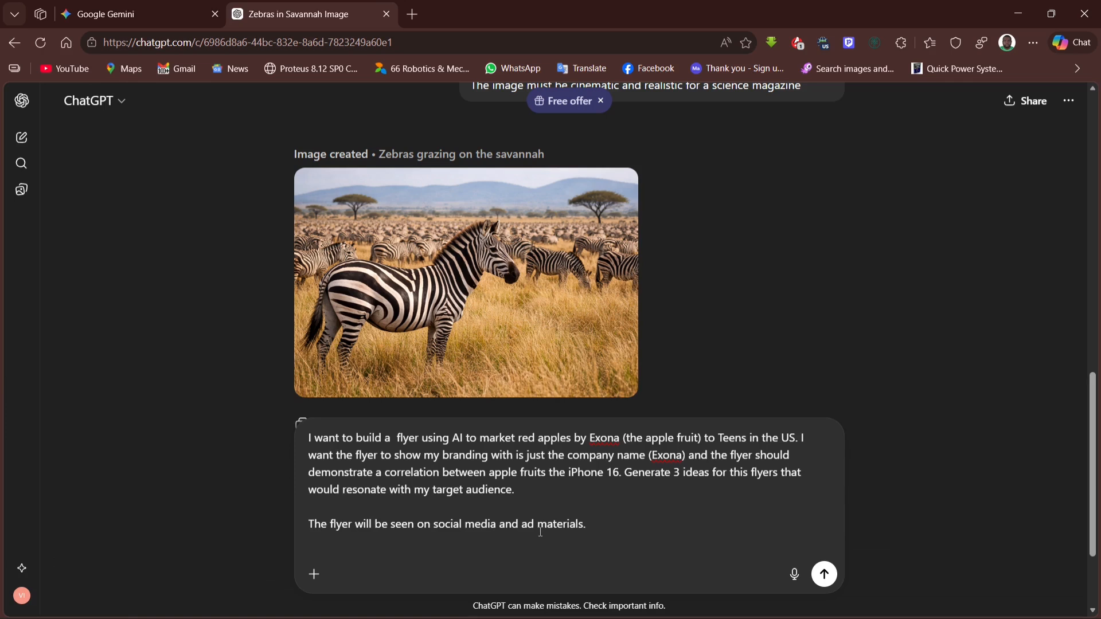
Step: Add the line "The flyer style should be minimalistic and cinematic.", submit the prompt and go back to the sent message
{"action": "type", "text": "The flyer style should be "}
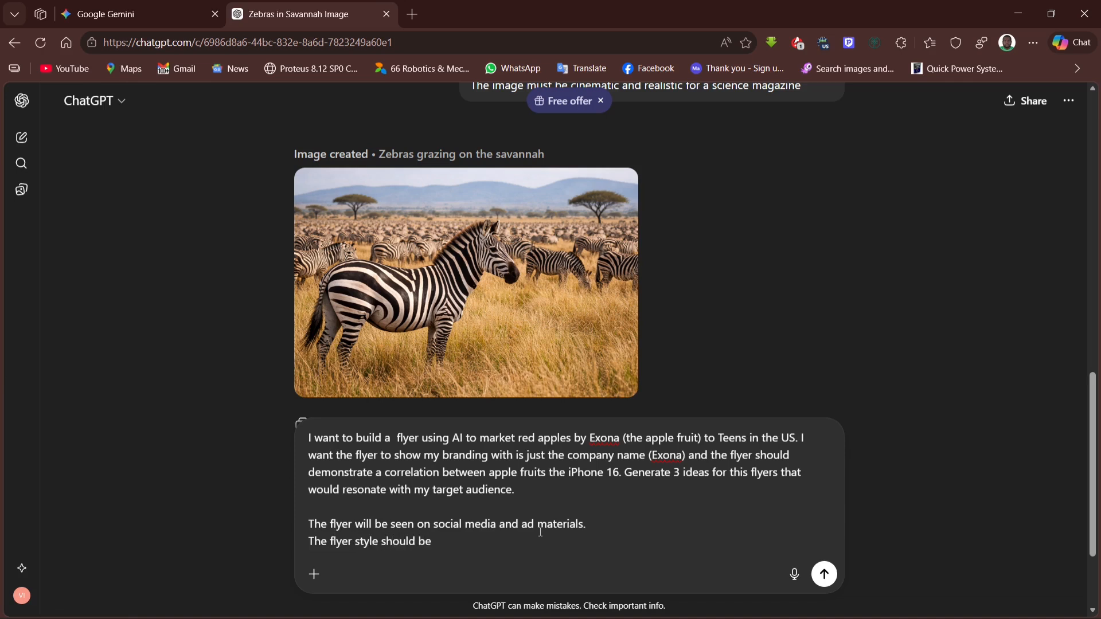
{"action": "type", "text": "minimalistic and cinematic."}
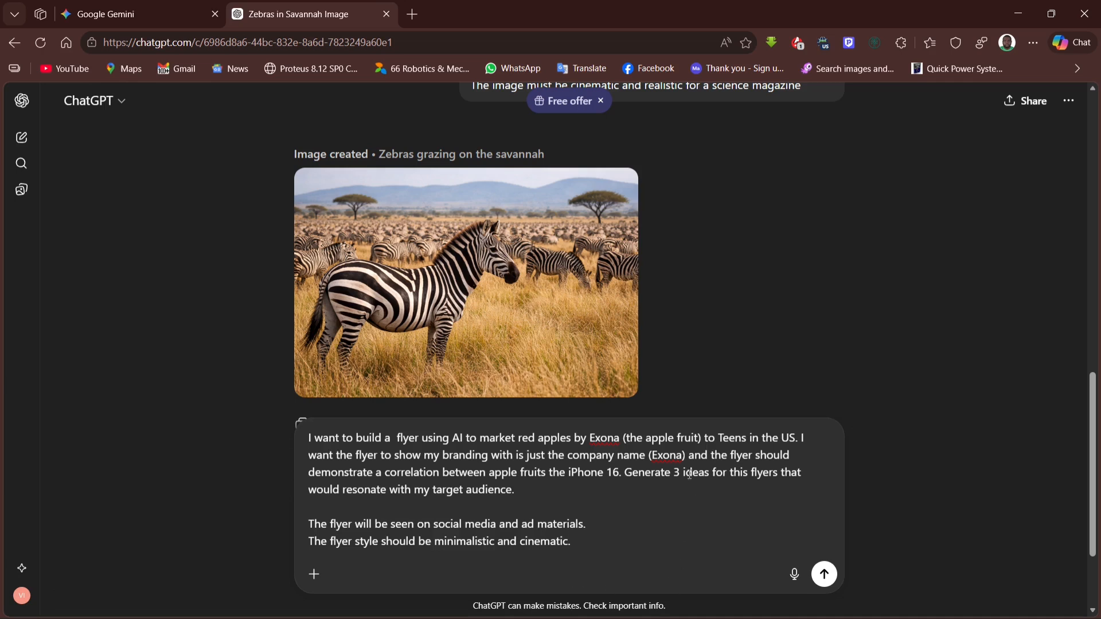
{"action": "key", "text": "Return"}
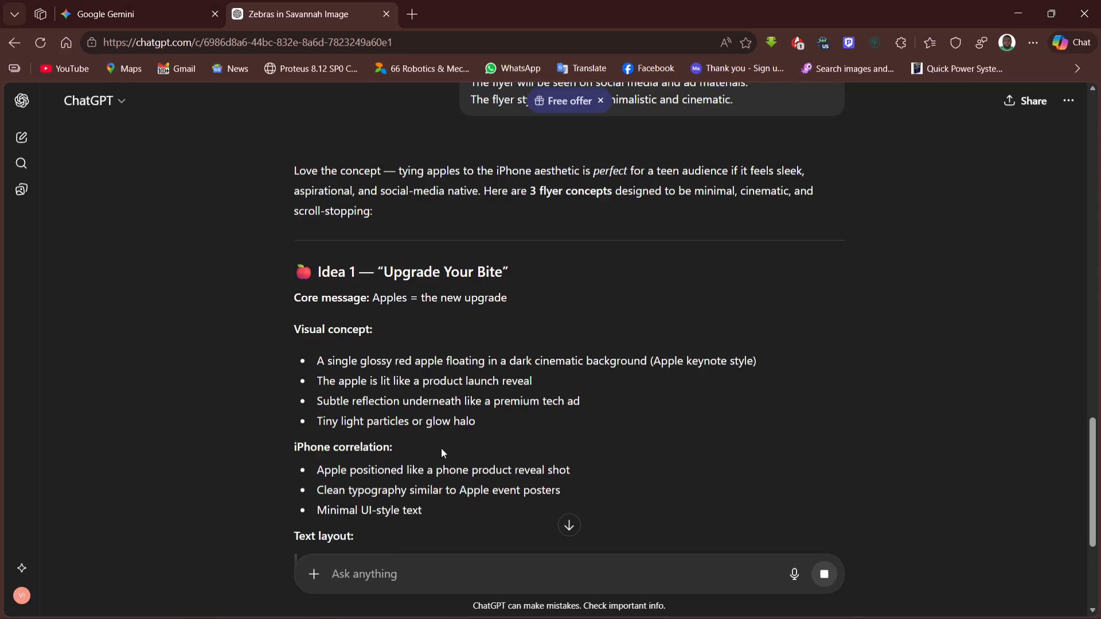
{"action": "scroll", "coordinate": [441, 448], "scroll_direction": "up", "scroll_amount": 5}
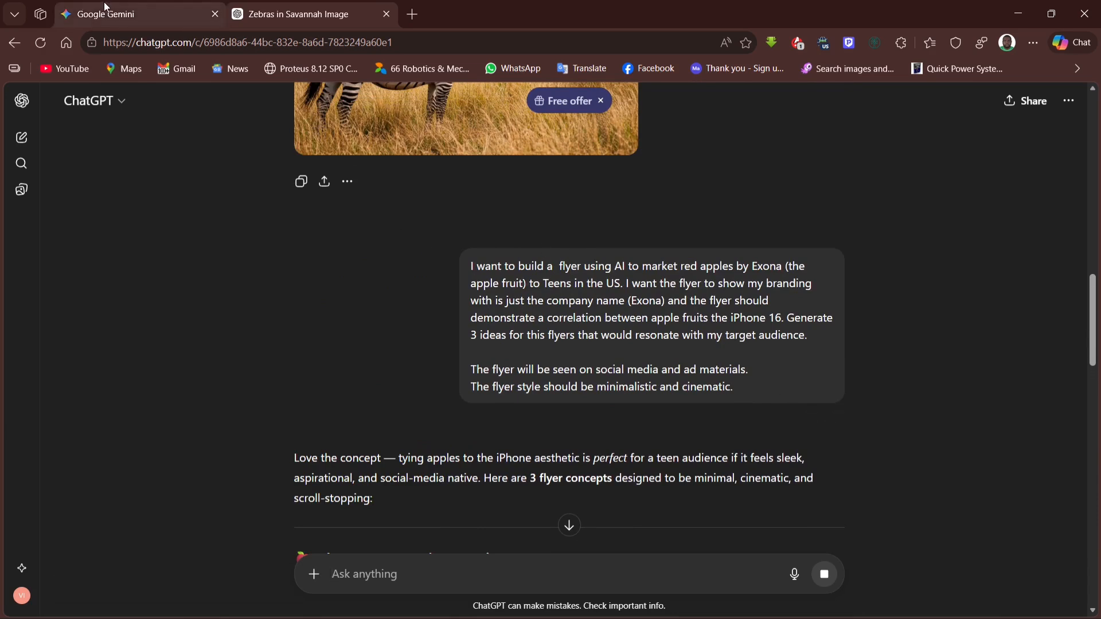
Step: Switch to Gemini, set the new chat's model to Thinking and return to the ChatGPT conversation
{"action": "left_click", "coordinate": [80, 5]}
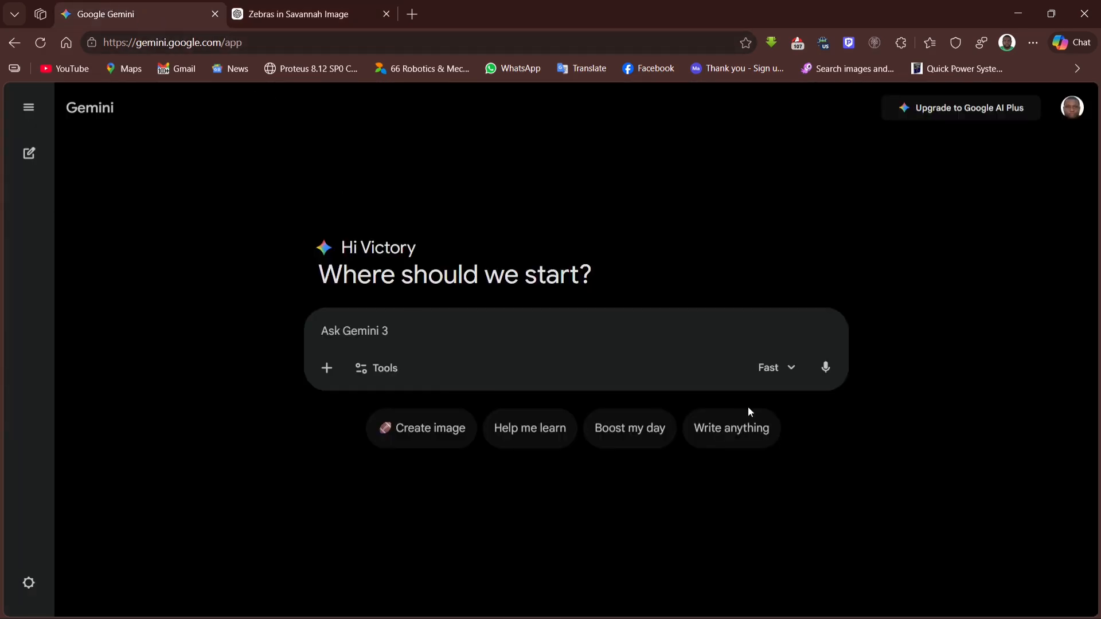
{"action": "left_click", "coordinate": [780, 371]}
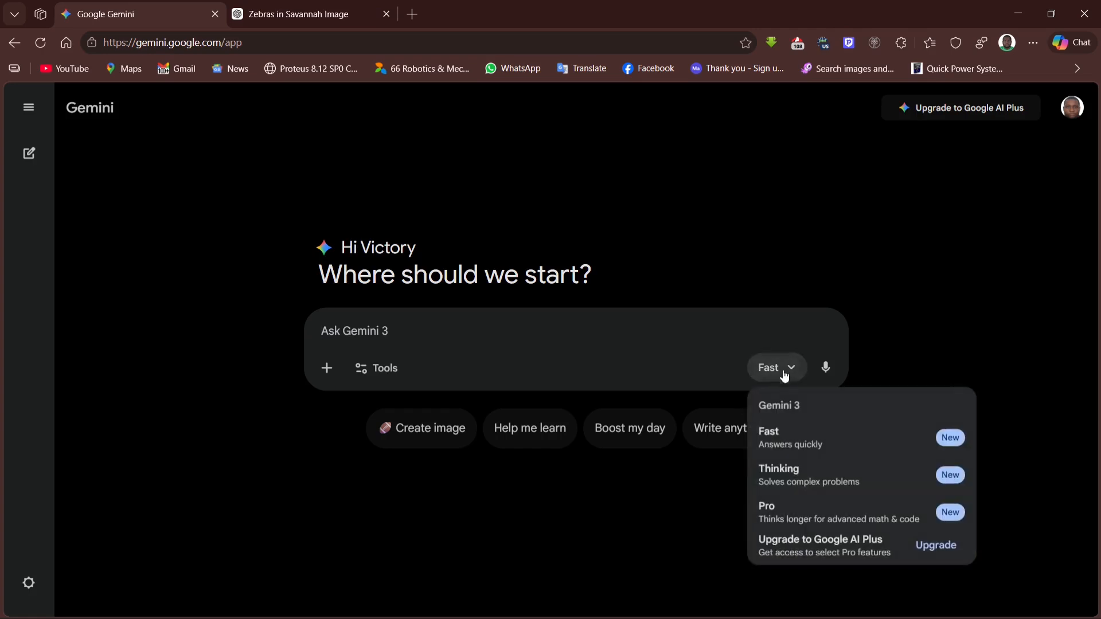
{"action": "left_click", "coordinate": [808, 486]}
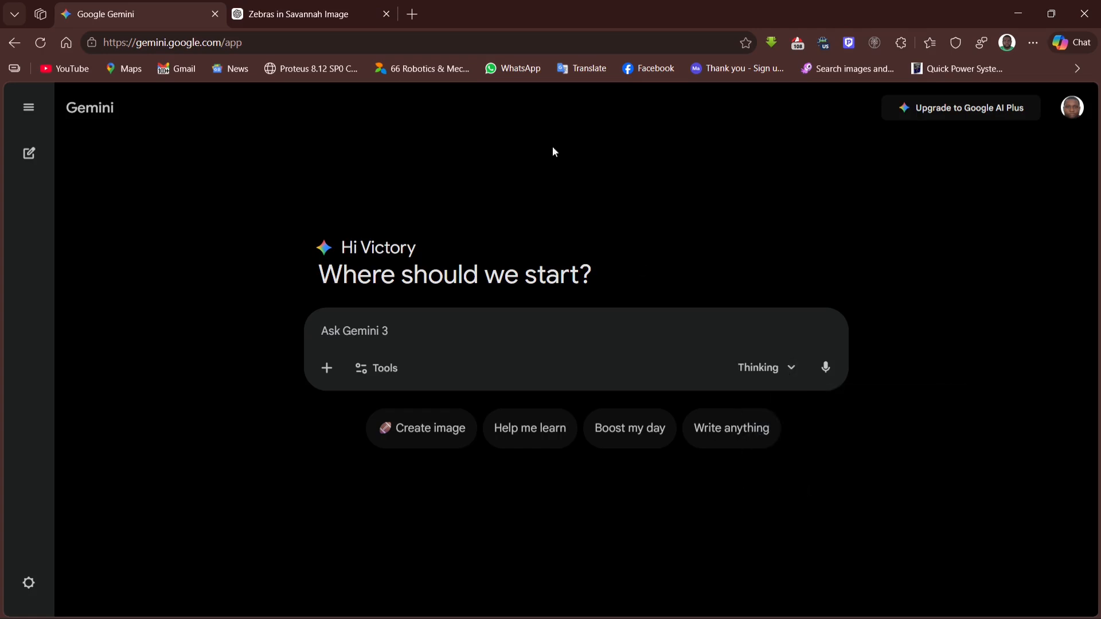
{"action": "left_click", "coordinate": [292, 14]}
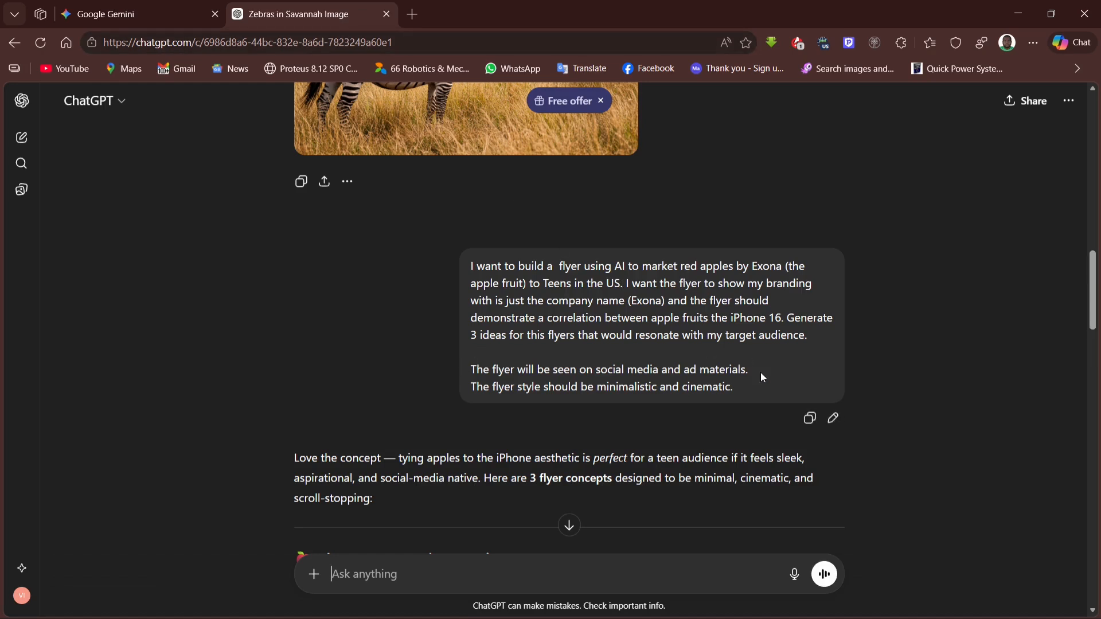
Step: Copy the sent flyer-ideas prompt from the ChatGPT conversation, switch to Gemini and submit it in the new chat
{"action": "left_click", "coordinate": [809, 419]}
{"action": "left_click", "coordinate": [183, 9]}
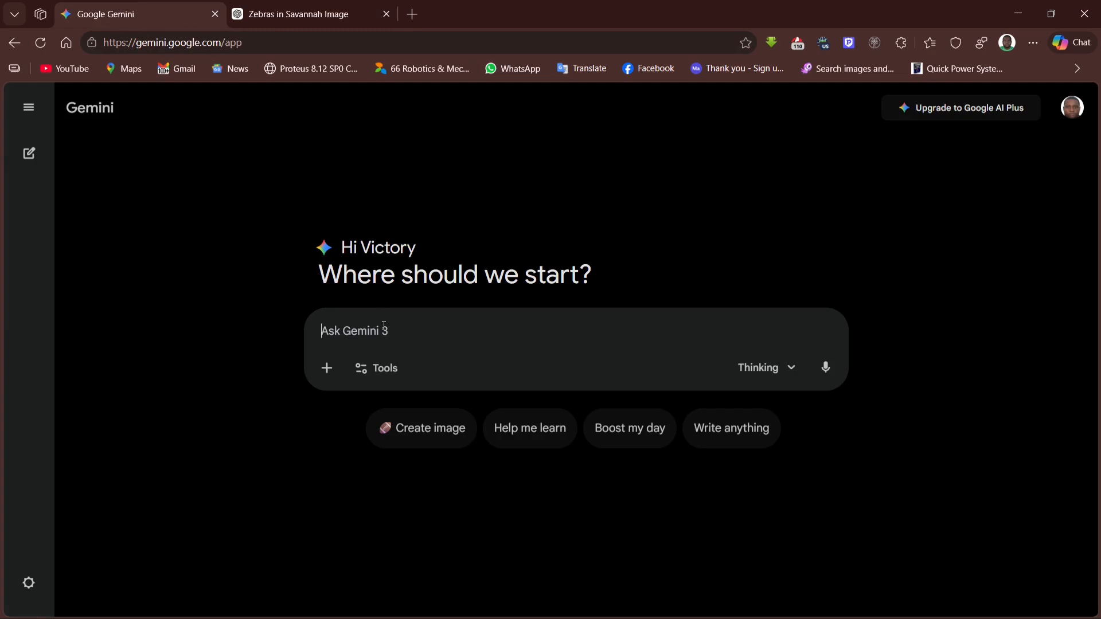
{"action": "key", "text": "ctrl+v"}
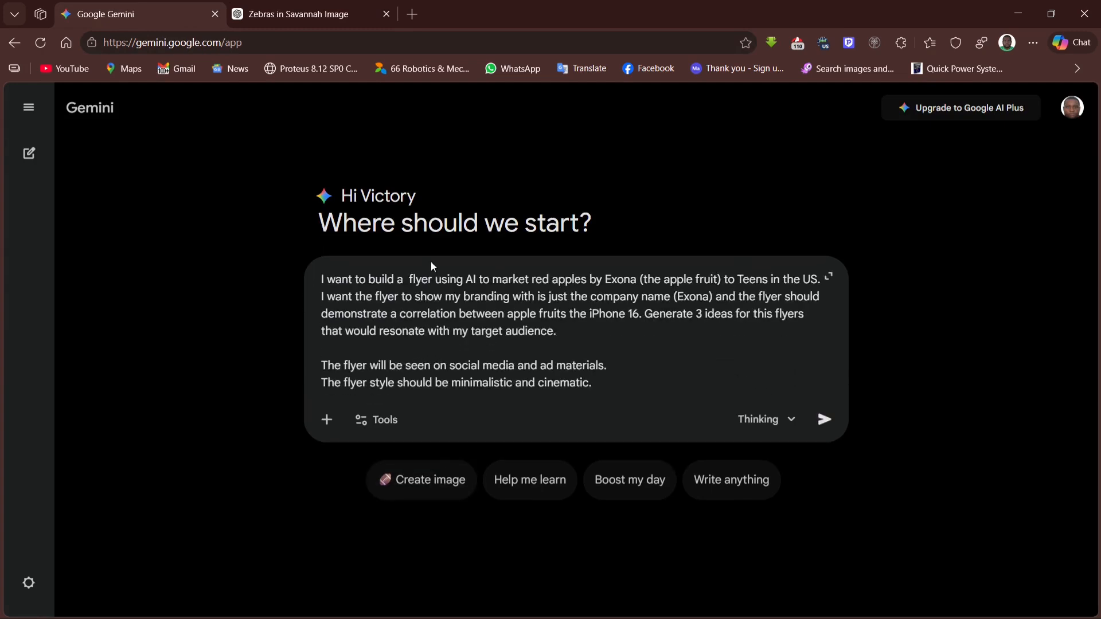
{"action": "key", "text": "Return"}
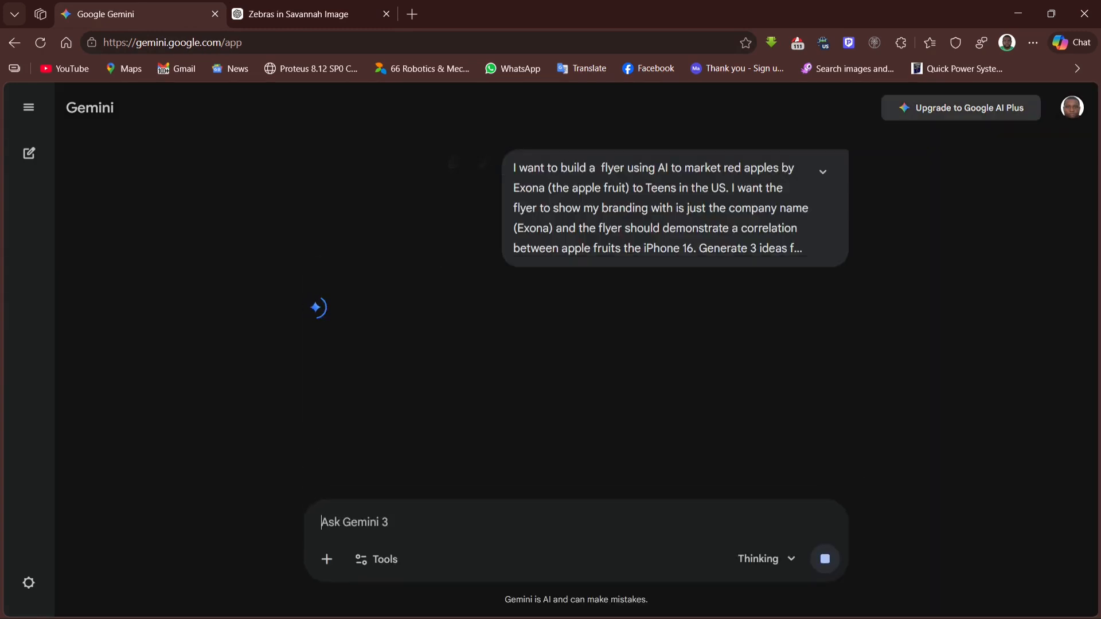
Step: Switch back to ChatGPT and read through its three flyer ideas, including visual concepts, text layouts and teen appeal
{"action": "left_click", "coordinate": [303, 8]}
{"action": "scroll", "coordinate": [467, 416], "scroll_direction": "down", "scroll_amount": 5}
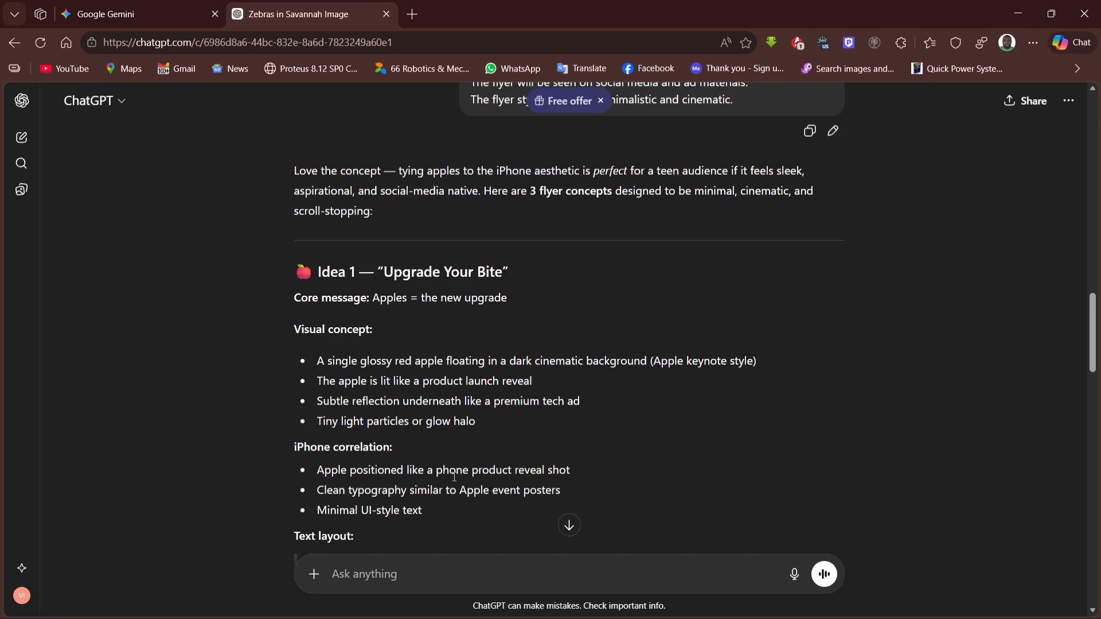
{"action": "scroll", "coordinate": [490, 448], "scroll_direction": "down", "scroll_amount": 3}
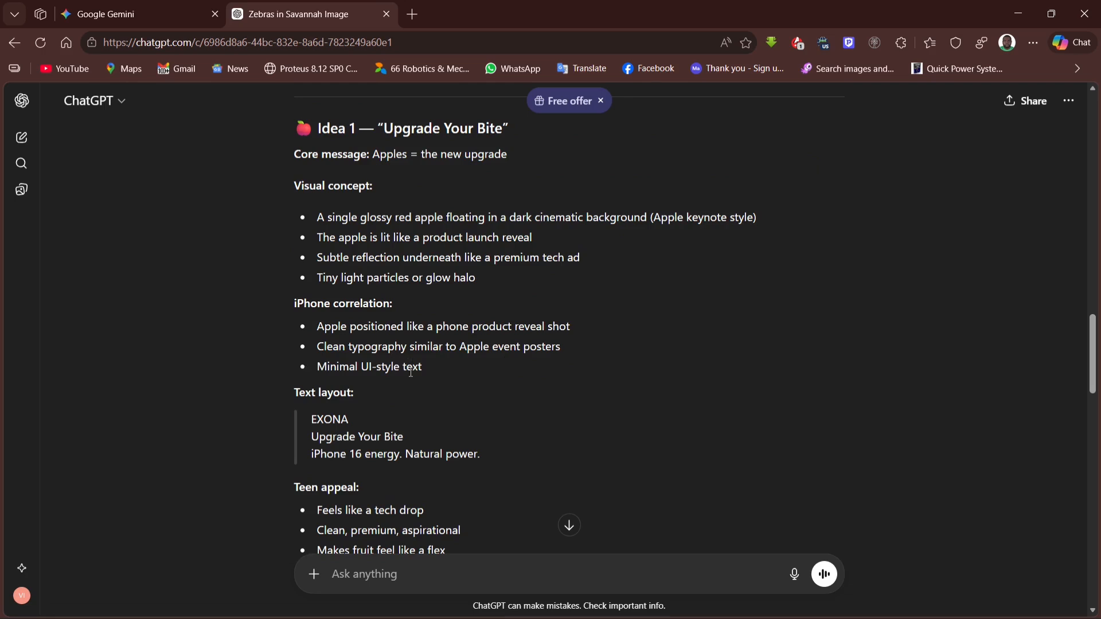
{"action": "scroll", "coordinate": [424, 367], "scroll_direction": "down", "scroll_amount": 3}
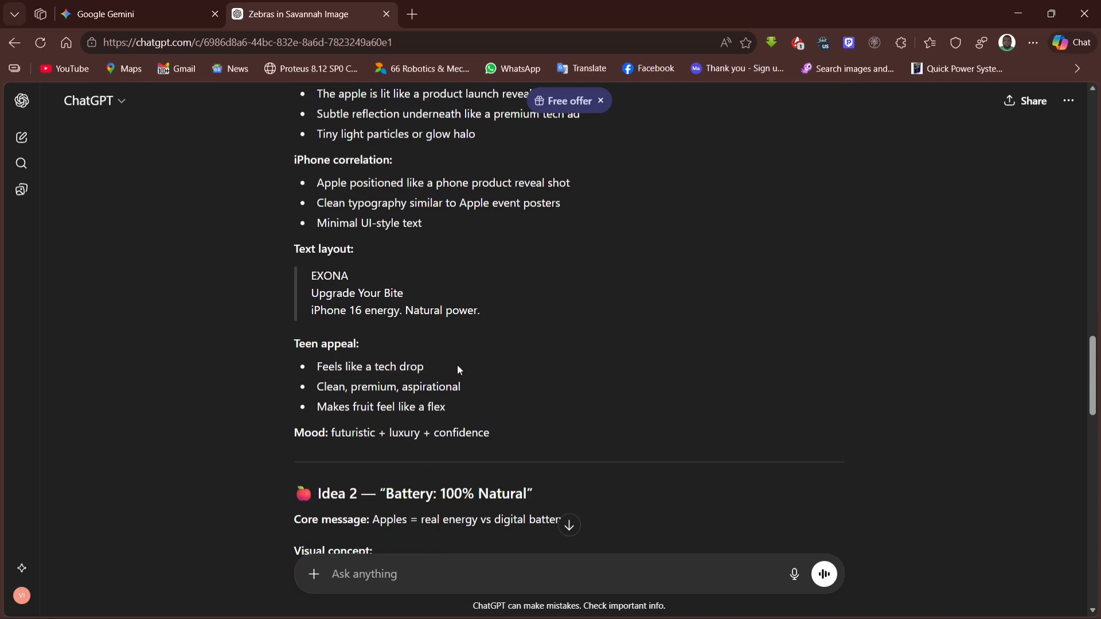
{"action": "scroll", "coordinate": [462, 370], "scroll_direction": "down", "scroll_amount": 10}
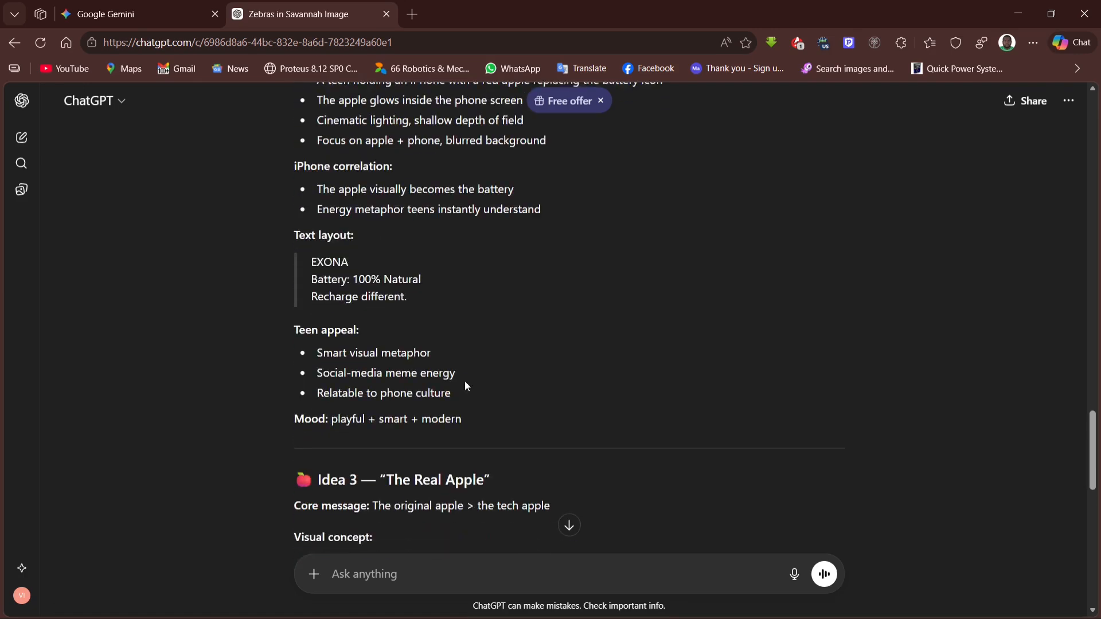
{"action": "scroll", "coordinate": [453, 383], "scroll_direction": "up", "scroll_amount": 5}
{"action": "scroll", "coordinate": [617, 298], "scroll_direction": "down", "scroll_amount": 13}
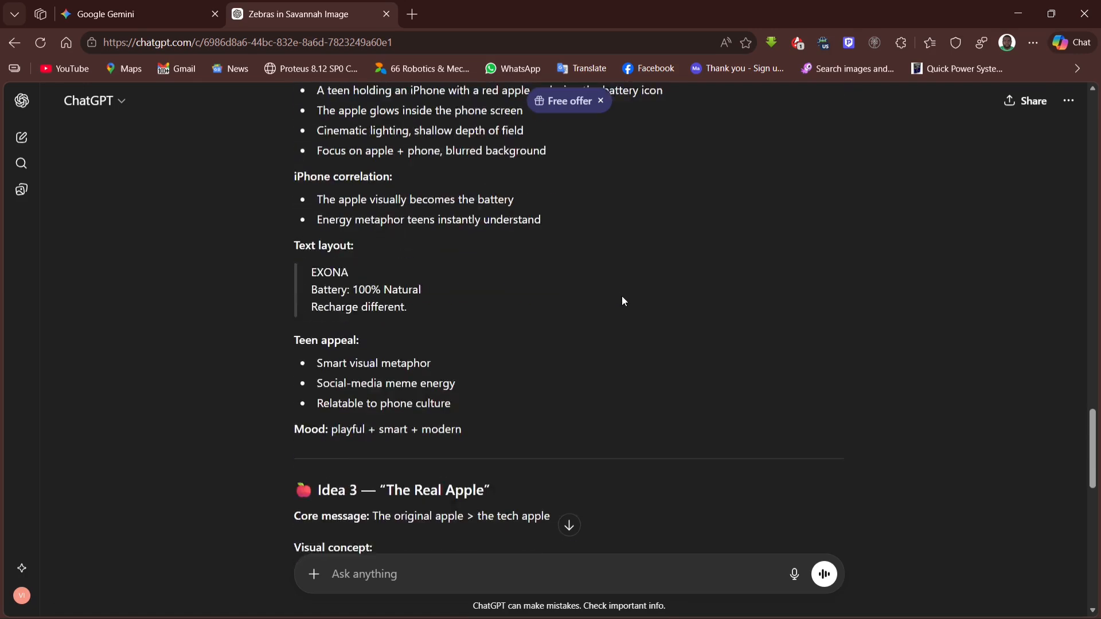
{"action": "scroll", "coordinate": [579, 312], "scroll_direction": "up", "scroll_amount": 3}
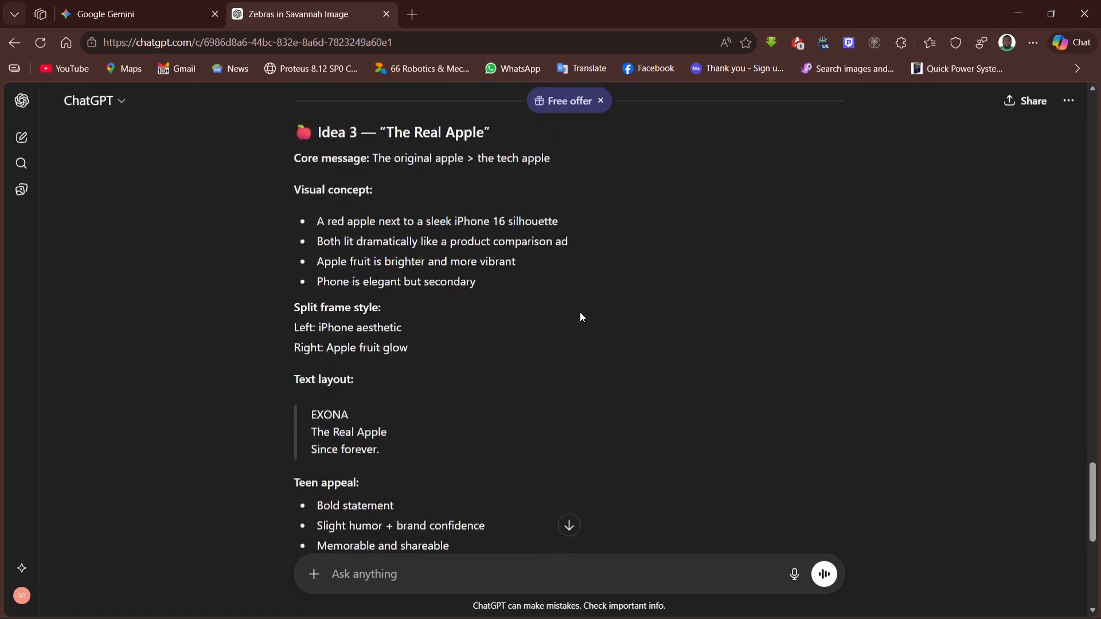
{"action": "scroll", "coordinate": [579, 312], "scroll_direction": "down", "scroll_amount": 3}
{"action": "scroll", "coordinate": [462, 440], "scroll_direction": "up", "scroll_amount": 8}
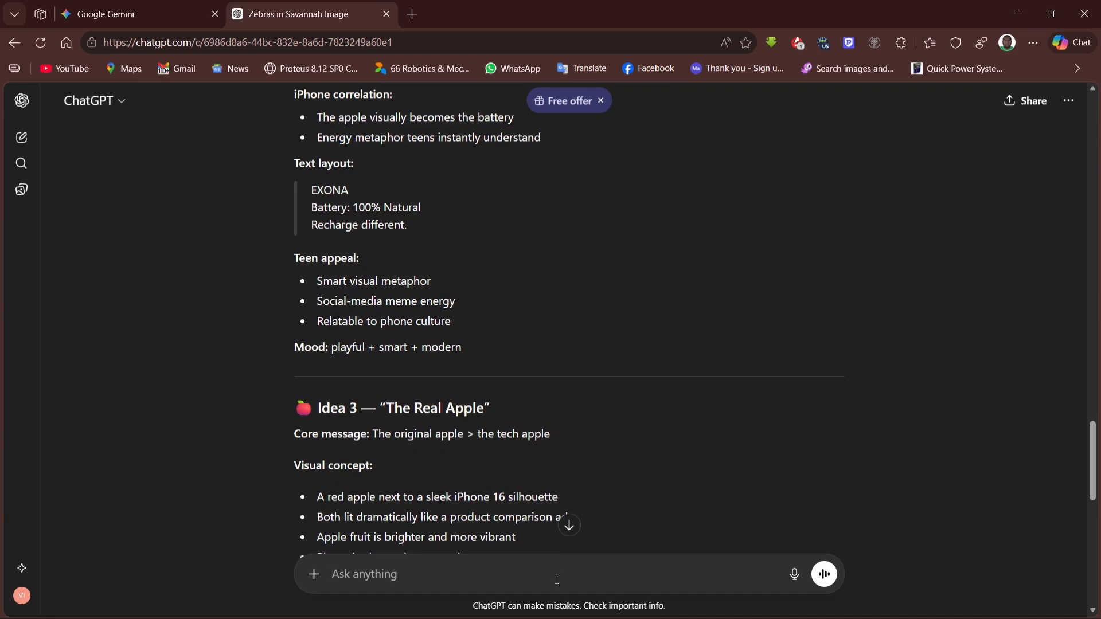
Step: Write a follow-up message in ChatGPT reading "Turn each of these ideas into a seperate prompt for ai to generate the image"
{"action": "type", "text": "Turn each of these ideas i"}
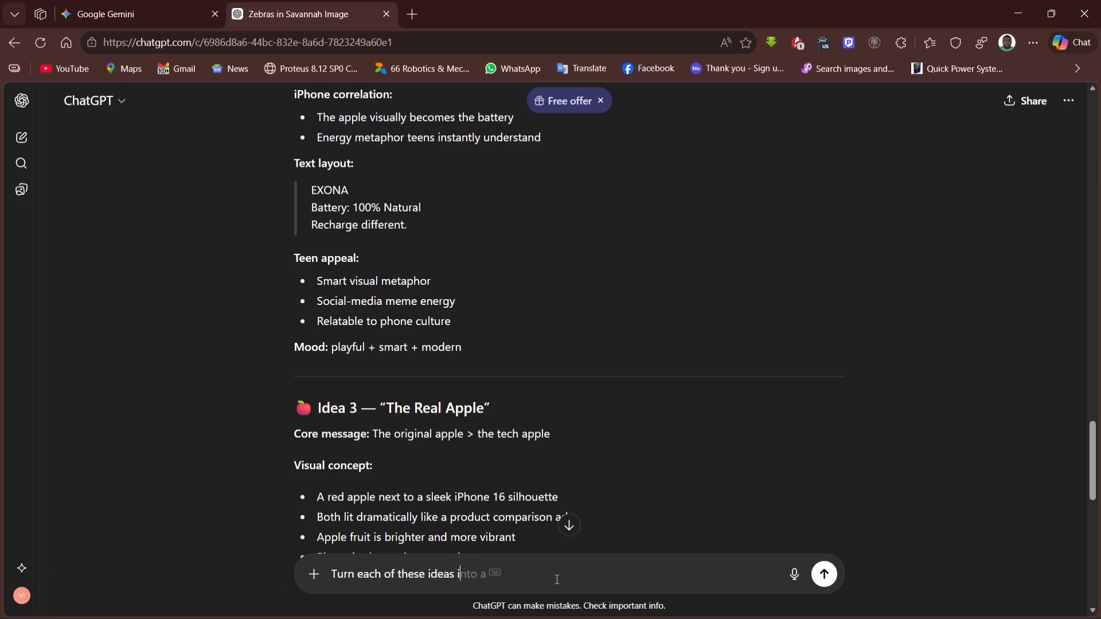
{"action": "type", "text": "nto a seperate prompt for ai t"}
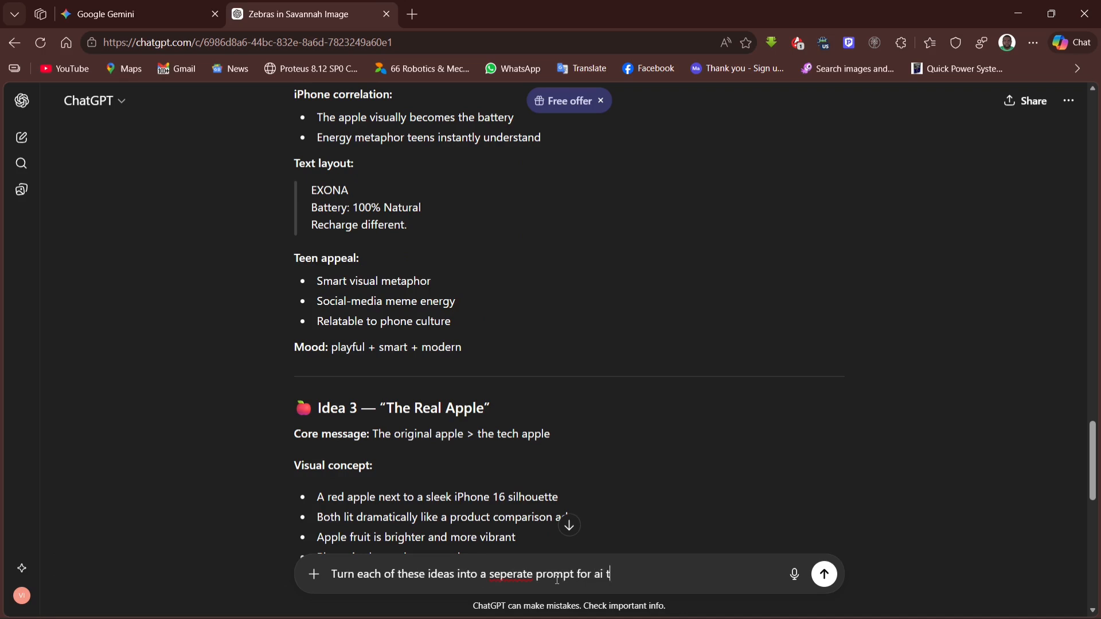
{"action": "type", "text": "o generate the image"}
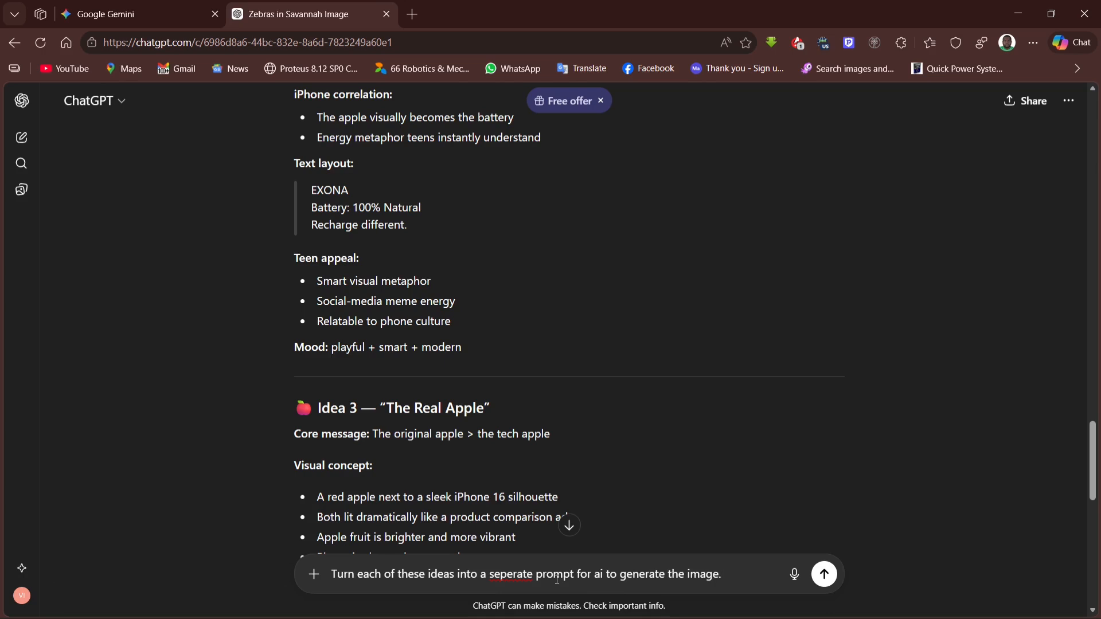
Step: Add the sentence "Each prompt should sit in a seperate window ready for copy and paste" to the follow-up and send it
{"action": "type", "text": ". Each po"}
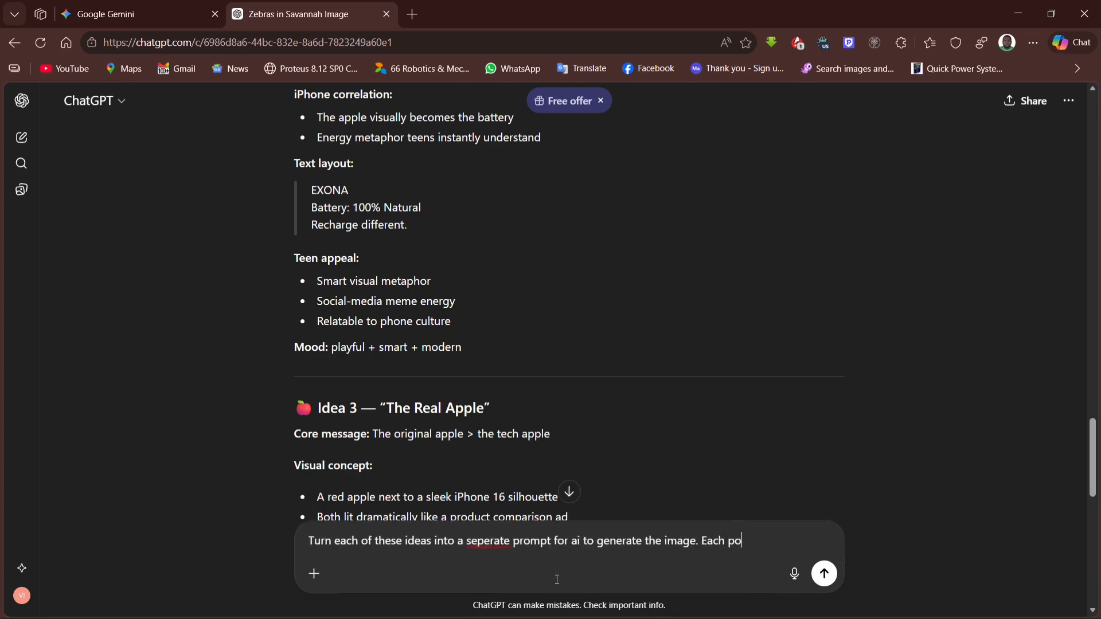
{"action": "key", "text": "BackSpace"}
{"action": "type", "text": "rompy t should sit in "}
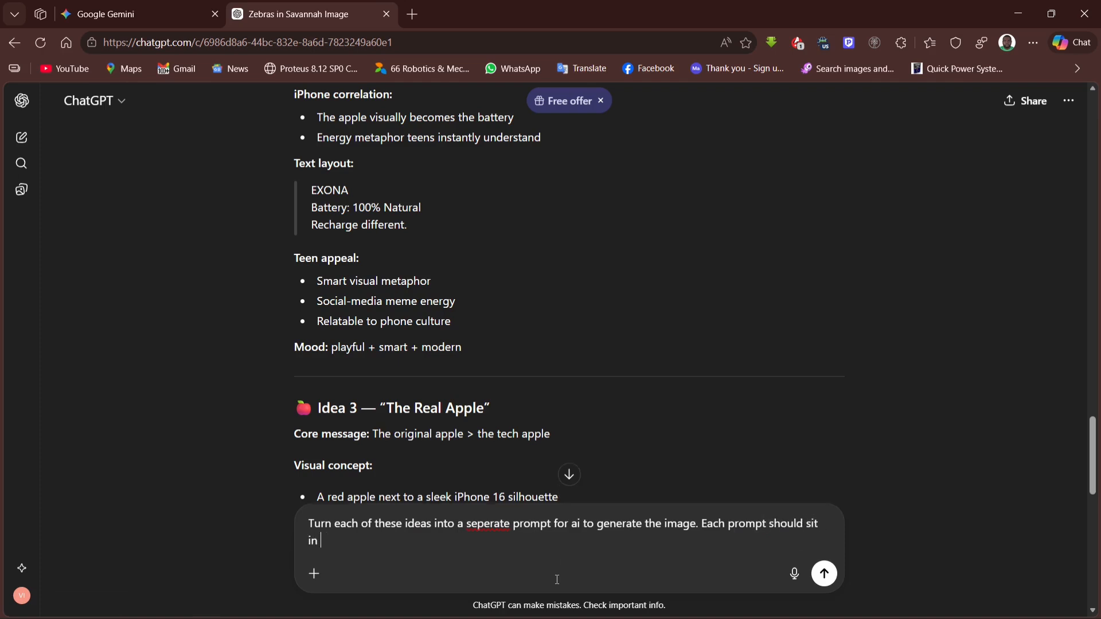
{"action": "type", "text": "a sepr"}
{"action": "key", "text": "BackSpace"}
{"action": "type", "text": "erate window ready "}
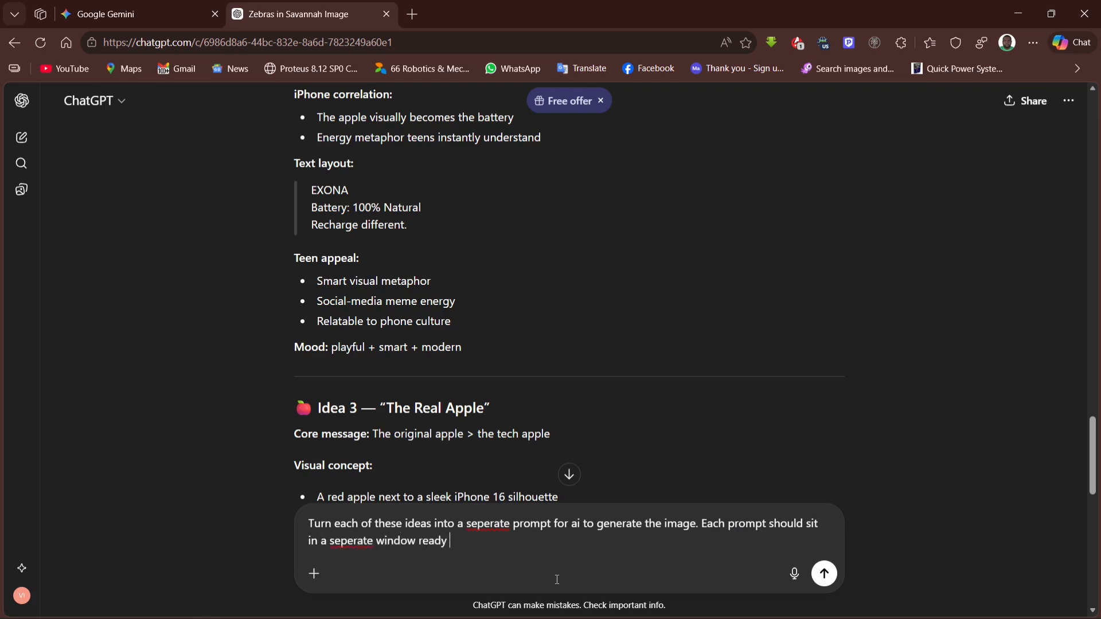
{"action": "type", "text": "for copy and paste"}
{"action": "key", "text": "Return"}
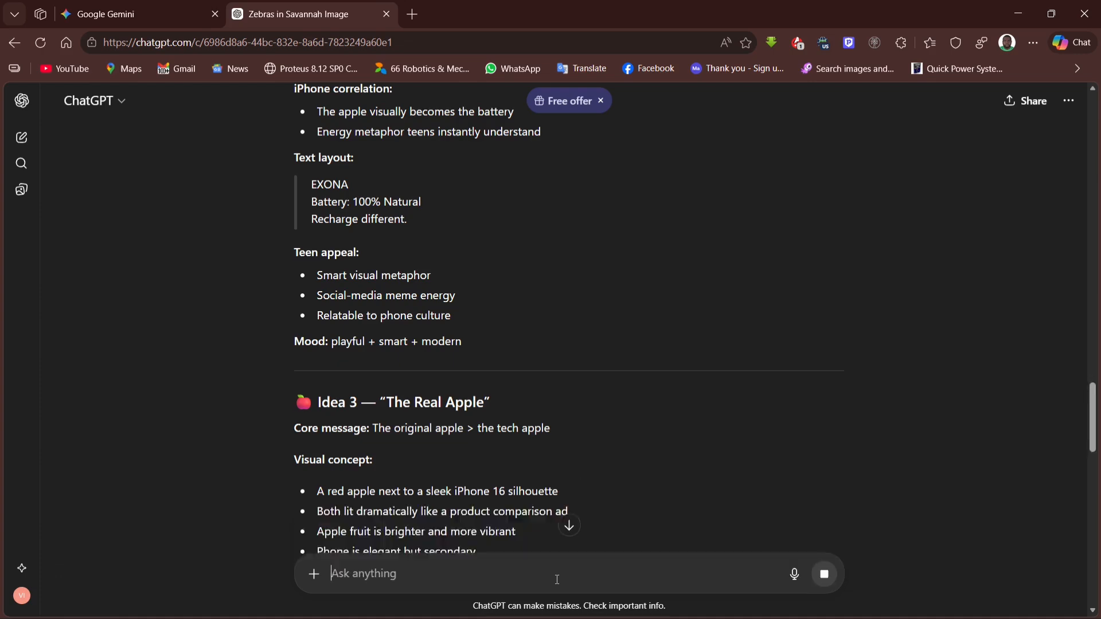
Step: Switch to Gemini and examine its three Exona flyer concepts and the explanation of why they work for teens
{"action": "left_click", "coordinate": [100, 11]}
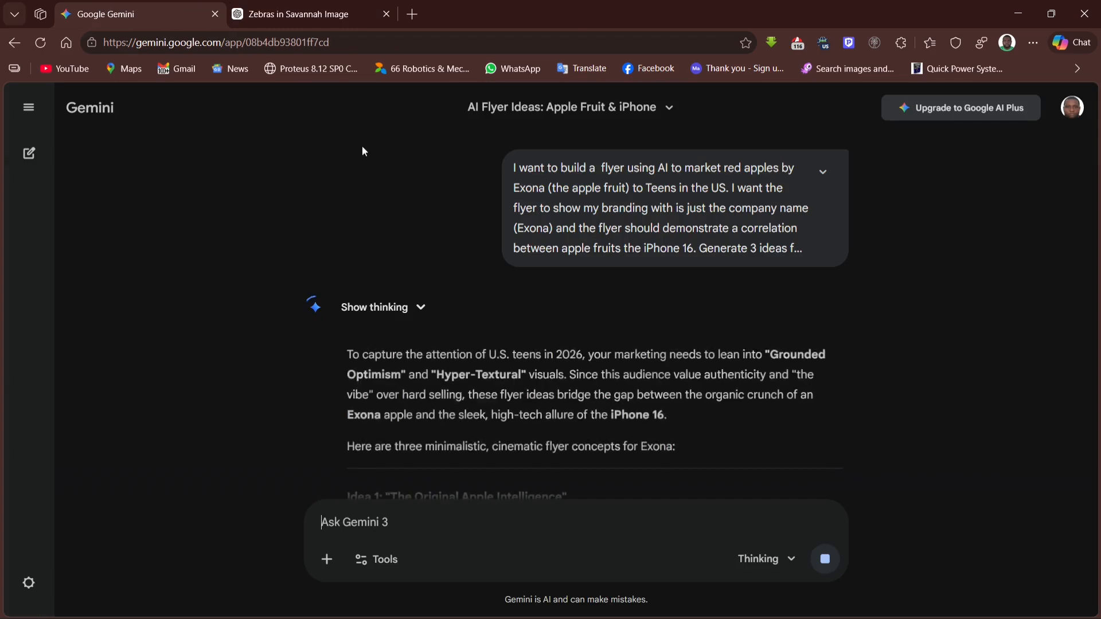
{"action": "scroll", "coordinate": [561, 352], "scroll_direction": "down", "scroll_amount": 3}
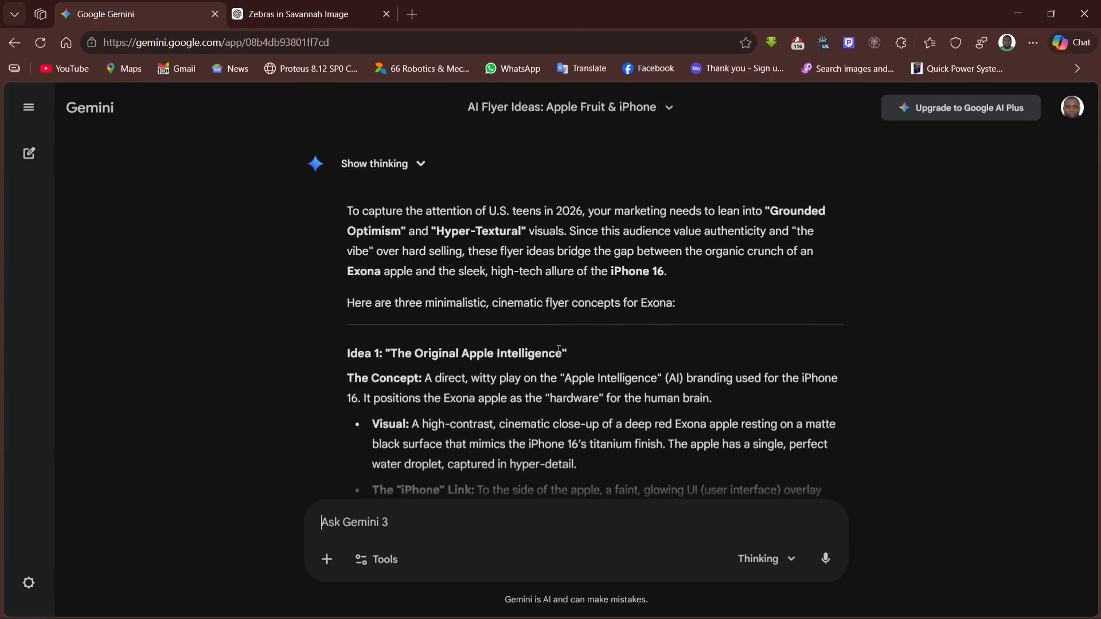
{"action": "scroll", "coordinate": [541, 423], "scroll_direction": "down", "scroll_amount": 7}
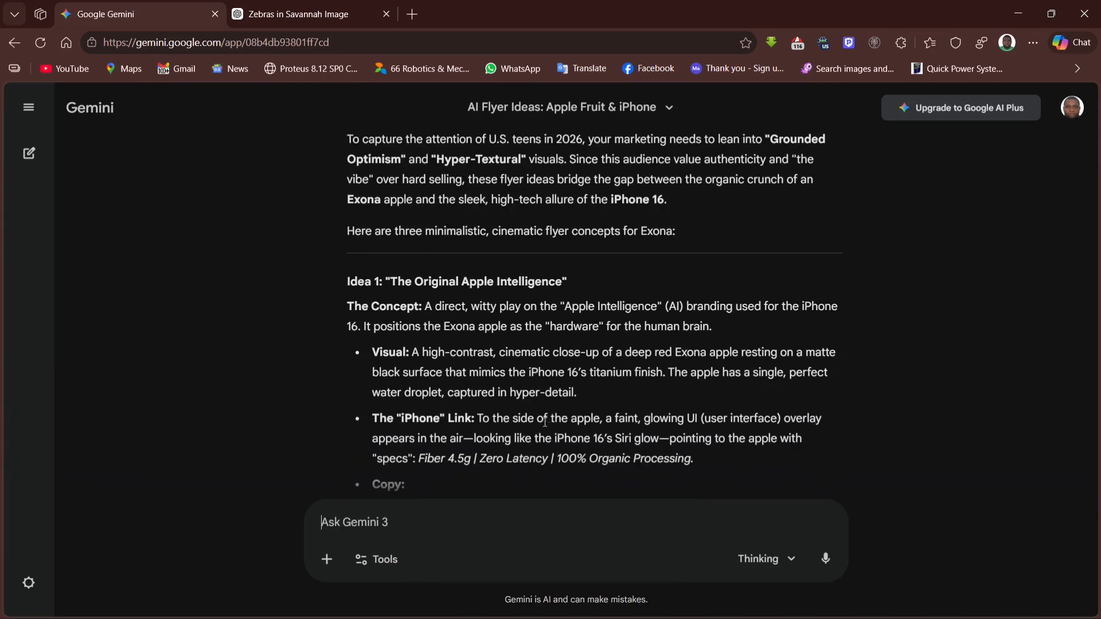
{"action": "scroll", "coordinate": [556, 458], "scroll_direction": "down", "scroll_amount": 1}
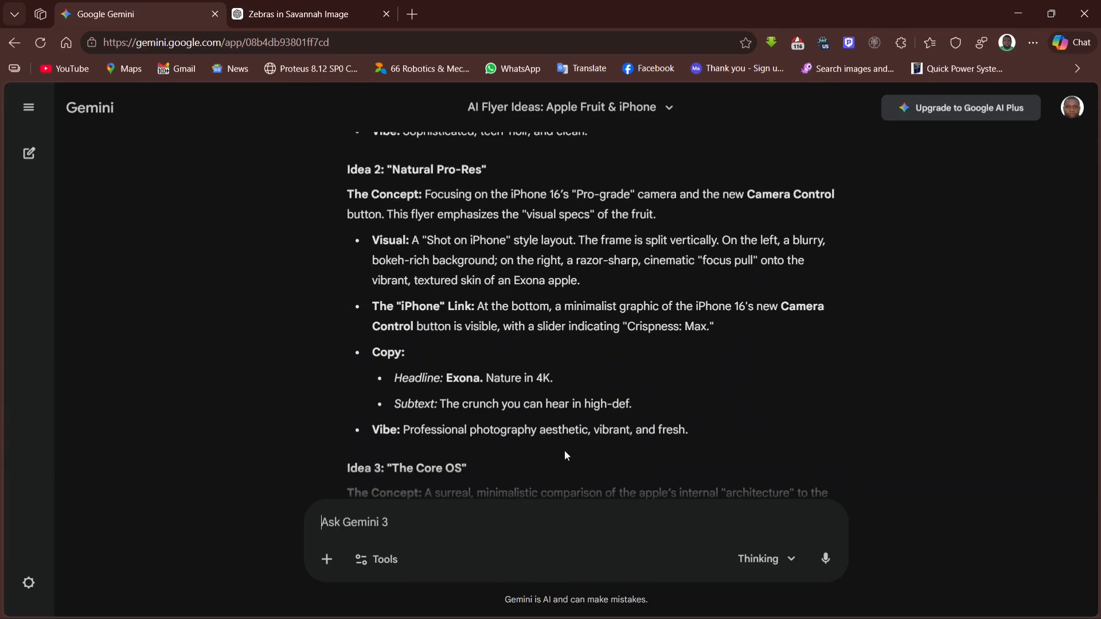
{"action": "scroll", "coordinate": [518, 158], "scroll_direction": "down", "scroll_amount": 3}
{"action": "scroll", "coordinate": [517, 166], "scroll_direction": "down", "scroll_amount": 8}
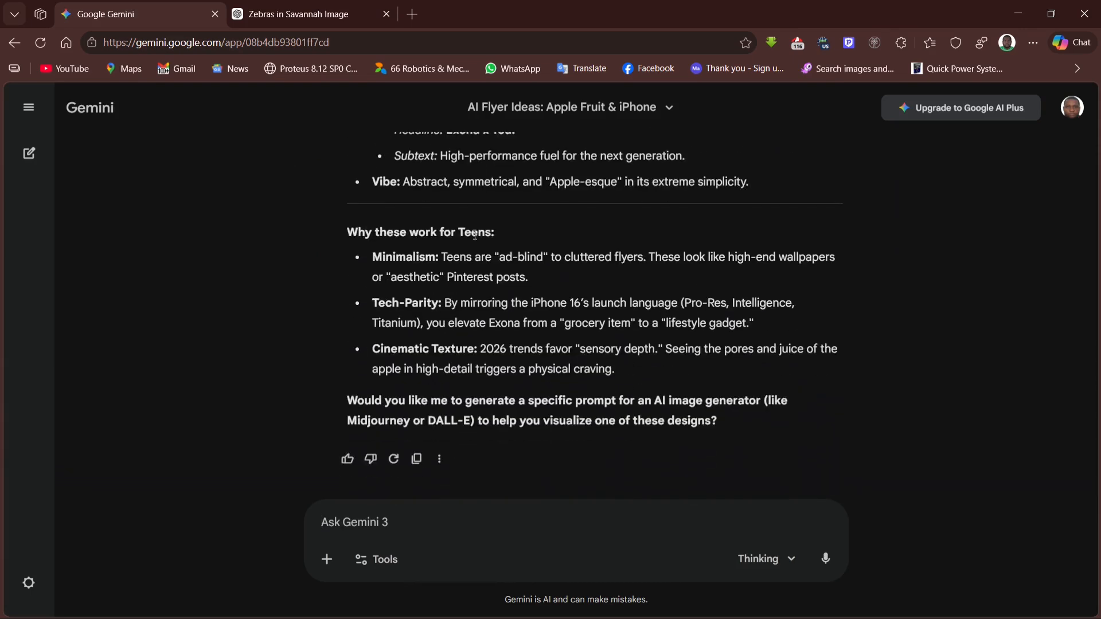
{"action": "scroll", "coordinate": [479, 255], "scroll_direction": "up", "scroll_amount": 6}
{"action": "scroll", "coordinate": [476, 252], "scroll_direction": "up", "scroll_amount": 3}
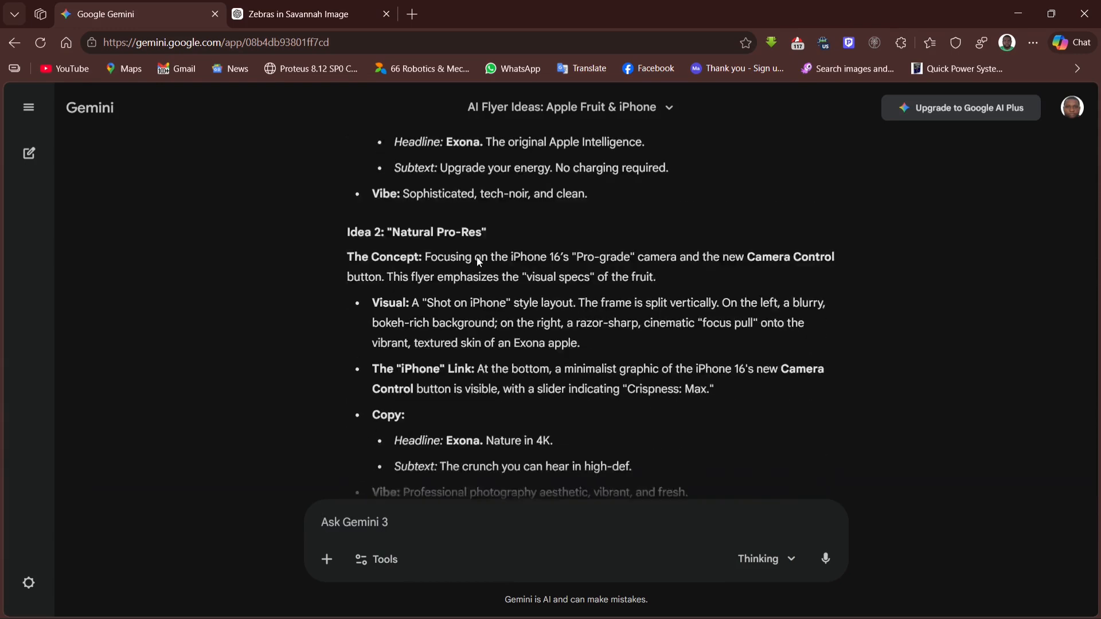
Step: Copy the follow-up request for separate image prompts from ChatGPT and submit it in the Gemini conversation
{"action": "left_click", "coordinate": [298, 13]}
{"action": "scroll", "coordinate": [499, 316], "scroll_direction": "up", "scroll_amount": 3}
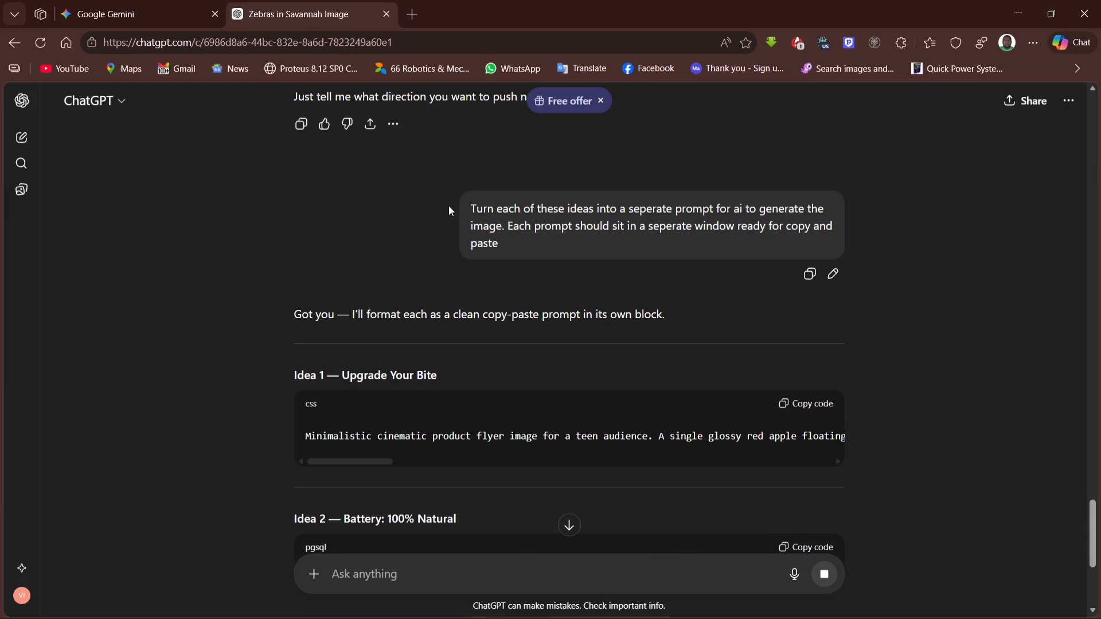
{"action": "left_click", "coordinate": [808, 273]}
{"action": "left_click", "coordinate": [106, 14]}
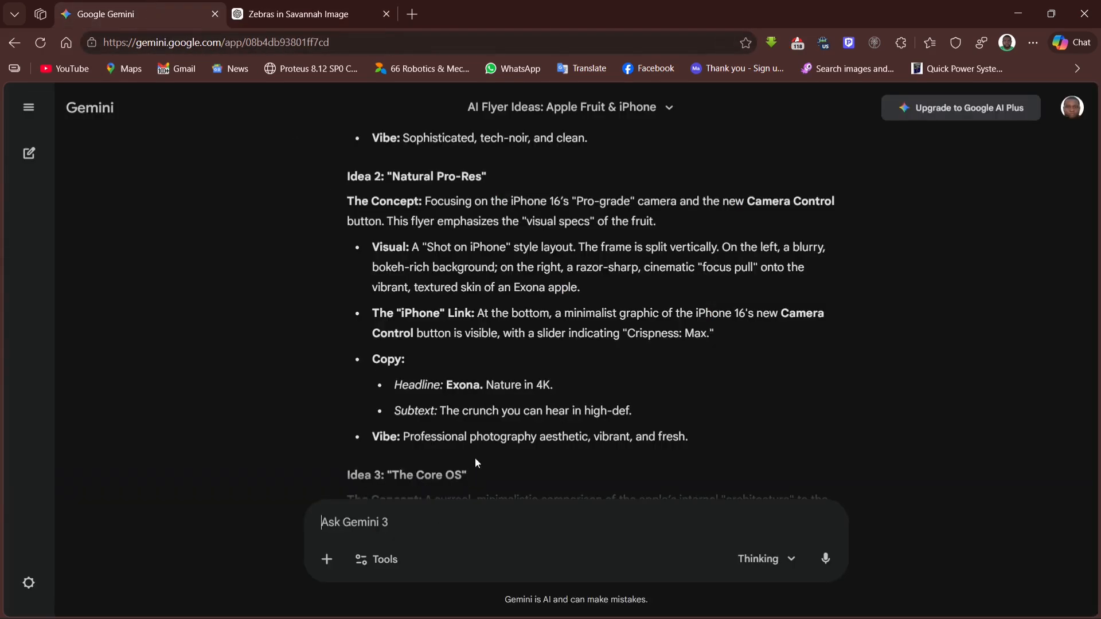
{"action": "key", "text": "ctrl+v"}
{"action": "key", "text": "Return"}
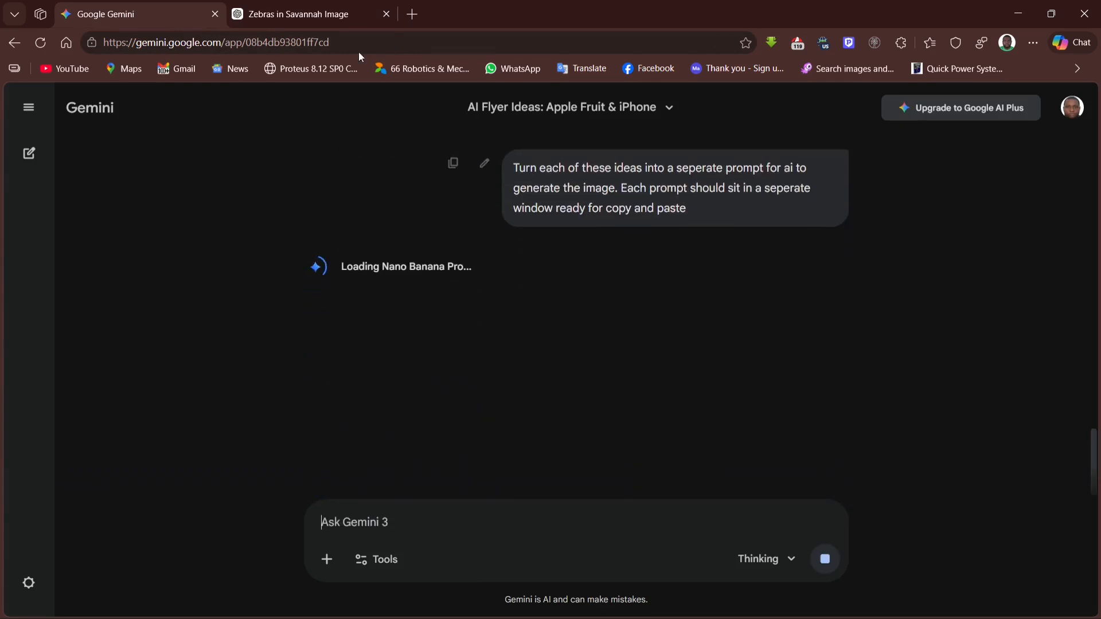
Step: Return to ChatGPT, look over the generated prompt blocks and copy the "Upgrade Your Bite" prompt of Idea 1
{"action": "left_click", "coordinate": [330, 17]}
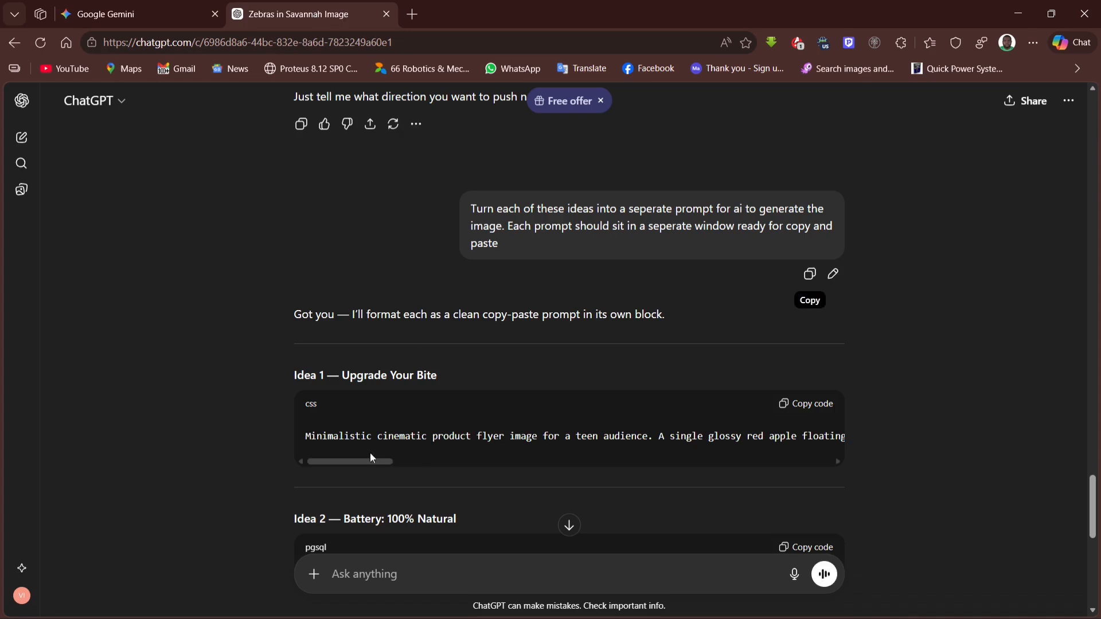
{"action": "left_click_drag", "start_coordinate": [356, 462], "coordinate": [338, 488]}
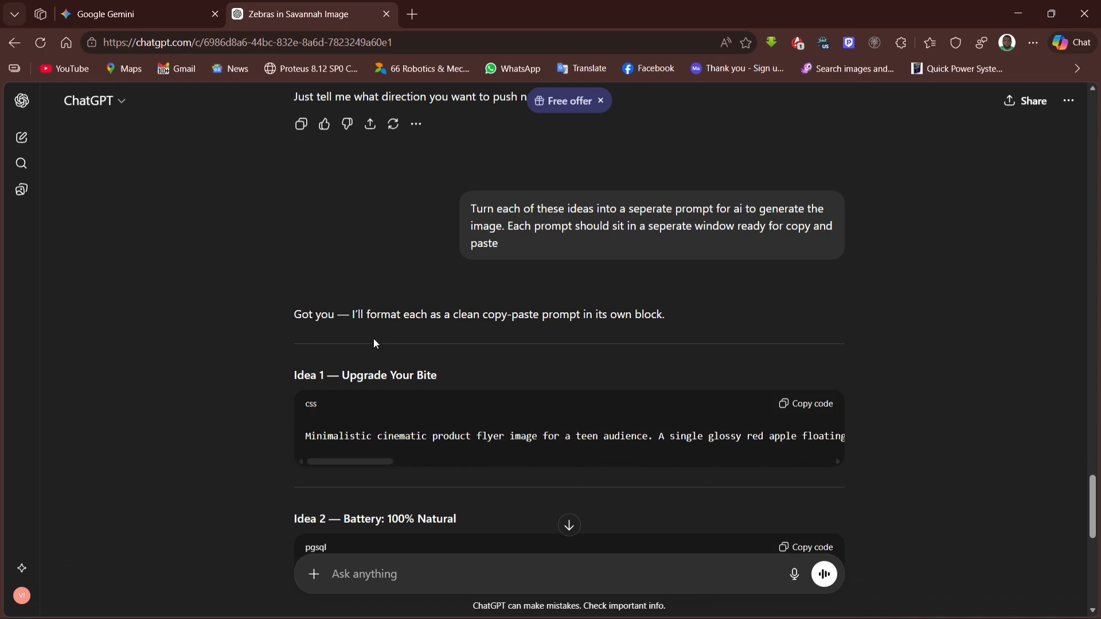
{"action": "scroll", "coordinate": [495, 409], "scroll_direction": "down", "scroll_amount": 1}
{"action": "scroll", "coordinate": [462, 493], "scroll_direction": "down", "scroll_amount": 1}
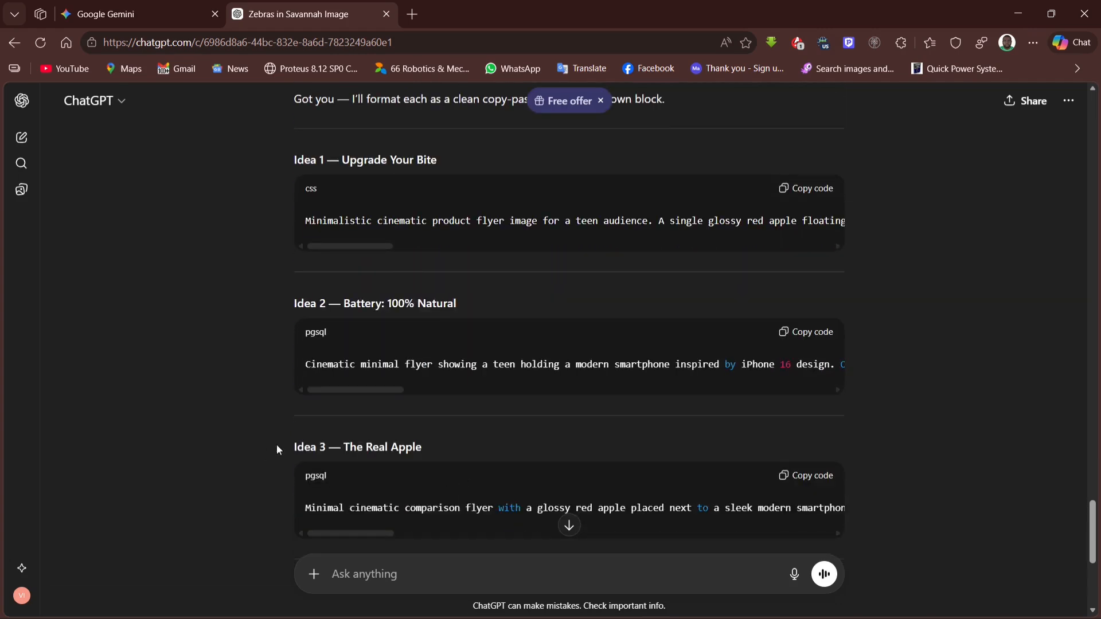
{"action": "scroll", "coordinate": [494, 436], "scroll_direction": "up", "scroll_amount": 1}
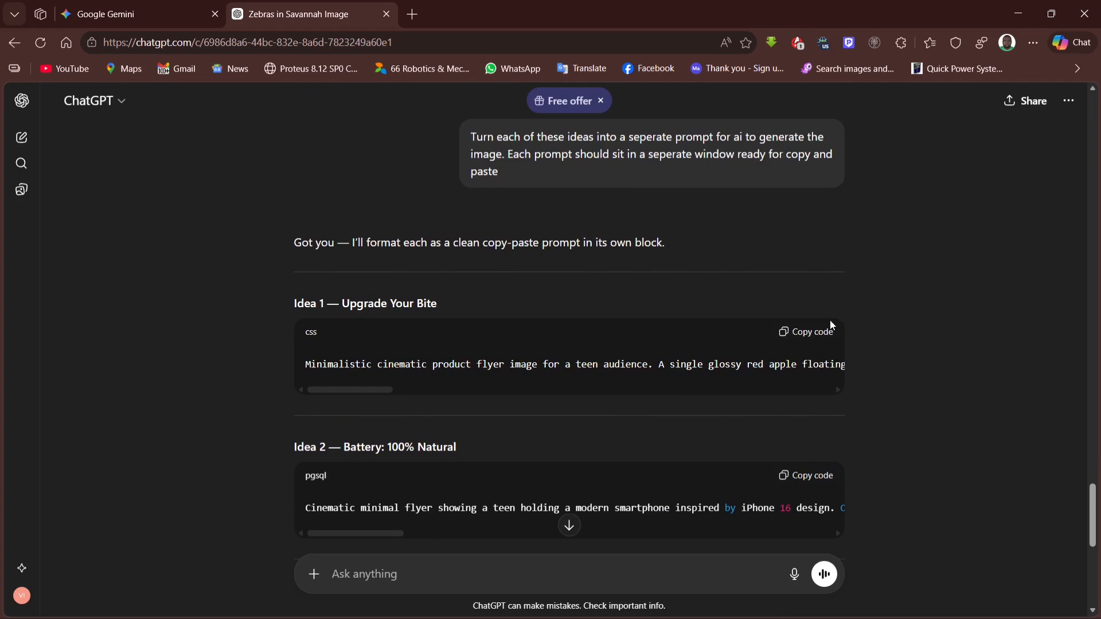
{"action": "left_click", "coordinate": [804, 335]}
Step: Duplicate the Gemini tab and look through the three image prompts in the original Gemini conversation
{"action": "left_click", "coordinate": [233, 117]}
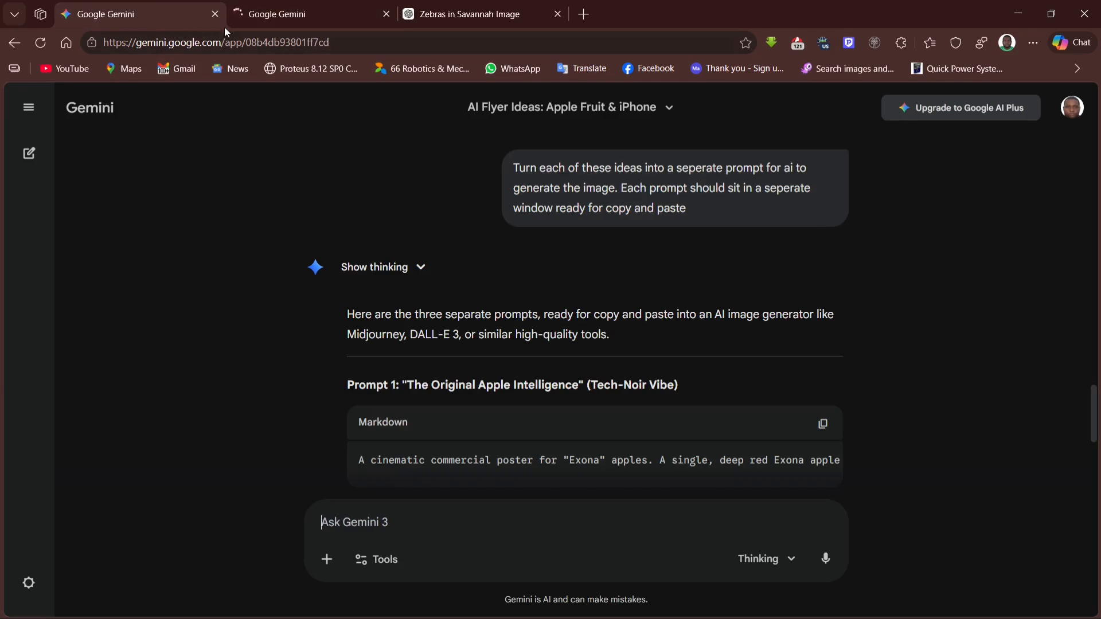
{"action": "scroll", "coordinate": [363, 312], "scroll_direction": "down", "scroll_amount": 5}
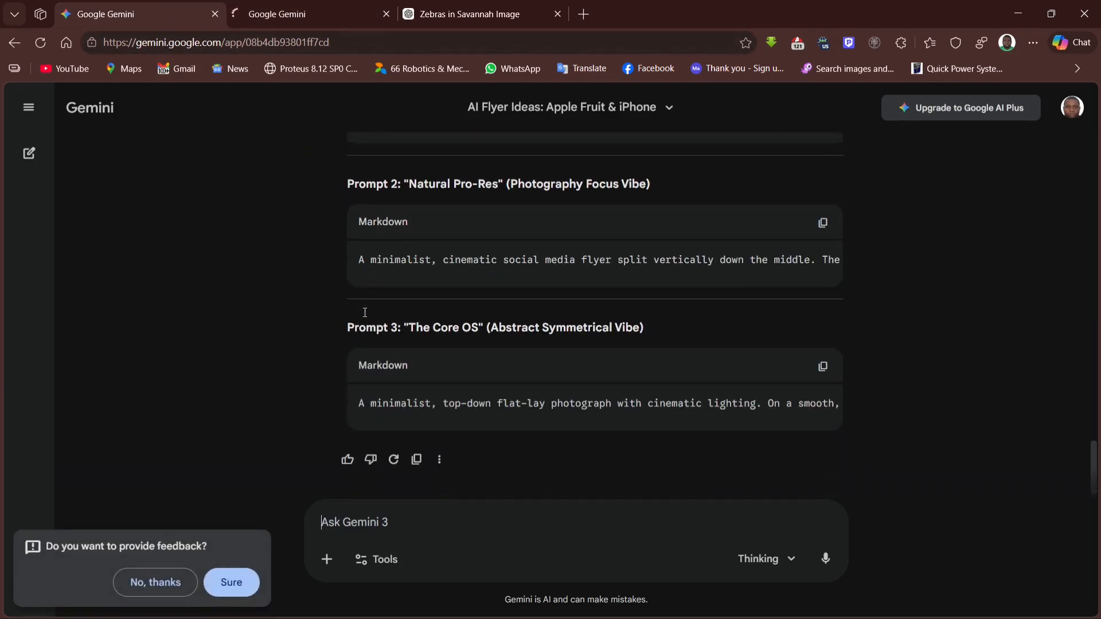
{"action": "scroll", "coordinate": [364, 312], "scroll_direction": "up", "scroll_amount": 2}
{"action": "scroll", "coordinate": [364, 314], "scroll_direction": "up", "scroll_amount": 5}
Step: Start a new chat in the duplicate Gemini tab, decline the email updates, and submit the copied "Upgrade Your Bite" prompt with Create images
{"action": "left_click", "coordinate": [333, 11]}
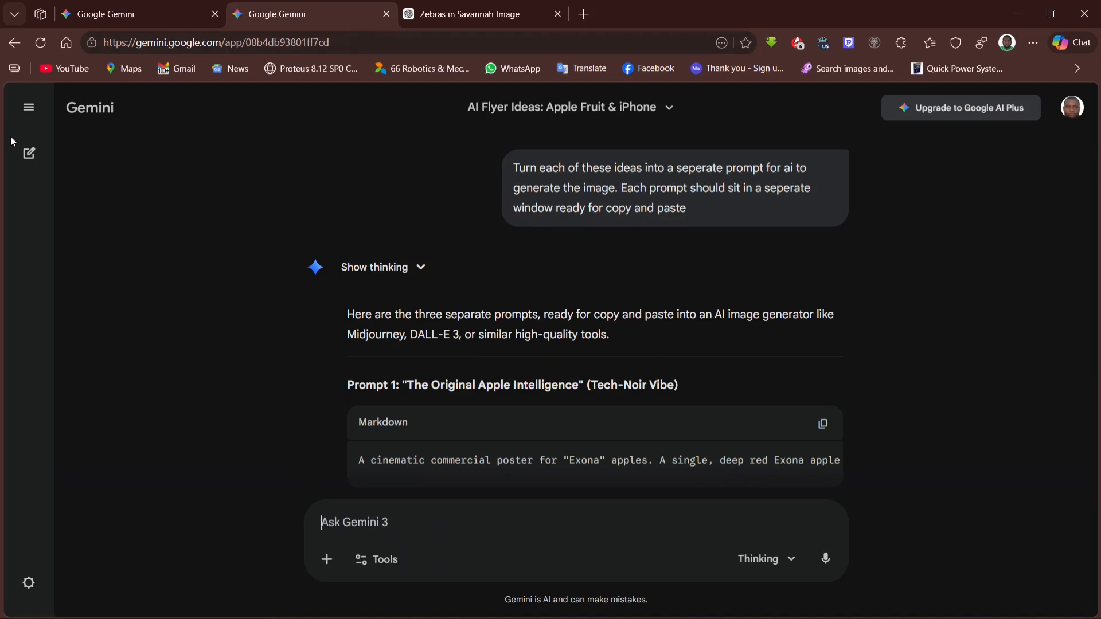
{"action": "left_click", "coordinate": [19, 158]}
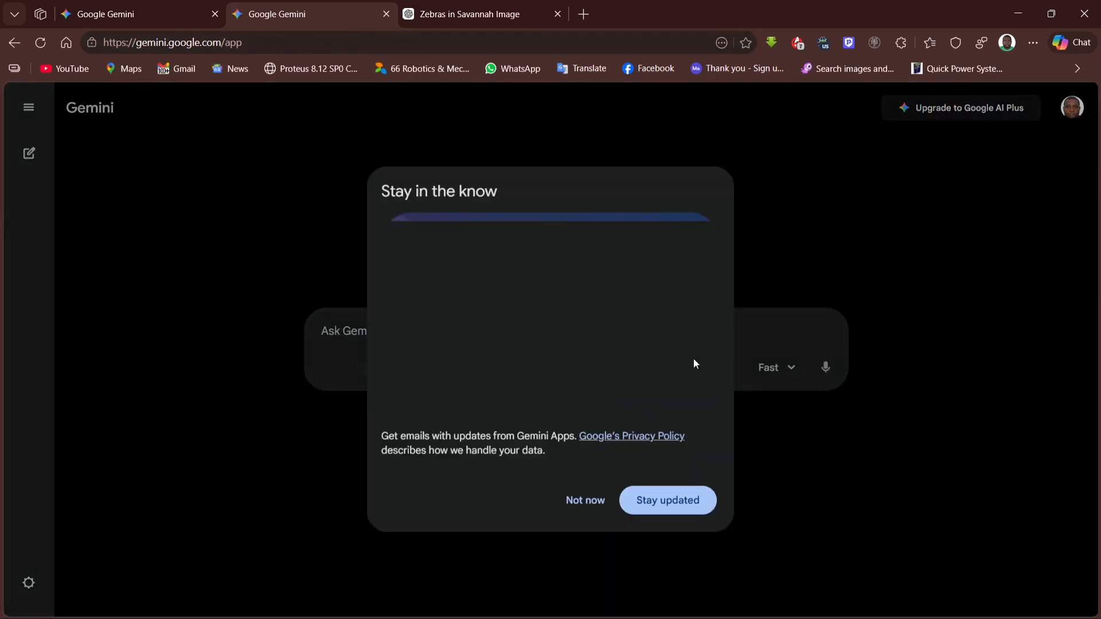
{"action": "left_click", "coordinate": [596, 502]}
{"action": "key", "text": "ctrl+v"}
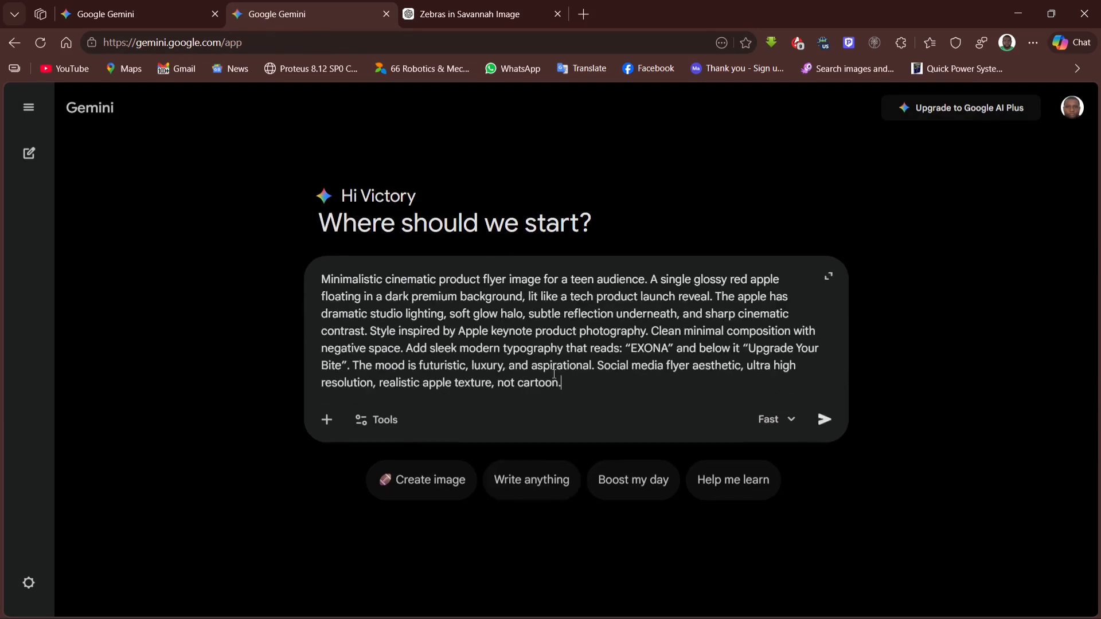
{"action": "left_click", "coordinate": [401, 428]}
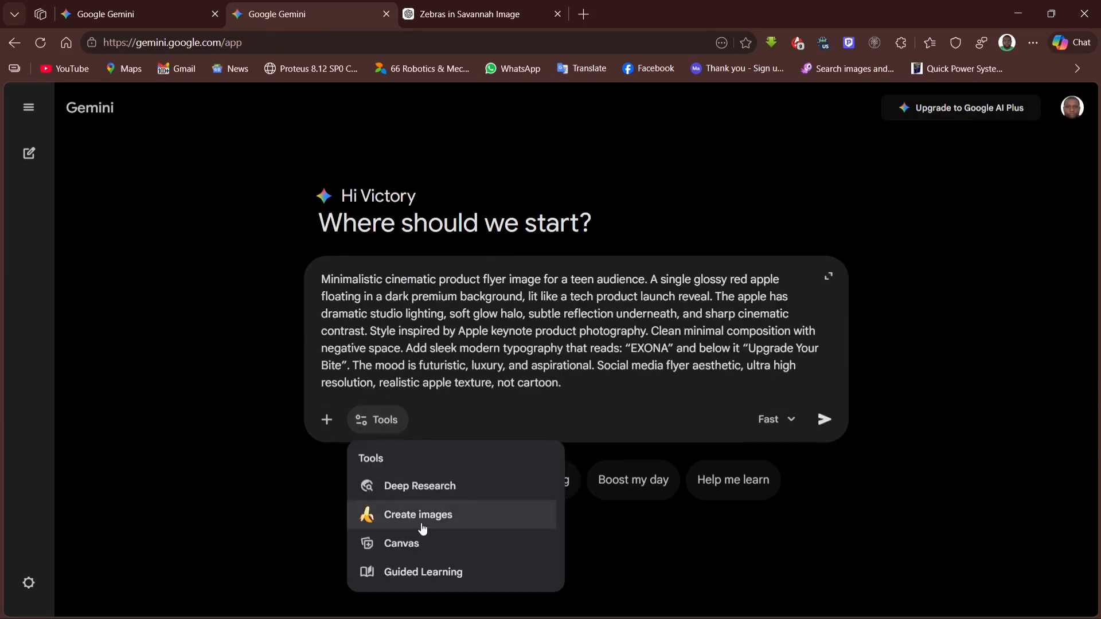
{"action": "left_click", "coordinate": [422, 526]}
{"action": "key", "text": "Return"}
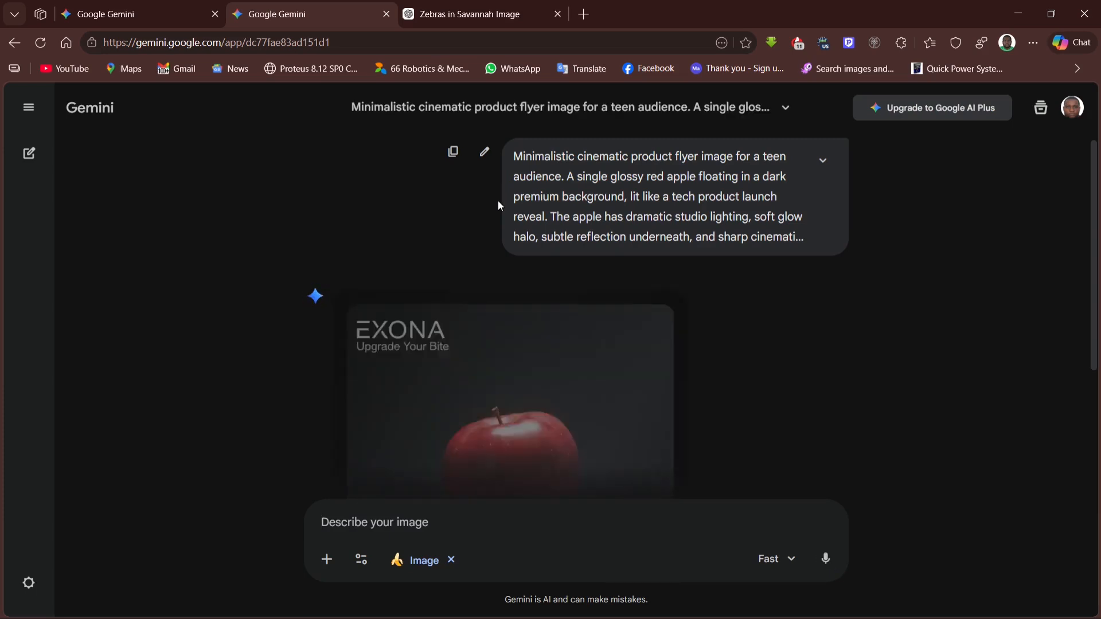
Step: Examine the generated "Upgrade Your Bite" apple flyer in the chat and at full size, then close the enlarged view
{"action": "scroll", "coordinate": [497, 201], "scroll_direction": "down", "scroll_amount": 3}
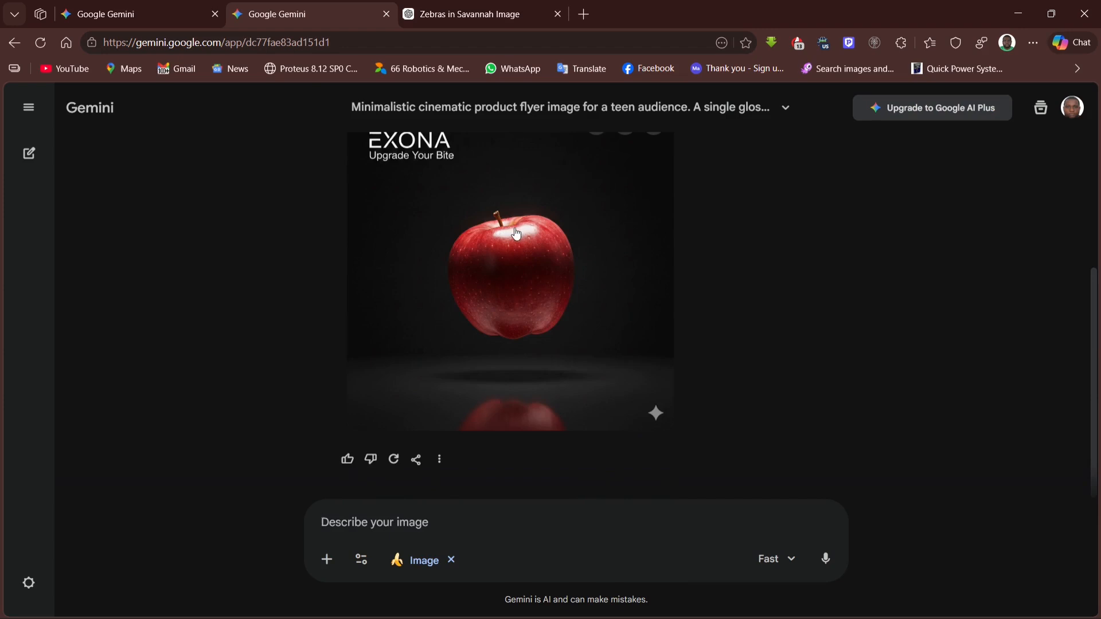
{"action": "scroll", "coordinate": [514, 222], "scroll_direction": "up", "scroll_amount": 1}
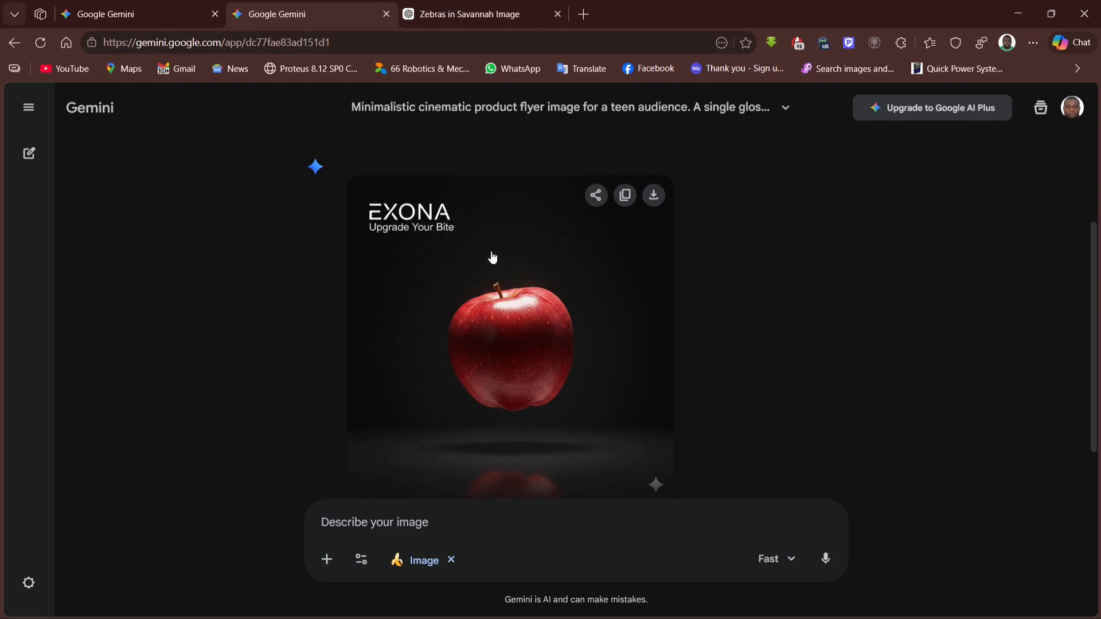
{"action": "scroll", "coordinate": [504, 286], "scroll_direction": "up", "scroll_amount": 2}
{"action": "scroll", "coordinate": [518, 308], "scroll_direction": "down", "scroll_amount": 3}
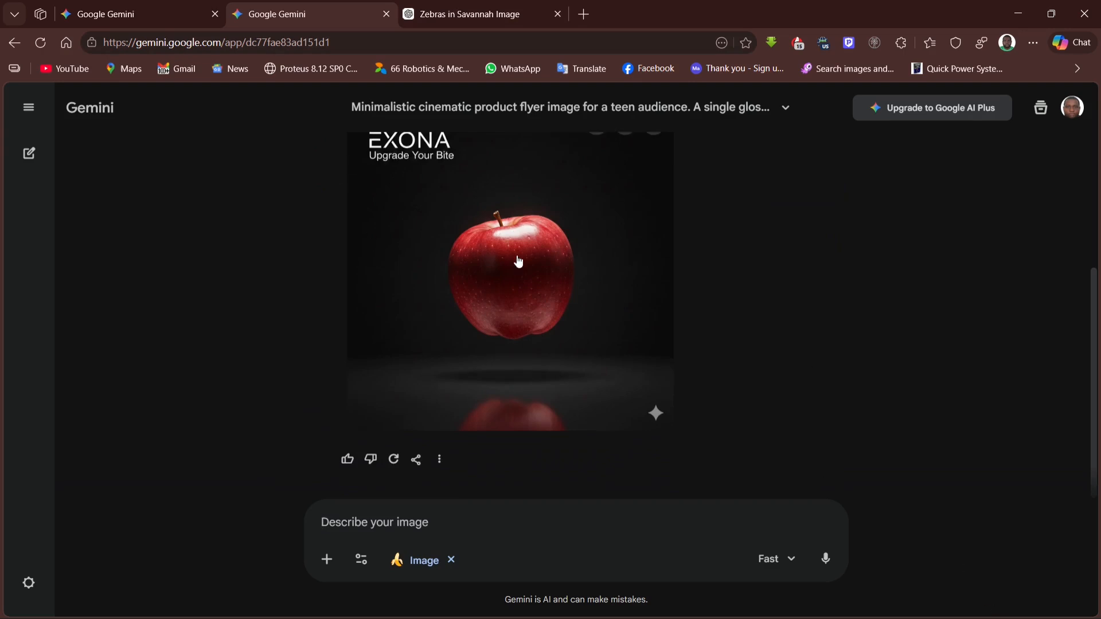
{"action": "scroll", "coordinate": [518, 261], "scroll_direction": "up", "scroll_amount": 1}
{"action": "left_click", "coordinate": [501, 270]}
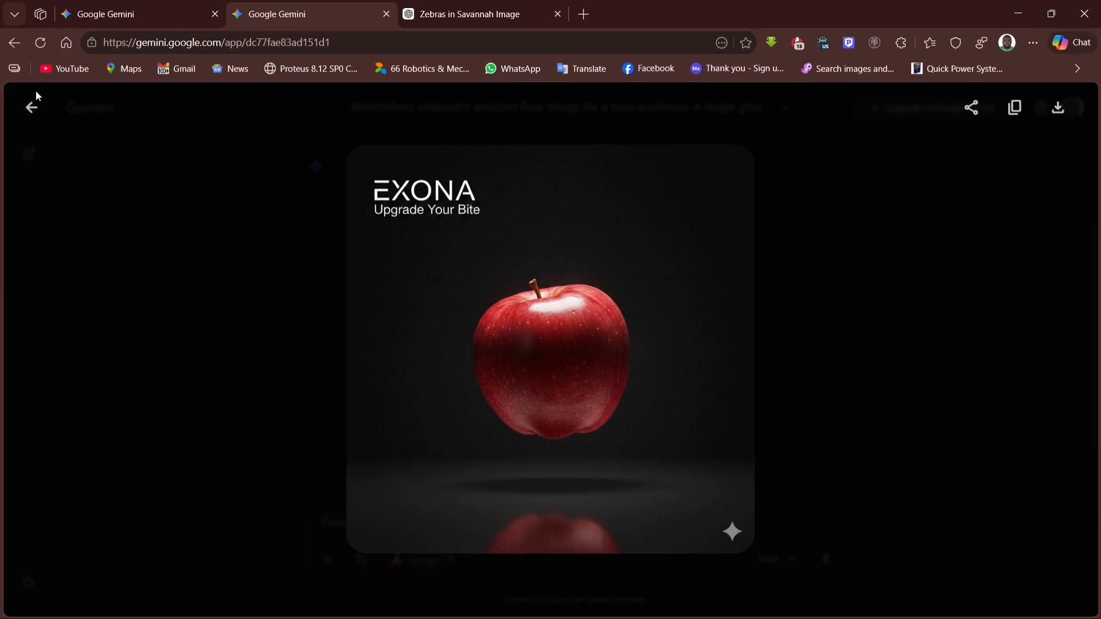
{"action": "left_click", "coordinate": [33, 107]}
Step: Copy the Idea 2 "Battery: 100% Natural" prompt from ChatGPT and submit it in the Gemini image chat
{"action": "left_click", "coordinate": [447, 14]}
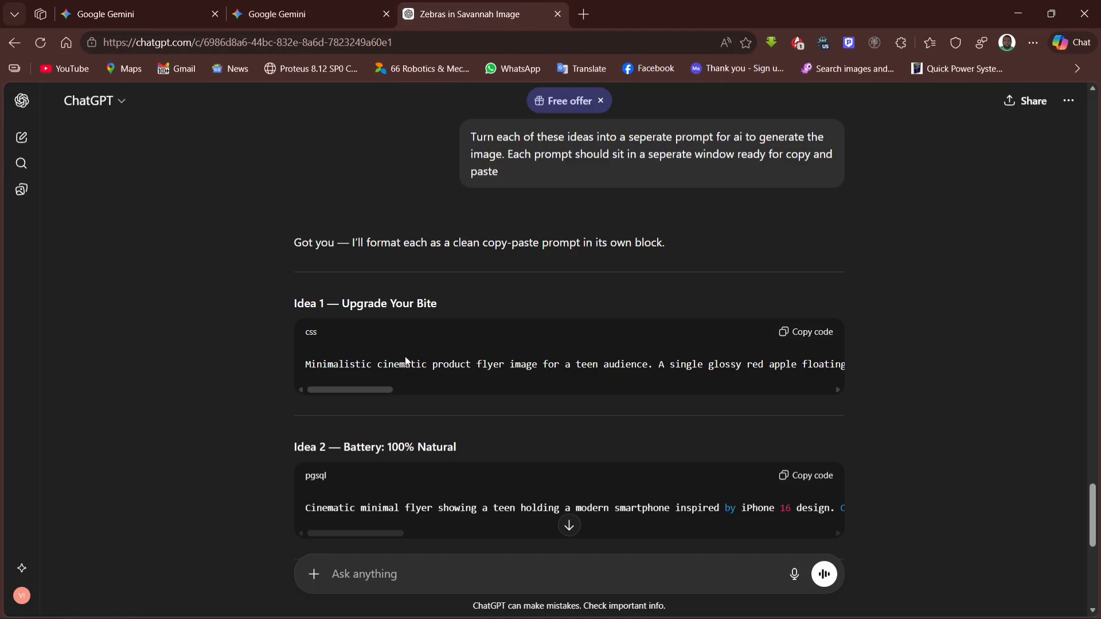
{"action": "scroll", "coordinate": [695, 372], "scroll_direction": "down", "scroll_amount": 2}
{"action": "left_click", "coordinate": [823, 403]}
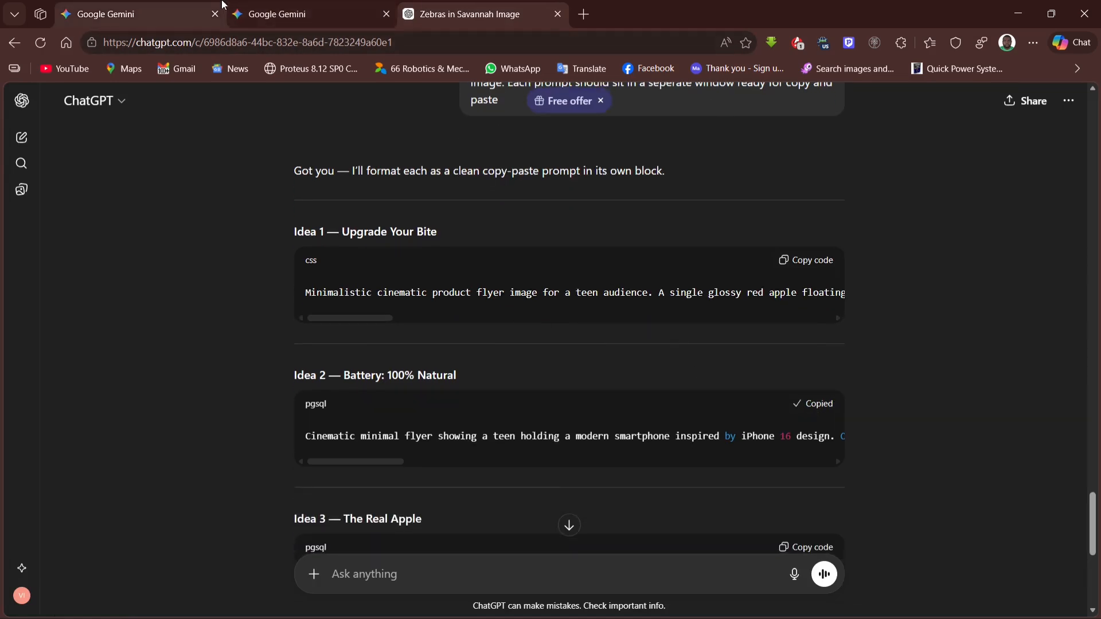
{"action": "left_click", "coordinate": [277, 16]}
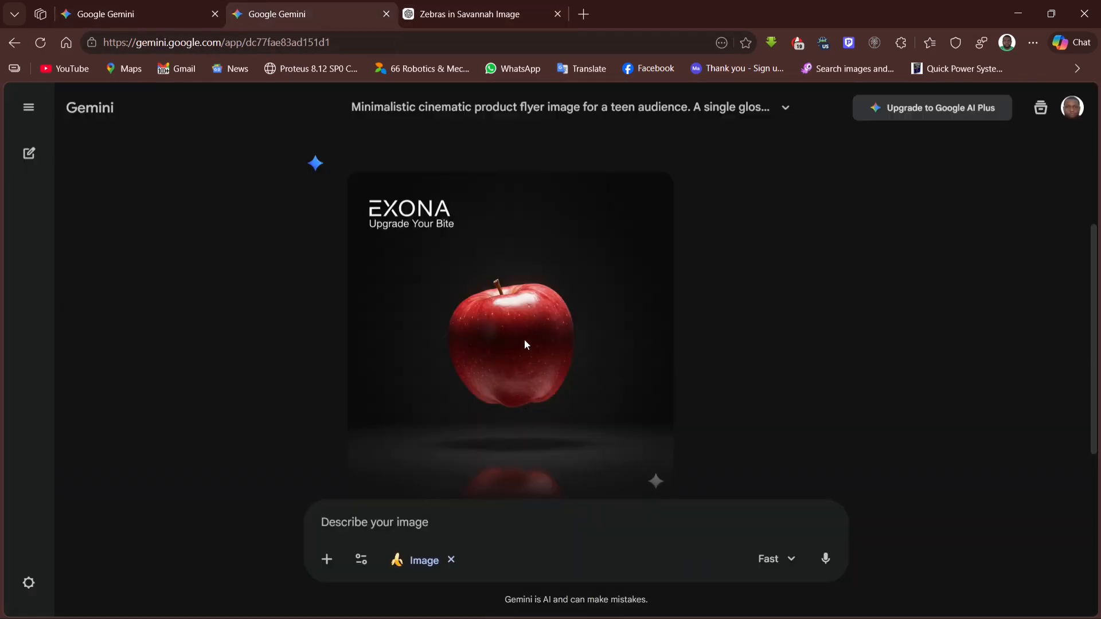
{"action": "key", "text": "ctrl+v"}
{"action": "key", "text": "Return"}
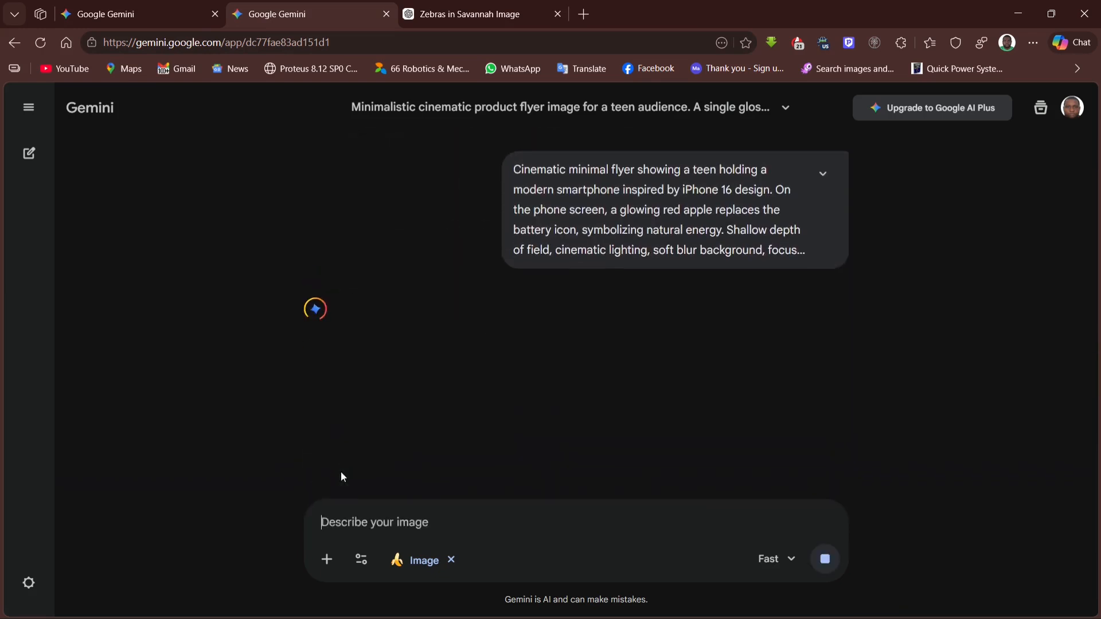
Step: Dismiss the feedback request in the original Gemini conversation and return to the image chat
{"action": "scroll", "coordinate": [542, 275], "scroll_direction": "up", "scroll_amount": 6}
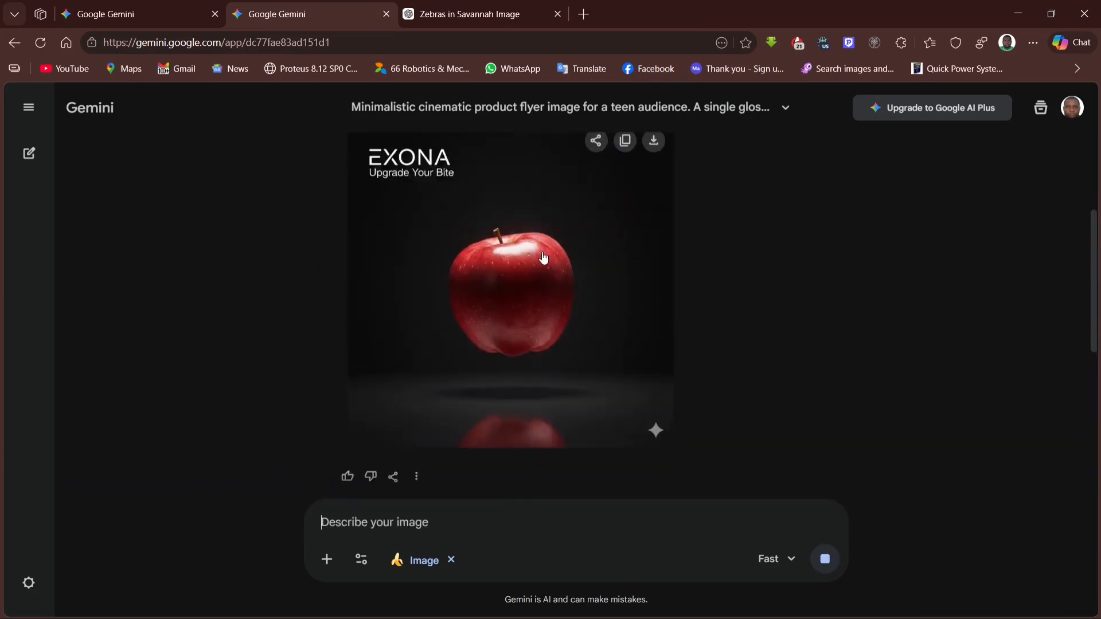
{"action": "scroll", "coordinate": [543, 257], "scroll_direction": "down", "scroll_amount": 4}
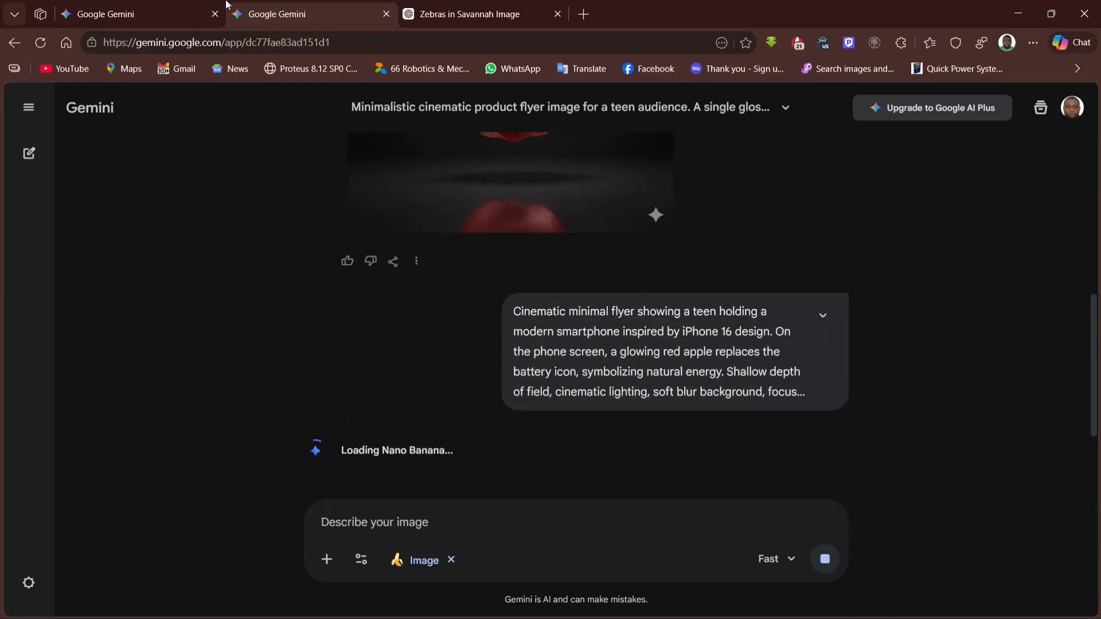
{"action": "left_click", "coordinate": [137, 17]}
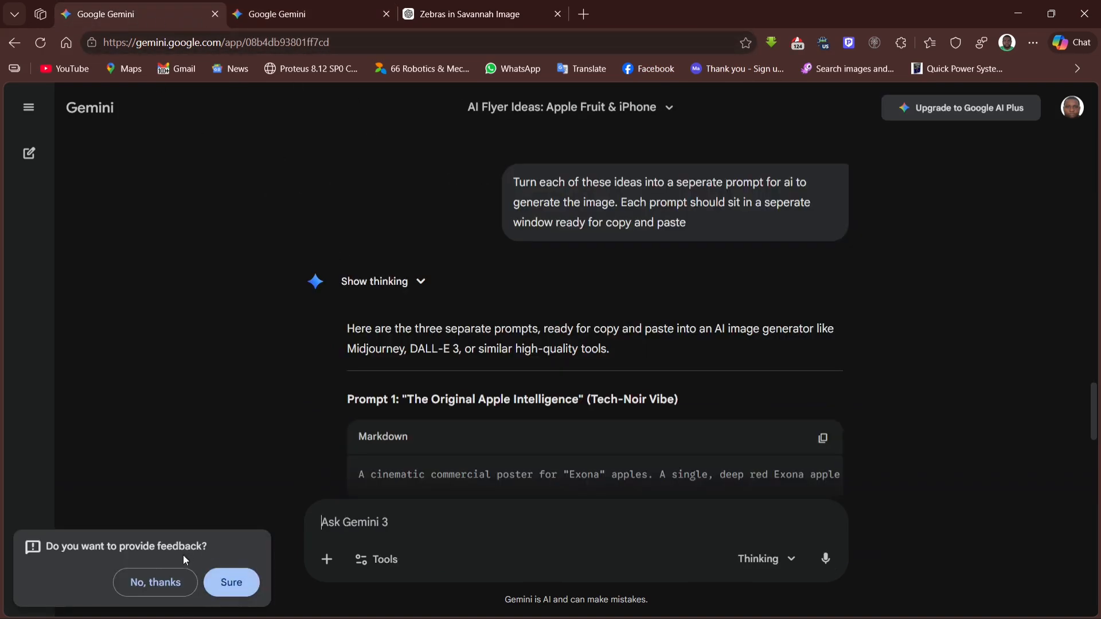
{"action": "left_click", "coordinate": [178, 584]}
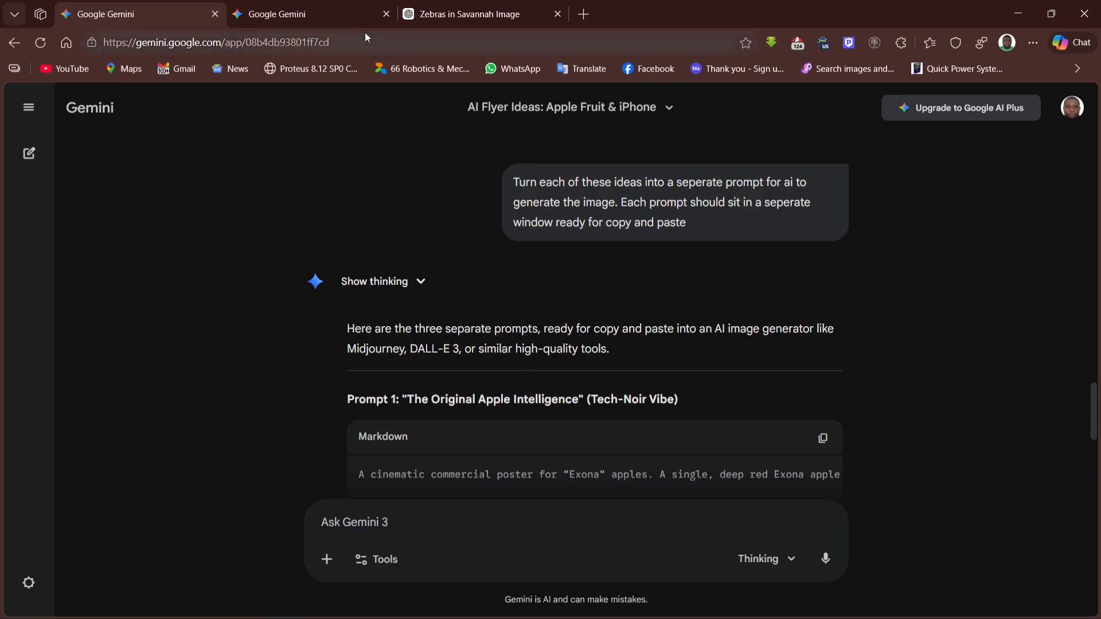
{"action": "left_click", "coordinate": [354, 13]}
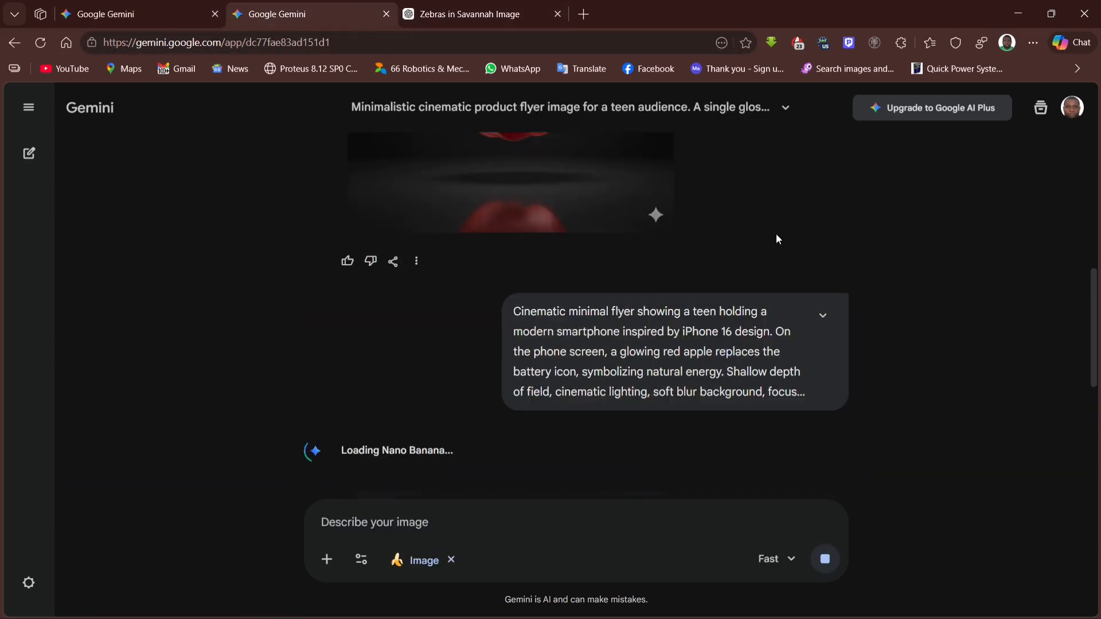
Step: Examine the generated "Recharge different." flyer of the teen holding a phone at full size, then close it
{"action": "scroll", "coordinate": [716, 300], "scroll_direction": "down", "scroll_amount": 4}
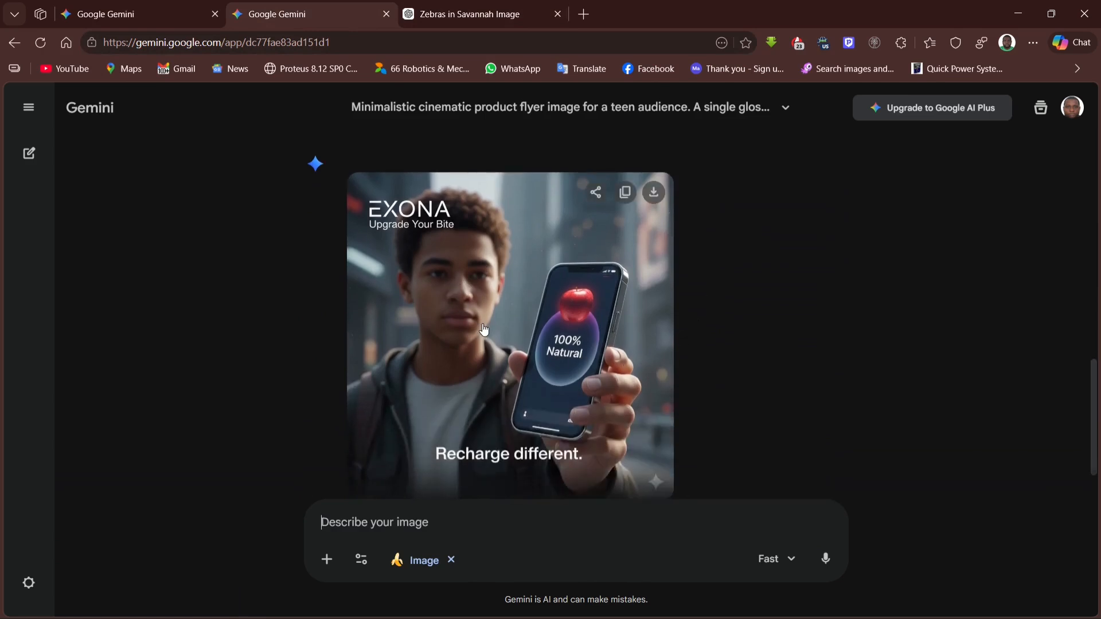
{"action": "scroll", "coordinate": [496, 324], "scroll_direction": "down", "scroll_amount": 1}
{"action": "left_click", "coordinate": [523, 332]}
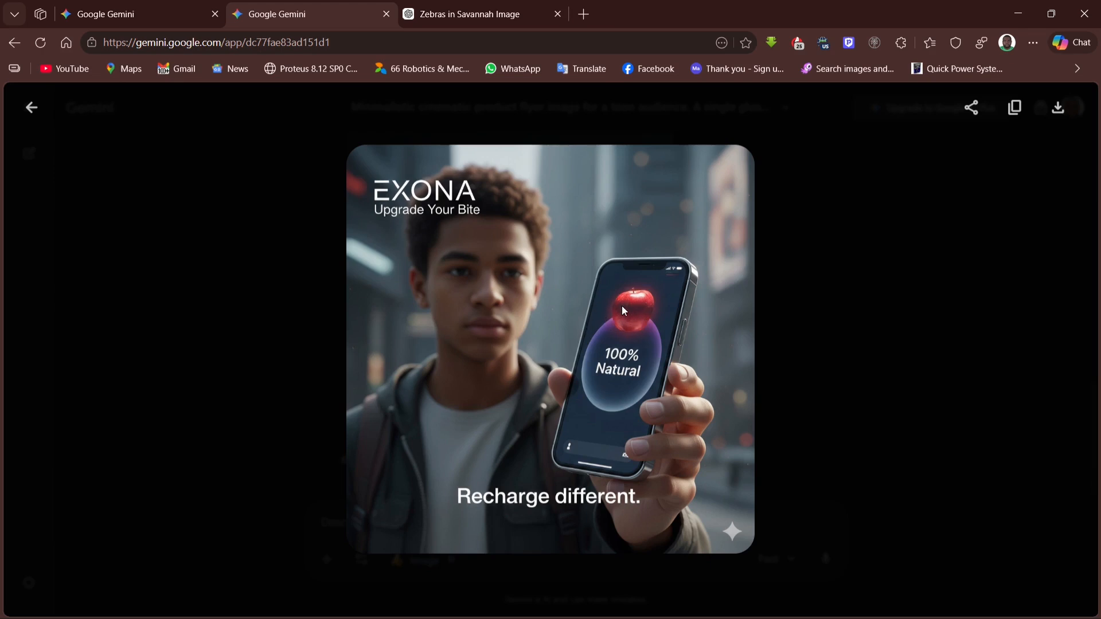
{"action": "left_click", "coordinate": [32, 108]}
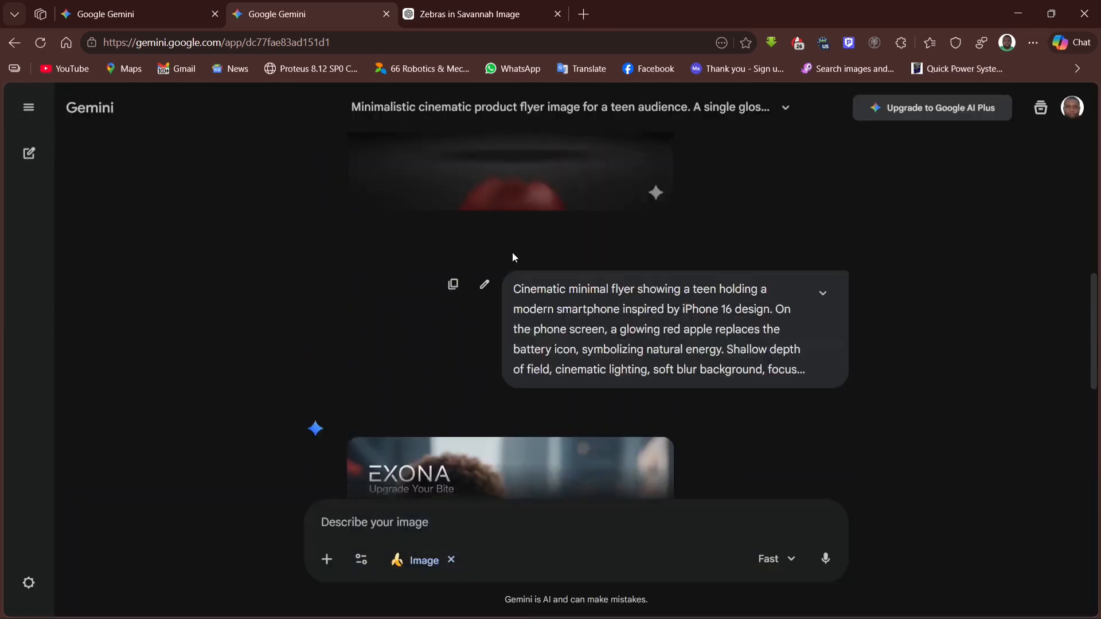
Step: Reopen the "Upgrade Your Bite" apple flyer at full size and compare its branding text with the teen-and-phone flyer
{"action": "scroll", "coordinate": [512, 256], "scroll_direction": "up", "scroll_amount": 3}
{"action": "left_click", "coordinate": [525, 253]}
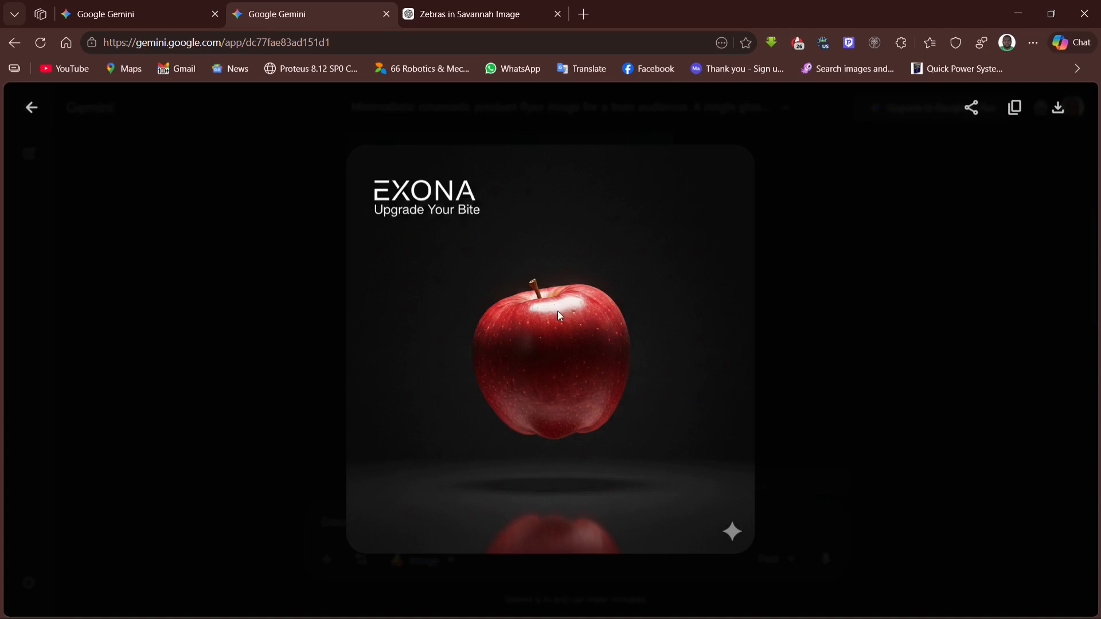
{"action": "left_click", "coordinate": [32, 108]}
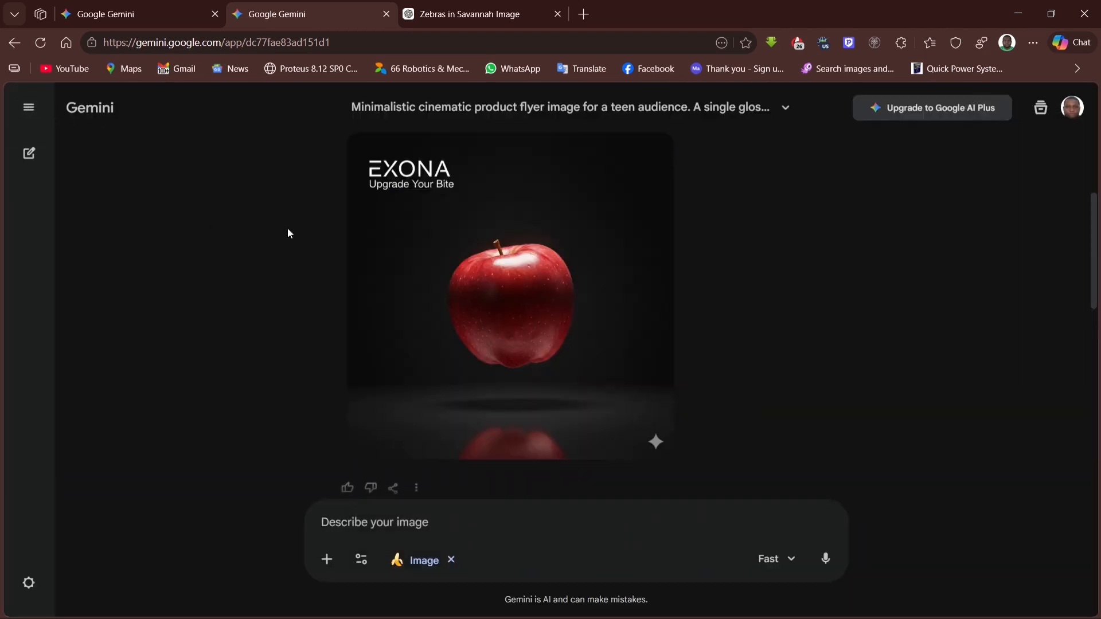
{"action": "scroll", "coordinate": [287, 228], "scroll_direction": "down", "scroll_amount": 10}
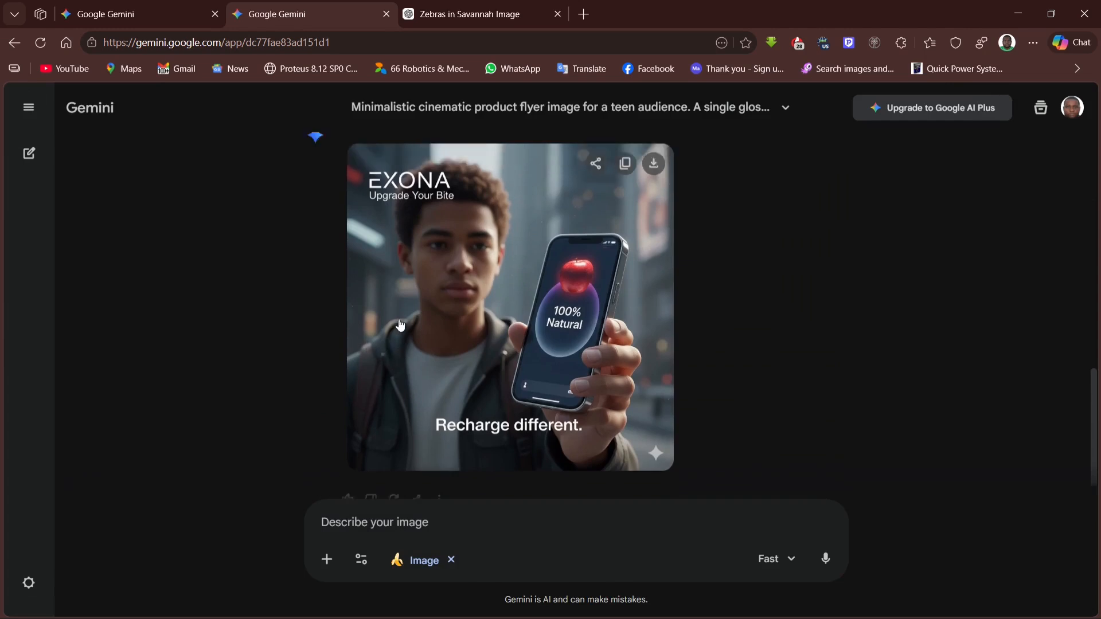
{"action": "scroll", "coordinate": [413, 324], "scroll_direction": "up", "scroll_amount": 10}
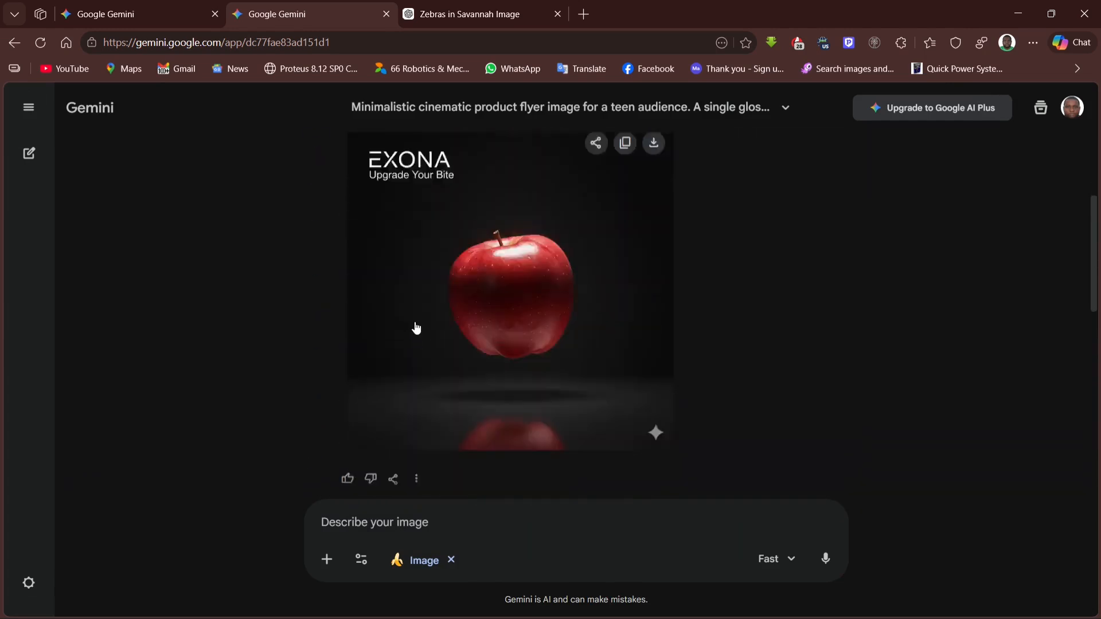
{"action": "scroll", "coordinate": [415, 324], "scroll_direction": "down", "scroll_amount": 8}
{"action": "scroll", "coordinate": [445, 319], "scroll_direction": "up", "scroll_amount": 5}
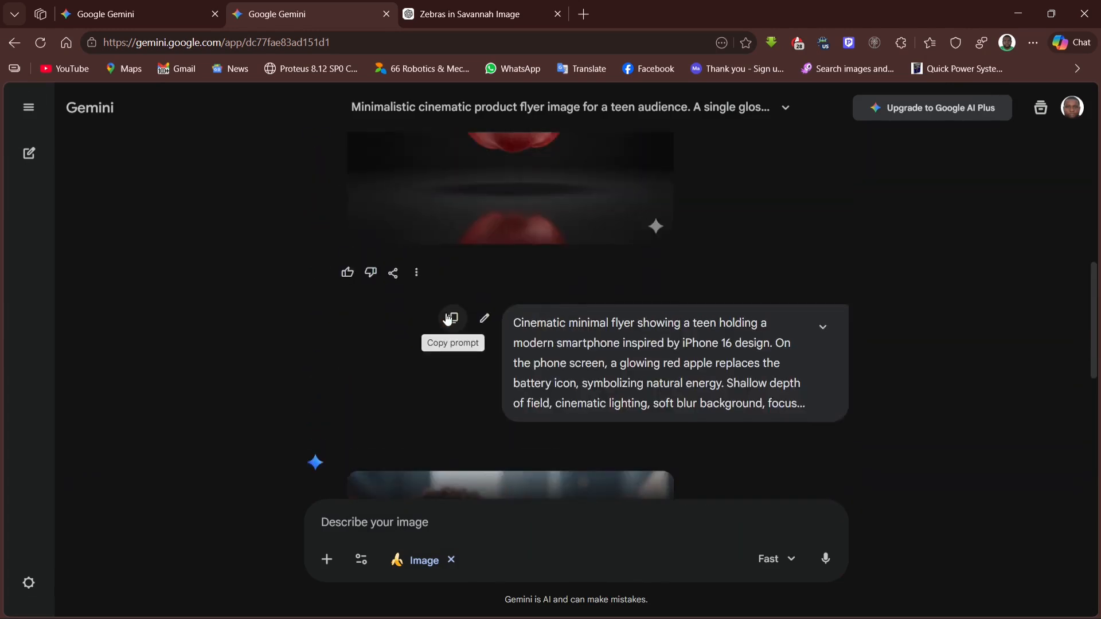
{"action": "scroll", "coordinate": [447, 320], "scroll_direction": "down", "scroll_amount": 4}
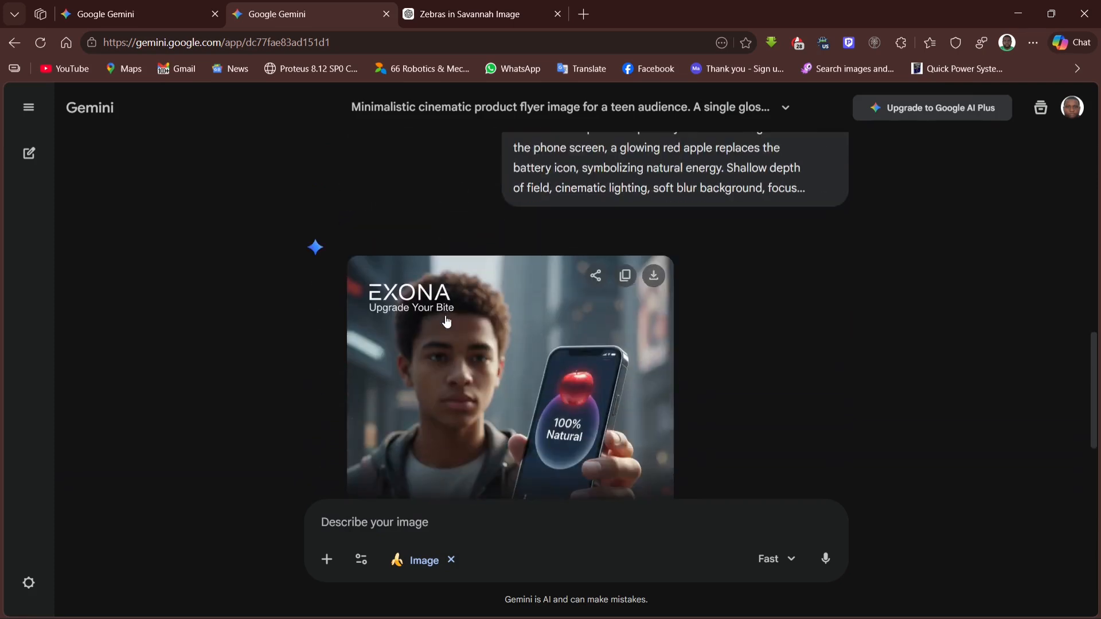
{"action": "scroll", "coordinate": [447, 321], "scroll_direction": "down", "scroll_amount": 3}
Step: Copy the Idea 3 "The Real Apple" prompt from ChatGPT and submit it in the Gemini image chat
{"action": "left_click", "coordinate": [482, 13]}
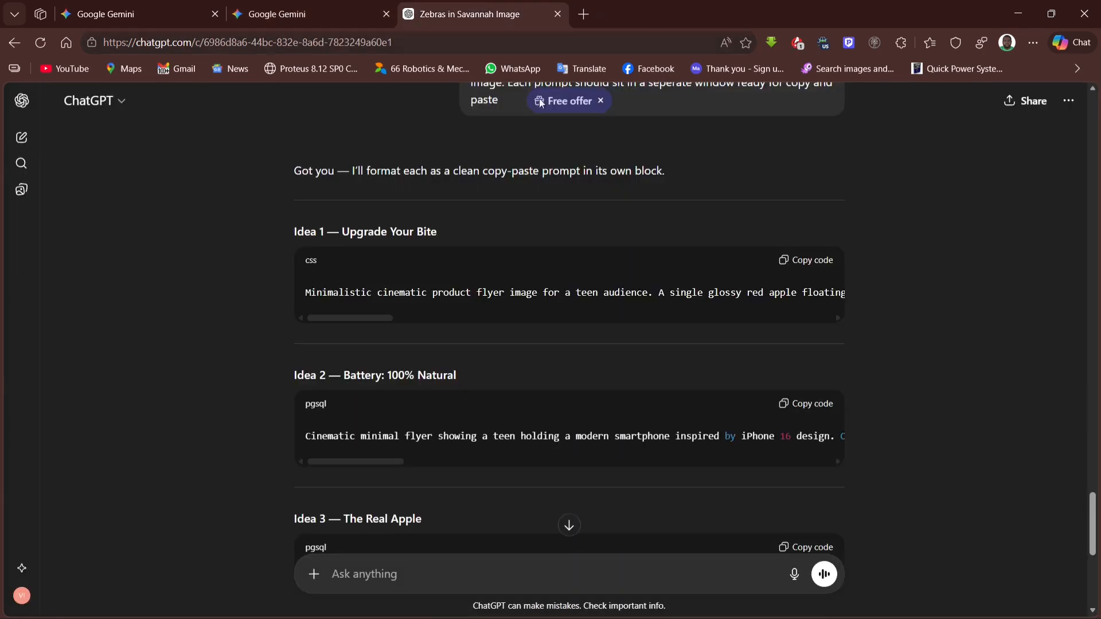
{"action": "scroll", "coordinate": [644, 269], "scroll_direction": "down", "scroll_amount": 5}
{"action": "left_click", "coordinate": [821, 261]}
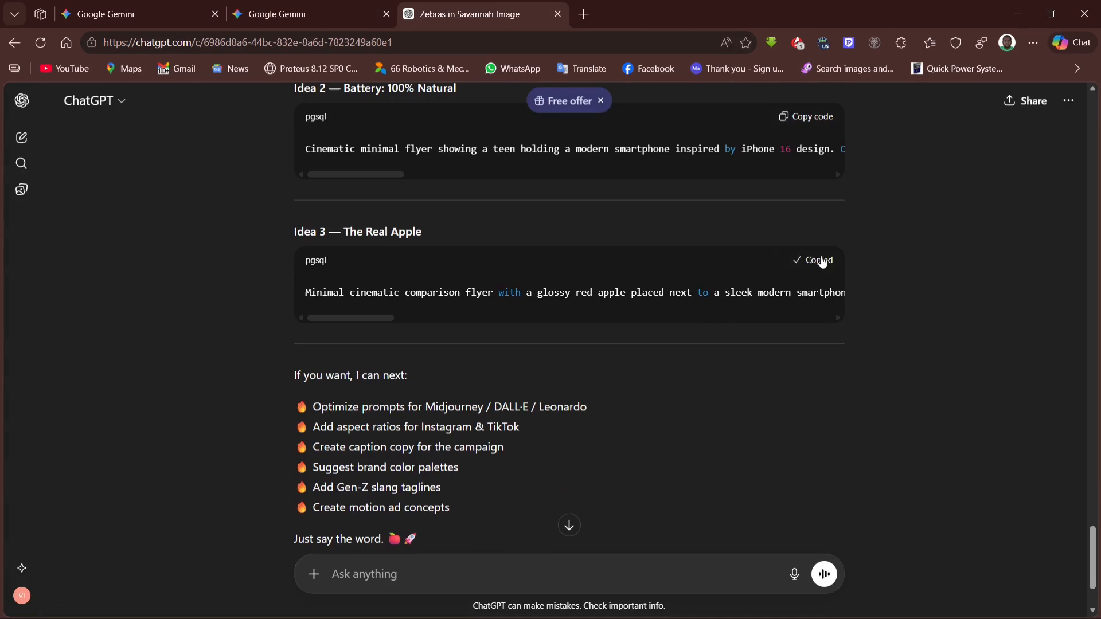
{"action": "left_click", "coordinate": [301, 14]}
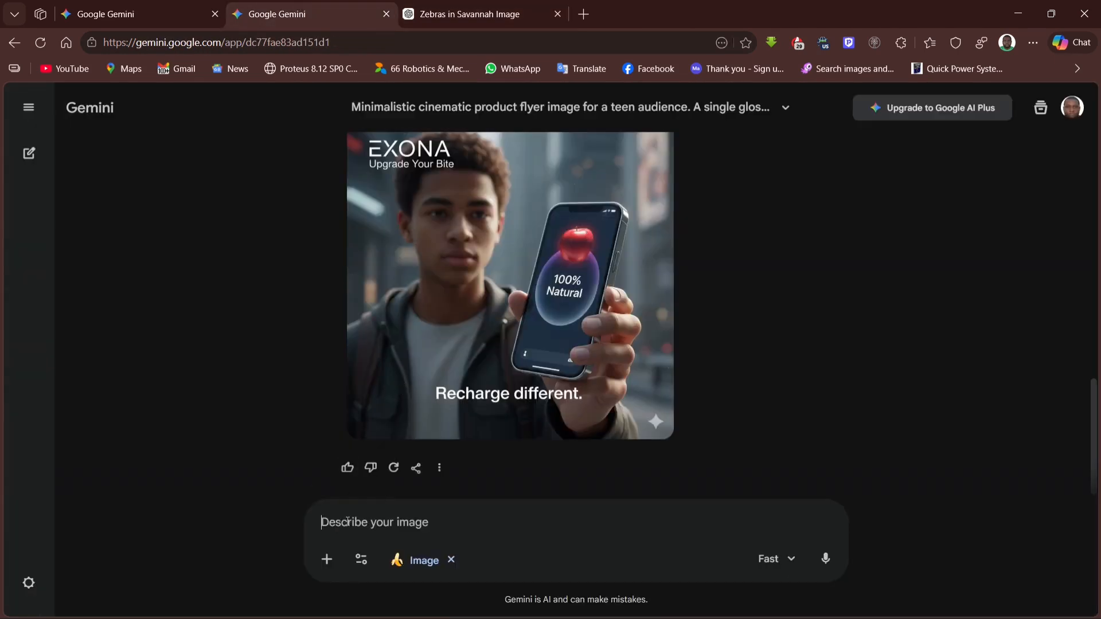
{"action": "key", "text": "ctrl+v"}
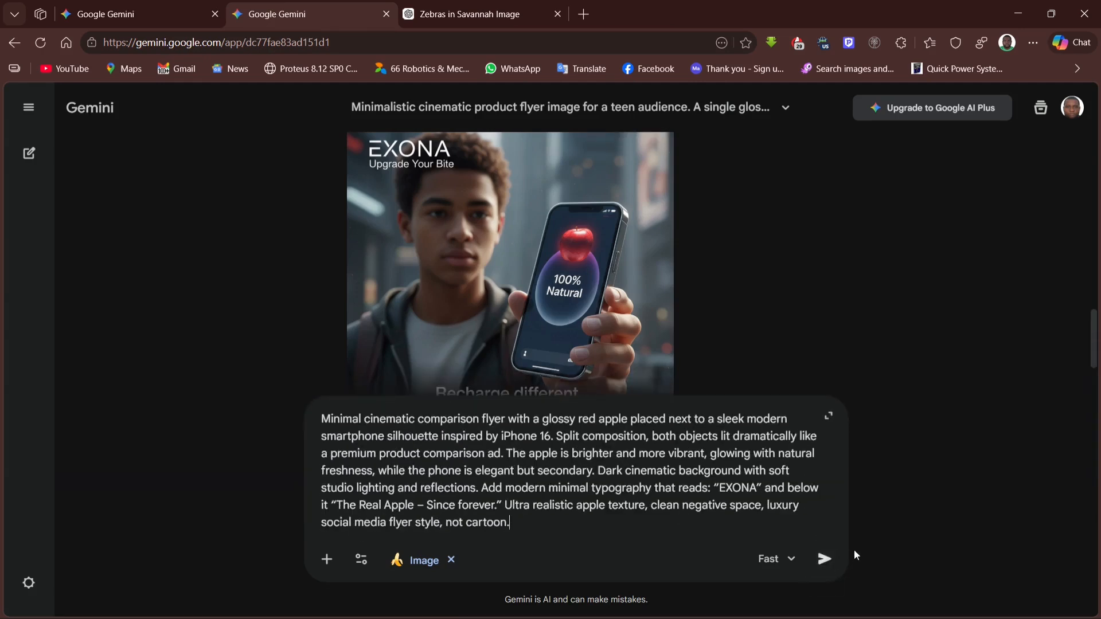
{"action": "left_click", "coordinate": [825, 559]}
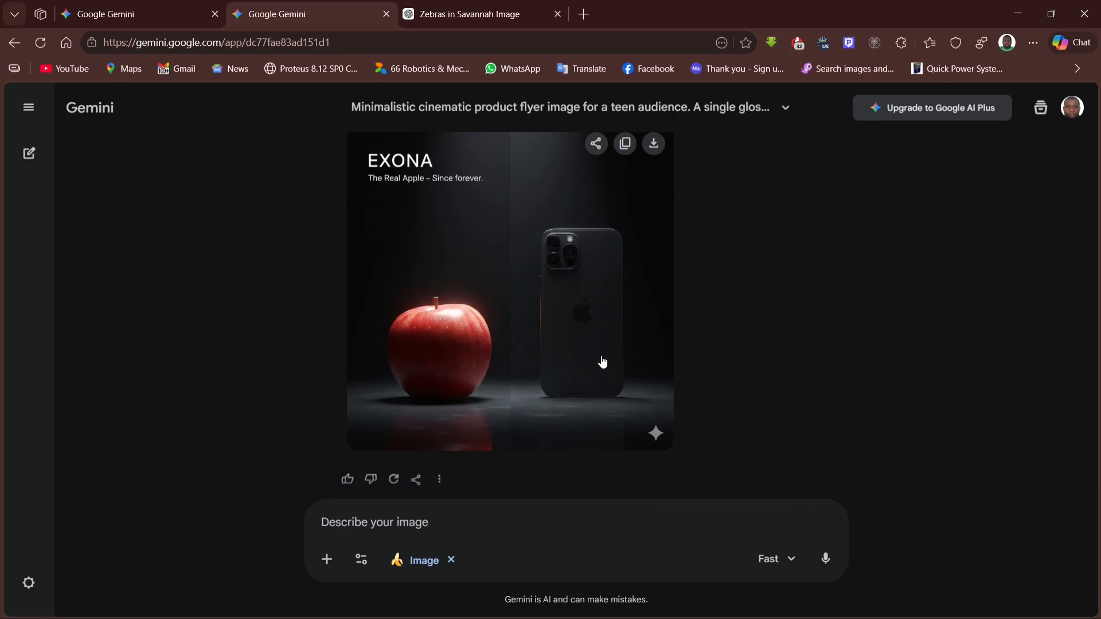
Step: Inspect the "The Real Apple – Since forever." flyer at full size, then go back to the earlier flyers in the chat
{"action": "scroll", "coordinate": [578, 373], "scroll_direction": "down", "scroll_amount": 1}
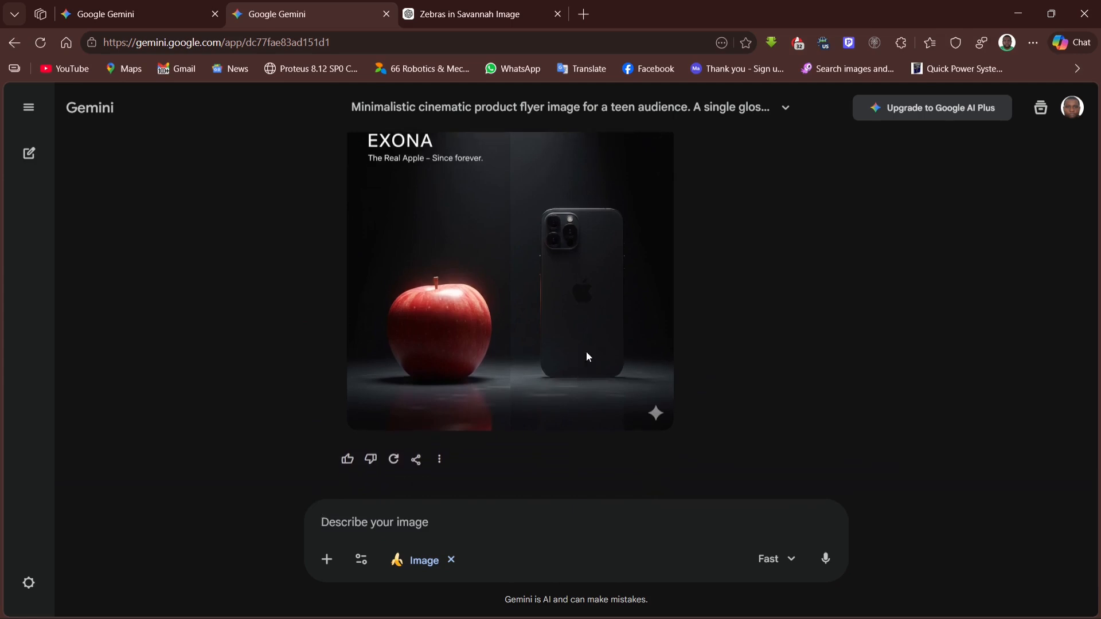
{"action": "left_click", "coordinate": [585, 353]}
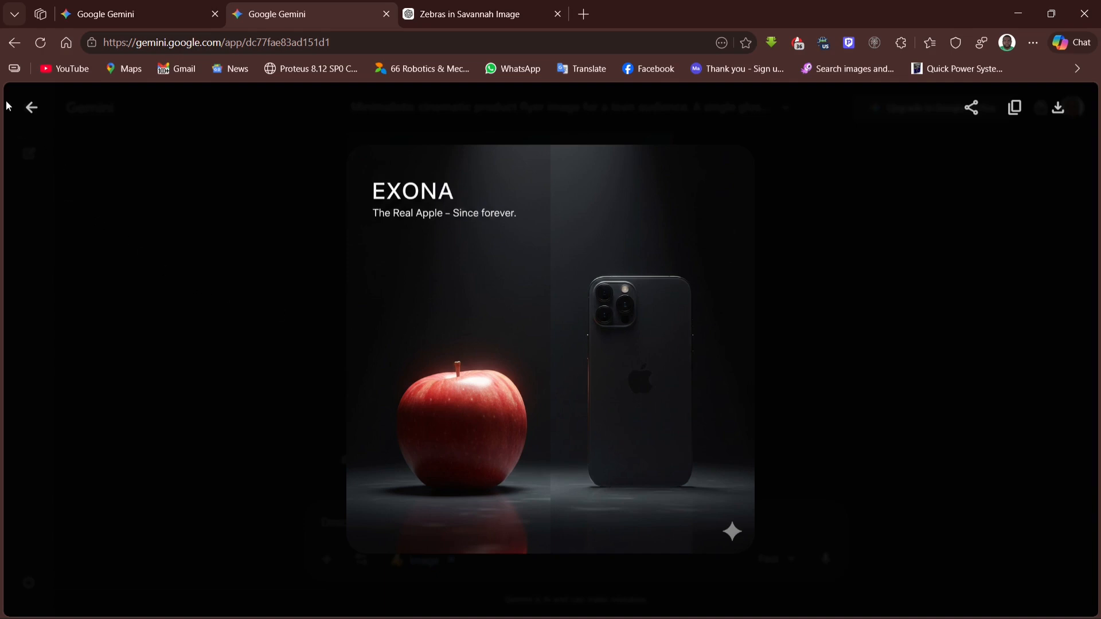
{"action": "left_click", "coordinate": [26, 113]}
{"action": "left_click", "coordinate": [589, 338]}
{"action": "left_click", "coordinate": [33, 108]}
{"action": "scroll", "coordinate": [551, 350], "scroll_direction": "up", "scroll_amount": 10}
{"action": "scroll", "coordinate": [554, 367], "scroll_direction": "up", "scroll_amount": 4}
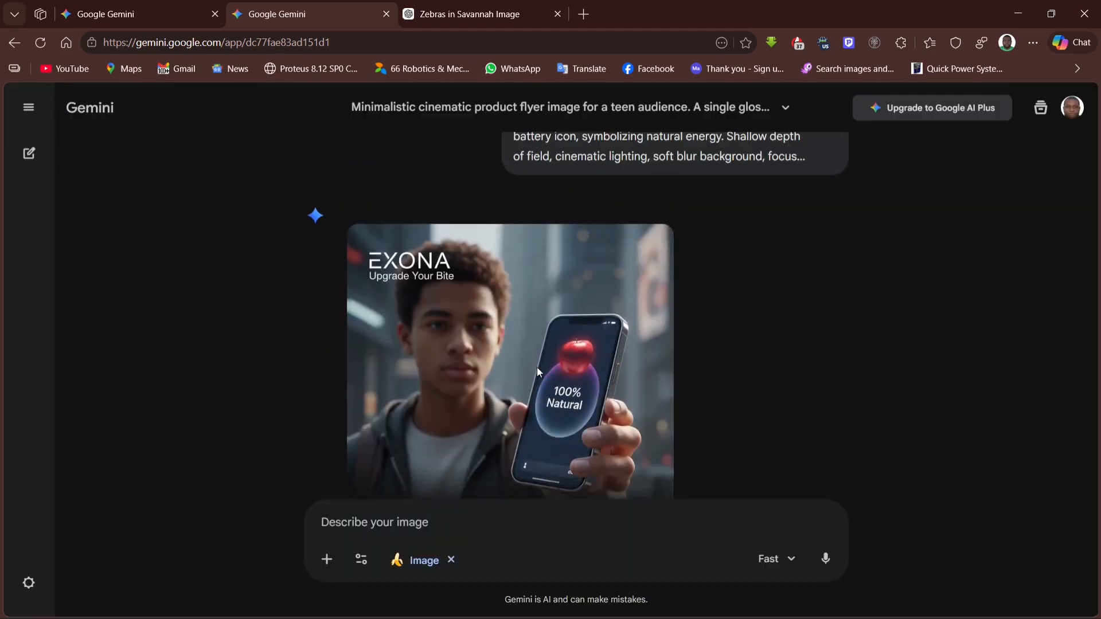
Step: Recheck the "Recharge different." teen-and-phone flyer at full size, then return to the floating-apple flyer in the chat
{"action": "left_click", "coordinate": [536, 365]}
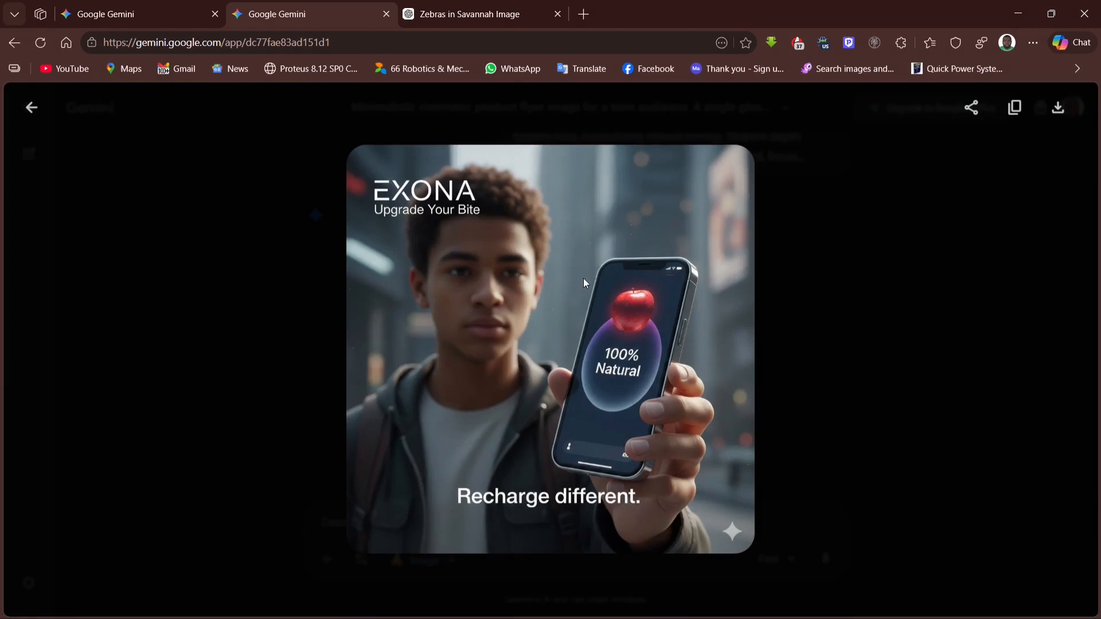
{"action": "left_click", "coordinate": [31, 108]}
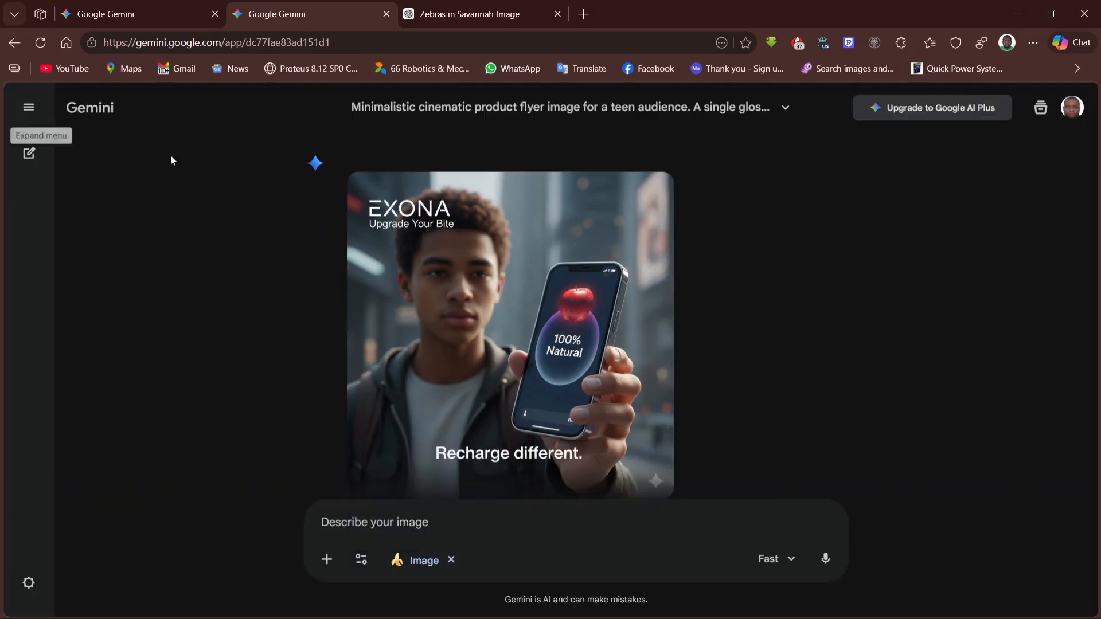
{"action": "scroll", "coordinate": [570, 318], "scroll_direction": "up", "scroll_amount": 10}
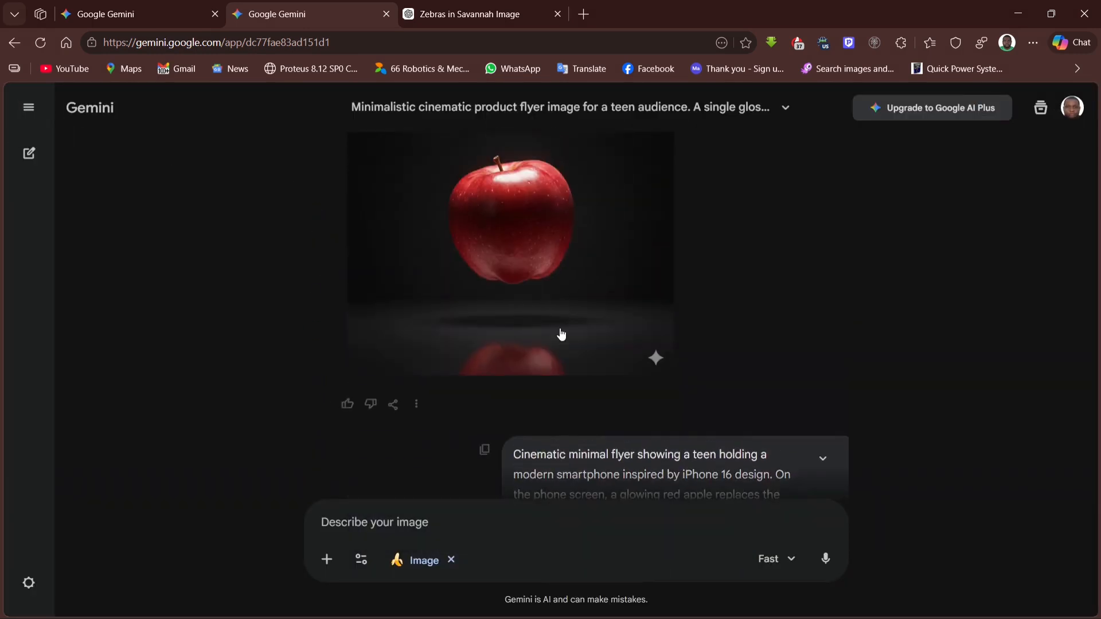
Step: Copy Prompt 1 "The Original Apple Intelligence" from the Gemini flyer-ideas chat and submit it in the Gemini image chat
{"action": "left_click", "coordinate": [133, 11]}
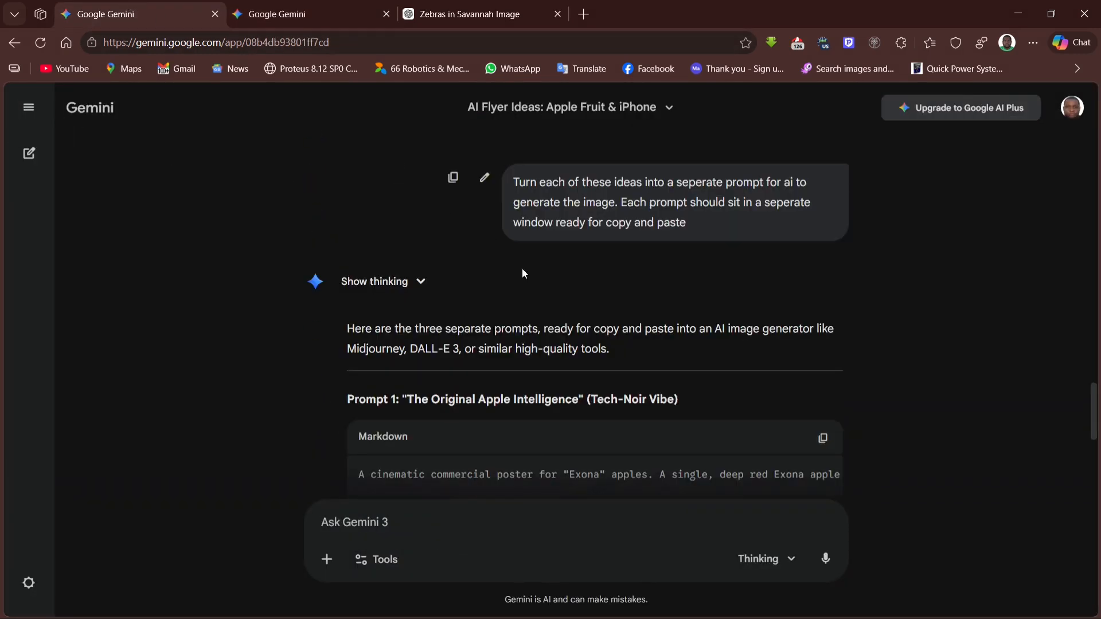
{"action": "scroll", "coordinate": [630, 275], "scroll_direction": "down", "scroll_amount": 3}
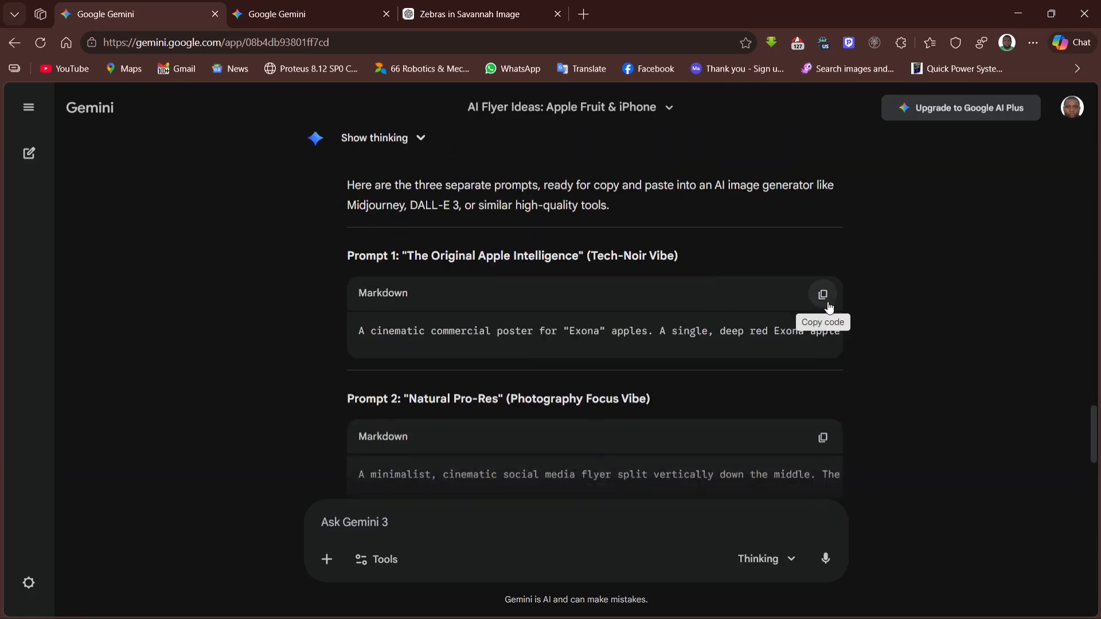
{"action": "left_click", "coordinate": [823, 296]}
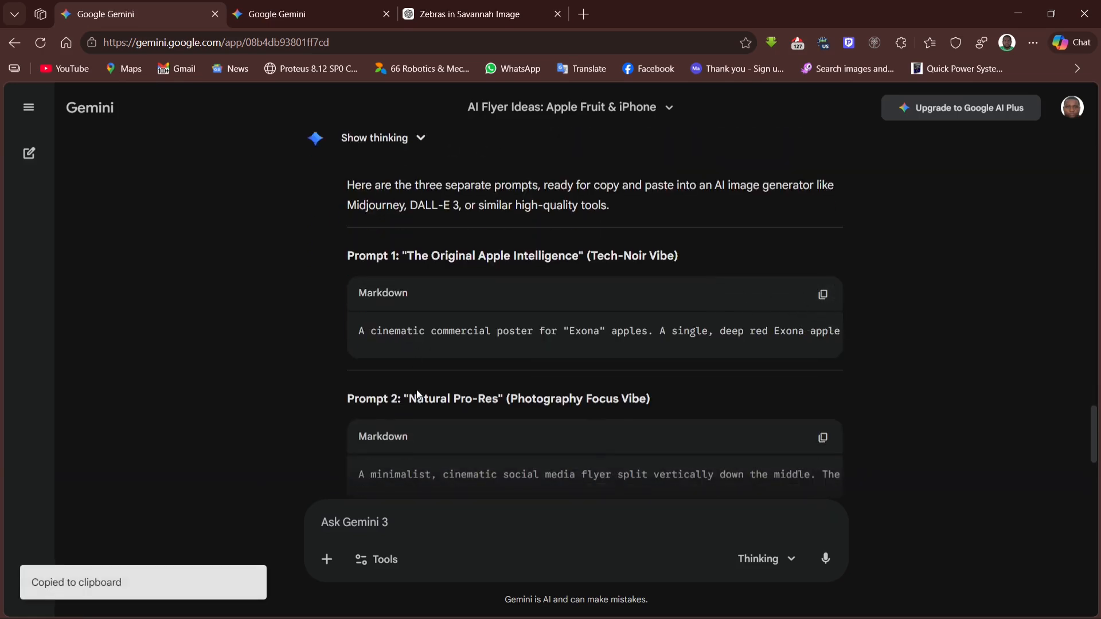
{"action": "left_click", "coordinate": [275, 14]}
{"action": "scroll", "coordinate": [497, 336], "scroll_direction": "down", "scroll_amount": 7}
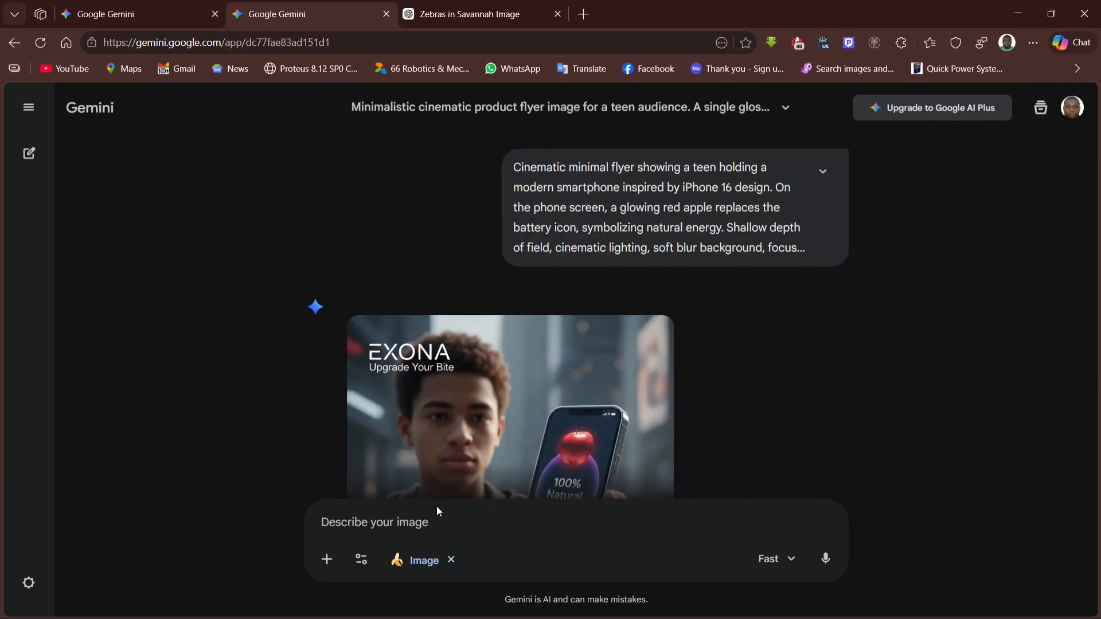
{"action": "key", "text": "ctrl+v"}
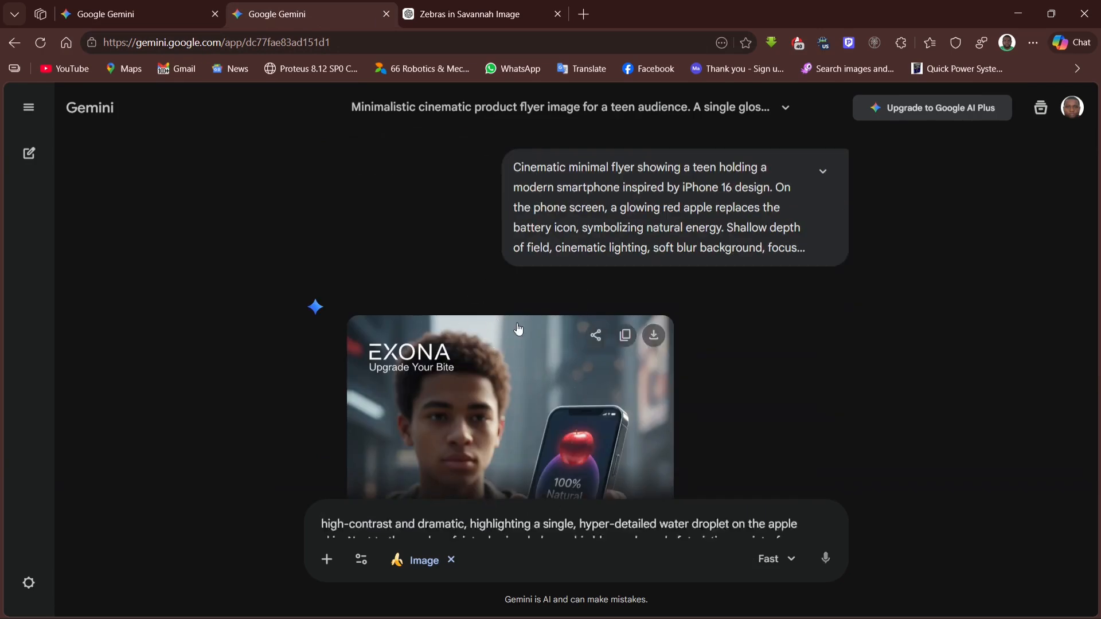
{"action": "left_click", "coordinate": [825, 559]}
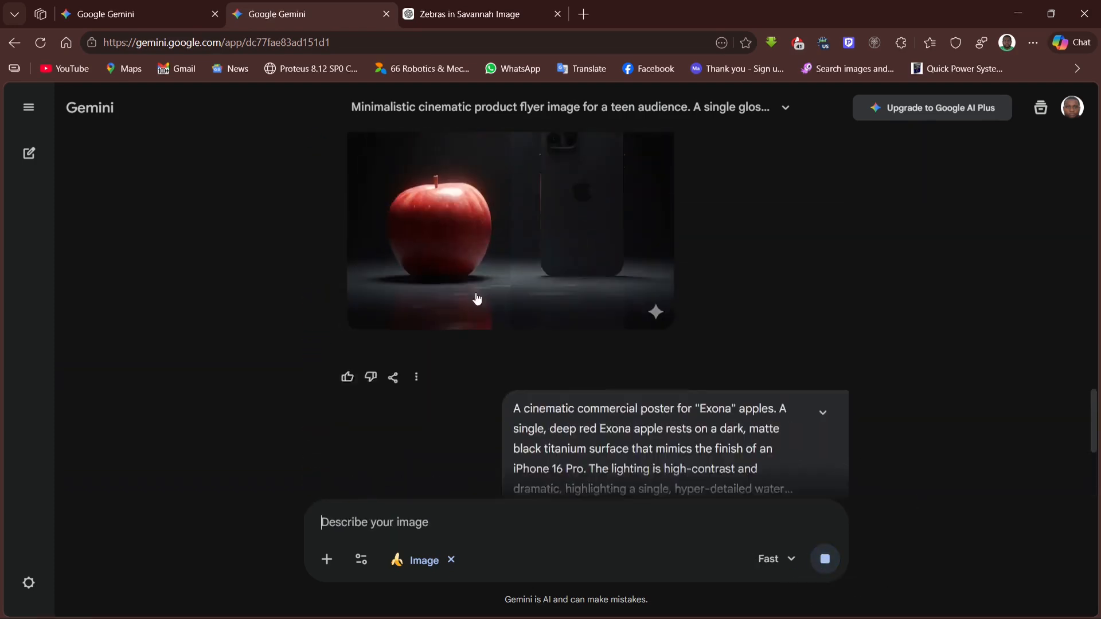
Step: Copy the Idea 1 "Upgrade Your Bite" prompt in ChatGPT and submit it in the same ChatGPT conversation
{"action": "left_click", "coordinate": [493, 14]}
{"action": "scroll", "coordinate": [585, 202], "scroll_direction": "up", "scroll_amount": 4}
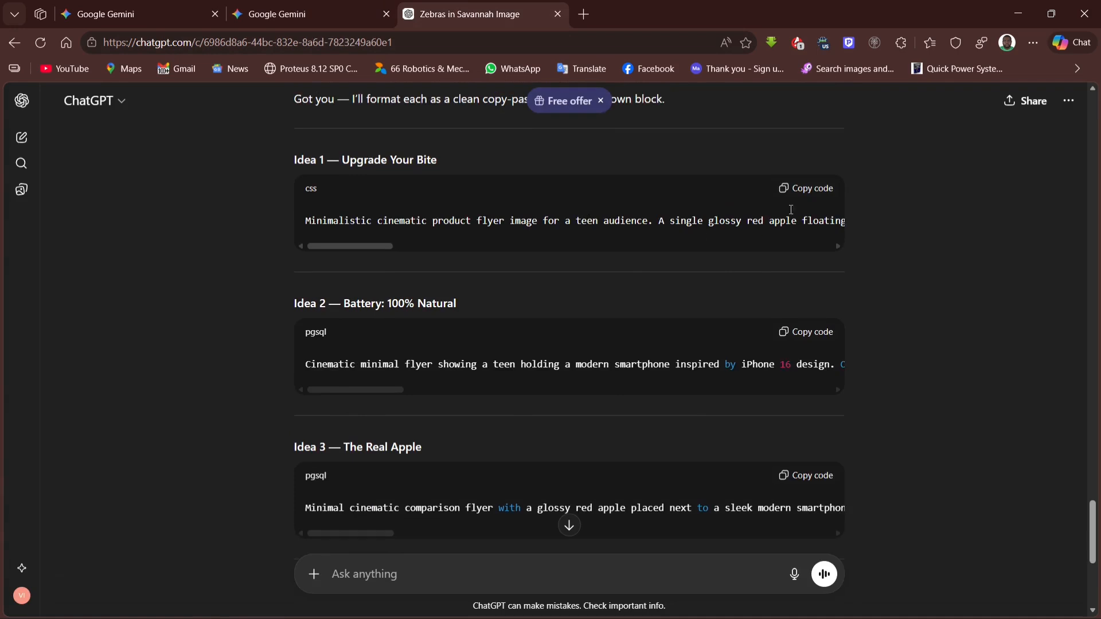
{"action": "left_click", "coordinate": [811, 189]}
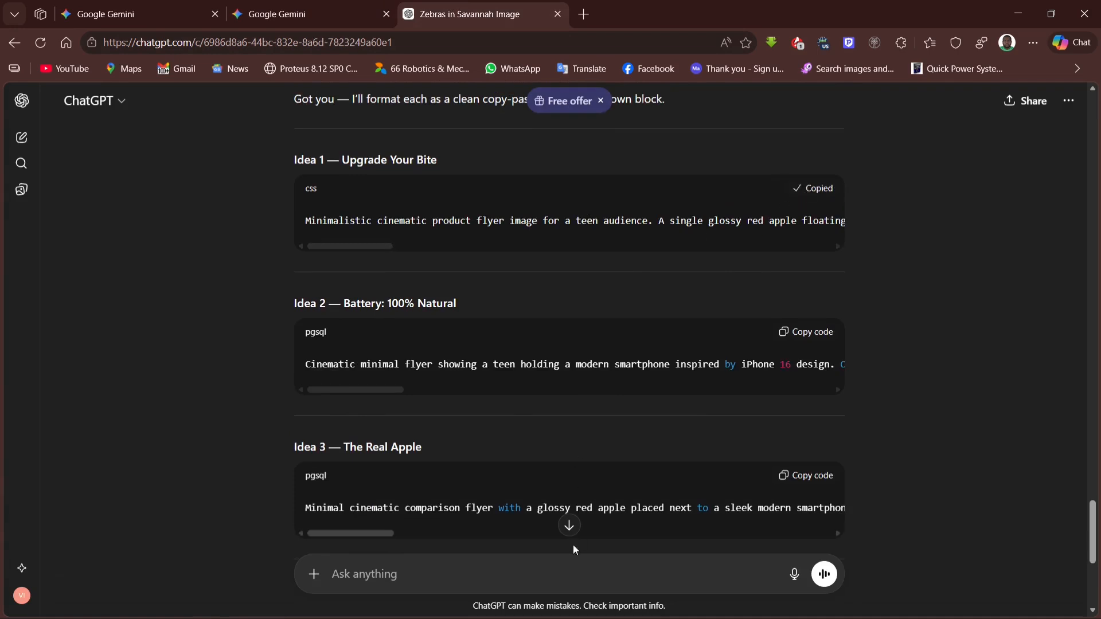
{"action": "left_click", "coordinate": [572, 573]}
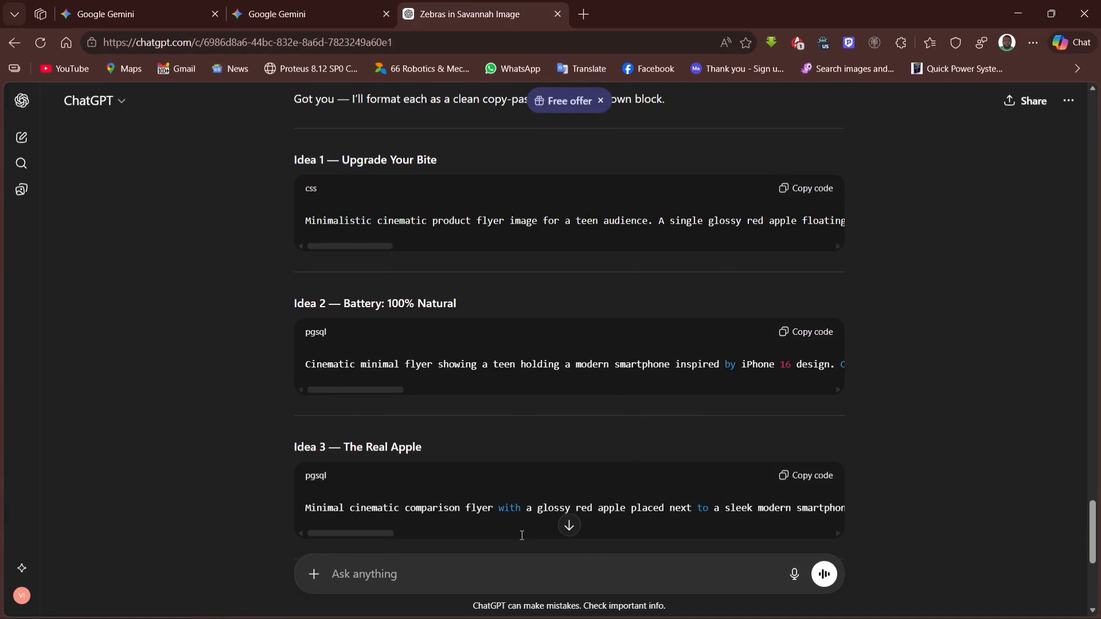
{"action": "key", "text": "ctrl+v"}
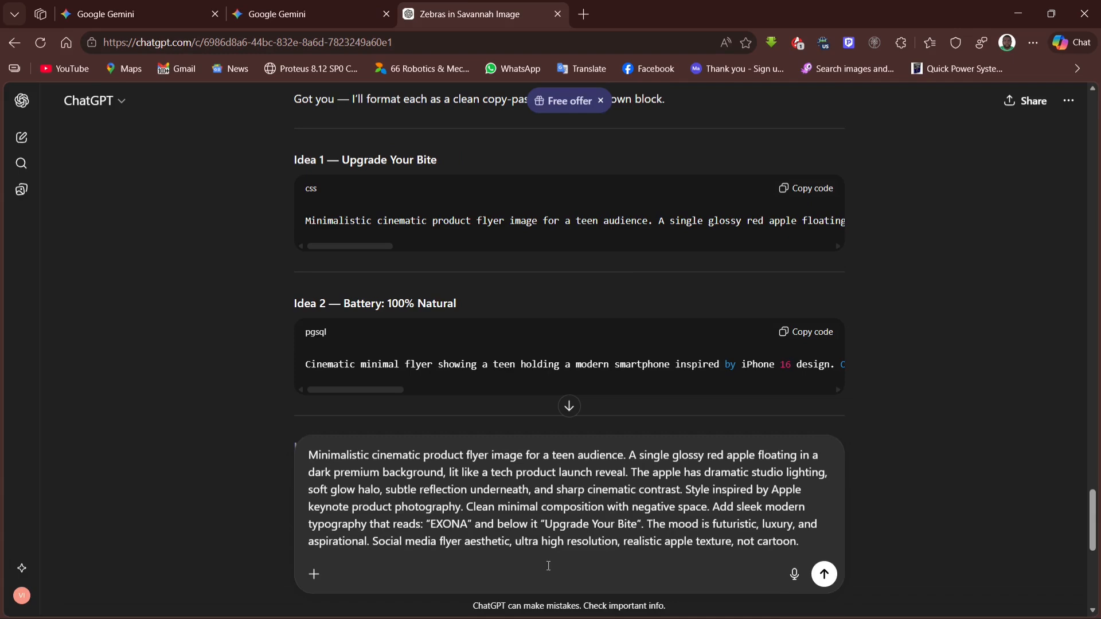
{"action": "left_click", "coordinate": [824, 575]}
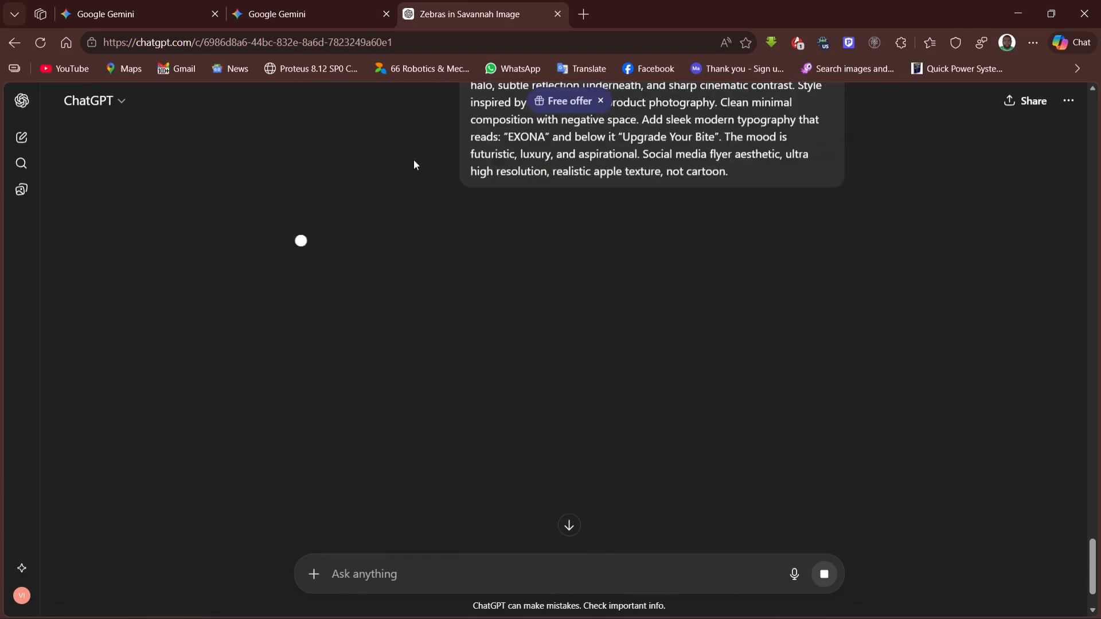
Step: Return to the Gemini image chat and examine the Exona flyer of the apple on a phone, including at full size
{"action": "left_click", "coordinate": [271, 5]}
{"action": "scroll", "coordinate": [572, 281], "scroll_direction": "down", "scroll_amount": 10}
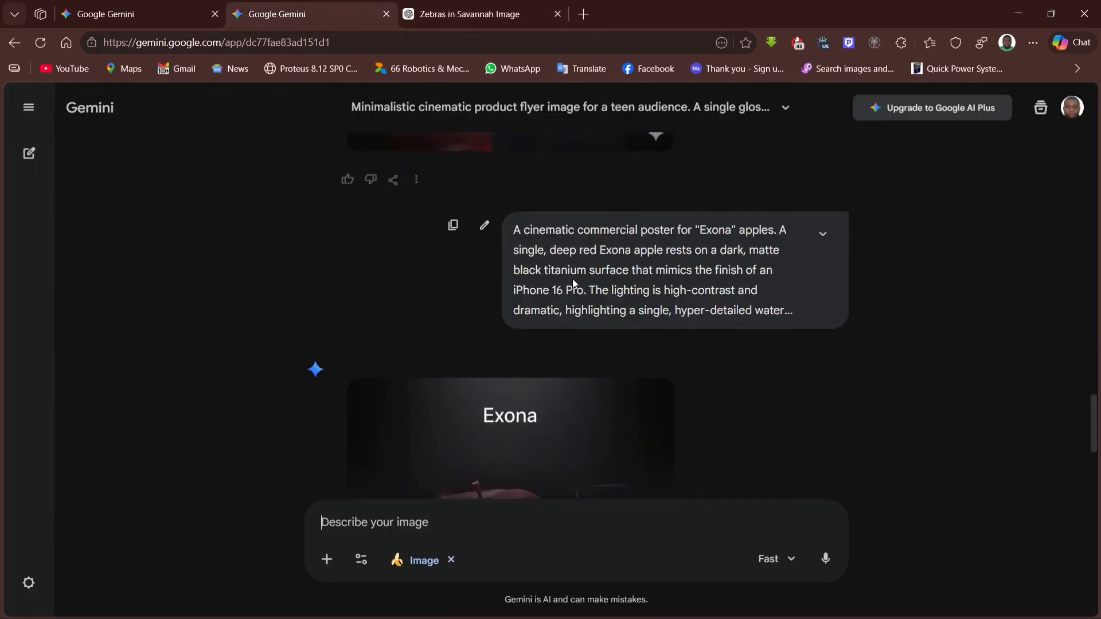
{"action": "left_click", "coordinate": [495, 317]}
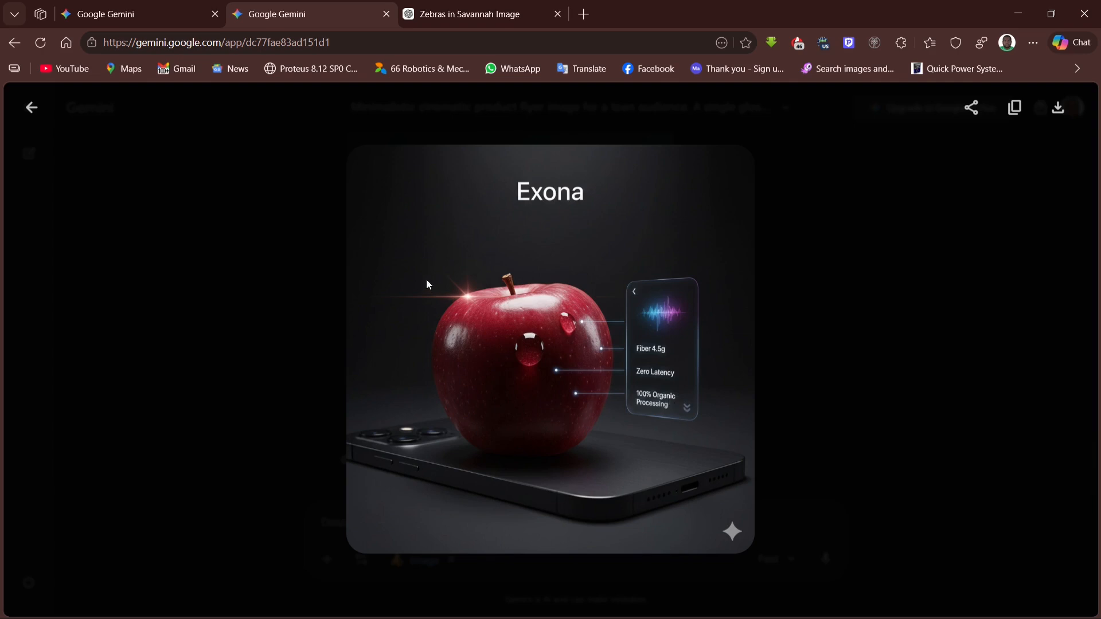
{"action": "left_click", "coordinate": [31, 107]}
{"action": "scroll", "coordinate": [485, 398], "scroll_direction": "down", "scroll_amount": 1}
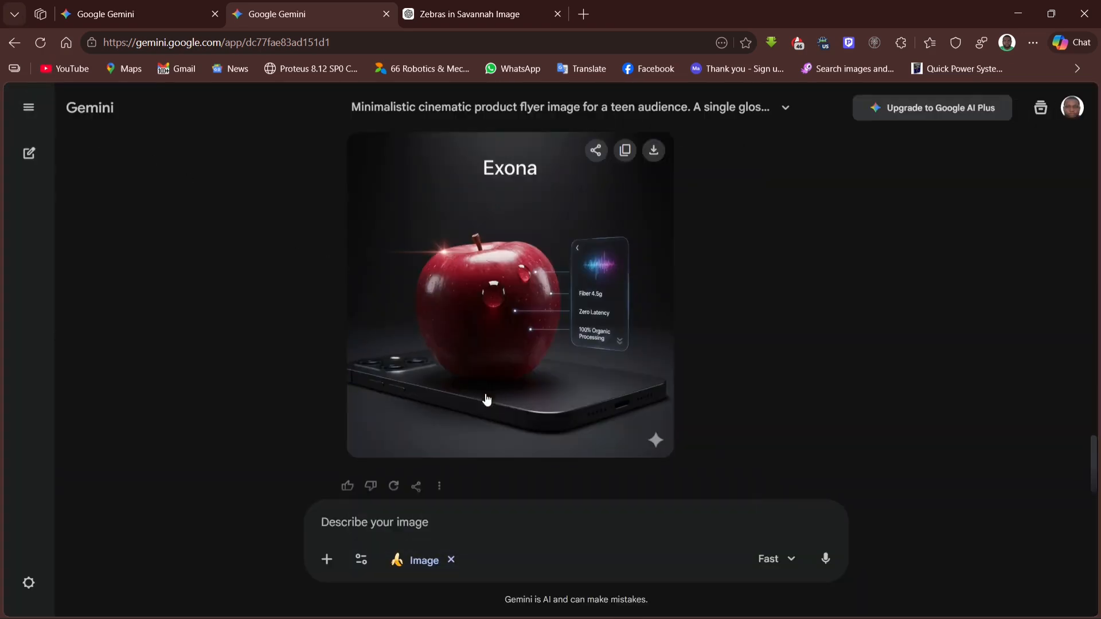
{"action": "scroll", "coordinate": [484, 396], "scroll_direction": "up", "scroll_amount": 1}
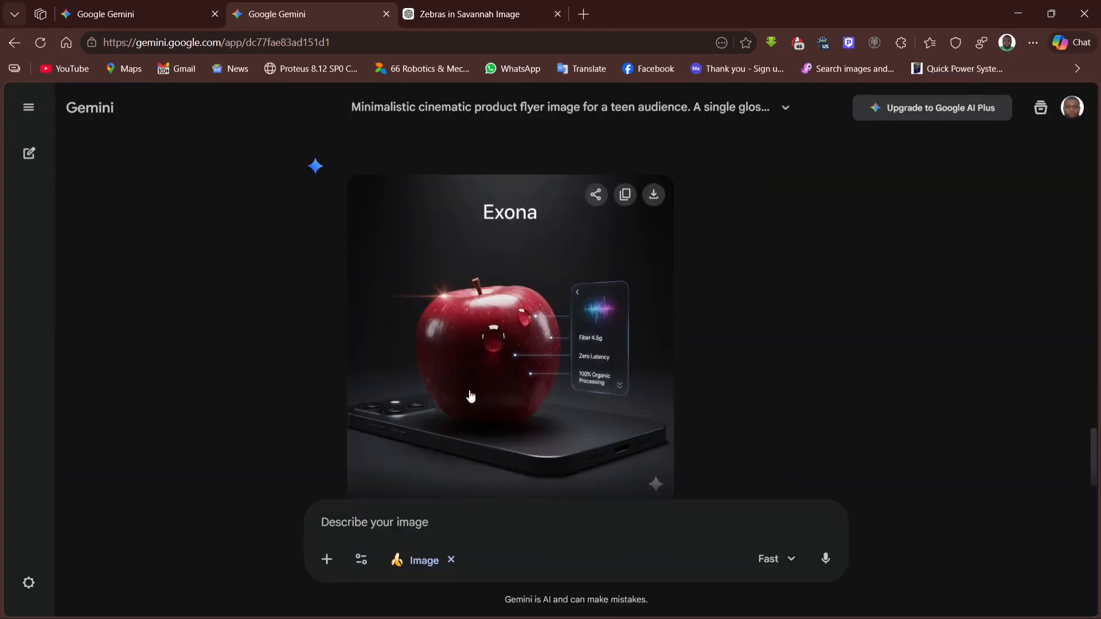
{"action": "scroll", "coordinate": [472, 396], "scroll_direction": "down", "scroll_amount": 1}
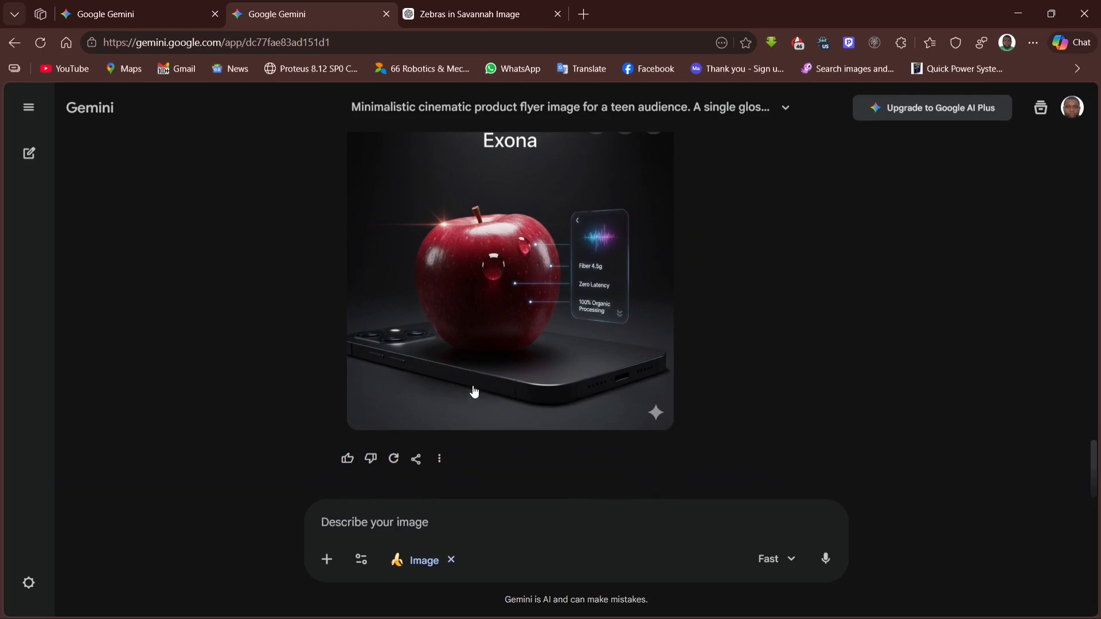
{"action": "scroll", "coordinate": [484, 373], "scroll_direction": "up", "scroll_amount": 1}
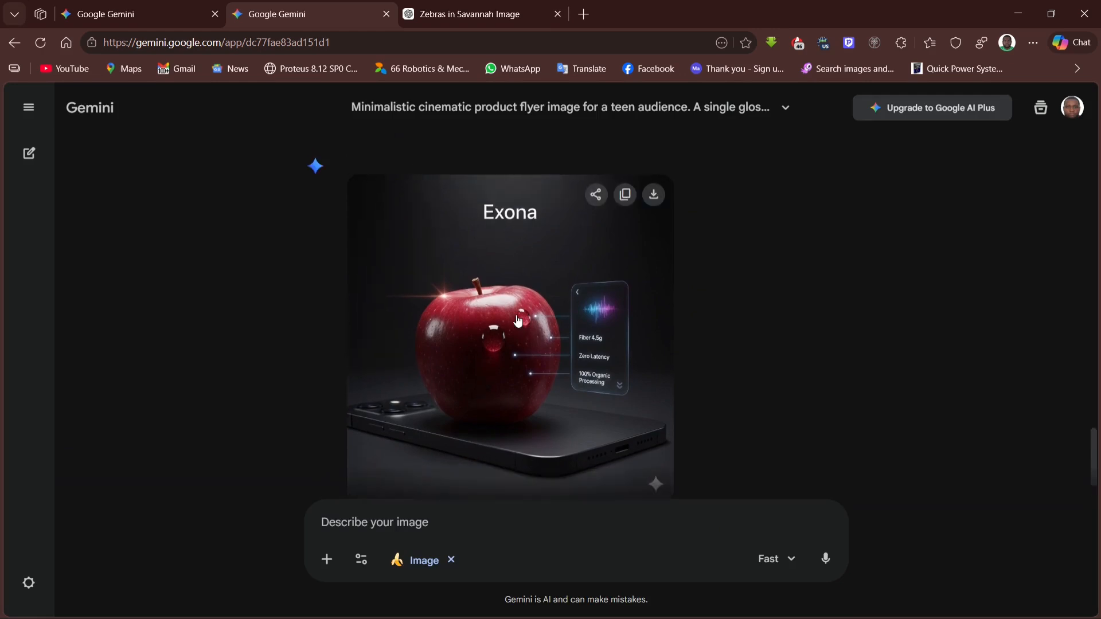
Step: Copy Prompt 2 "Natural Pro-Res" from the Gemini flyer-ideas chat and submit it in the Gemini image chat
{"action": "left_click", "coordinate": [142, 8]}
{"action": "scroll", "coordinate": [646, 385], "scroll_direction": "down", "scroll_amount": 1}
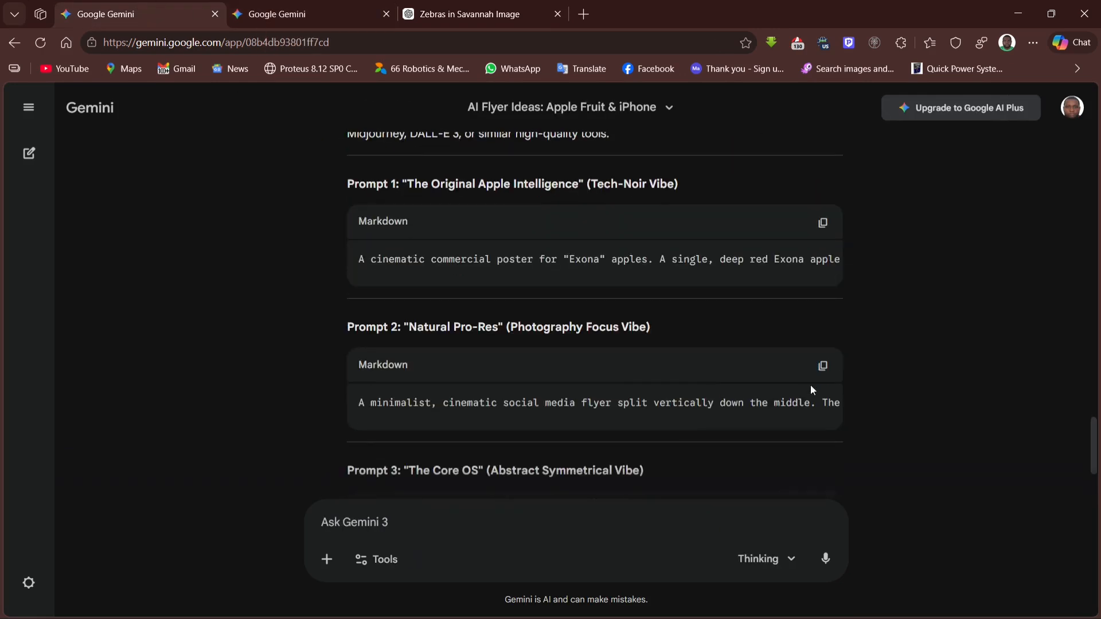
{"action": "left_click", "coordinate": [823, 363]}
{"action": "left_click", "coordinate": [310, 14]}
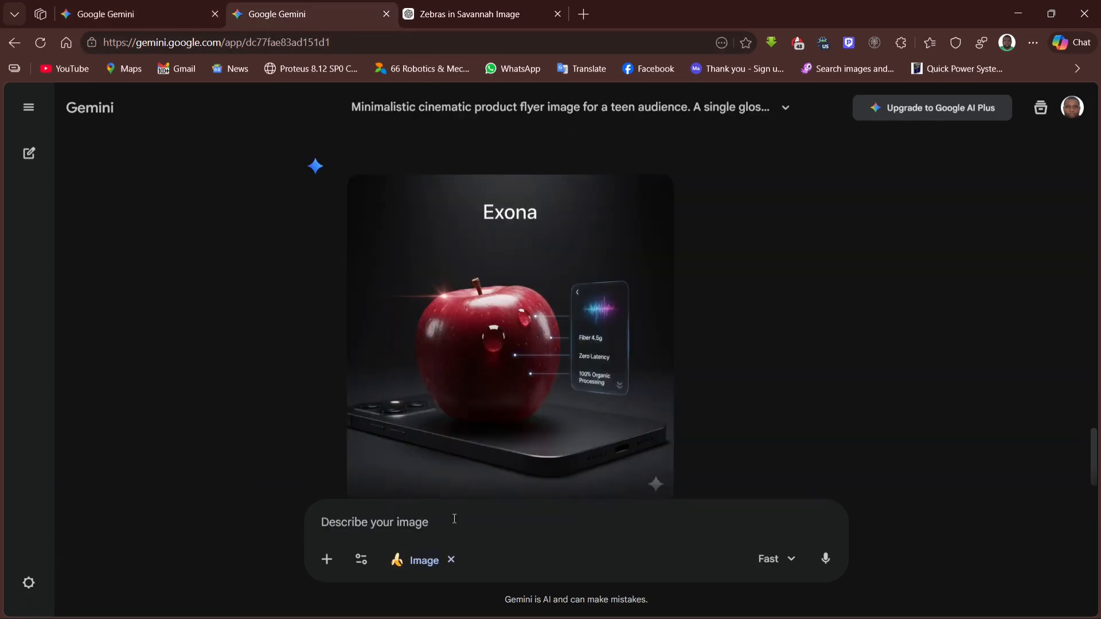
{"action": "key", "text": "ctrl+v"}
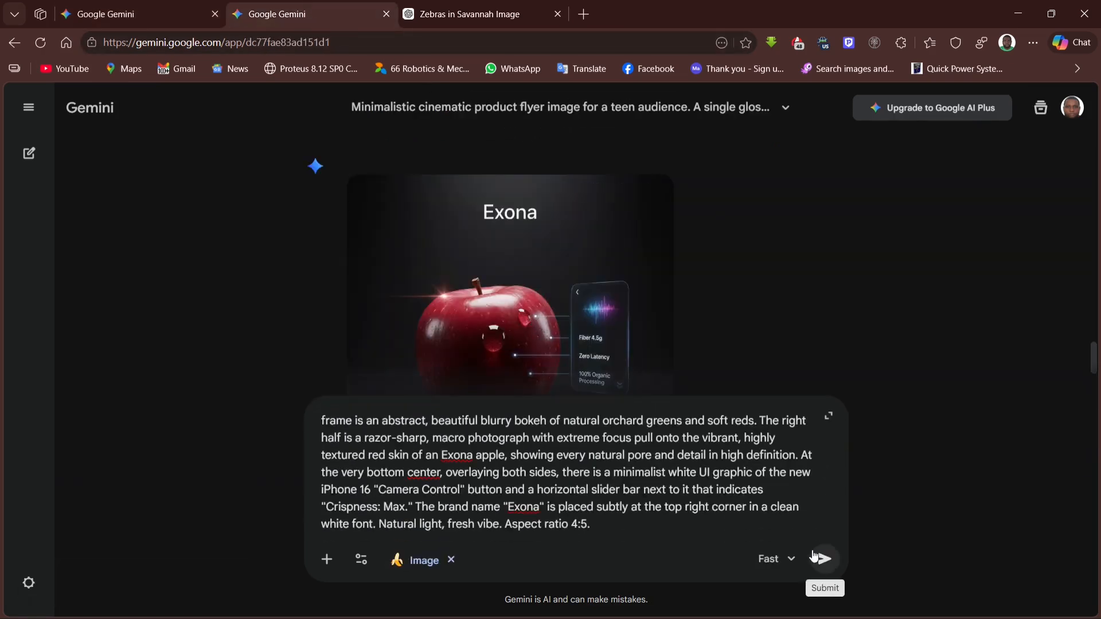
{"action": "left_click", "coordinate": [824, 559]}
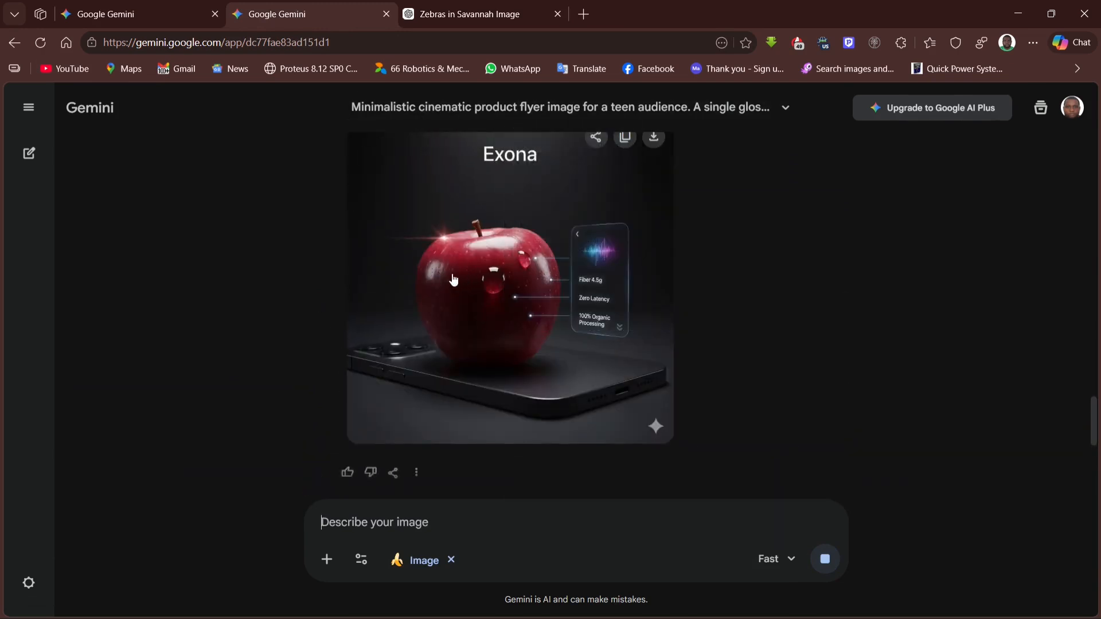
{"action": "scroll", "coordinate": [429, 283], "scroll_direction": "down", "scroll_amount": 5}
Step: Switch to ChatGPT and examine its "Upgrade Your Bite" Exona flyer at full size, checking it against the prompt
{"action": "left_click", "coordinate": [465, 13]}
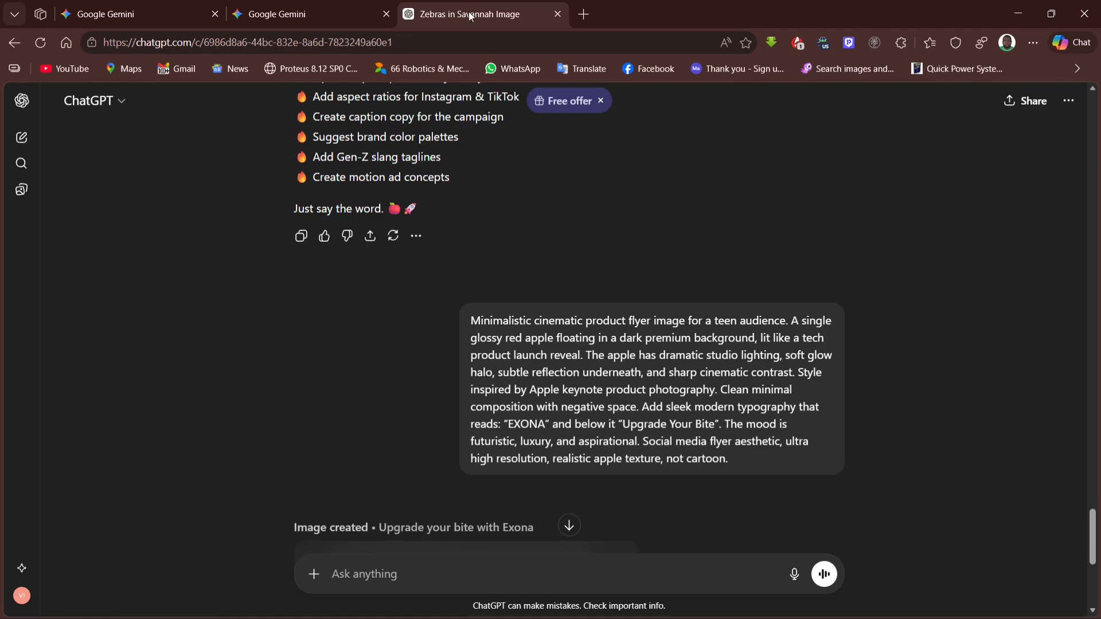
{"action": "scroll", "coordinate": [590, 289], "scroll_direction": "down", "scroll_amount": 5}
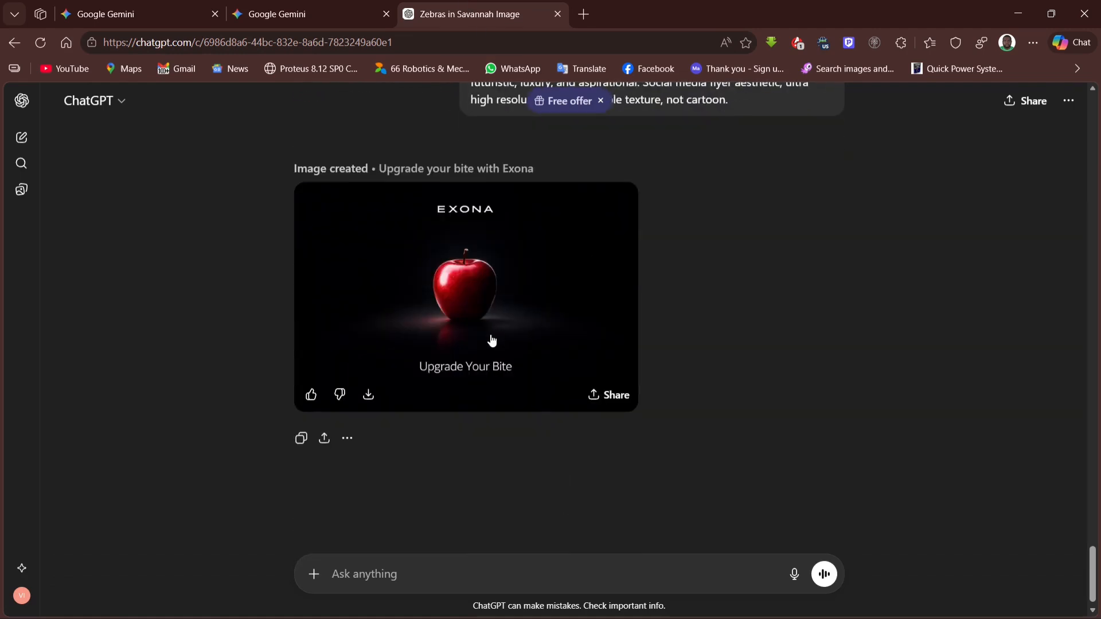
{"action": "left_click", "coordinate": [544, 345]}
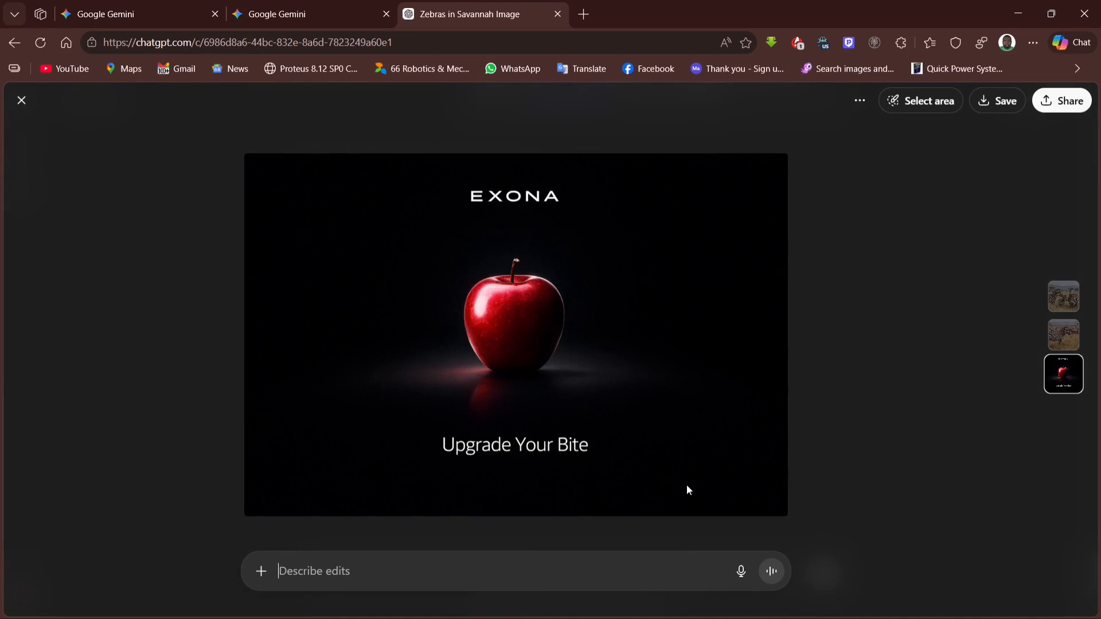
{"action": "left_click", "coordinate": [20, 103]}
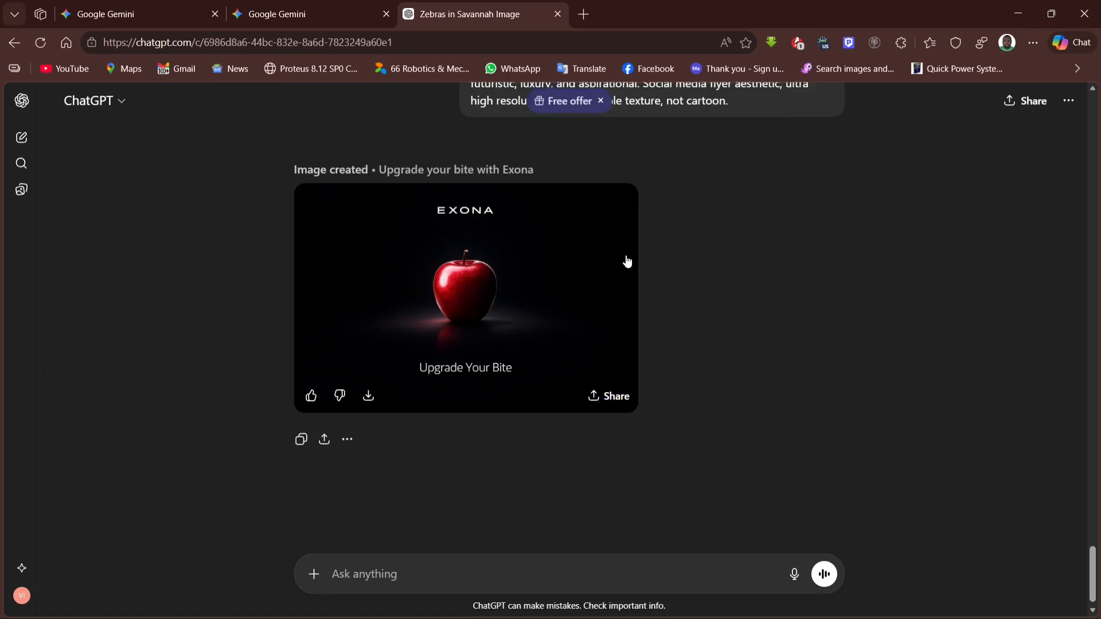
{"action": "scroll", "coordinate": [615, 263], "scroll_direction": "up", "scroll_amount": 3}
{"action": "scroll", "coordinate": [615, 262], "scroll_direction": "down", "scroll_amount": 4}
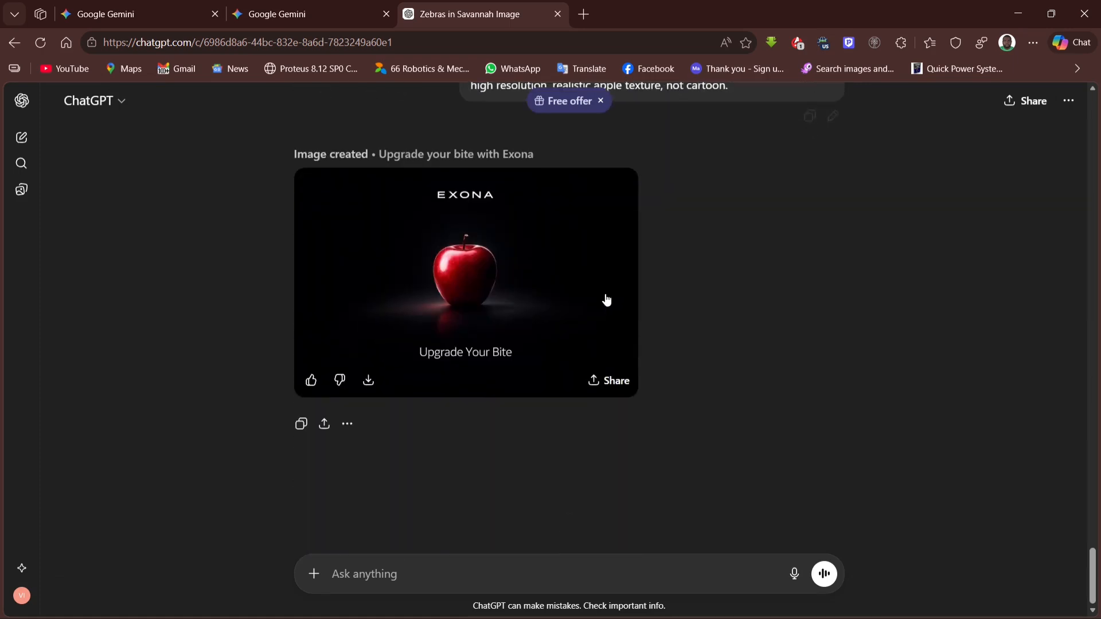
{"action": "left_click", "coordinate": [496, 245]}
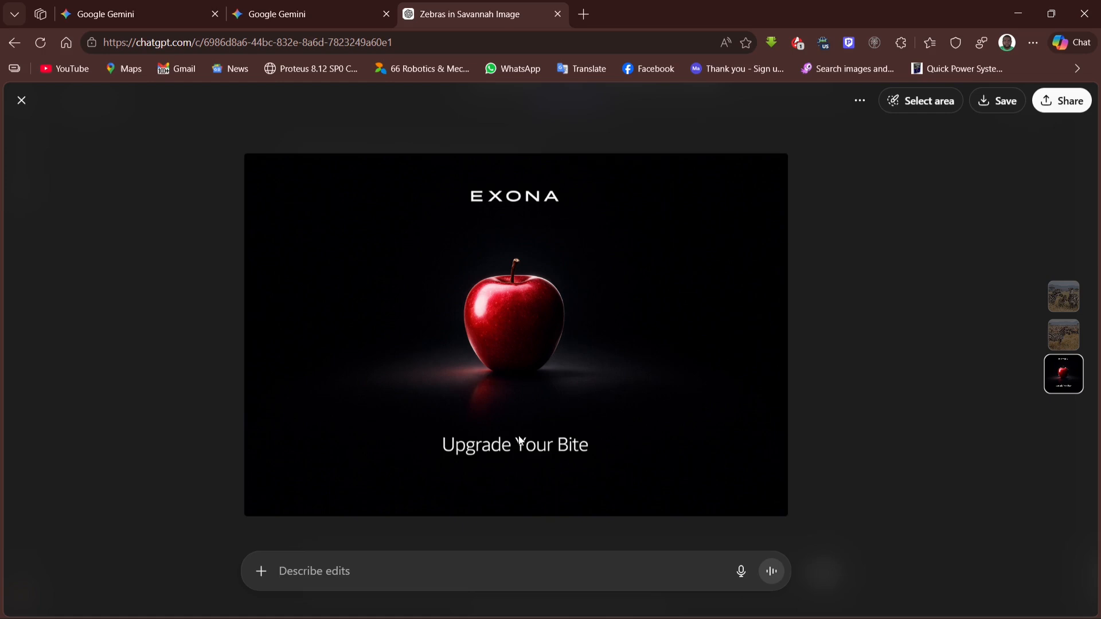
{"action": "left_click", "coordinate": [22, 100]}
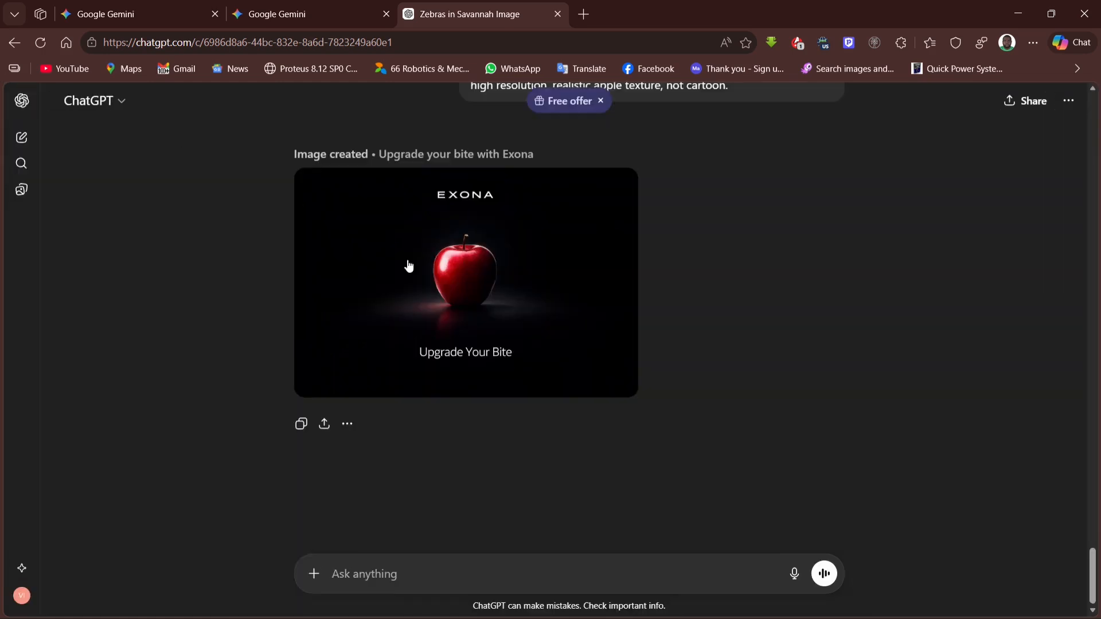
Step: Copy the Idea 2 "Battery: 100% Natural" prompt in ChatGPT and submit it in the same conversation
{"action": "scroll", "coordinate": [480, 295], "scroll_direction": "up", "scroll_amount": 15}
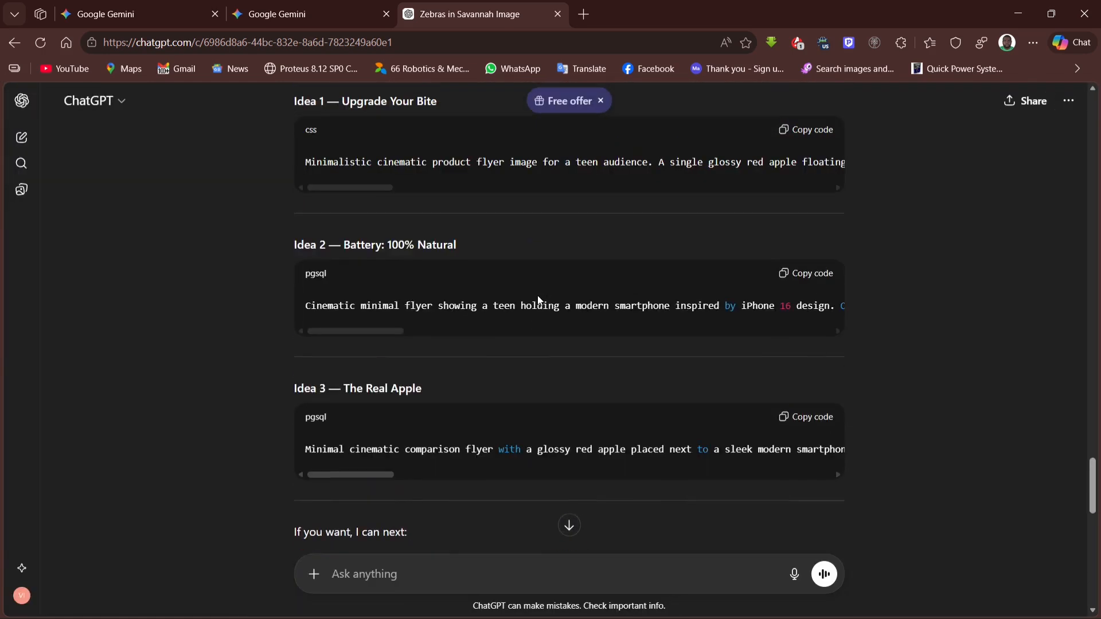
{"action": "left_click", "coordinate": [805, 274]}
{"action": "scroll", "coordinate": [662, 358], "scroll_direction": "down", "scroll_amount": 6}
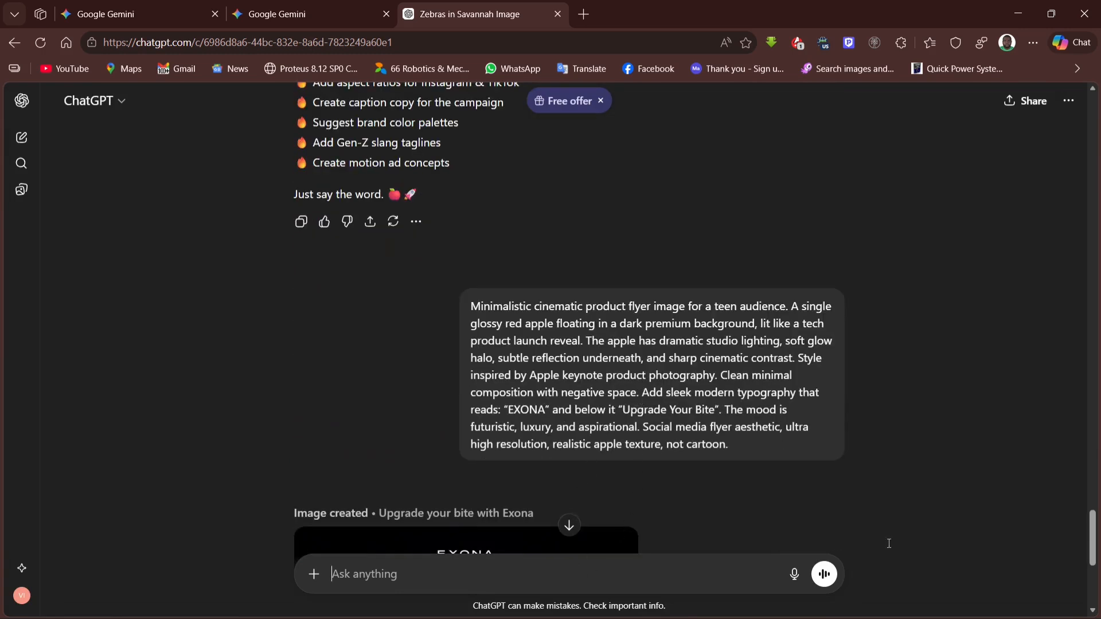
{"action": "key", "text": "ctrl+v"}
{"action": "left_click", "coordinate": [817, 573]}
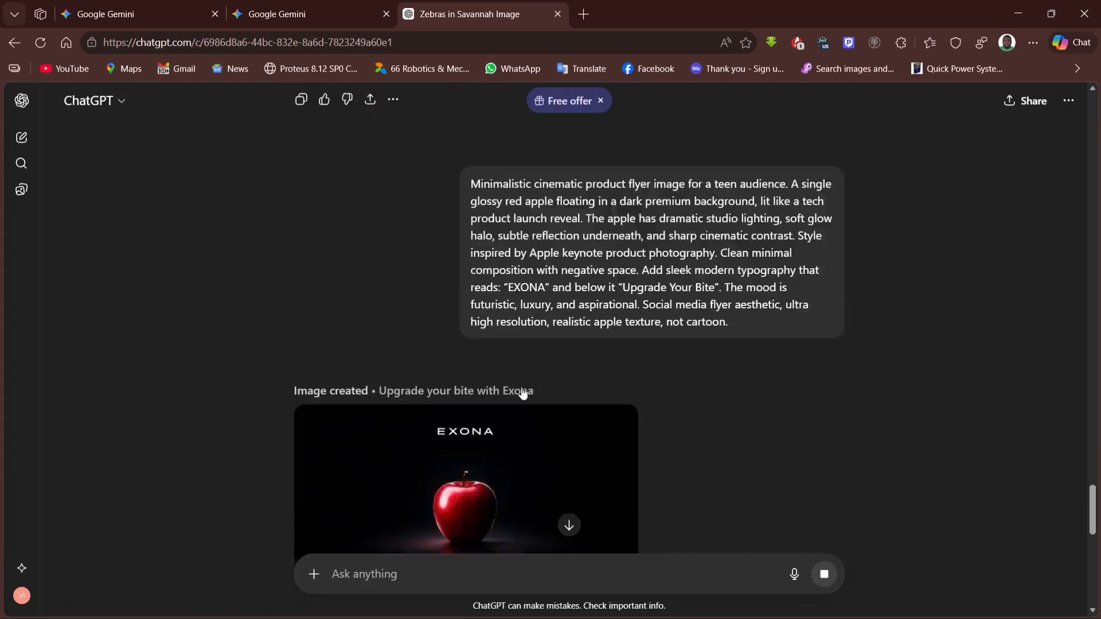
Step: Switch to the Gemini image chat and examine the split orchard and macro-apple Exona flyer, including at full size
{"action": "left_click", "coordinate": [251, 9]}
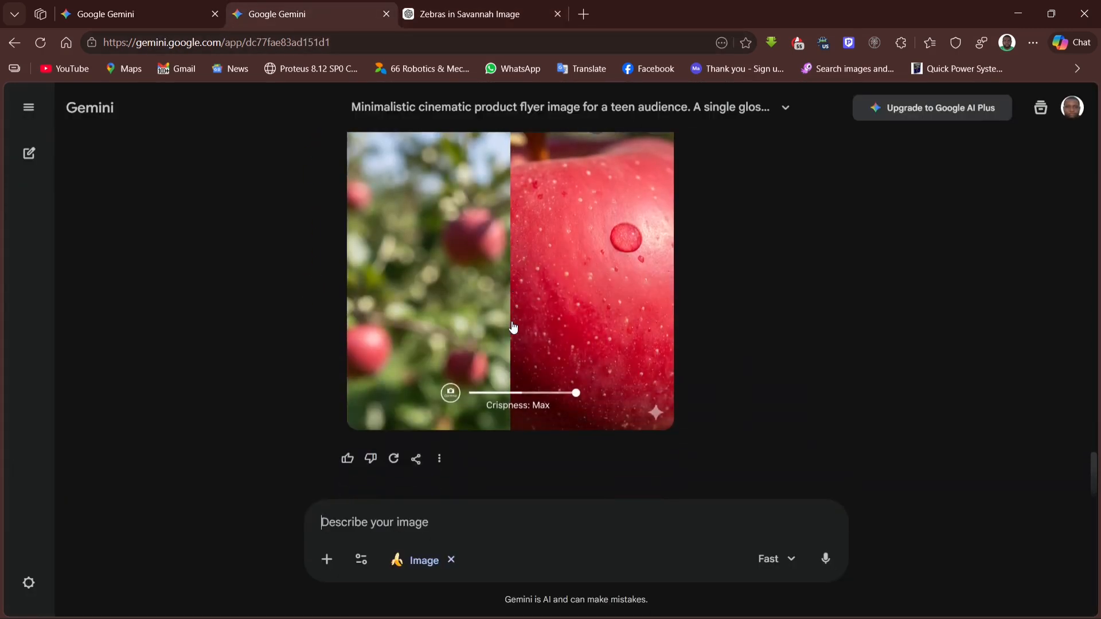
{"action": "left_click", "coordinate": [517, 326]}
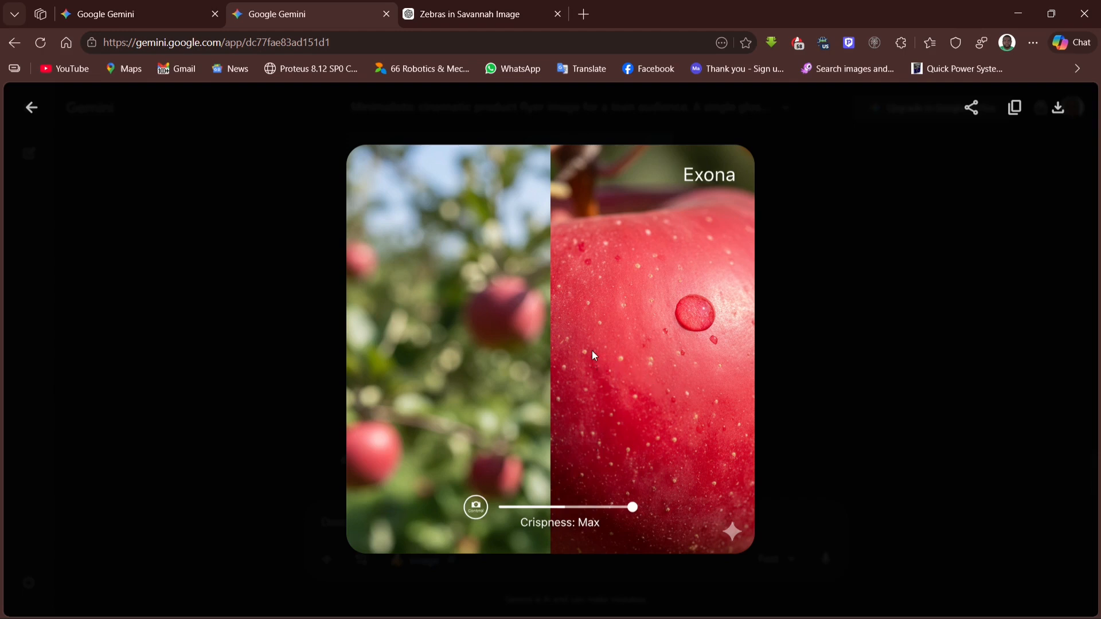
{"action": "left_click", "coordinate": [31, 108]}
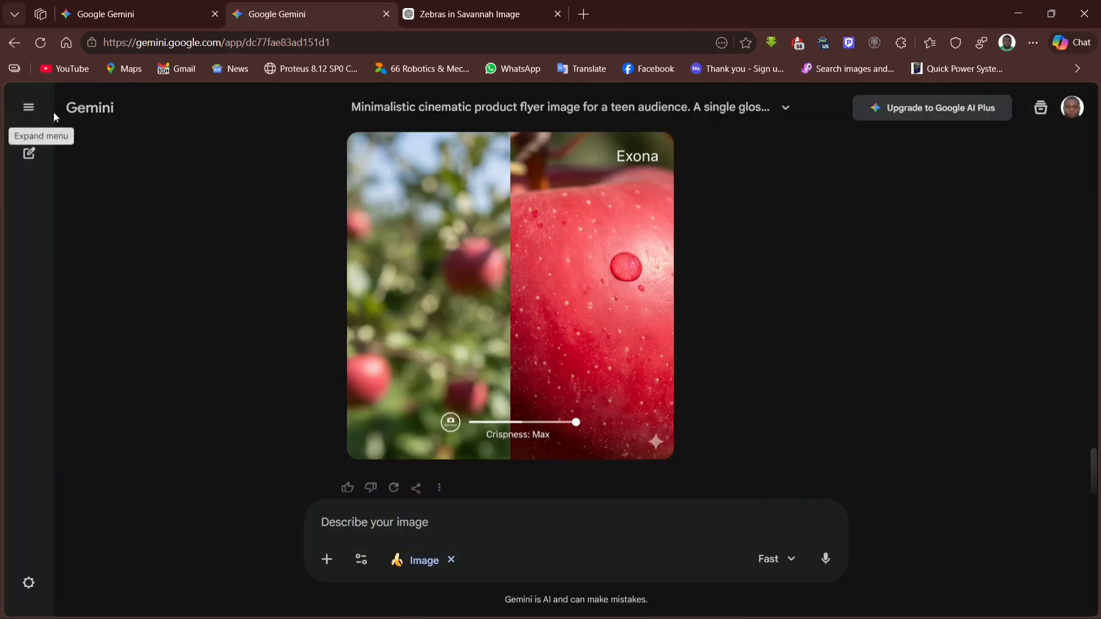
{"action": "scroll", "coordinate": [665, 412], "scroll_direction": "down", "scroll_amount": 1}
{"action": "scroll", "coordinate": [658, 410], "scroll_direction": "up", "scroll_amount": 3}
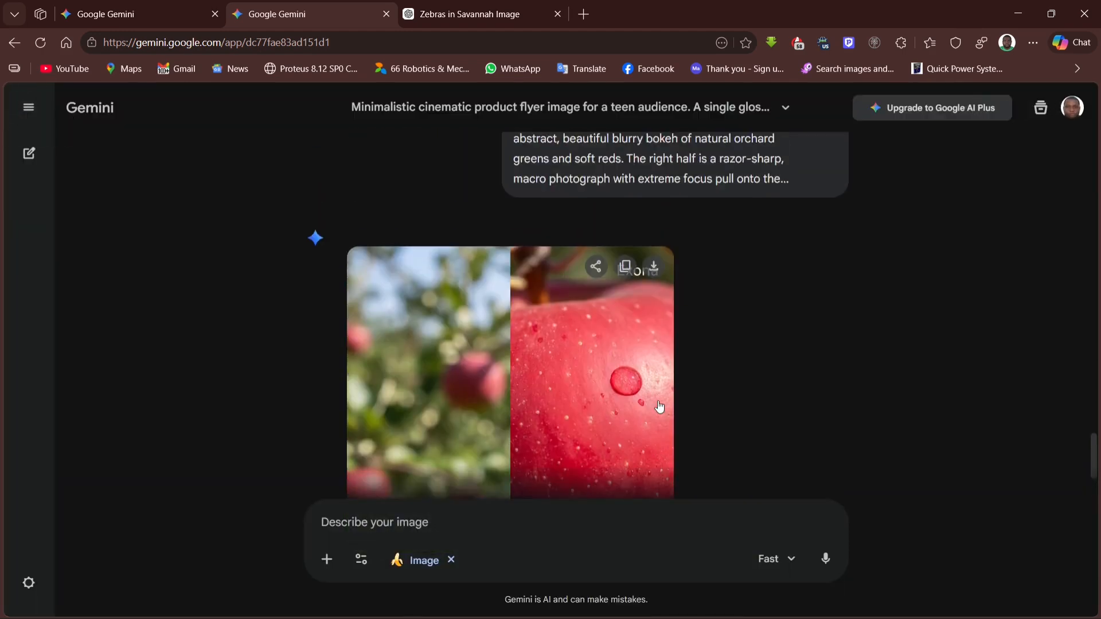
{"action": "scroll", "coordinate": [658, 408], "scroll_direction": "down", "scroll_amount": 3}
{"action": "scroll", "coordinate": [659, 407], "scroll_direction": "up", "scroll_amount": 1}
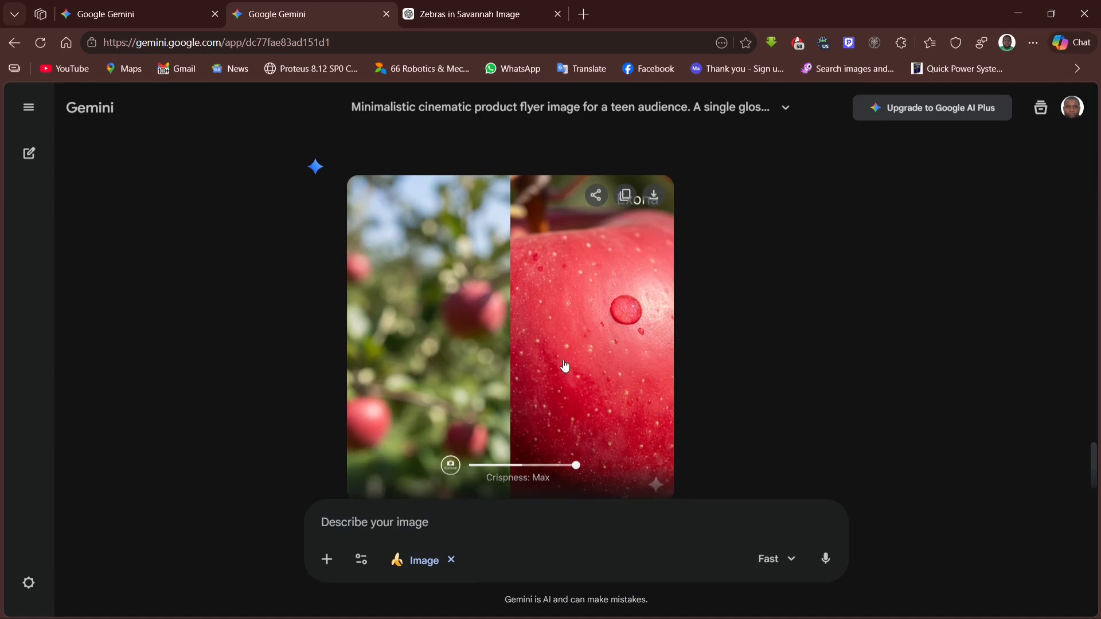
Step: Copy Prompt 2 "Natural Pro-Res" again from the Gemini flyer-ideas chat and resubmit it in the Gemini image chat
{"action": "left_click", "coordinate": [145, 10]}
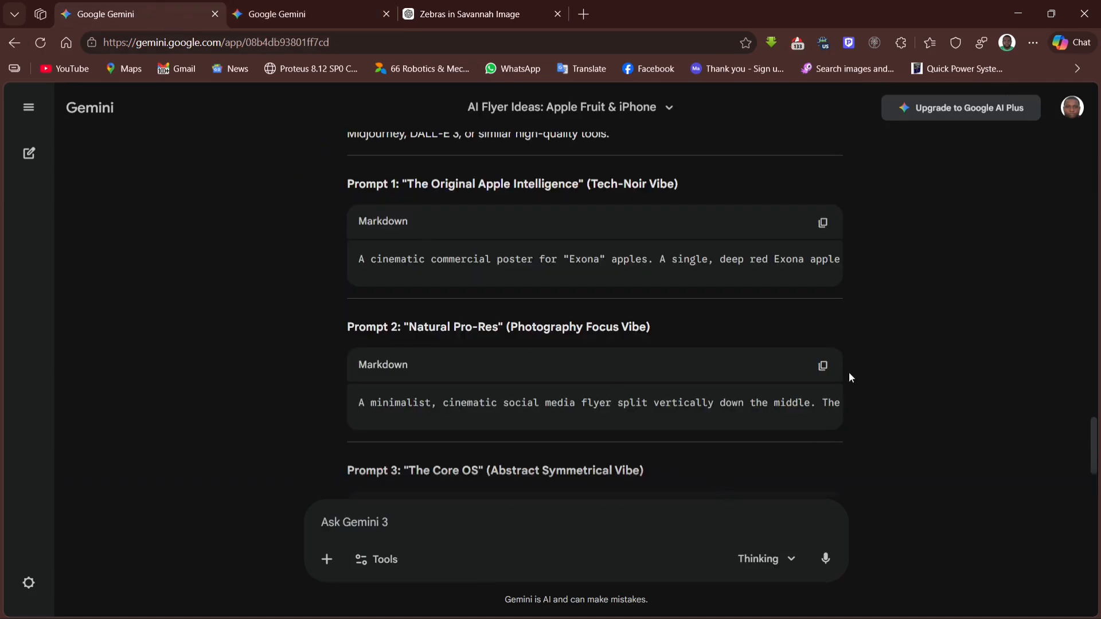
{"action": "left_click", "coordinate": [823, 366]}
{"action": "left_click", "coordinate": [310, 16]}
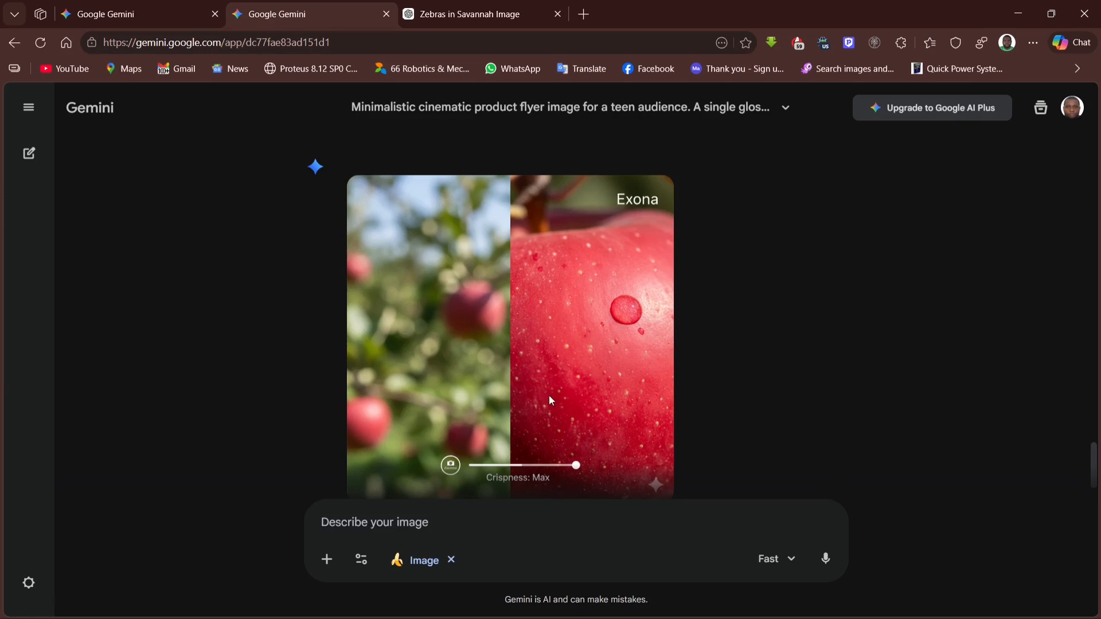
{"action": "key", "text": "ctrl+v"}
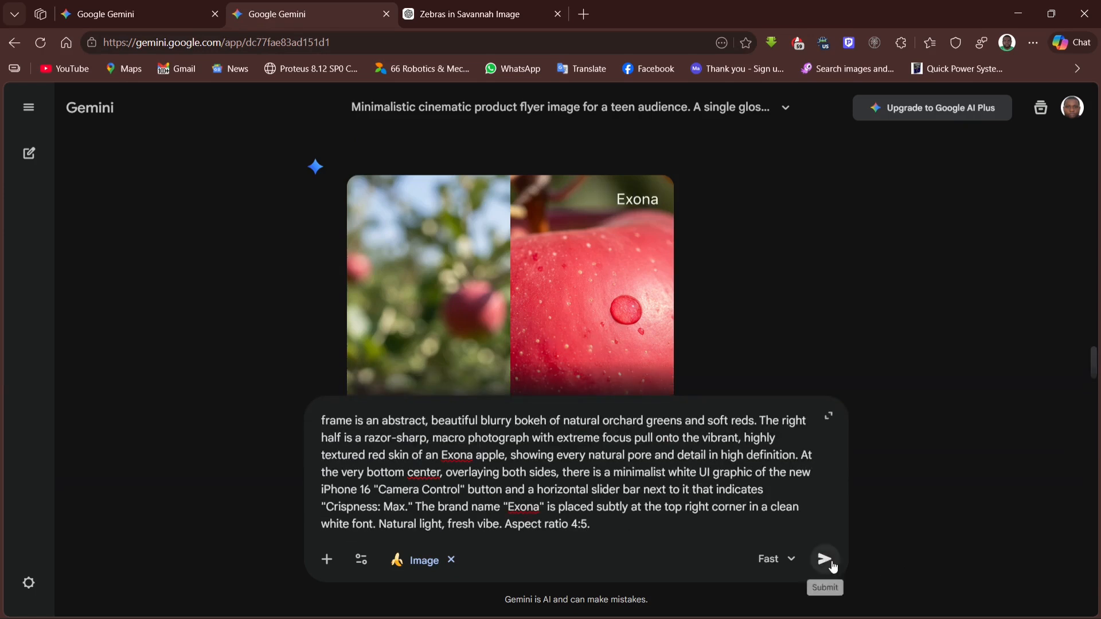
{"action": "left_click", "coordinate": [825, 559]}
Step: Switch to ChatGPT and examine its "The Real Apple" Exona flyer at full size
{"action": "left_click", "coordinate": [458, 14]}
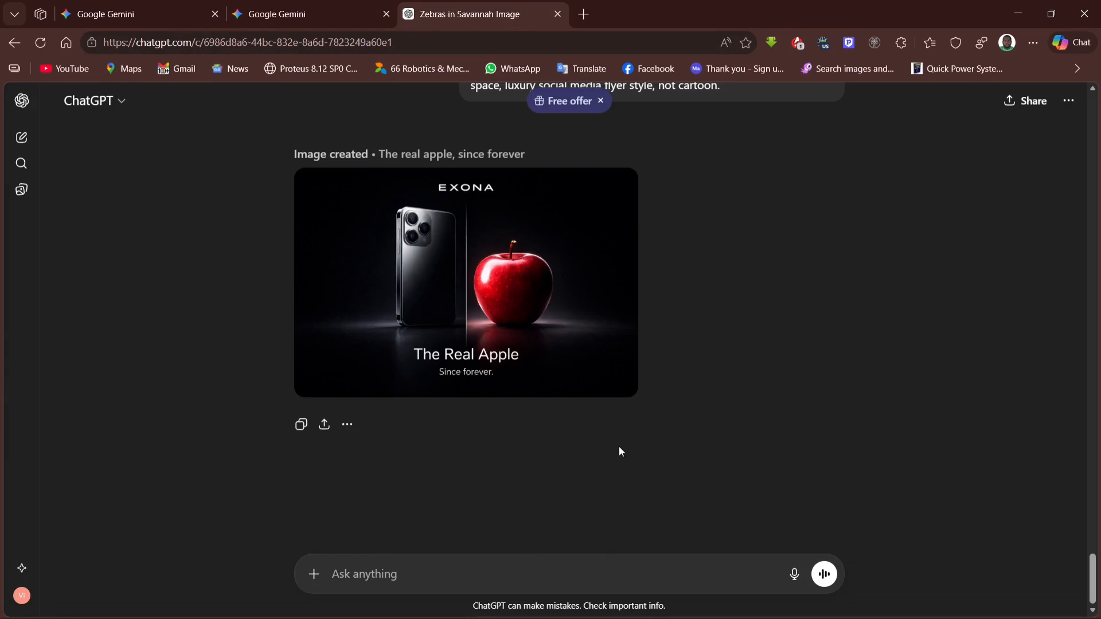
{"action": "left_click", "coordinate": [555, 338]}
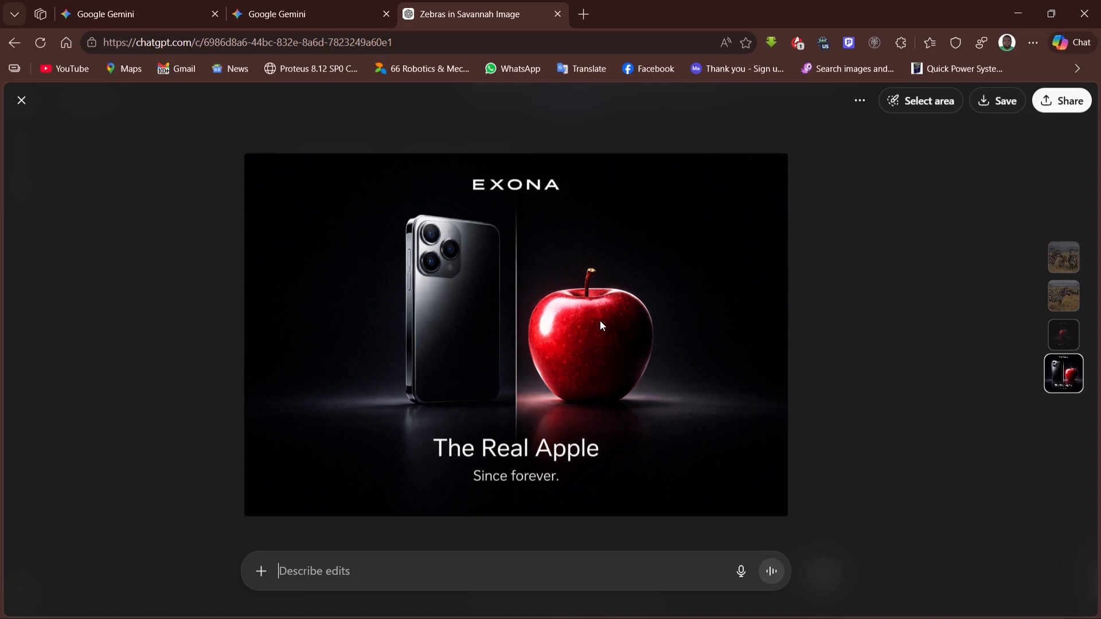
{"action": "left_click", "coordinate": [22, 101]}
Step: Copy the Idea 2 "Battery: 100% Natural" prompt from the earlier ChatGPT reply and submit it in the same conversation
{"action": "scroll", "coordinate": [538, 318], "scroll_direction": "up", "scroll_amount": 8}
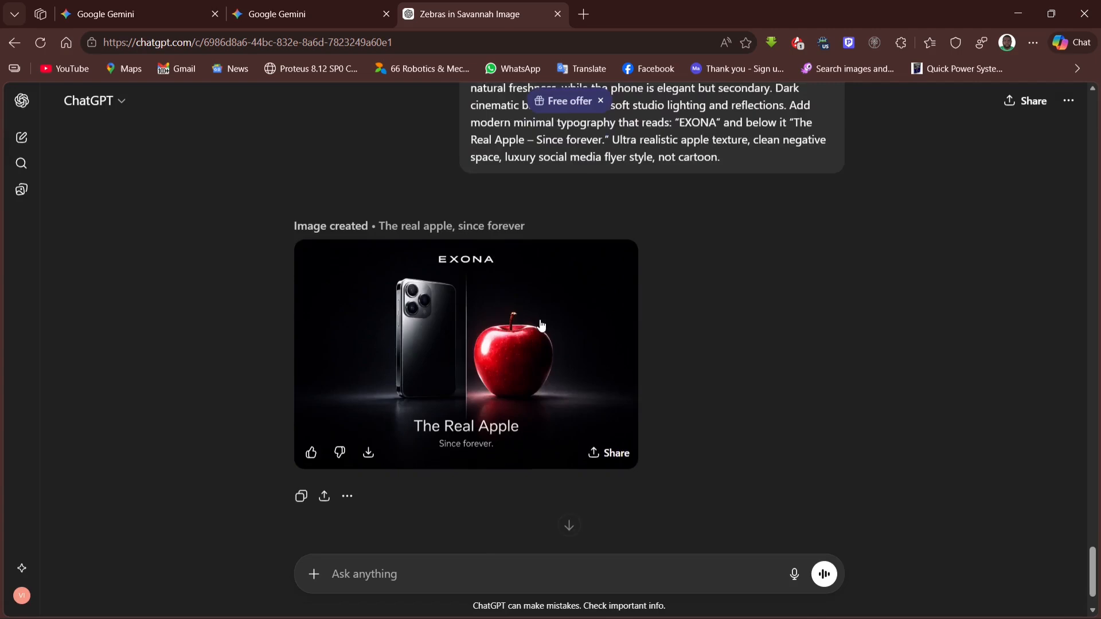
{"action": "scroll", "coordinate": [540, 321], "scroll_direction": "up", "scroll_amount": 15}
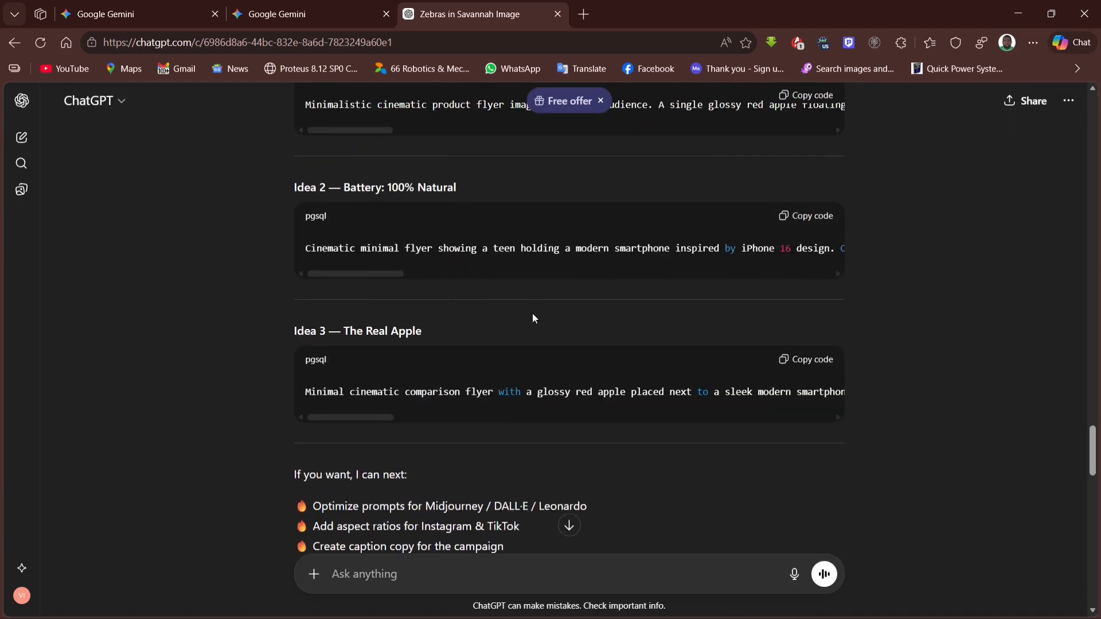
{"action": "left_click", "coordinate": [803, 216]}
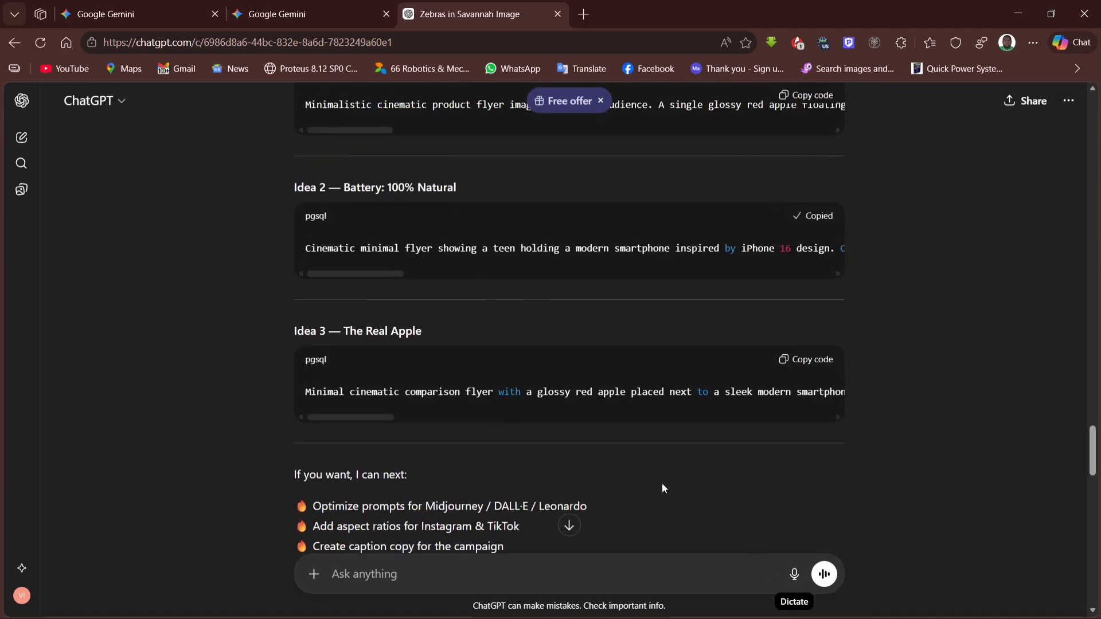
{"action": "scroll", "coordinate": [407, 528], "scroll_direction": "down", "scroll_amount": 20}
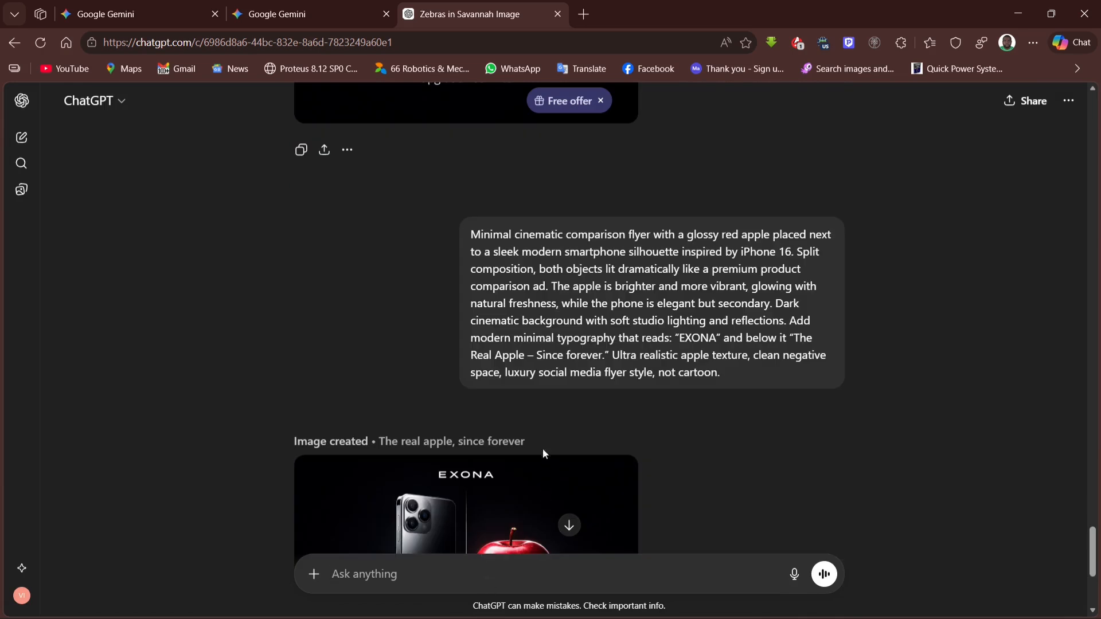
{"action": "key", "text": "ctrl+v"}
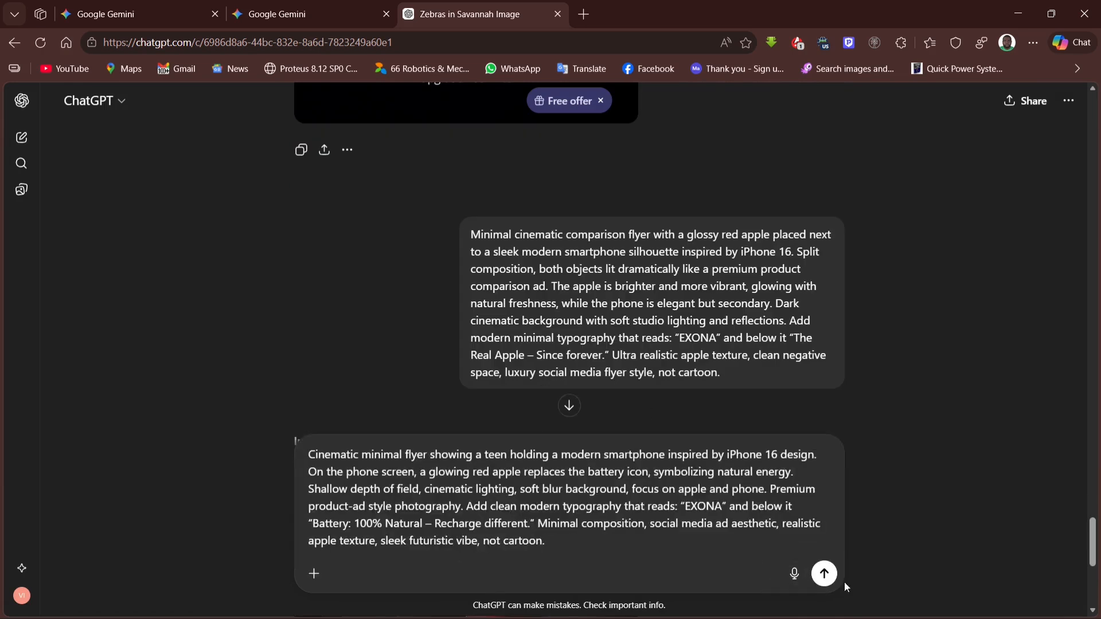
{"action": "left_click", "coordinate": [820, 571]}
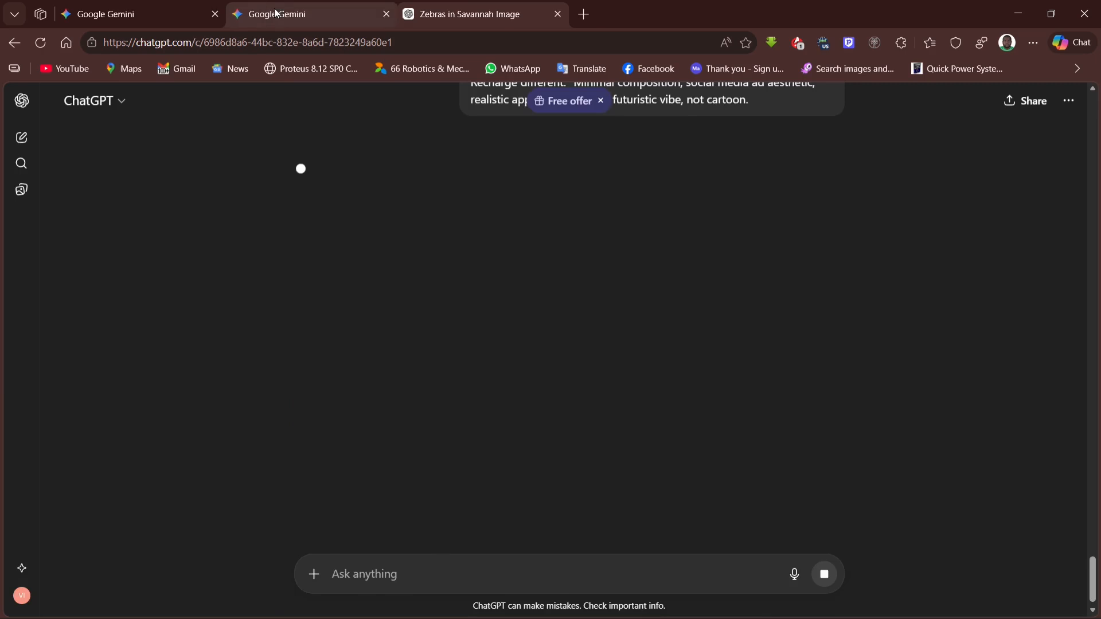
Step: Switch to the Gemini image chat and compare the regenerated split Exona flyer with the previous version and its prompt
{"action": "left_click", "coordinate": [275, 13]}
{"action": "scroll", "coordinate": [423, 281], "scroll_direction": "down", "scroll_amount": 4}
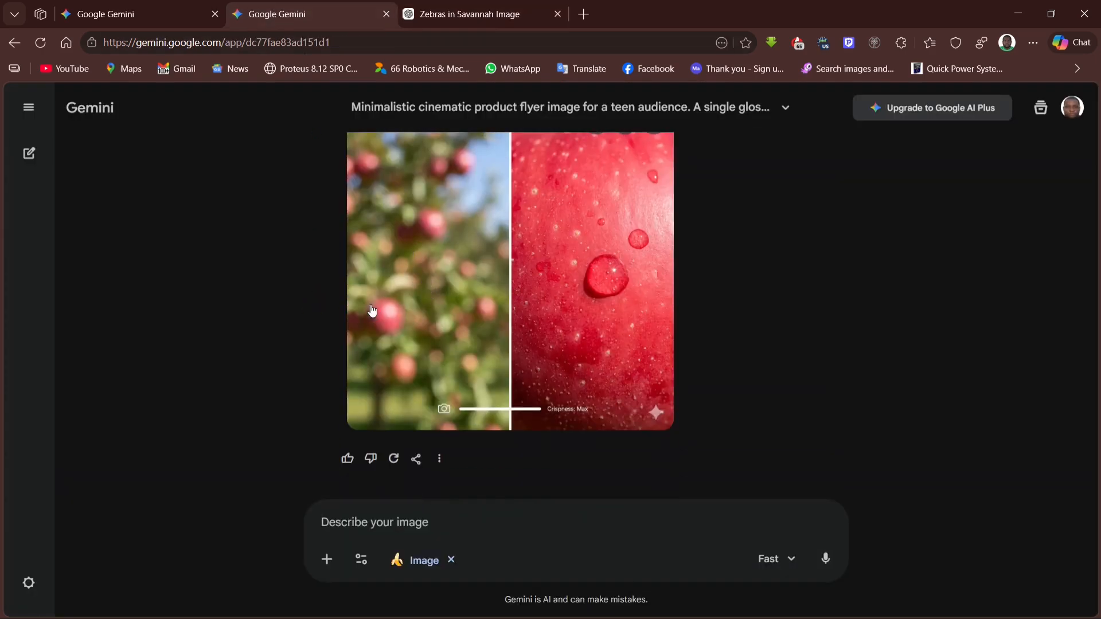
{"action": "scroll", "coordinate": [255, 247], "scroll_direction": "up", "scroll_amount": 5}
{"action": "scroll", "coordinate": [255, 247], "scroll_direction": "up", "scroll_amount": 5}
{"action": "scroll", "coordinate": [319, 306], "scroll_direction": "down", "scroll_amount": 5}
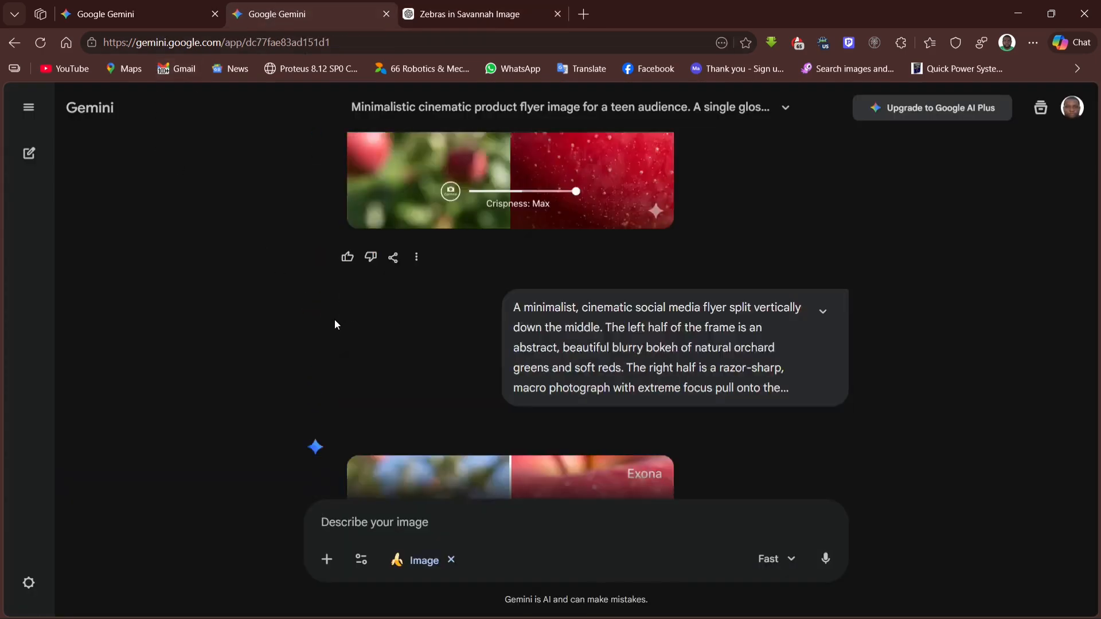
{"action": "scroll", "coordinate": [336, 323], "scroll_direction": "up", "scroll_amount": 1}
Step: Copy Prompt 3 "The Core OS" from the Gemini flyer-ideas chat and submit it in the Gemini image chat
{"action": "left_click", "coordinate": [130, 18]}
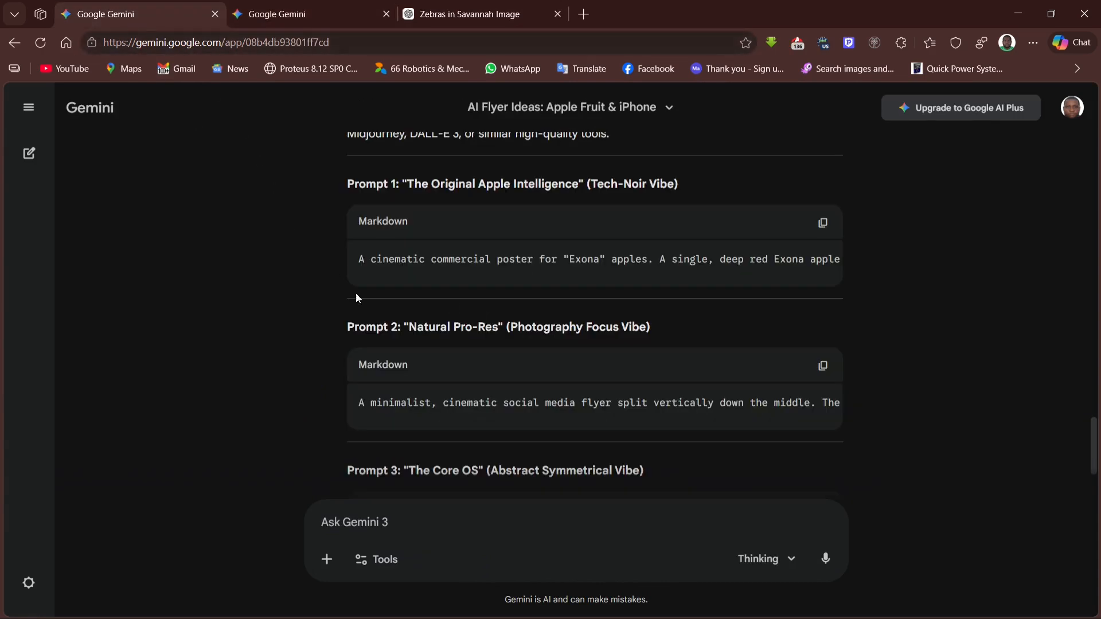
{"action": "scroll", "coordinate": [510, 383], "scroll_direction": "down", "scroll_amount": 3}
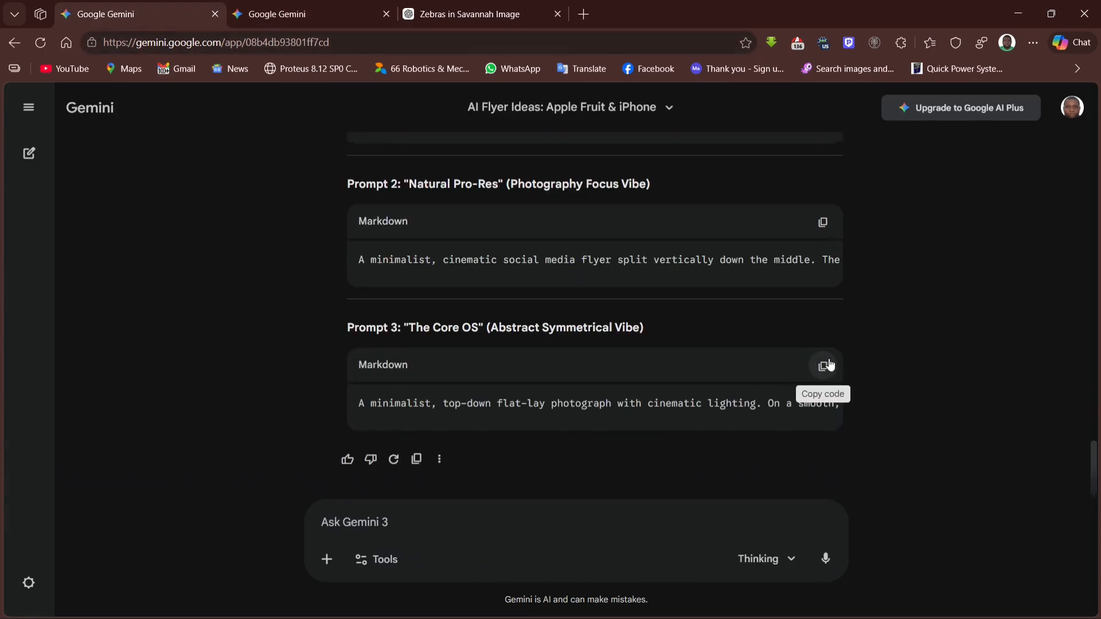
{"action": "left_click", "coordinate": [822, 367]}
{"action": "left_click", "coordinate": [241, 13]}
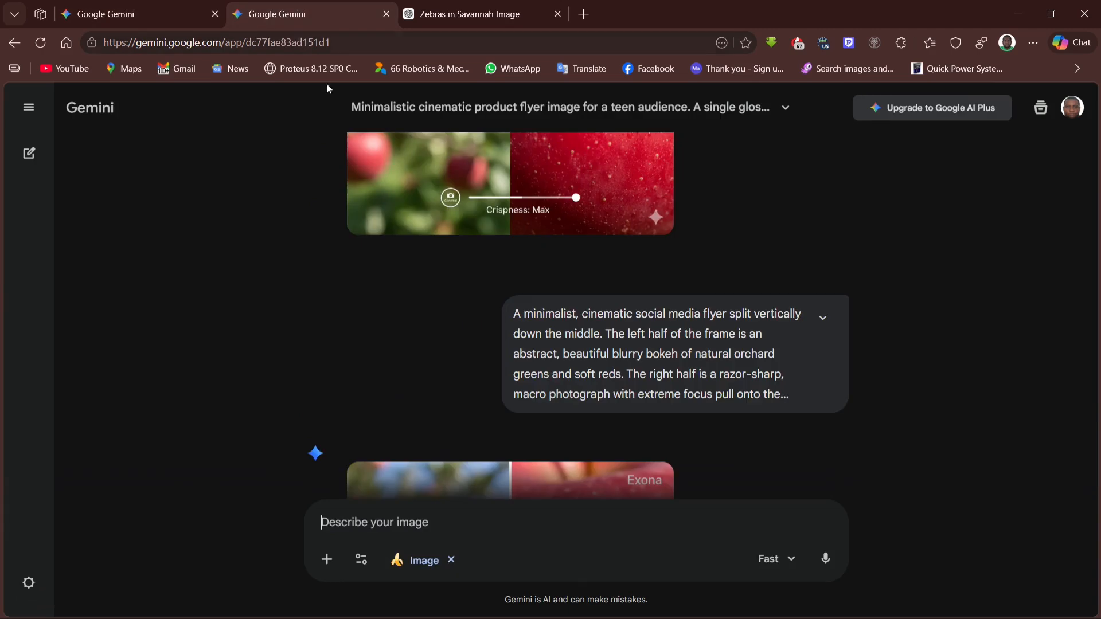
{"action": "scroll", "coordinate": [607, 403], "scroll_direction": "down", "scroll_amount": 4}
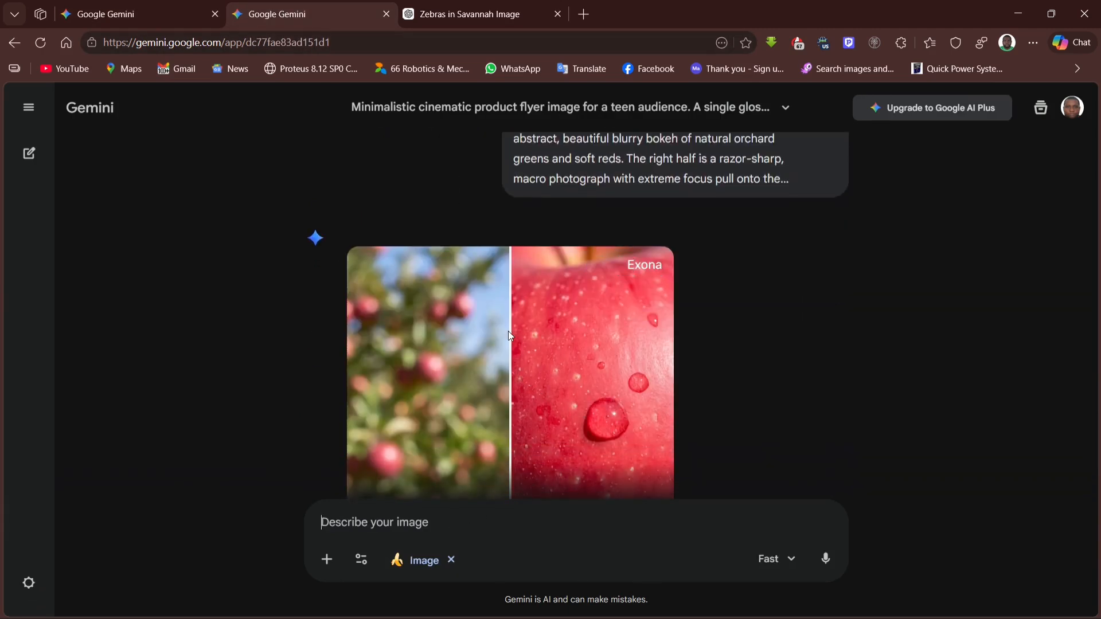
{"action": "left_click", "coordinate": [772, 541]}
{"action": "key", "text": "ctrl+v"}
{"action": "left_click", "coordinate": [824, 558]}
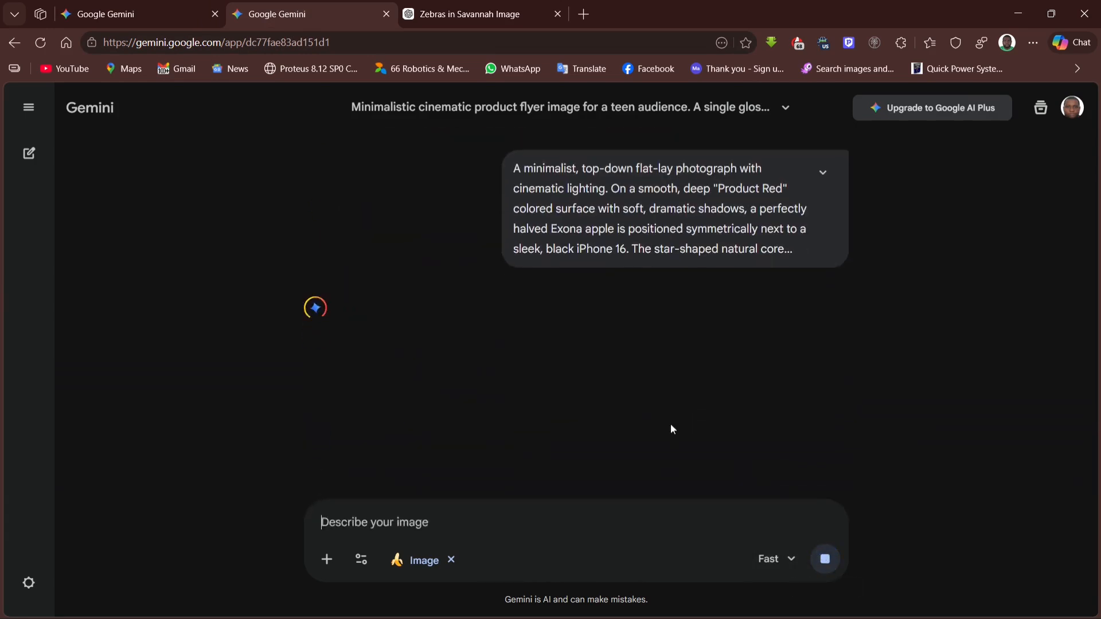
Step: Review the earlier split Exona flyers in Gemini, and check the progress of ChatGPT's battery flyer
{"action": "scroll", "coordinate": [532, 312], "scroll_direction": "up", "scroll_amount": 7}
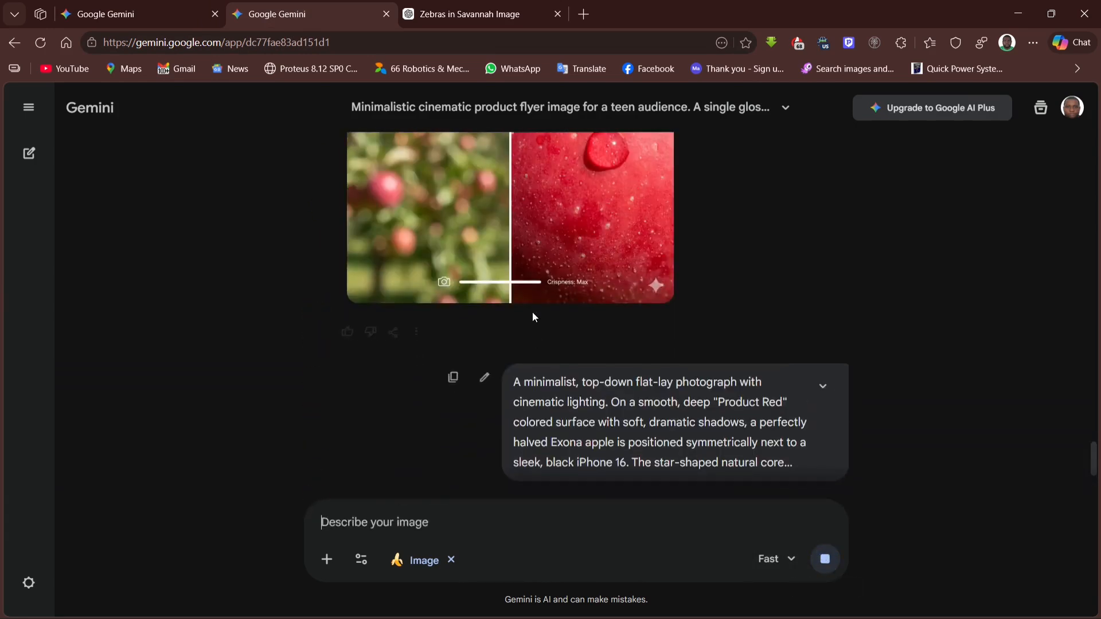
{"action": "scroll", "coordinate": [536, 320], "scroll_direction": "up", "scroll_amount": 10}
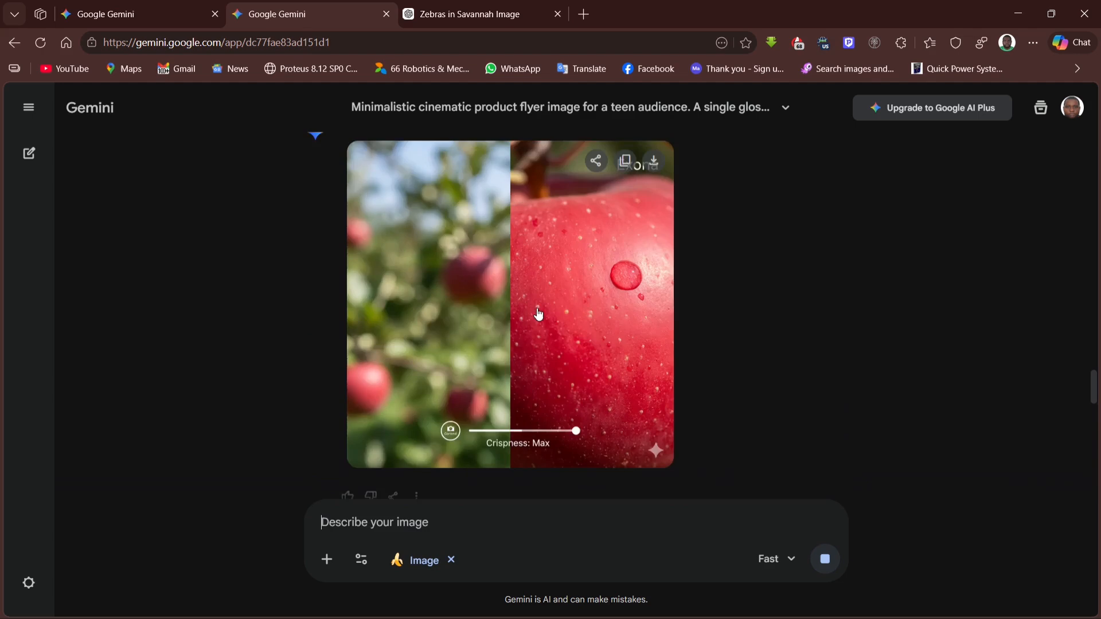
{"action": "scroll", "coordinate": [545, 318], "scroll_direction": "down", "scroll_amount": 15}
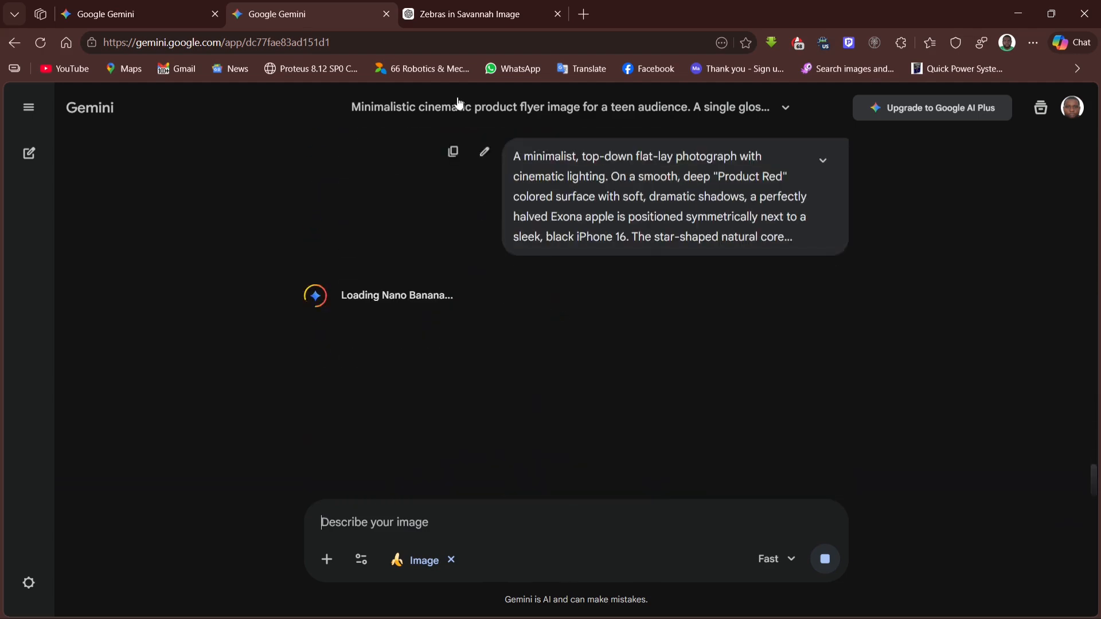
{"action": "left_click", "coordinate": [442, 10]}
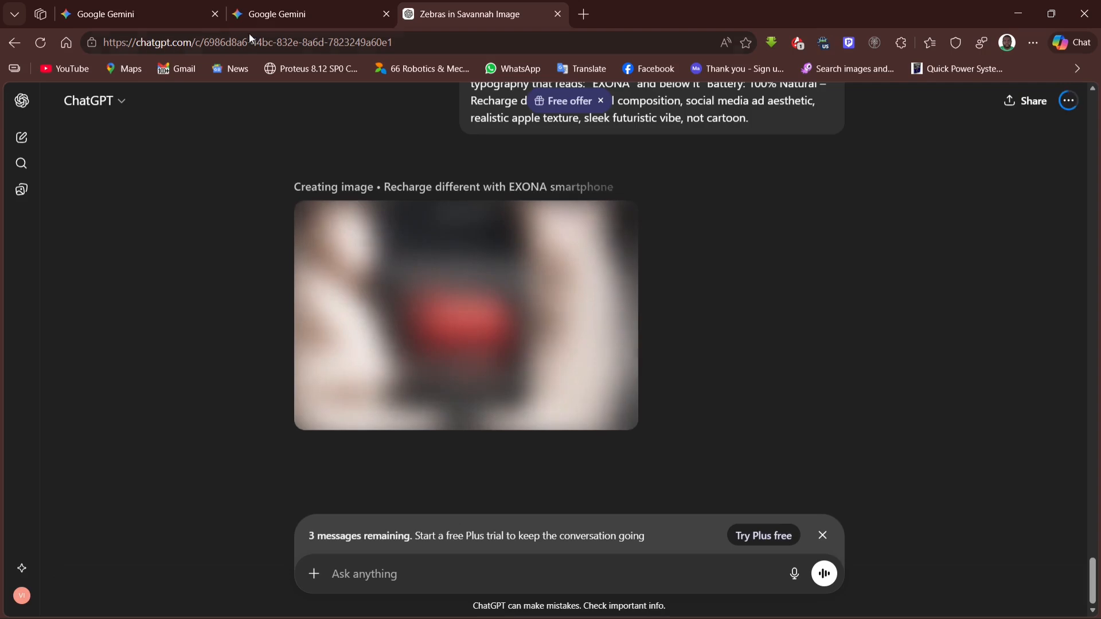
Step: Return to the Gemini image chat and examine the halved-apple and black iPhone Exona flyer at full size
{"action": "left_click", "coordinate": [277, 14]}
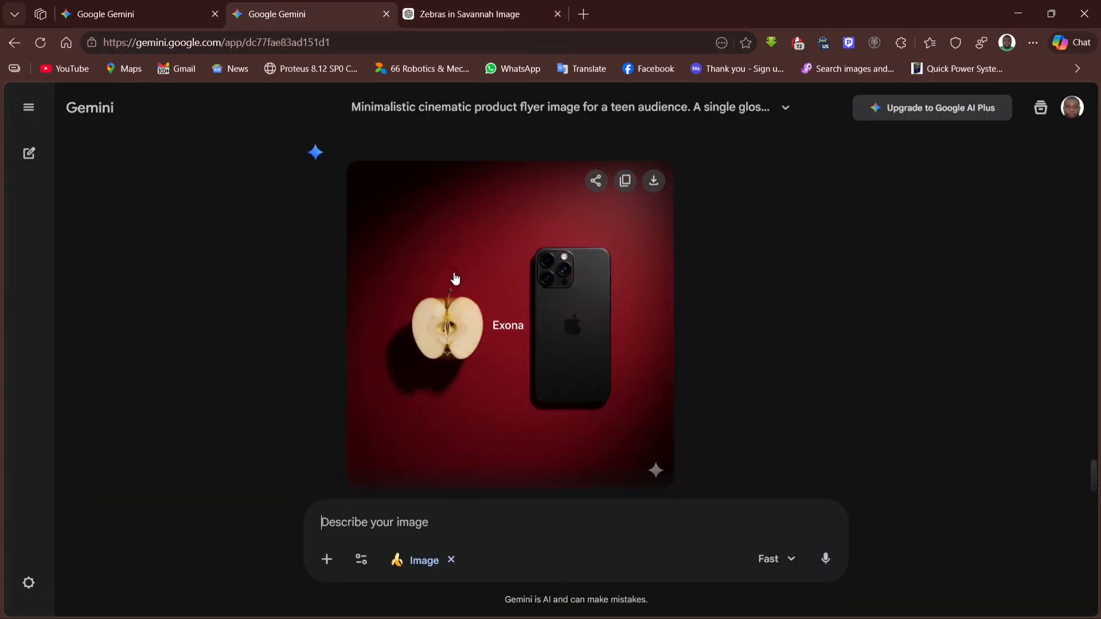
{"action": "left_click", "coordinate": [619, 314]}
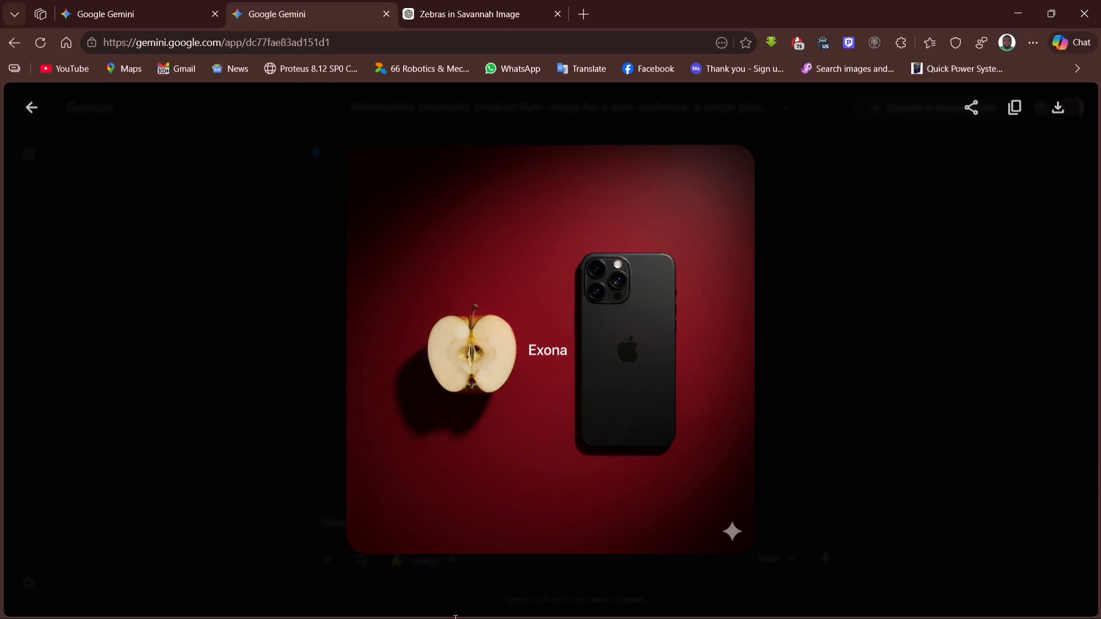
{"action": "left_click", "coordinate": [45, 117]}
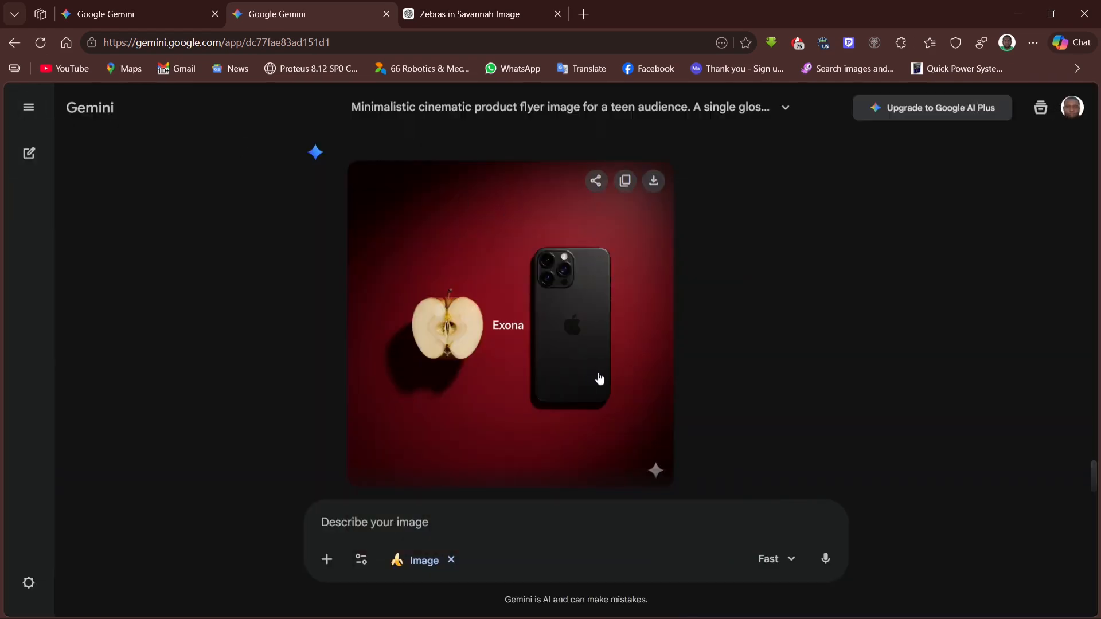
Step: Look back through the earlier Gemini flyers and examine the red apple on a phone at full size again
{"action": "scroll", "coordinate": [579, 385], "scroll_direction": "up", "scroll_amount": 1}
{"action": "scroll", "coordinate": [577, 389], "scroll_direction": "down", "scroll_amount": 3}
{"action": "scroll", "coordinate": [575, 384], "scroll_direction": "up", "scroll_amount": 5}
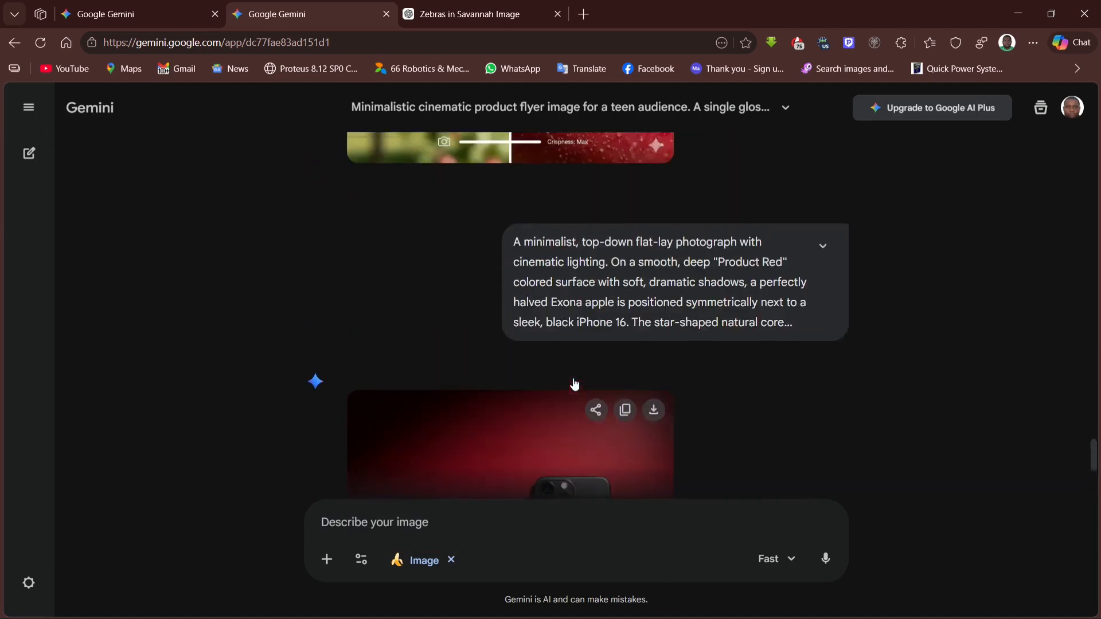
{"action": "scroll", "coordinate": [573, 381], "scroll_direction": "up", "scroll_amount": 12}
{"action": "scroll", "coordinate": [563, 388], "scroll_direction": "down", "scroll_amount": 4}
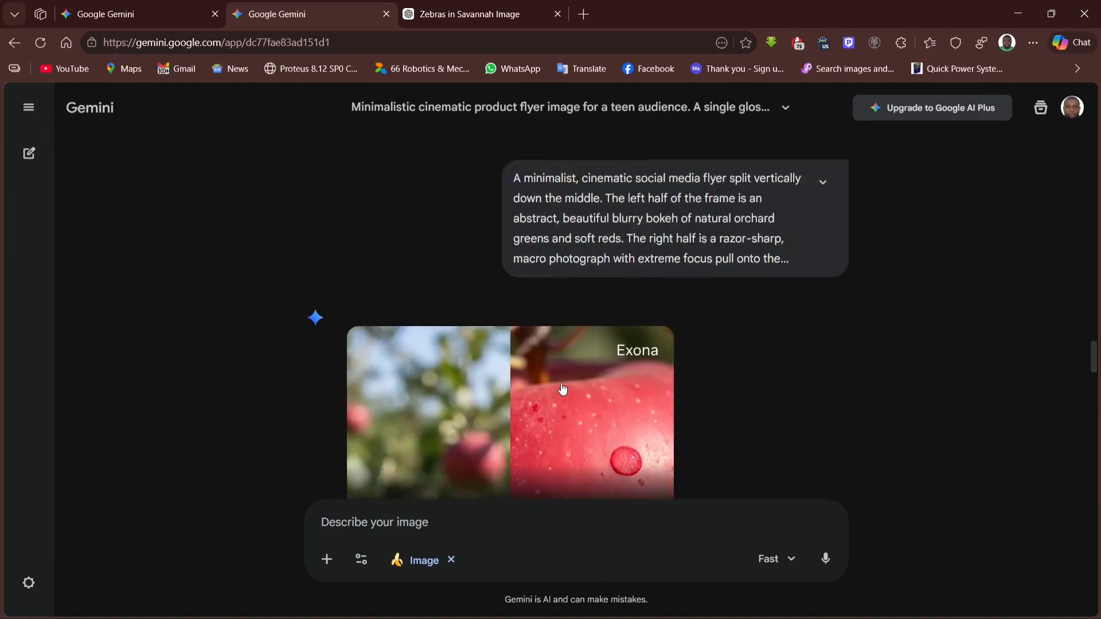
{"action": "scroll", "coordinate": [562, 389], "scroll_direction": "down", "scroll_amount": 8}
{"action": "scroll", "coordinate": [570, 402], "scroll_direction": "up", "scroll_amount": 1}
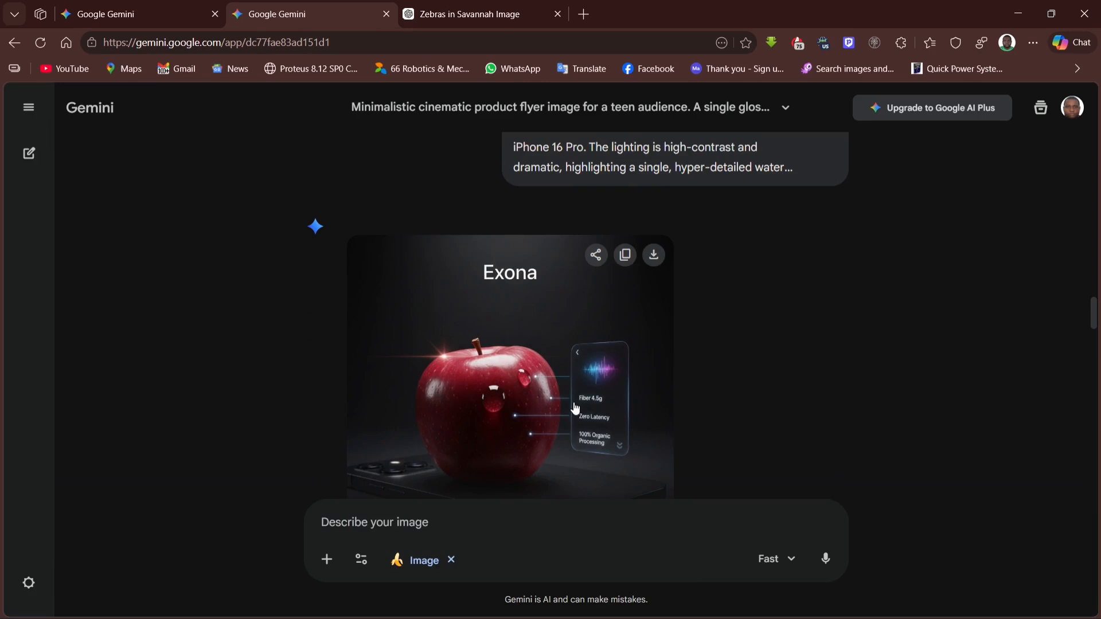
{"action": "left_click", "coordinate": [577, 373]}
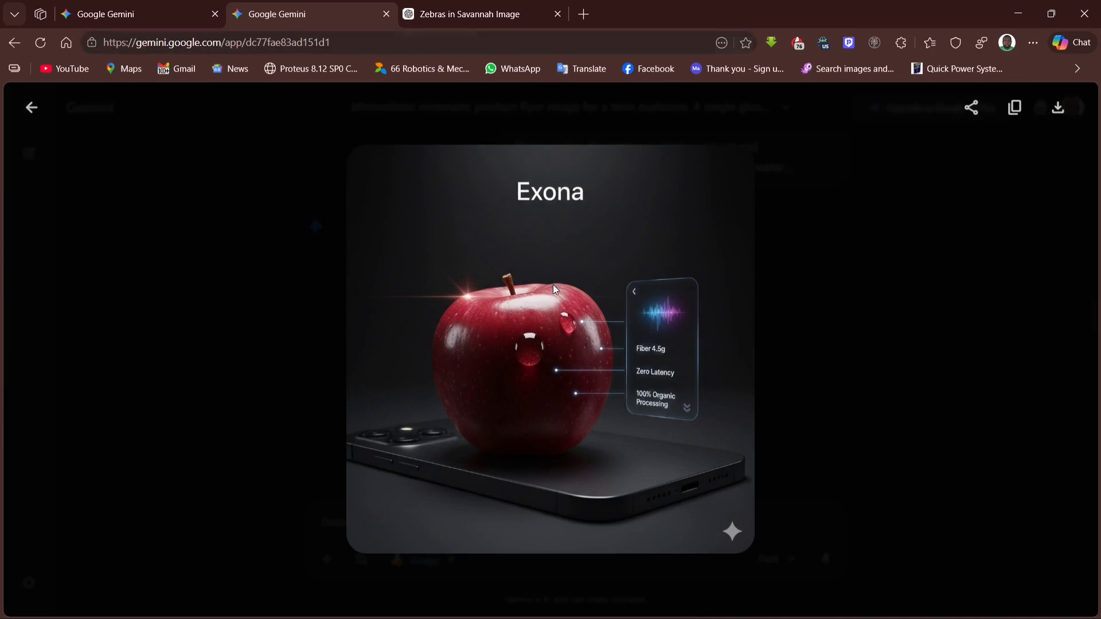
{"action": "left_click", "coordinate": [32, 109]}
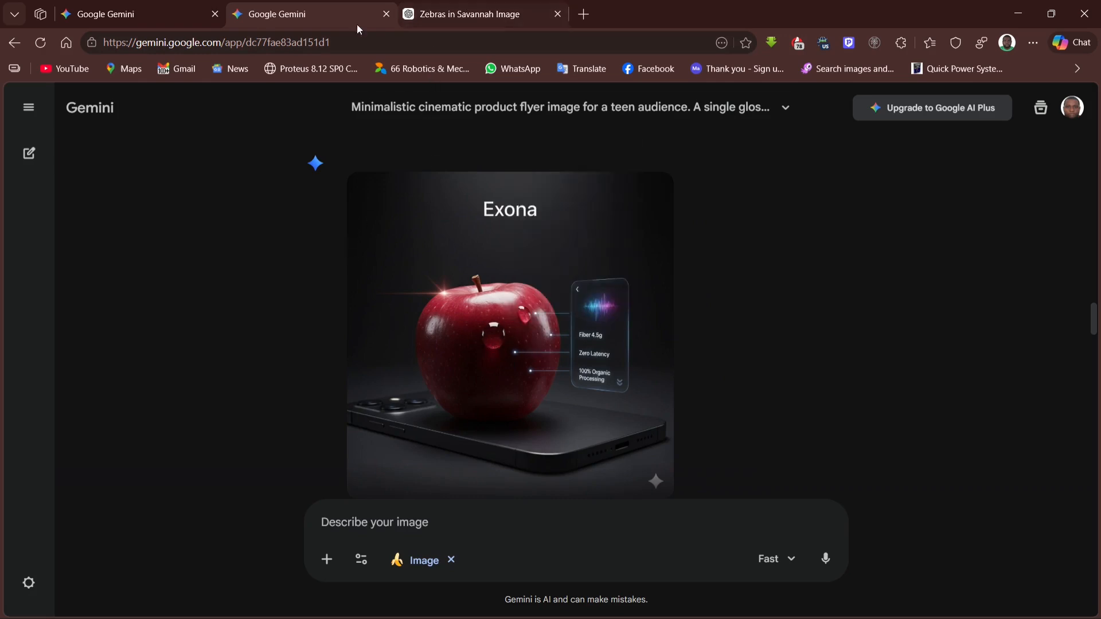
Step: Copy Prompt 1 "The Original Apple Intelligence" from the Gemini flyer-ideas chat and submit it in ChatGPT, first examining the battery flyer at full size
{"action": "left_click", "coordinate": [119, 12]}
{"action": "scroll", "coordinate": [869, 305], "scroll_direction": "up", "scroll_amount": 1}
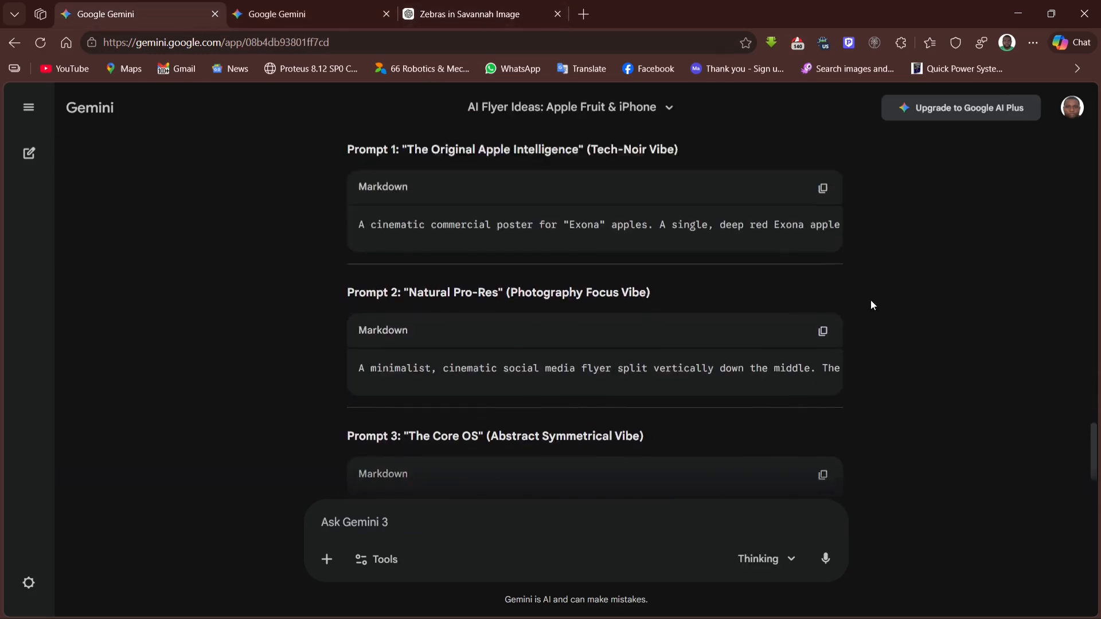
{"action": "left_click", "coordinate": [823, 223]}
{"action": "left_click", "coordinate": [500, 13]}
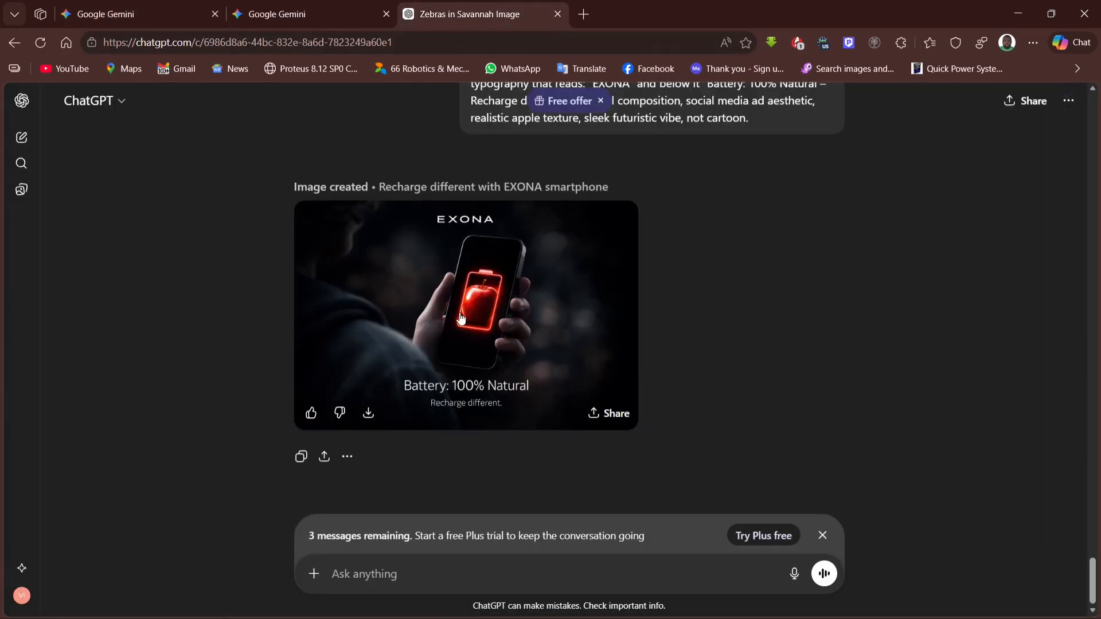
{"action": "left_click", "coordinate": [567, 333]}
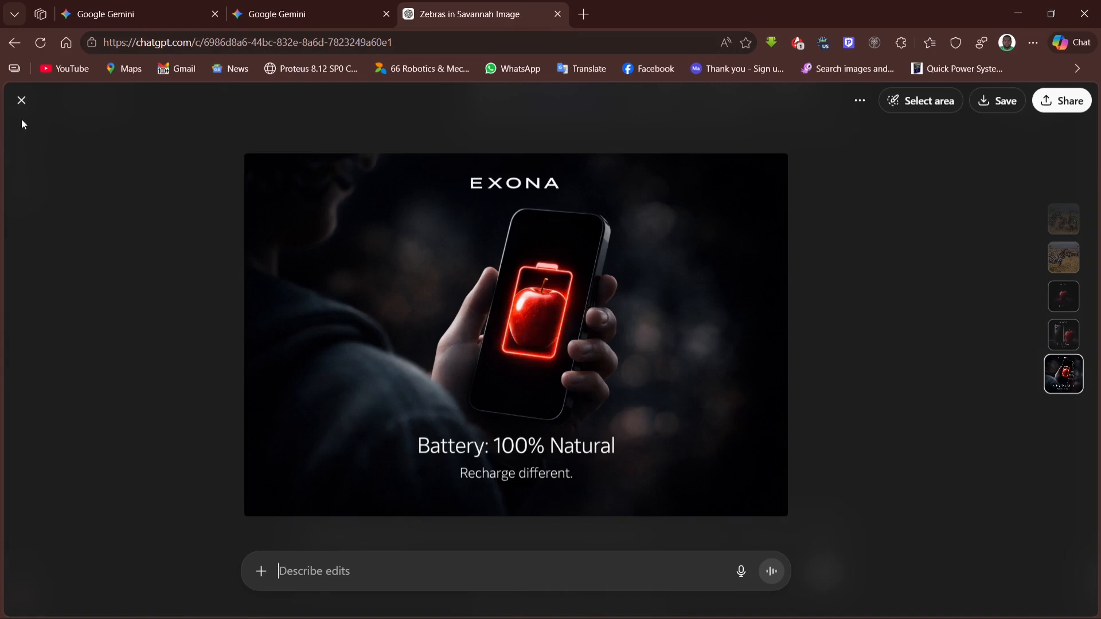
{"action": "left_click", "coordinate": [21, 100]}
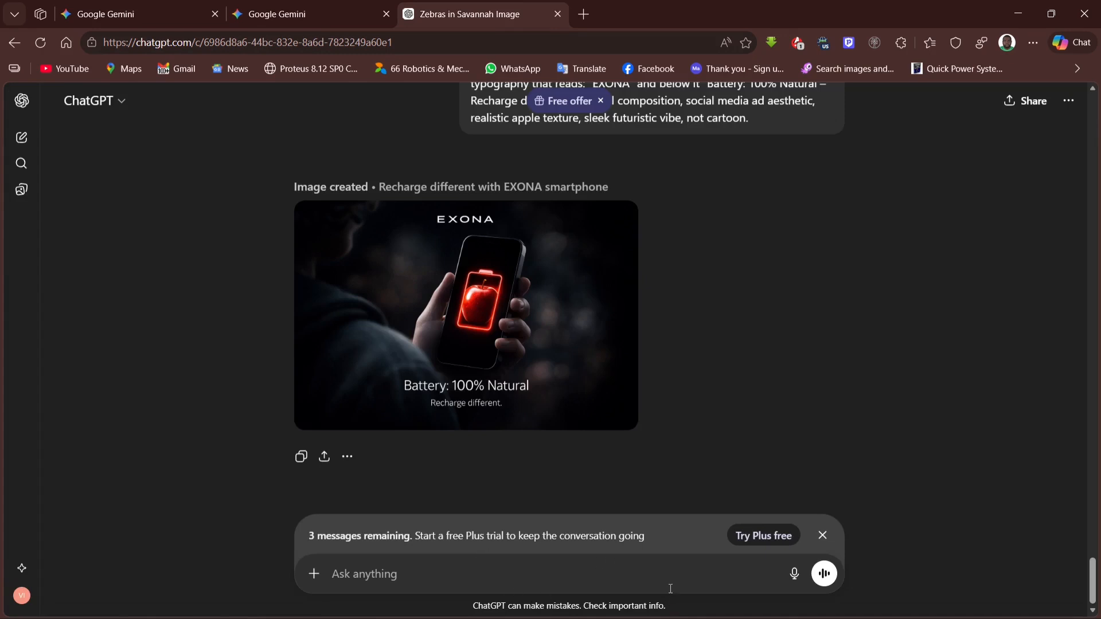
{"action": "key", "text": "ctrl+v"}
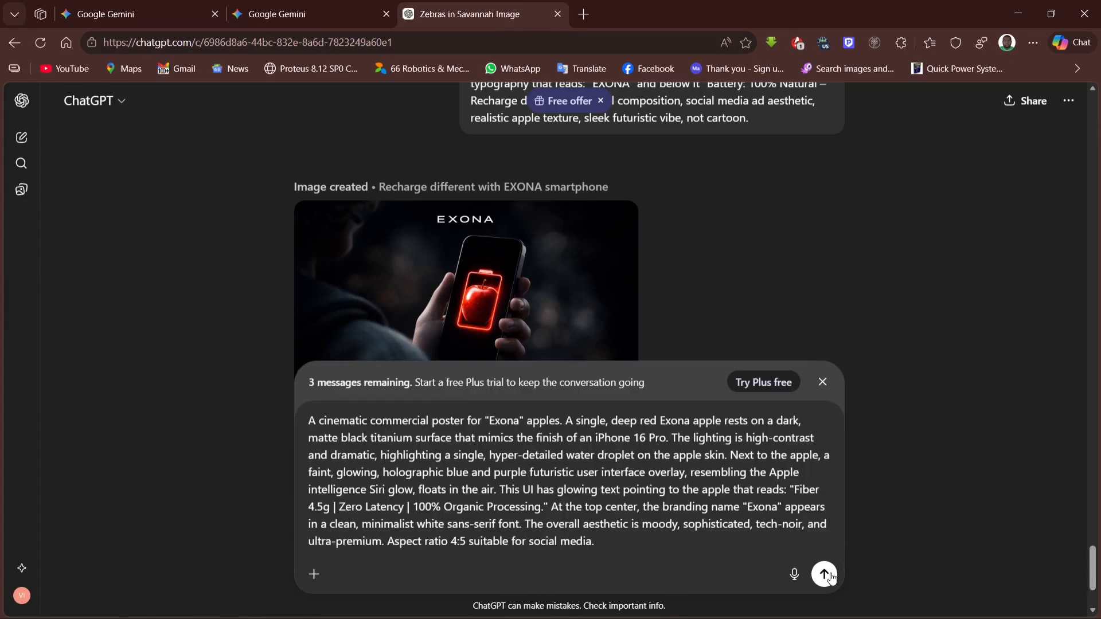
{"action": "key", "text": "Return"}
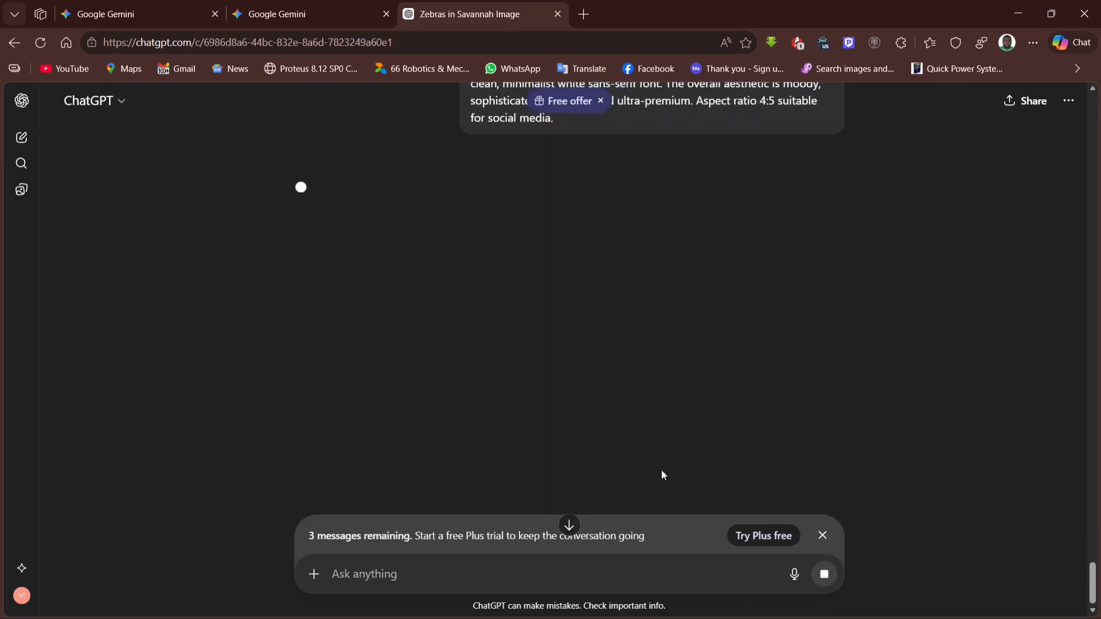
Step: Check on ChatGPT's new poster generation and open Gemini's red apple on a phone flyer at full size
{"action": "scroll", "coordinate": [648, 469], "scroll_direction": "up", "scroll_amount": 2}
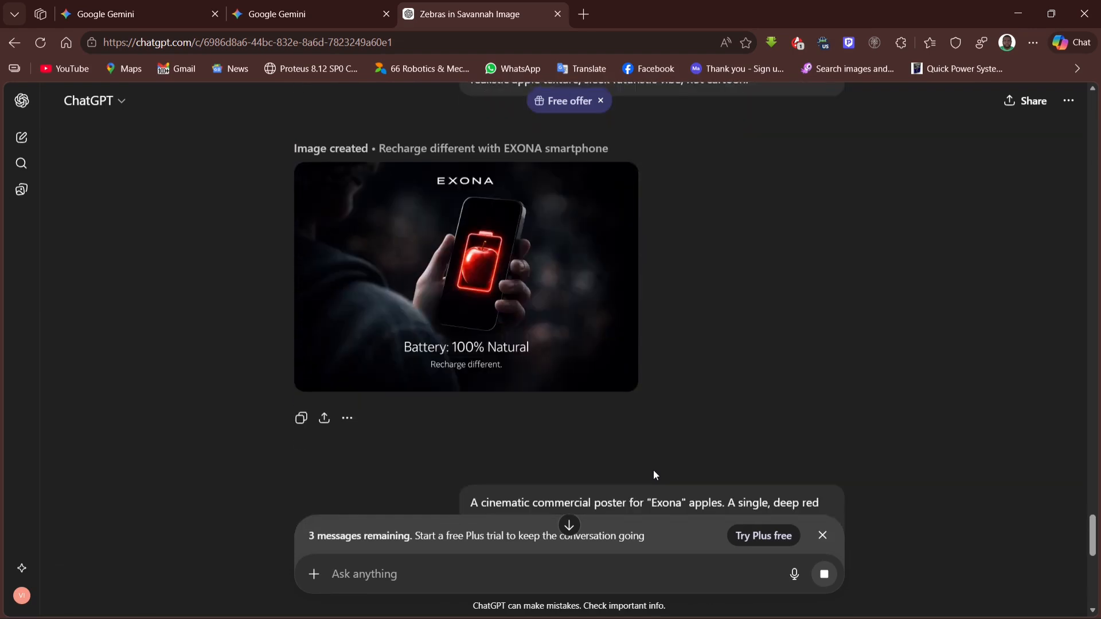
{"action": "scroll", "coordinate": [654, 470], "scroll_direction": "down", "scroll_amount": 9}
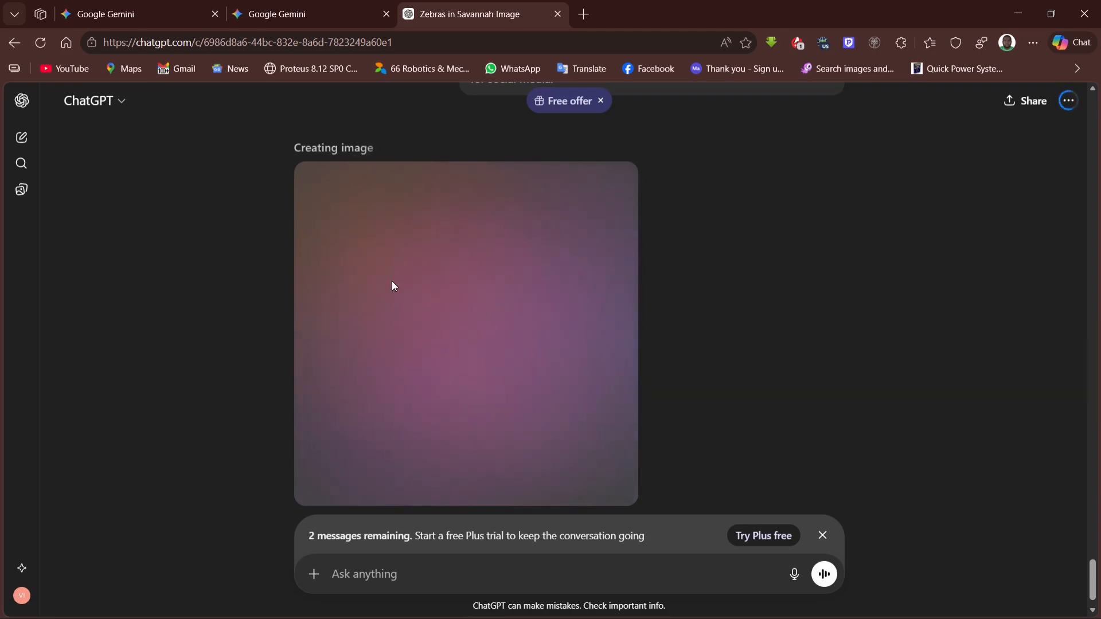
{"action": "left_click", "coordinate": [115, 14]}
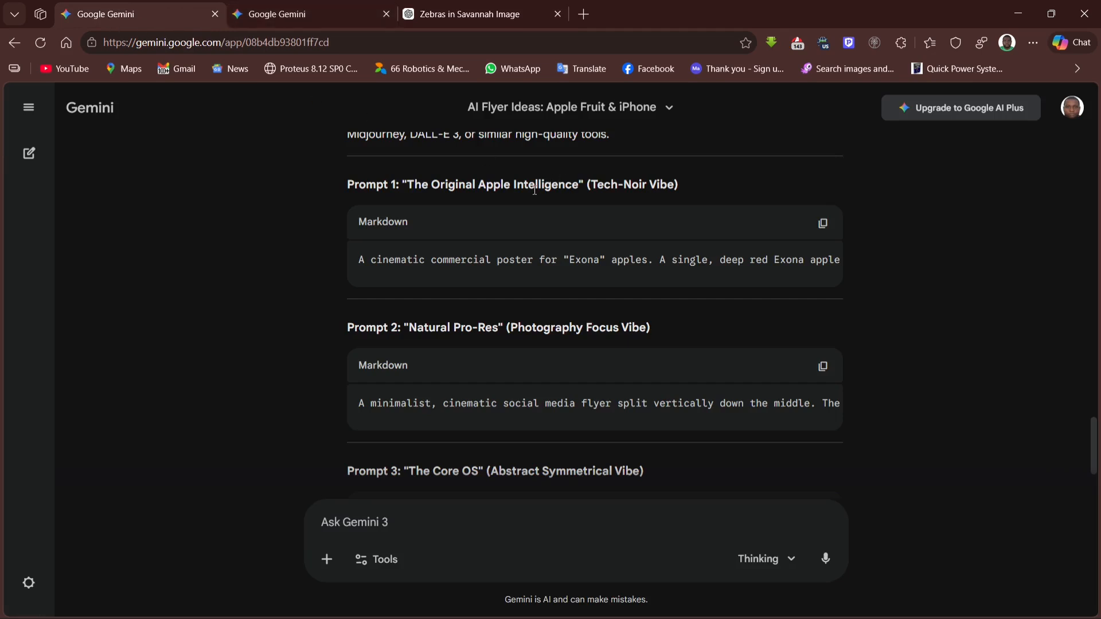
{"action": "left_click", "coordinate": [325, 8]}
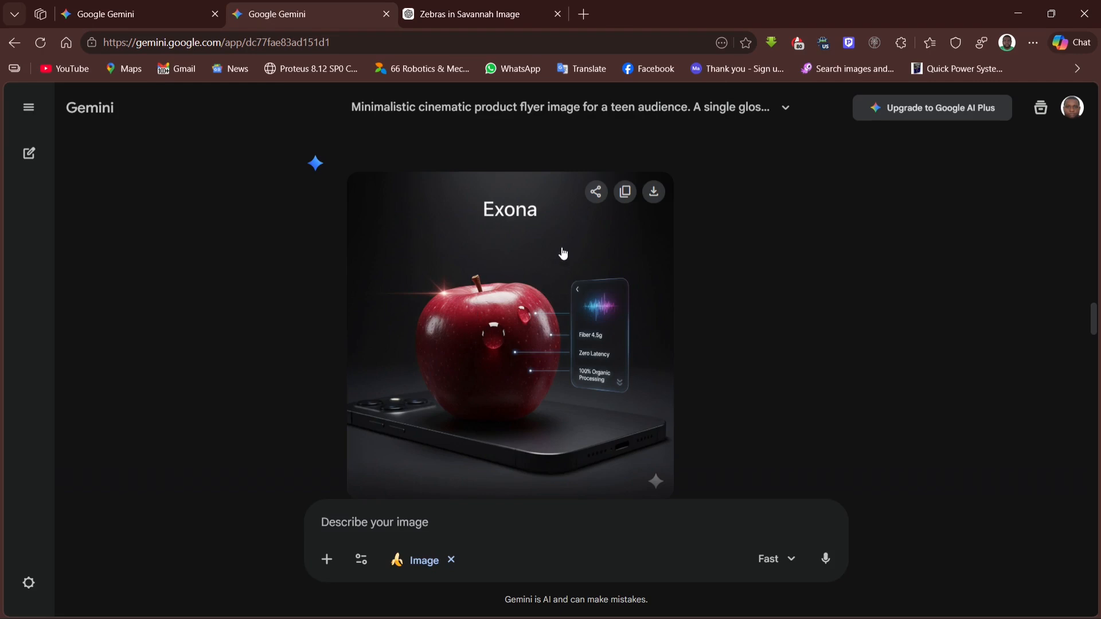
{"action": "left_click", "coordinate": [536, 304]}
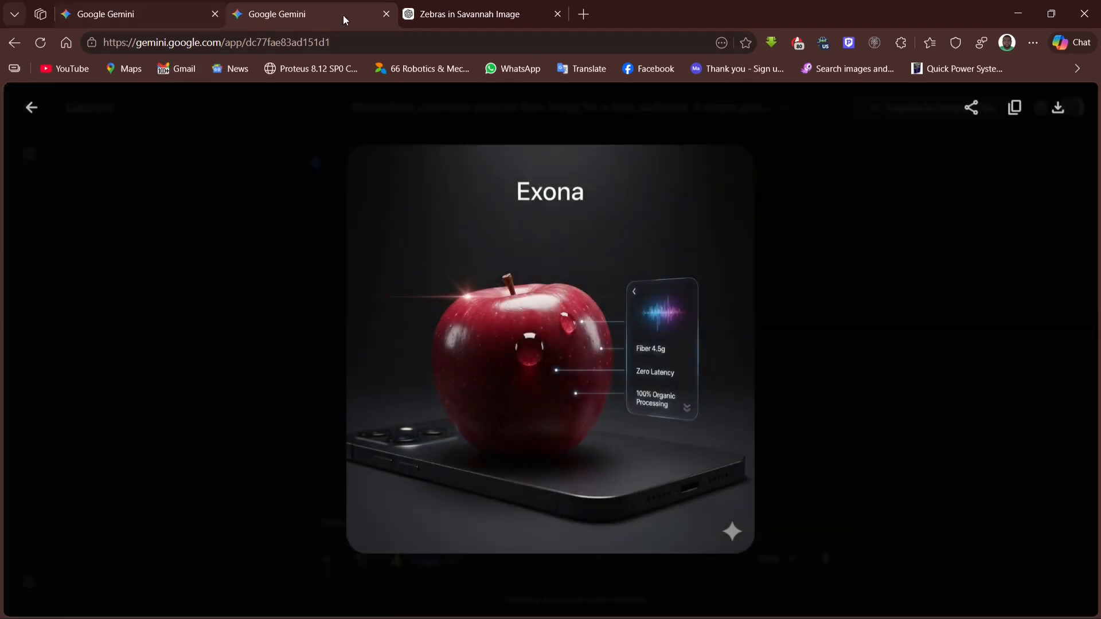
Step: Return to ChatGPT to check the apple poster's progress and dismiss the Plus trial notice
{"action": "left_click", "coordinate": [467, 22]}
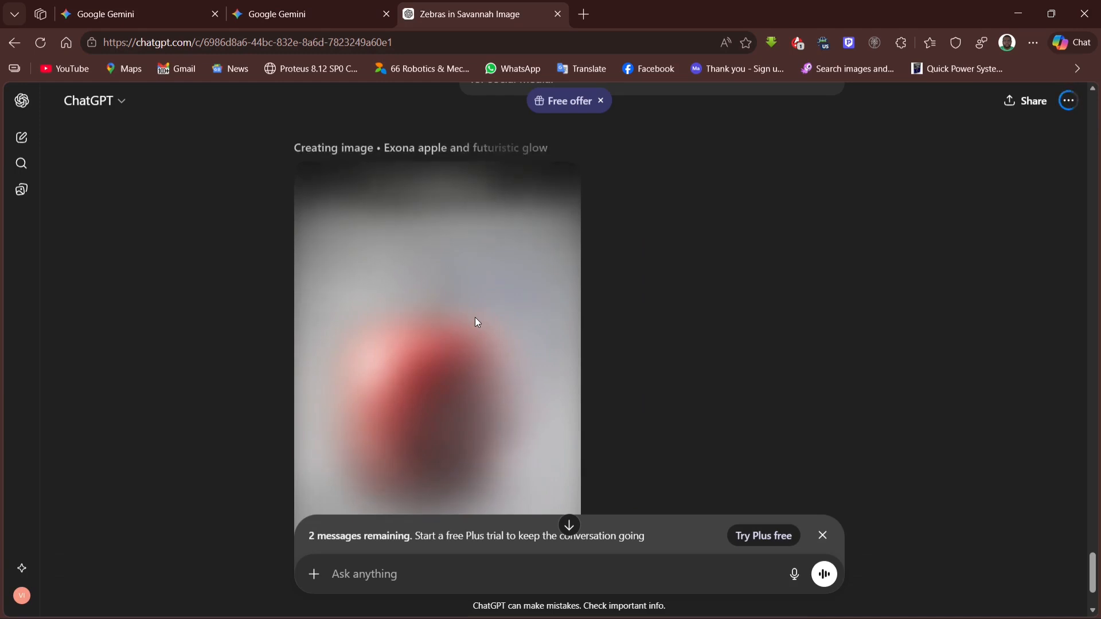
{"action": "scroll", "coordinate": [474, 317], "scroll_direction": "down", "scroll_amount": 2}
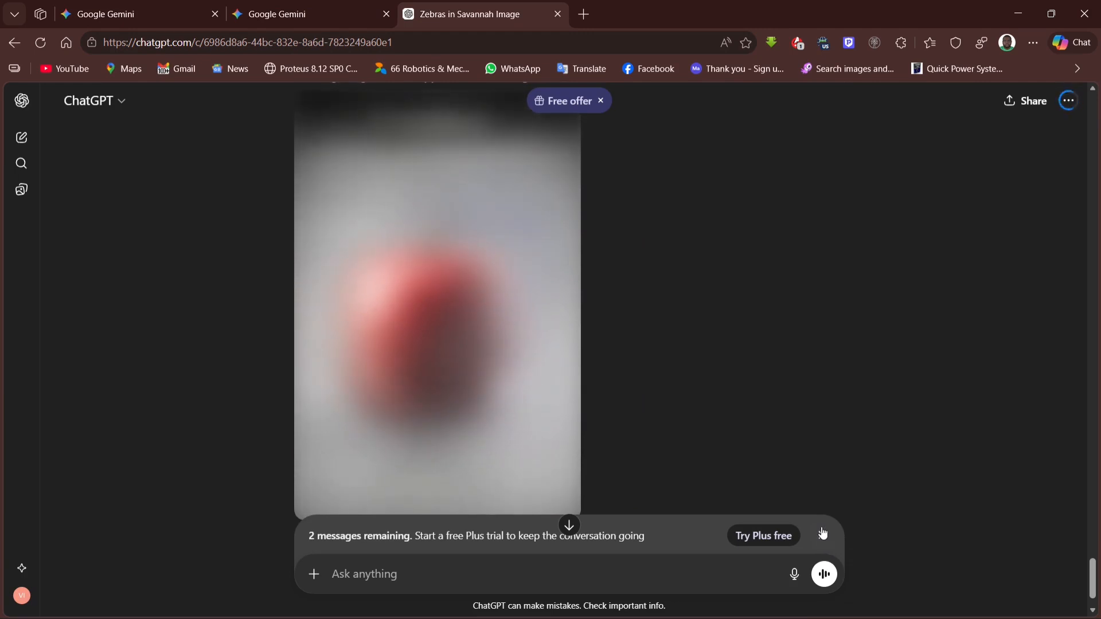
{"action": "scroll", "coordinate": [462, 392], "scroll_direction": "down", "scroll_amount": 1}
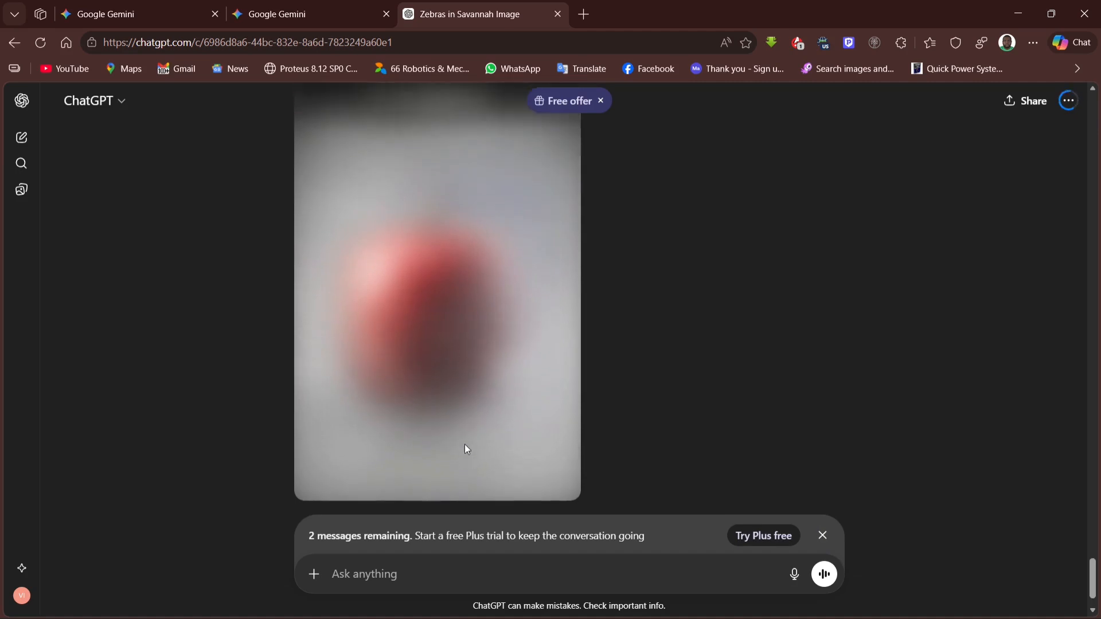
{"action": "left_click", "coordinate": [826, 534]}
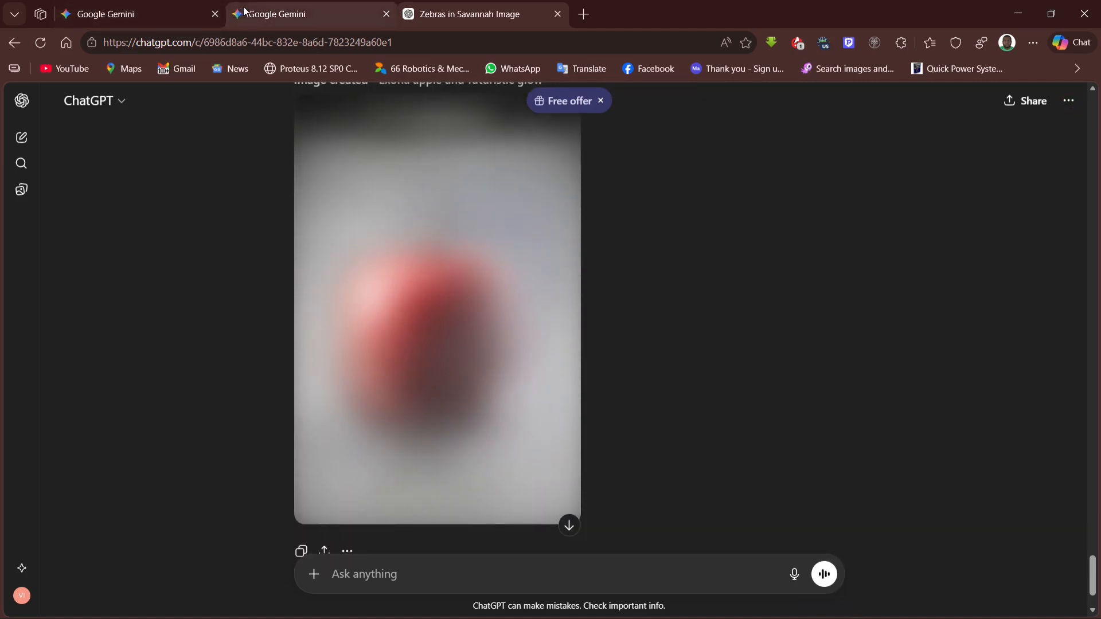
Step: Compare Gemini's red apple flyer with ChatGPT's version of the same prompt, examining the ChatGPT poster at full size
{"action": "left_click", "coordinate": [325, 12]}
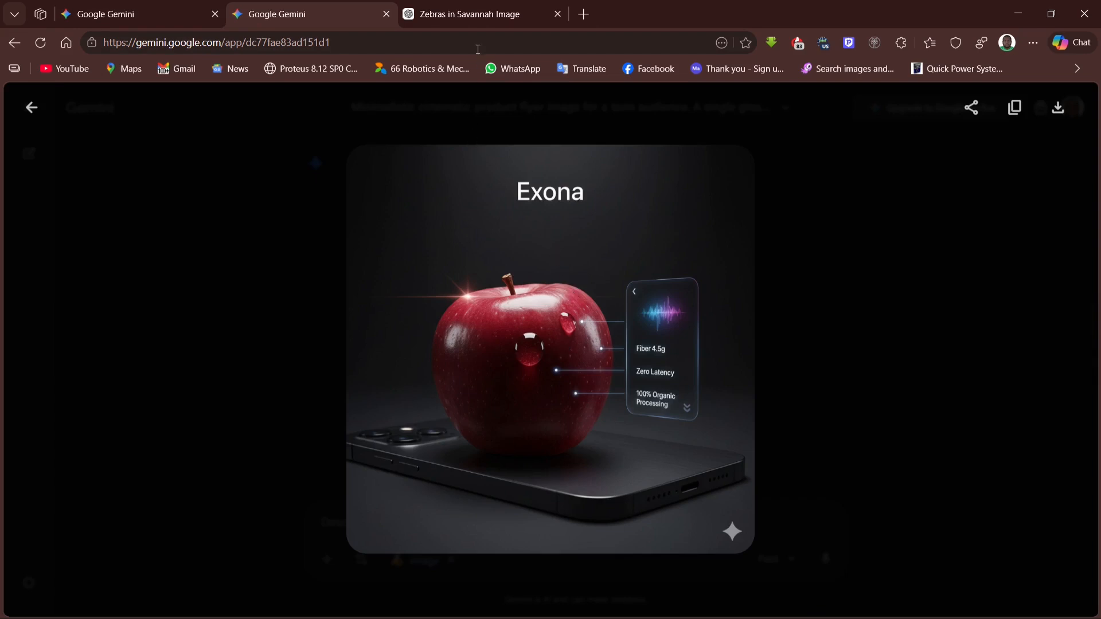
{"action": "left_click", "coordinate": [472, 20]}
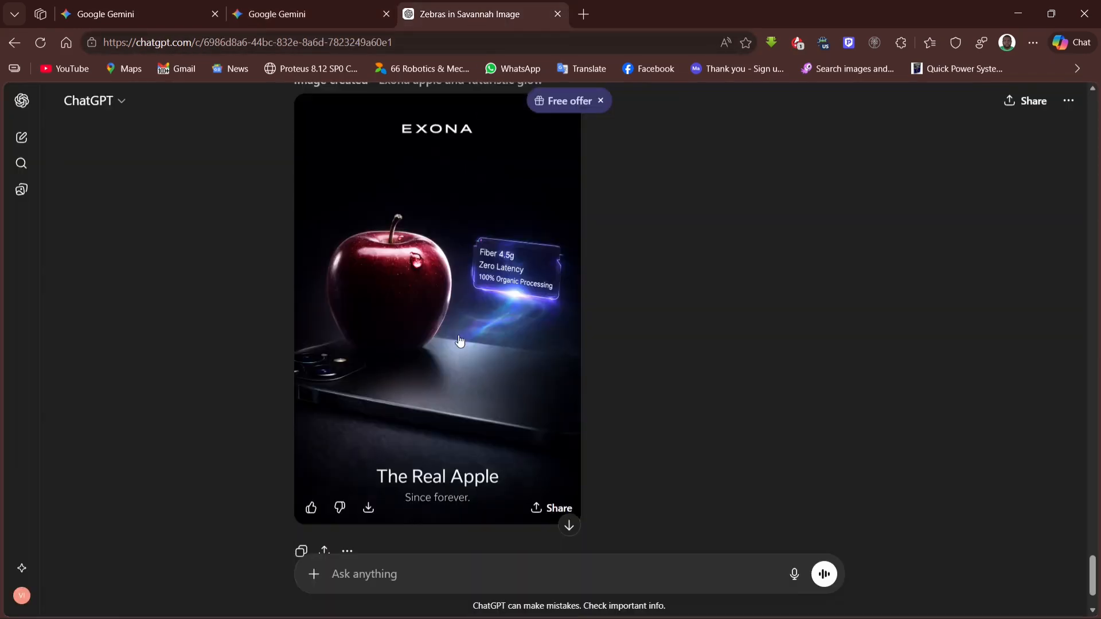
{"action": "left_click", "coordinate": [472, 333]}
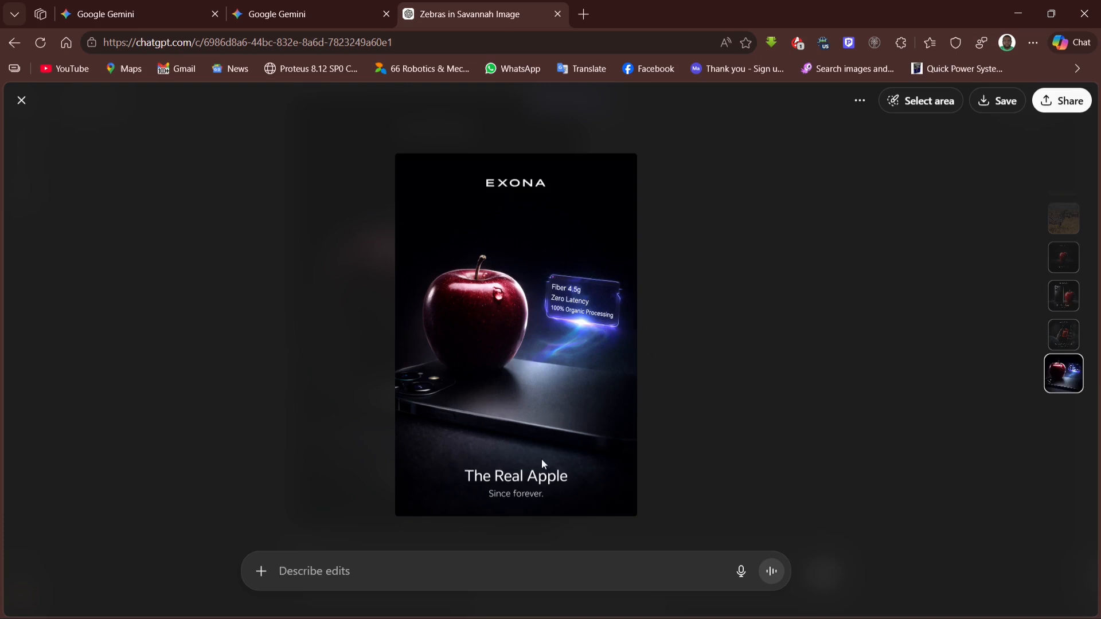
{"action": "left_click", "coordinate": [21, 100]}
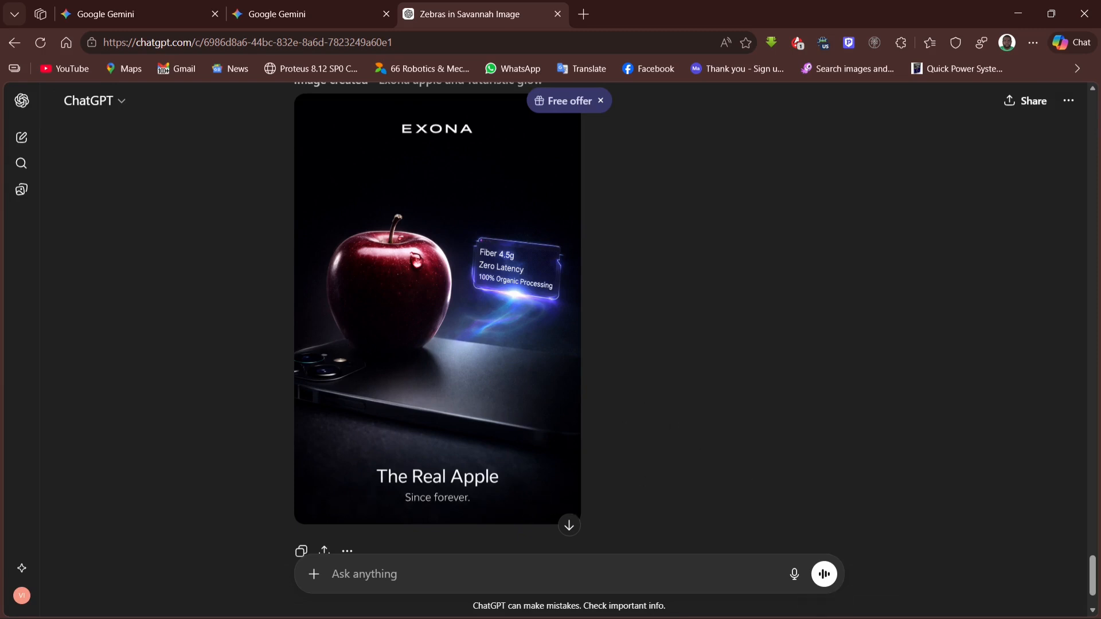
Step: Close Gemini's enlarged apple flyer and review all the Exona flyers in the image chat, back to the first prompt
{"action": "left_click", "coordinate": [295, 14]}
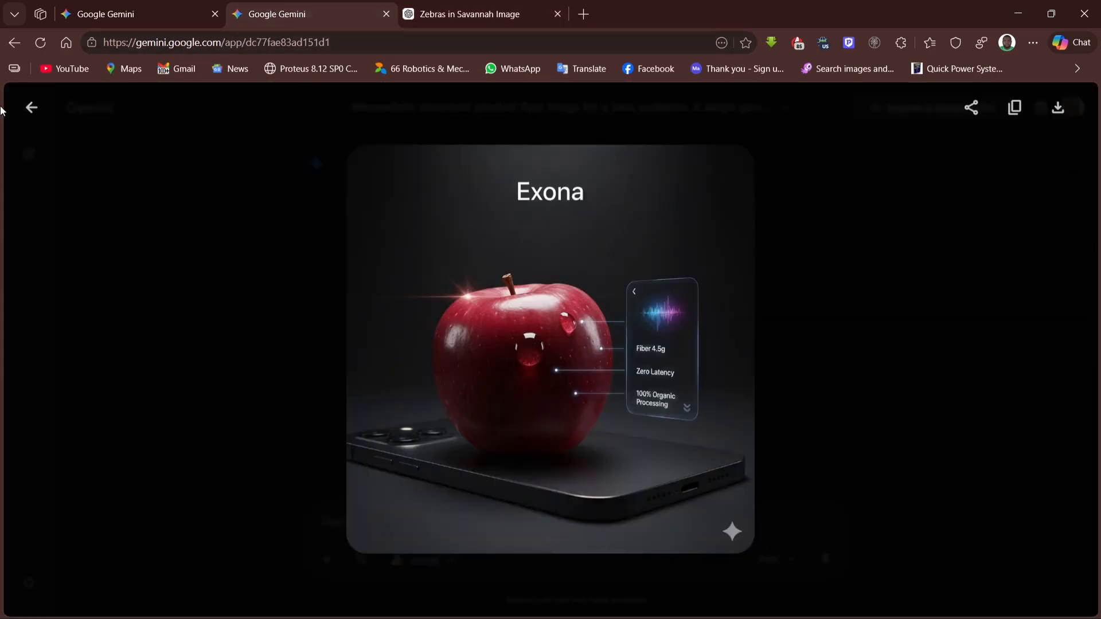
{"action": "left_click", "coordinate": [31, 107]}
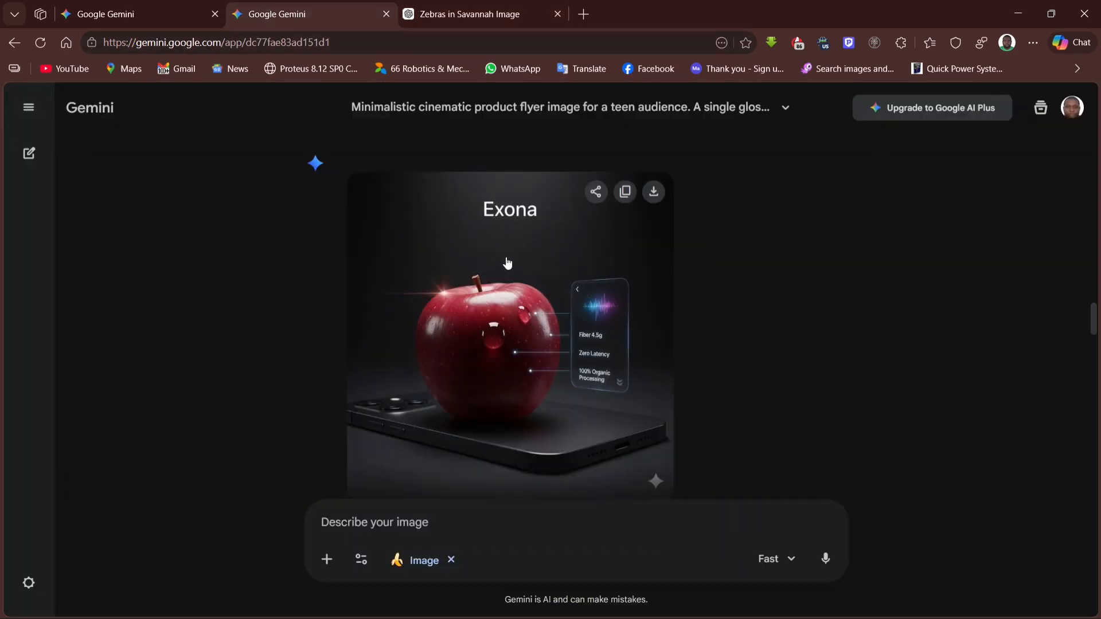
{"action": "scroll", "coordinate": [502, 264], "scroll_direction": "down", "scroll_amount": 5}
{"action": "scroll", "coordinate": [508, 270], "scroll_direction": "down", "scroll_amount": 5}
{"action": "scroll", "coordinate": [513, 278], "scroll_direction": "down", "scroll_amount": 10}
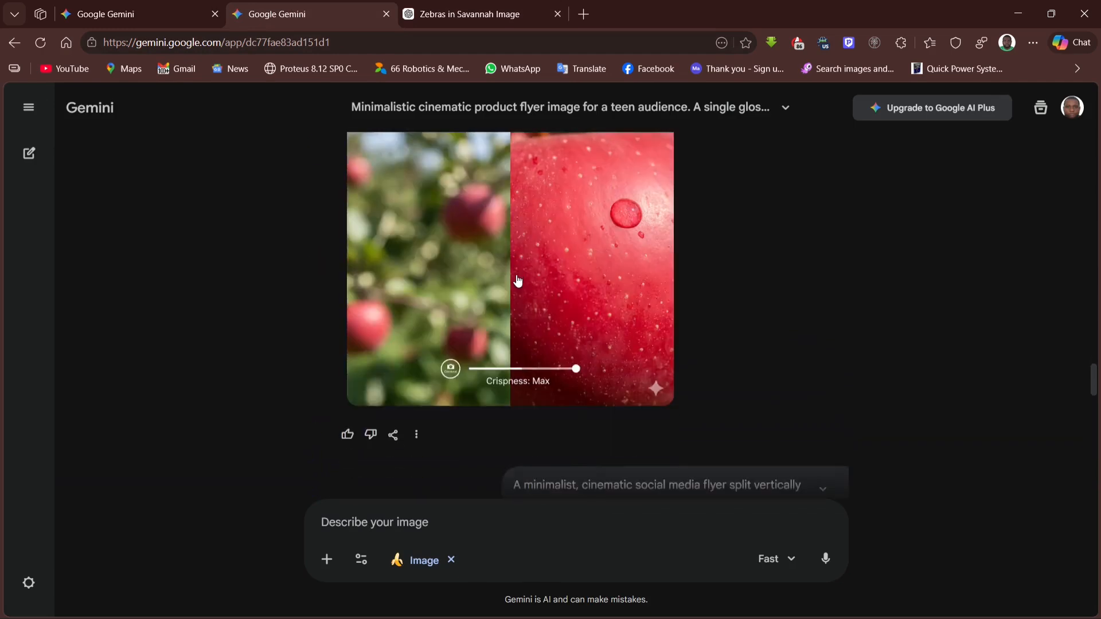
{"action": "scroll", "coordinate": [513, 279], "scroll_direction": "down", "scroll_amount": 3}
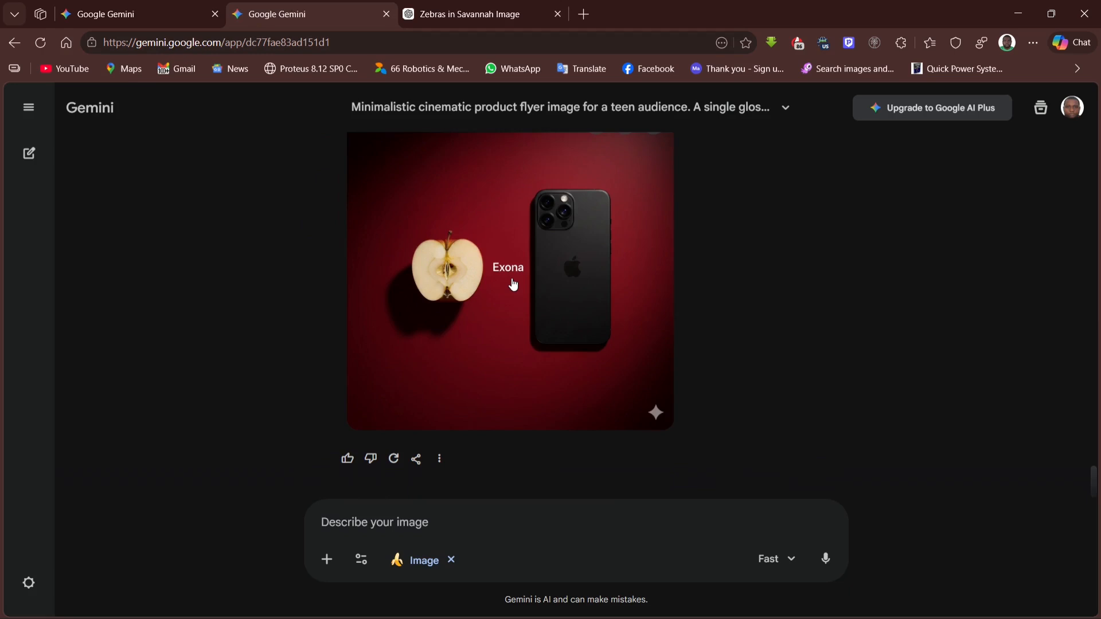
{"action": "scroll", "coordinate": [709, 481], "scroll_direction": "up", "scroll_amount": 8}
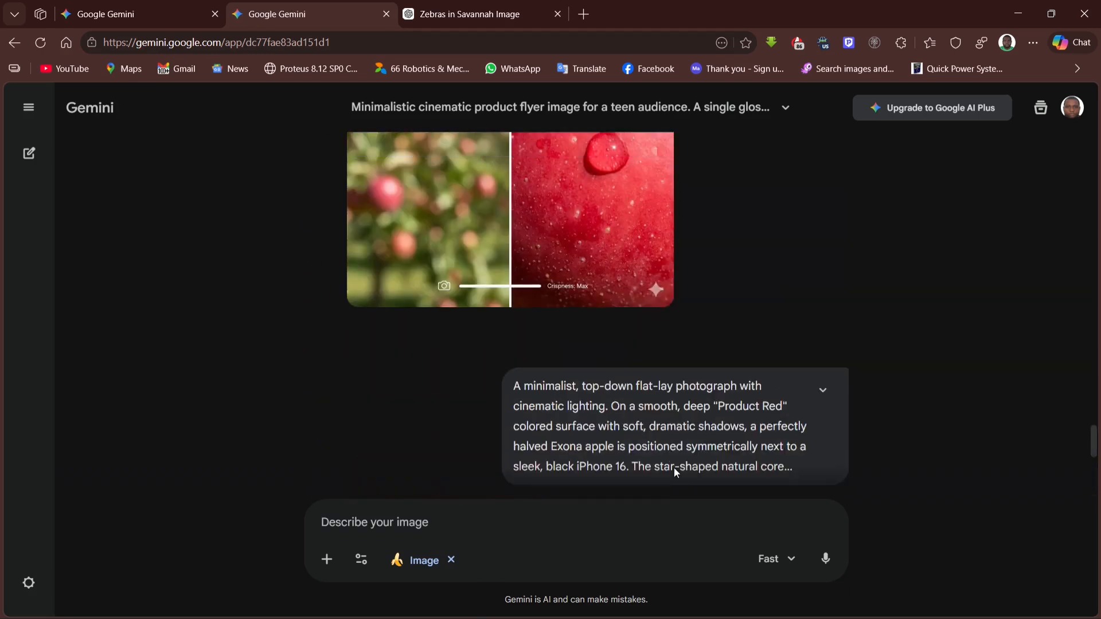
{"action": "scroll", "coordinate": [682, 476], "scroll_direction": "up", "scroll_amount": 2}
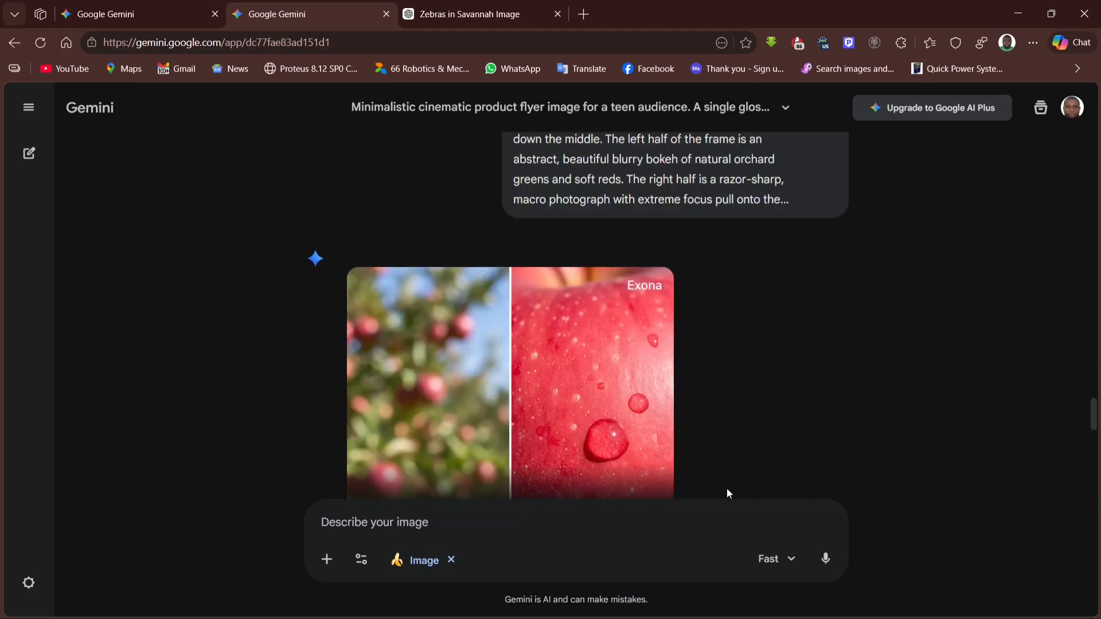
{"action": "scroll", "coordinate": [676, 436], "scroll_direction": "up", "scroll_amount": 5}
{"action": "scroll", "coordinate": [670, 370], "scroll_direction": "up", "scroll_amount": 12}
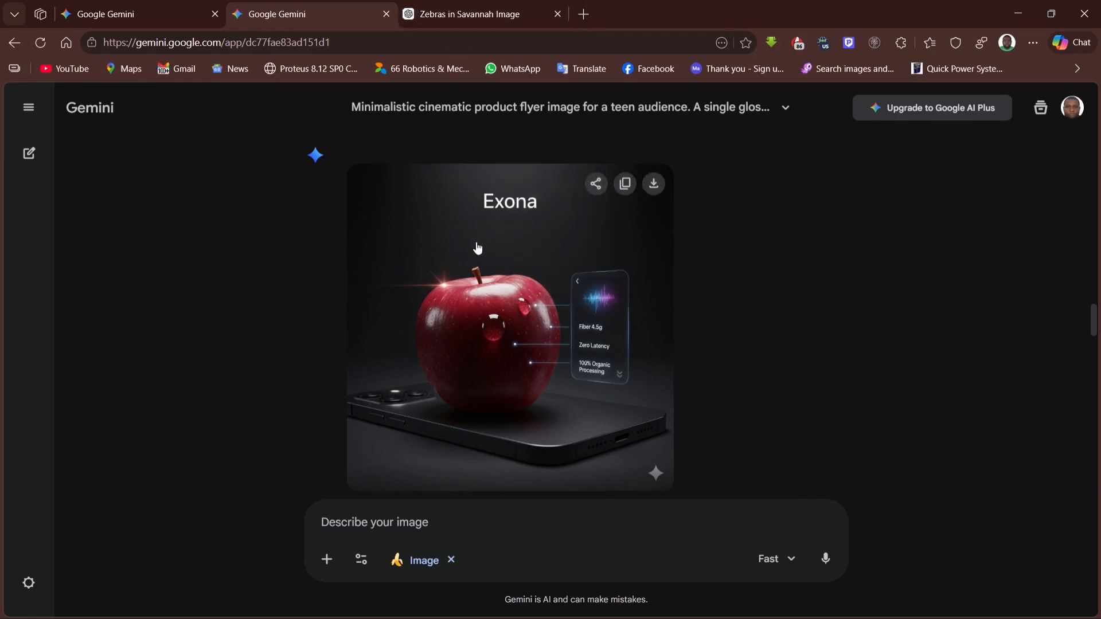
{"action": "scroll", "coordinate": [478, 250], "scroll_direction": "up", "scroll_amount": 10}
{"action": "scroll", "coordinate": [479, 256], "scroll_direction": "up", "scroll_amount": 15}
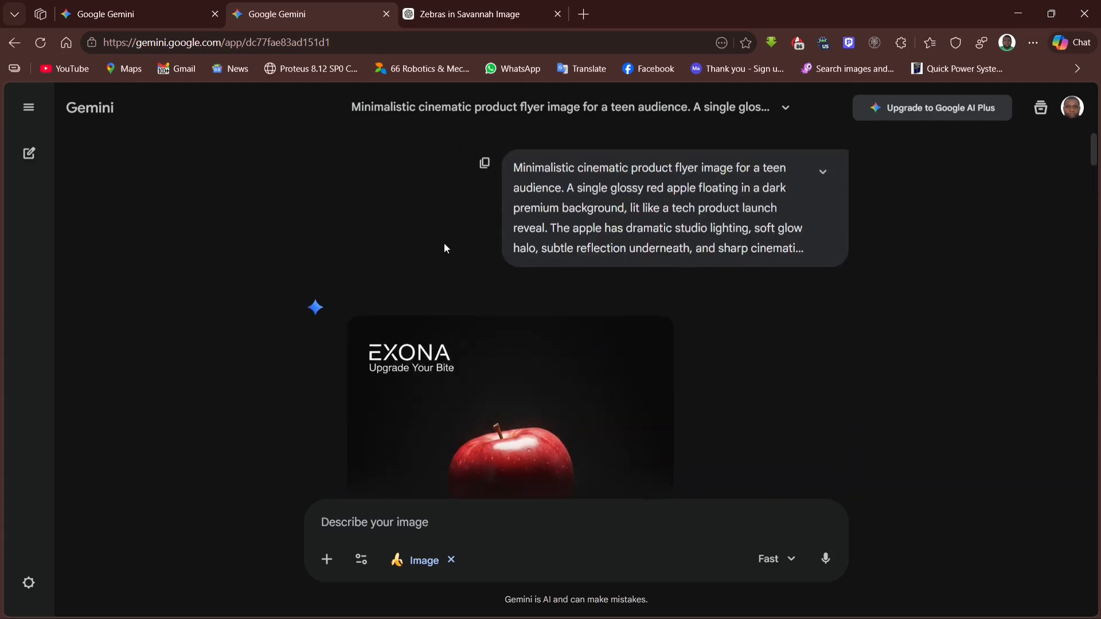
Step: Look back through the Gemini flyer-ideas chat and open the earlier chat about expanding the zebra image to 16:9
{"action": "left_click", "coordinate": [138, 13]}
{"action": "scroll", "coordinate": [483, 299], "scroll_direction": "up", "scroll_amount": 10}
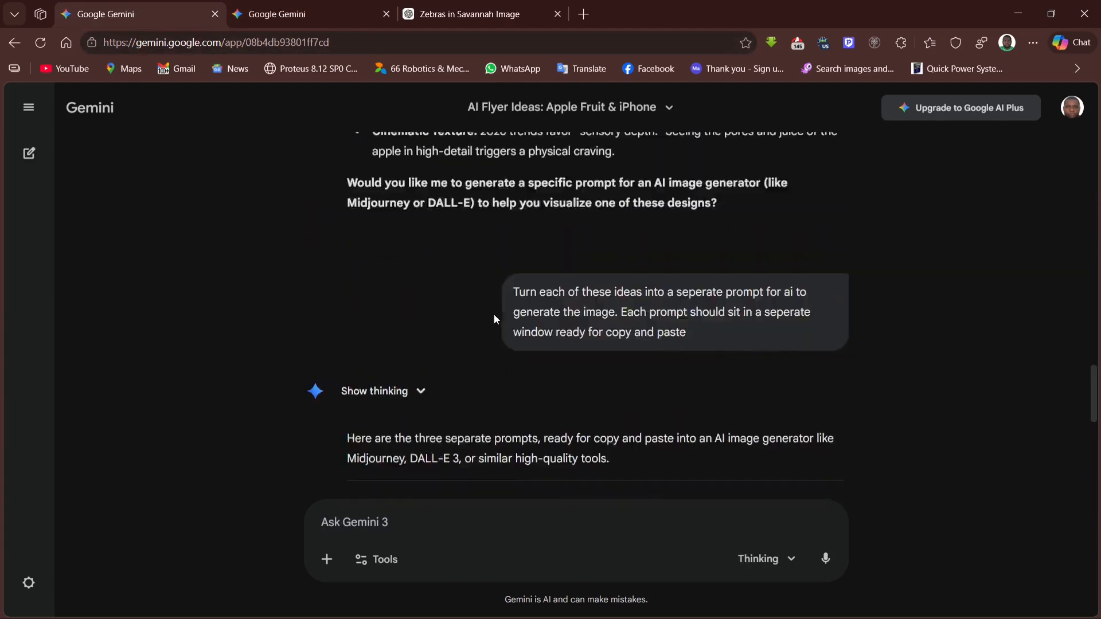
{"action": "scroll", "coordinate": [483, 298], "scroll_direction": "up", "scroll_amount": 10}
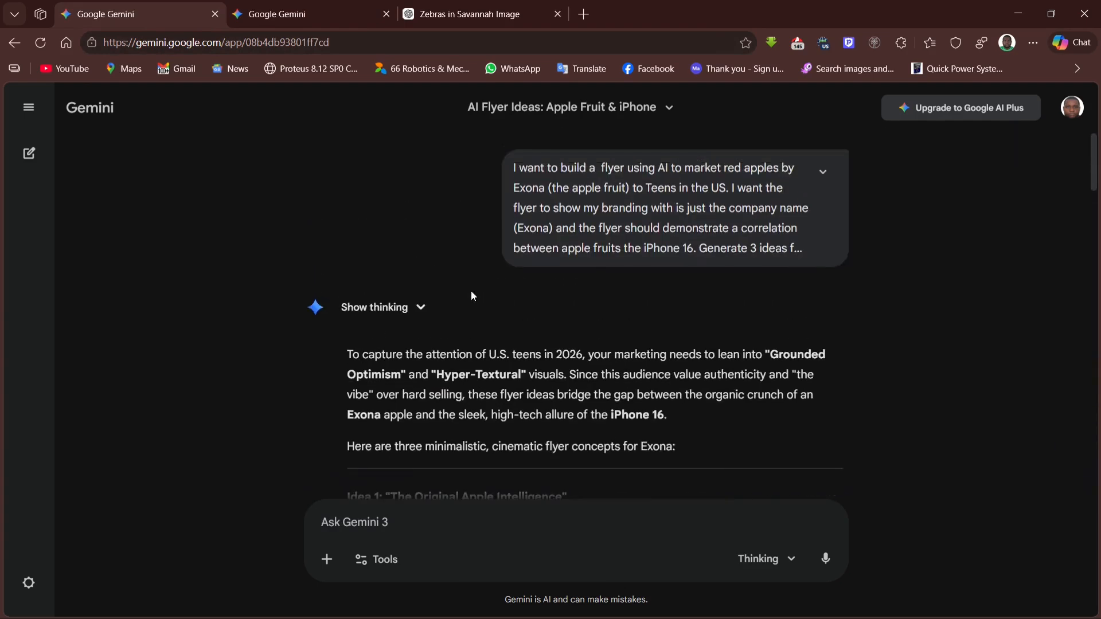
{"action": "left_click", "coordinate": [26, 118]}
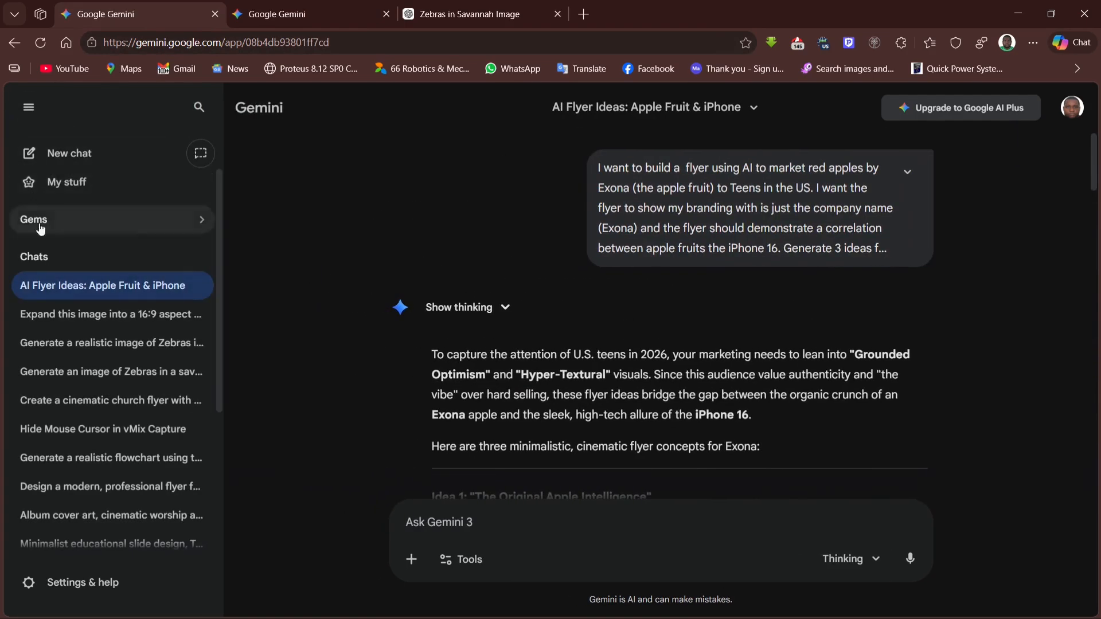
{"action": "left_click", "coordinate": [68, 319]}
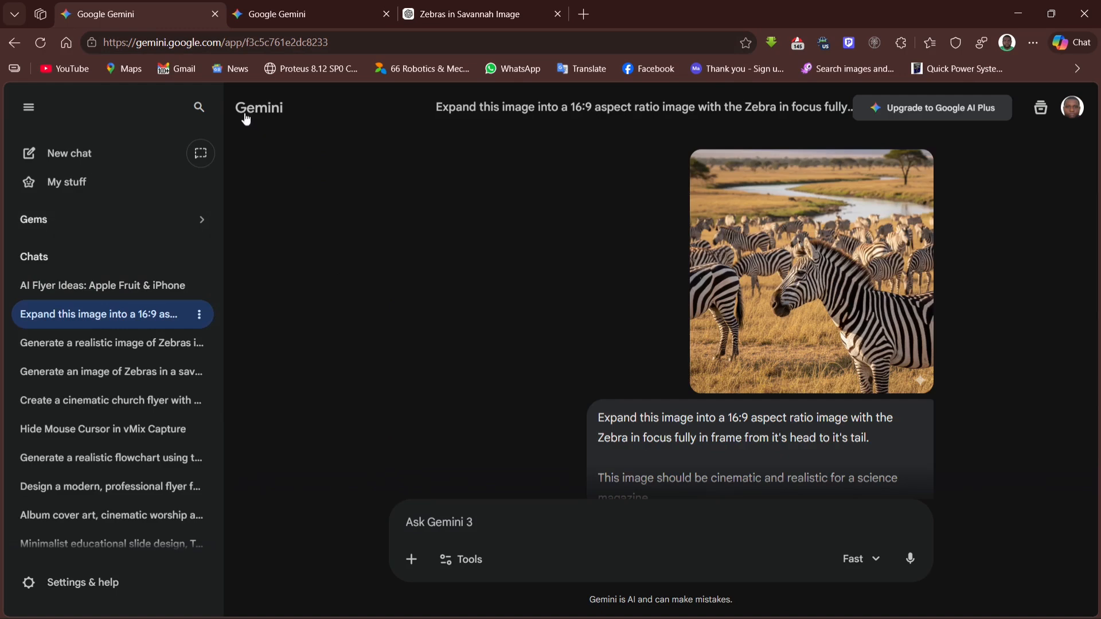
{"action": "left_click", "coordinate": [26, 111]}
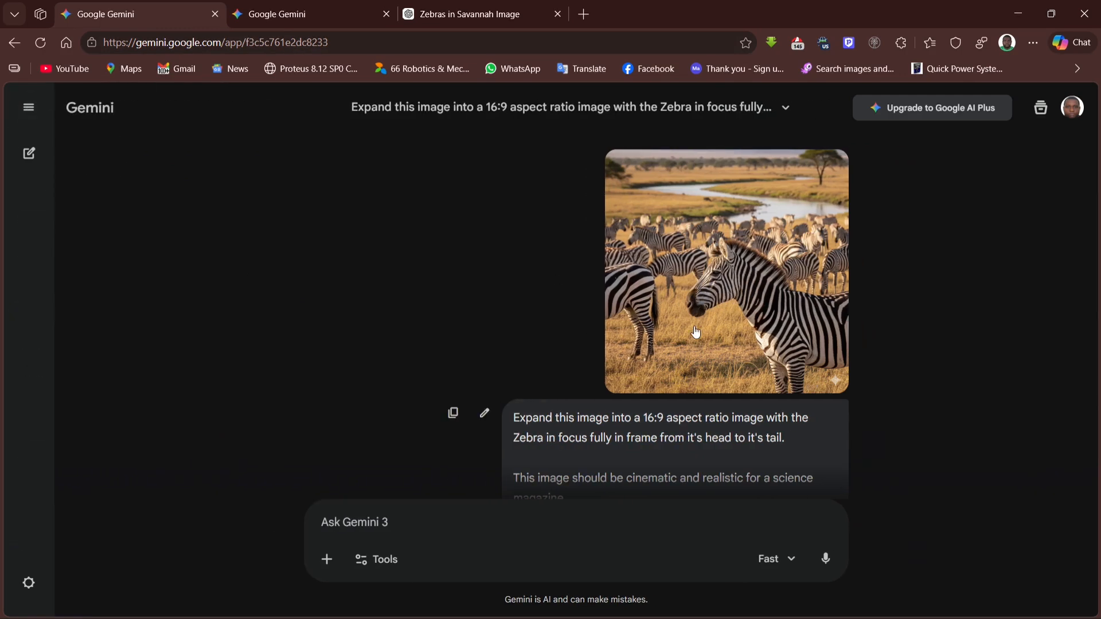
Step: Examine the original zebra image and Gemini's expanded version at full size
{"action": "scroll", "coordinate": [694, 330], "scroll_direction": "down", "scroll_amount": 8}
{"action": "left_click", "coordinate": [669, 333]}
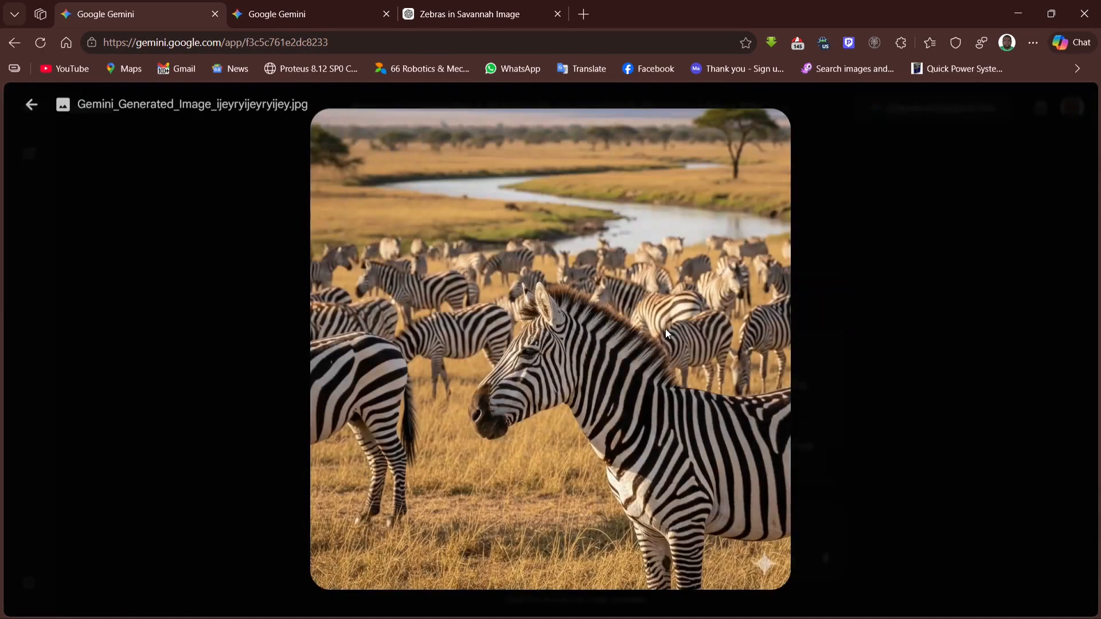
{"action": "left_click", "coordinate": [31, 104]}
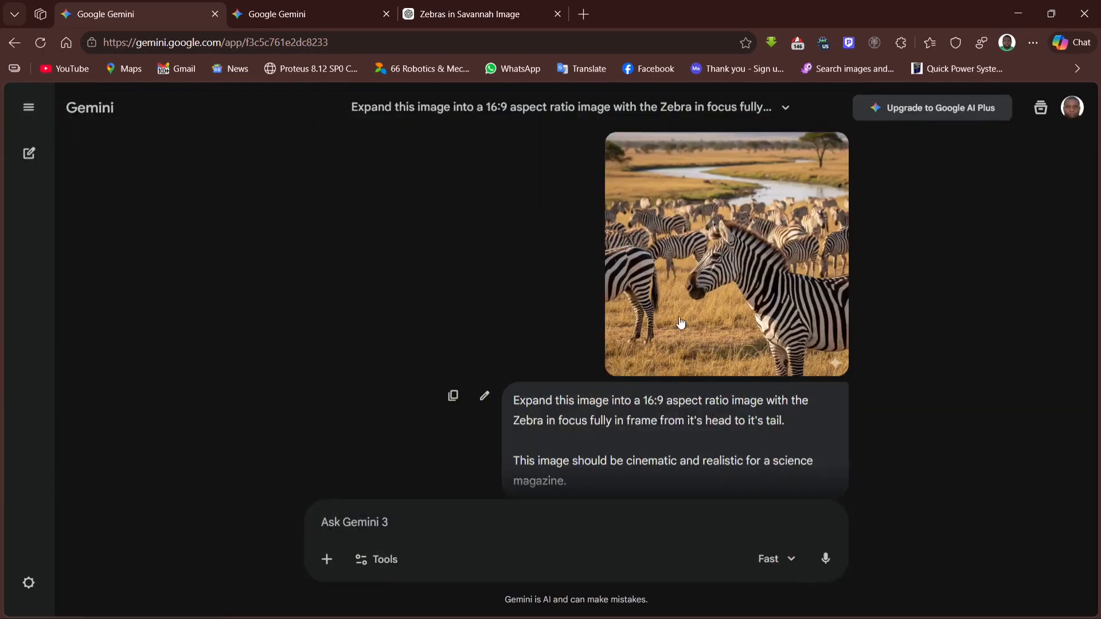
{"action": "left_click", "coordinate": [553, 334]}
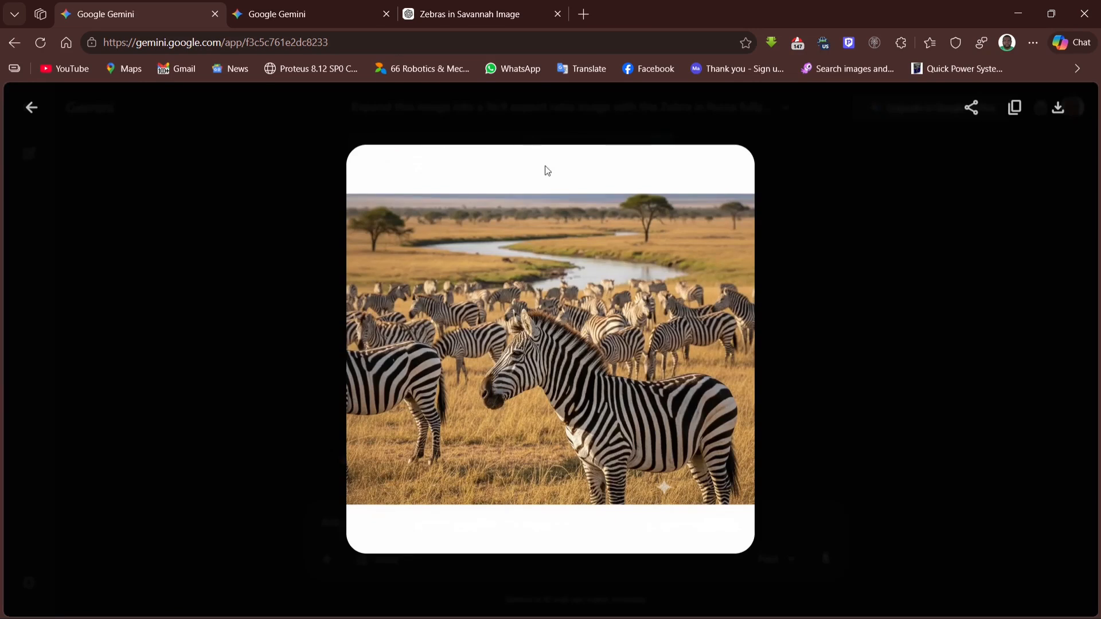
Step: Switch to the ChatGPT chat and examine its expanded zebra image and the original zebra image at full size
{"action": "left_click", "coordinate": [471, 14]}
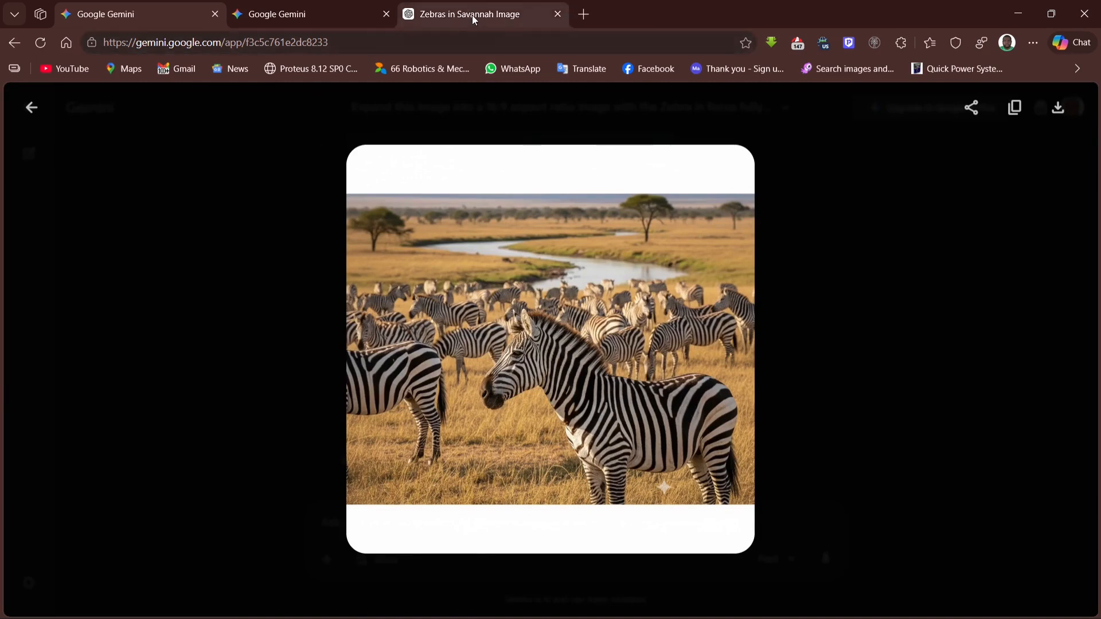
{"action": "scroll", "coordinate": [631, 393], "scroll_direction": "up", "scroll_amount": 15}
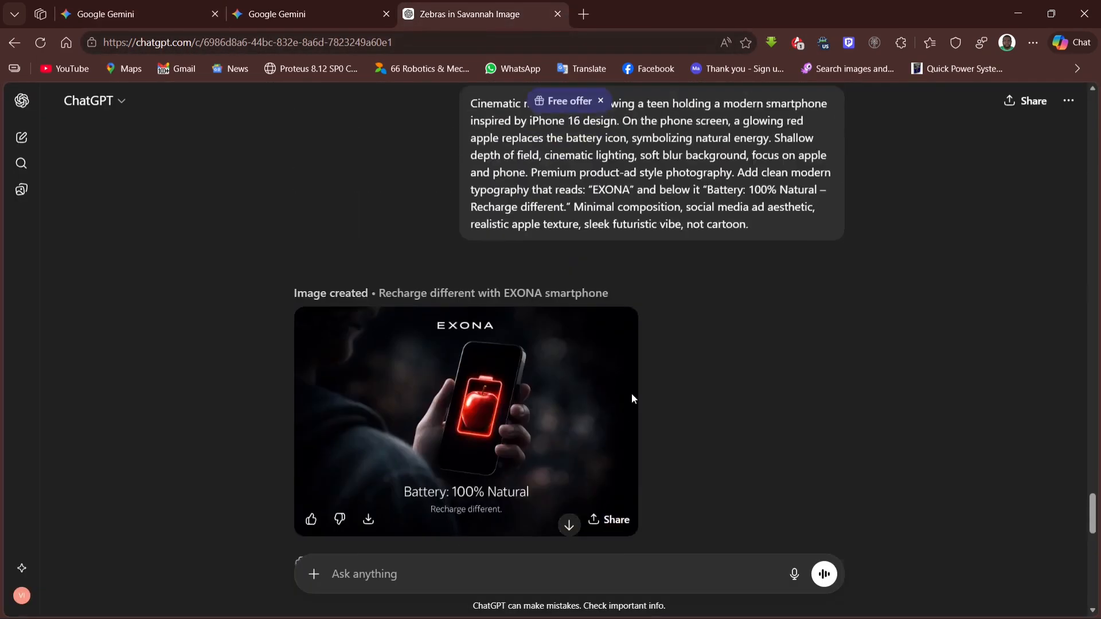
{"action": "scroll", "coordinate": [631, 392], "scroll_direction": "up", "scroll_amount": 15}
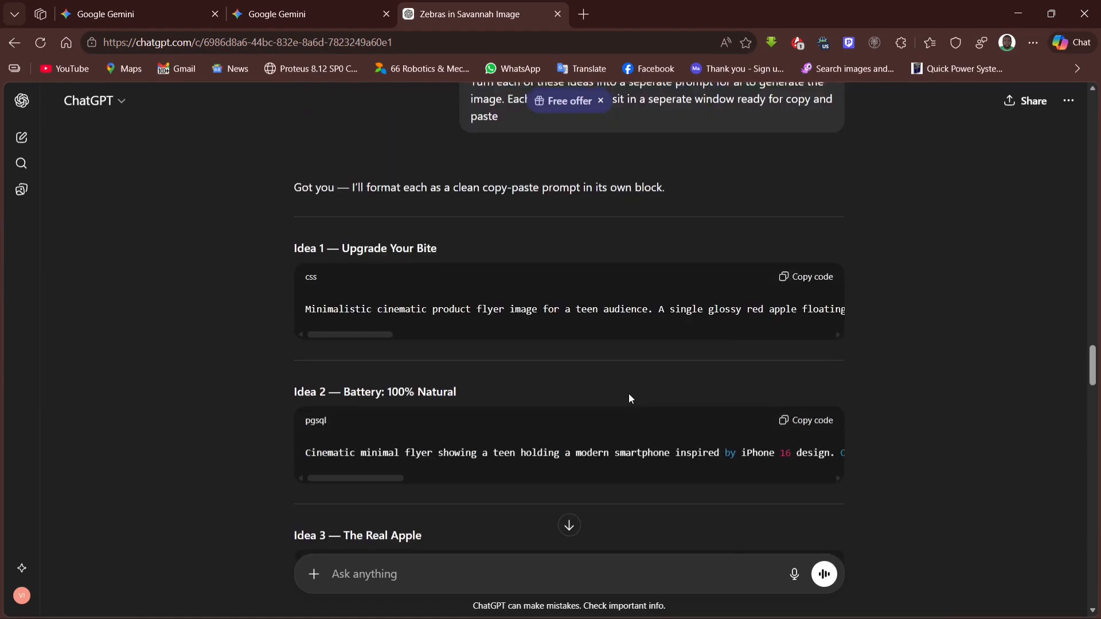
{"action": "scroll", "coordinate": [624, 402], "scroll_direction": "up", "scroll_amount": 15}
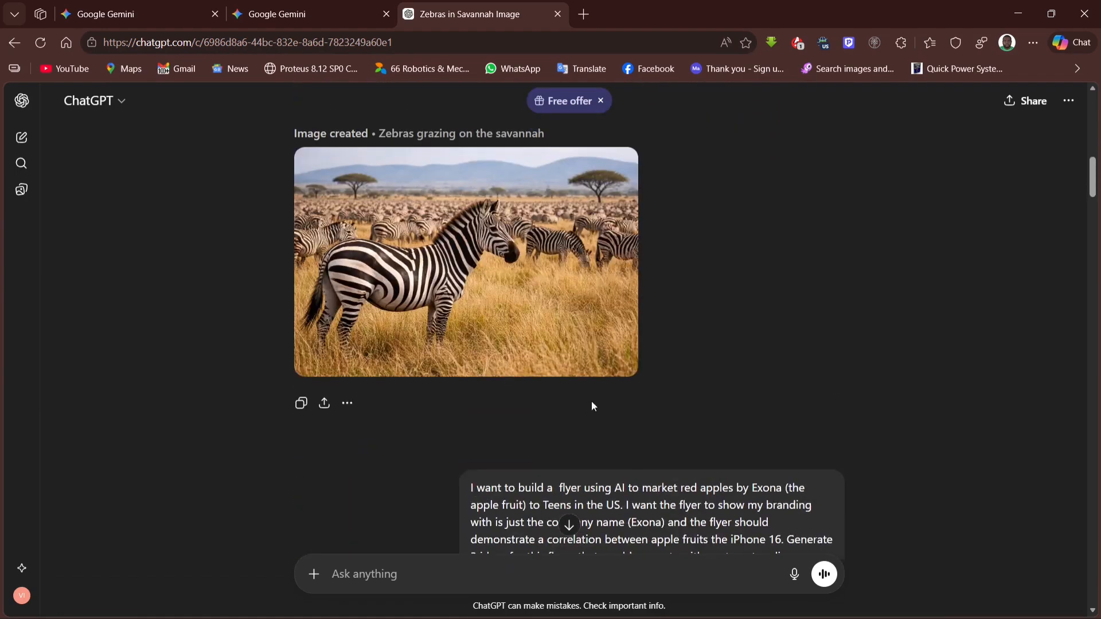
{"action": "left_click", "coordinate": [547, 289]}
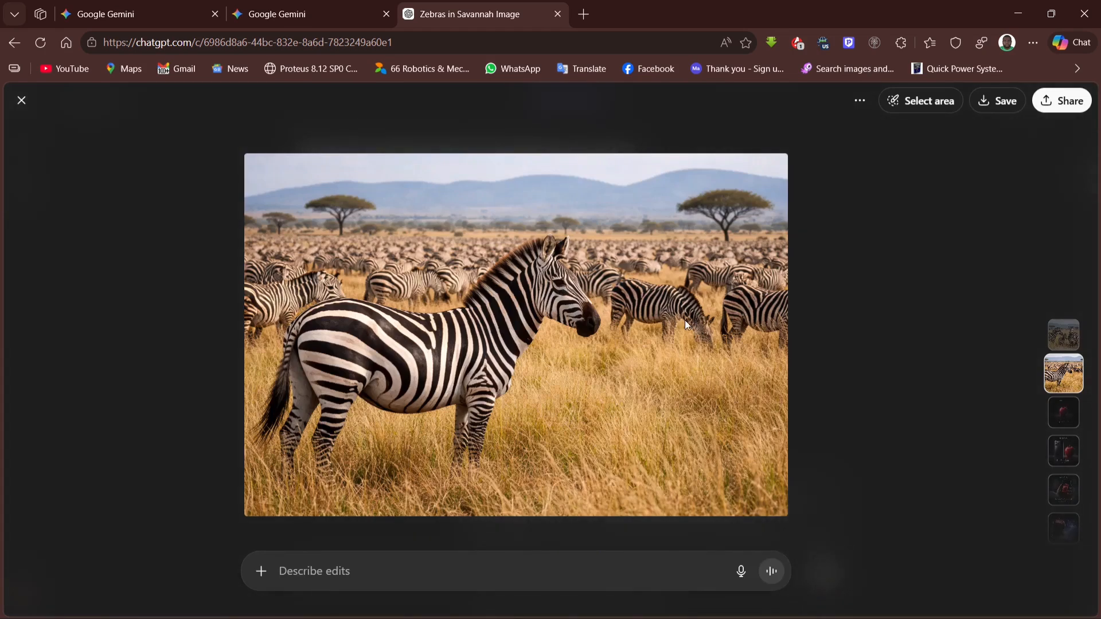
{"action": "left_click", "coordinate": [1061, 336]}
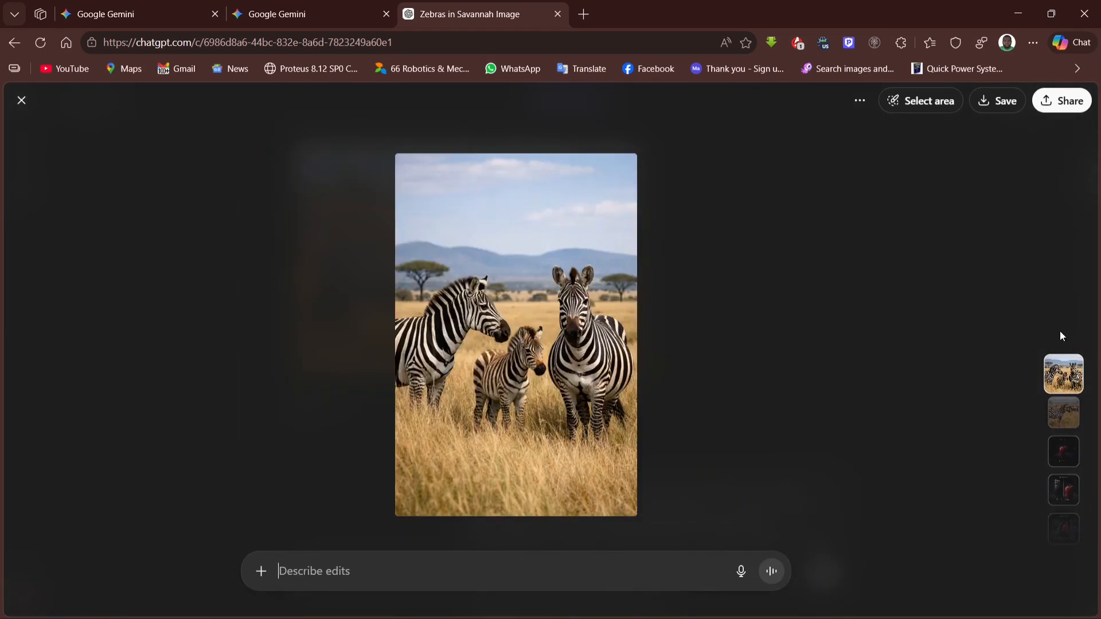
{"action": "left_click", "coordinate": [21, 101]}
Step: Review the flyer ideas, prompts and generated Exona flyers in the ChatGPT chat, down to the latest poster
{"action": "scroll", "coordinate": [643, 304], "scroll_direction": "down", "scroll_amount": 20}
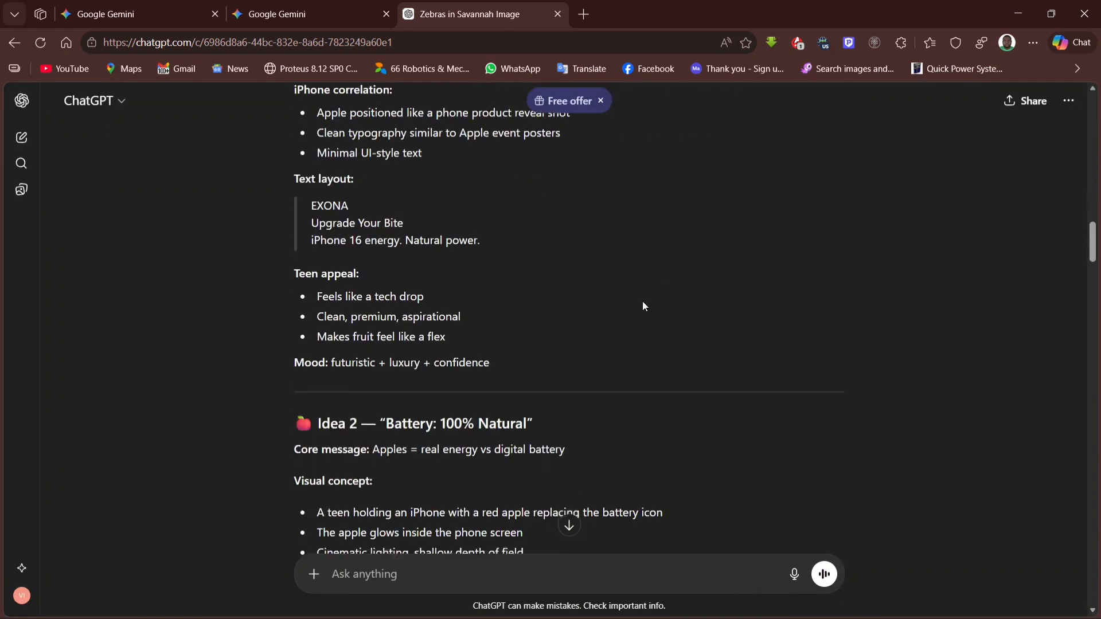
{"action": "scroll", "coordinate": [640, 301], "scroll_direction": "down", "scroll_amount": 15}
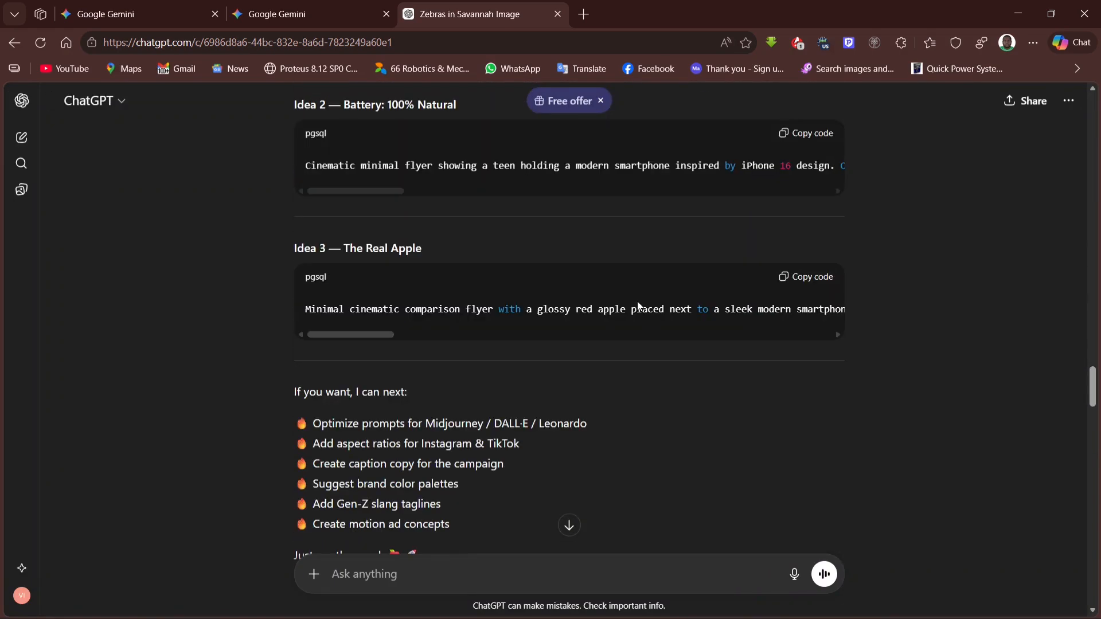
{"action": "scroll", "coordinate": [638, 306], "scroll_direction": "down", "scroll_amount": 15}
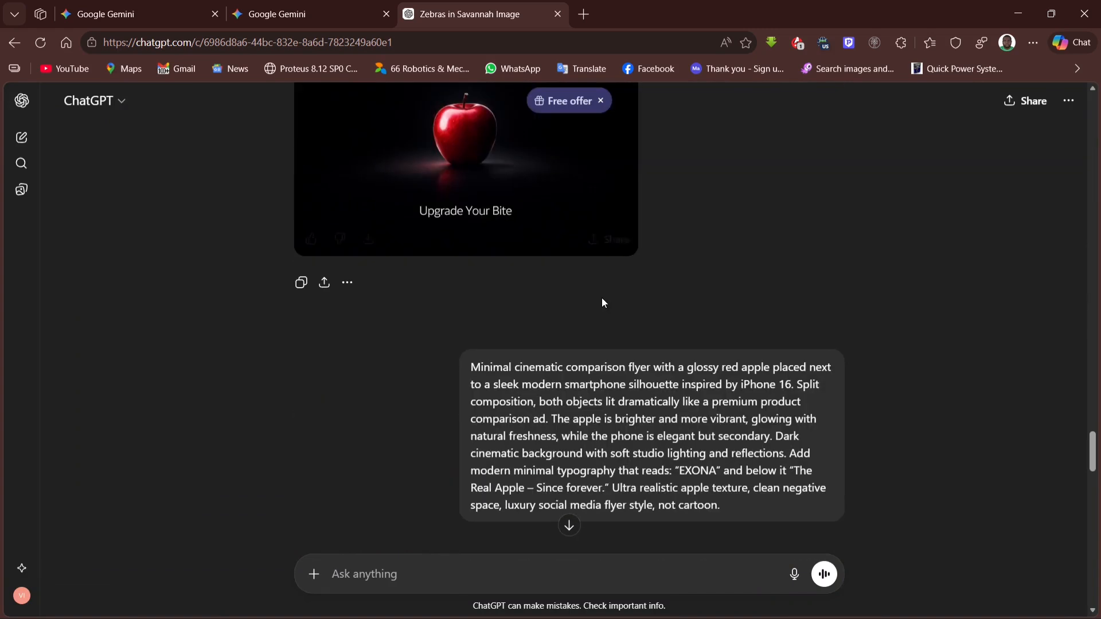
{"action": "scroll", "coordinate": [574, 304], "scroll_direction": "down", "scroll_amount": 5}
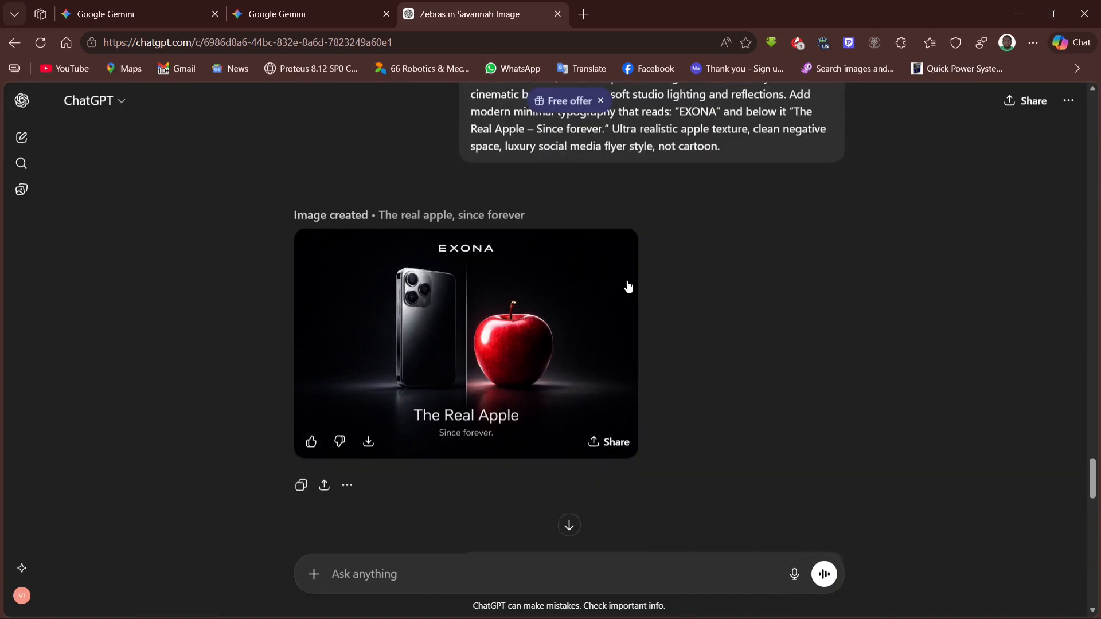
{"action": "scroll", "coordinate": [627, 284], "scroll_direction": "down", "scroll_amount": 5}
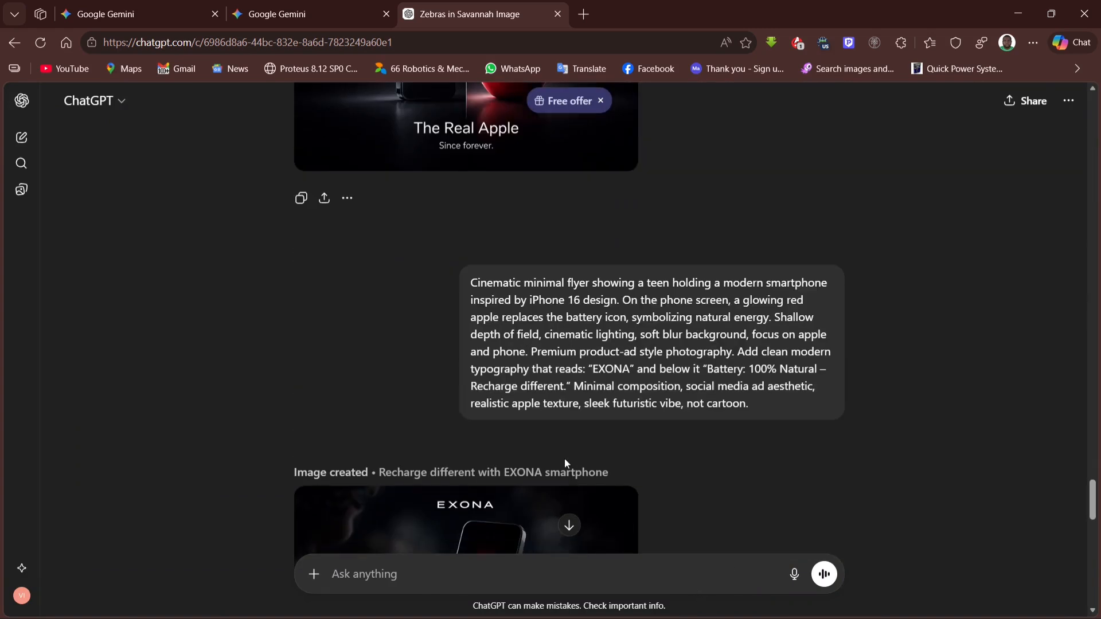
{"action": "scroll", "coordinate": [564, 463], "scroll_direction": "down", "scroll_amount": 15}
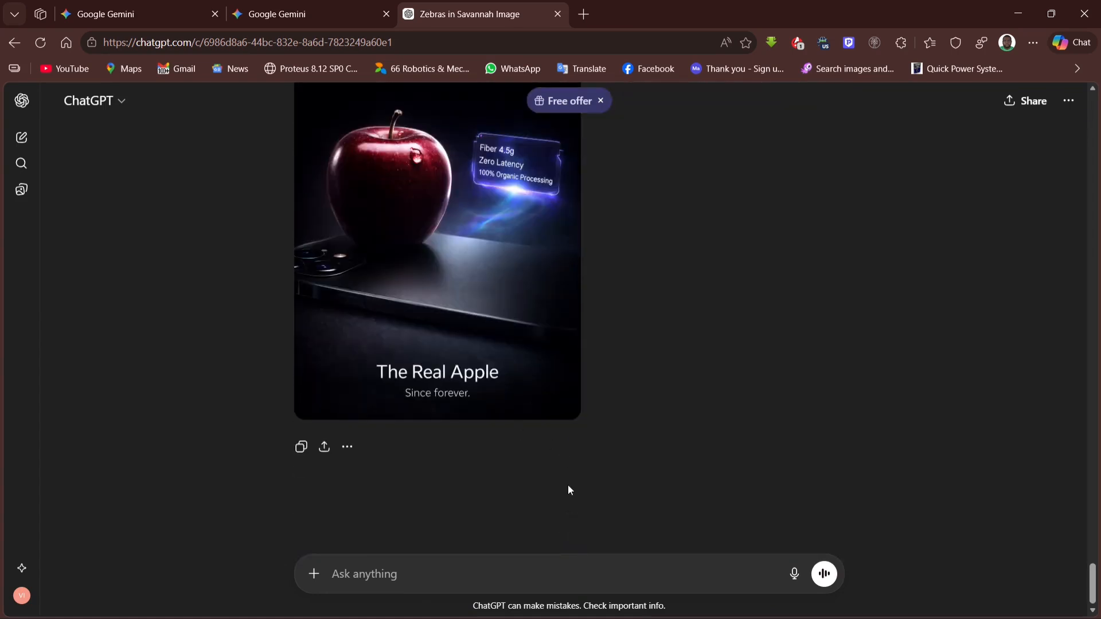
Step: Examine ChatGPT's "The Real Apple" poster with the apple resting on the phone at full size, twice, and return to the chat's end
{"action": "left_click", "coordinate": [407, 300]}
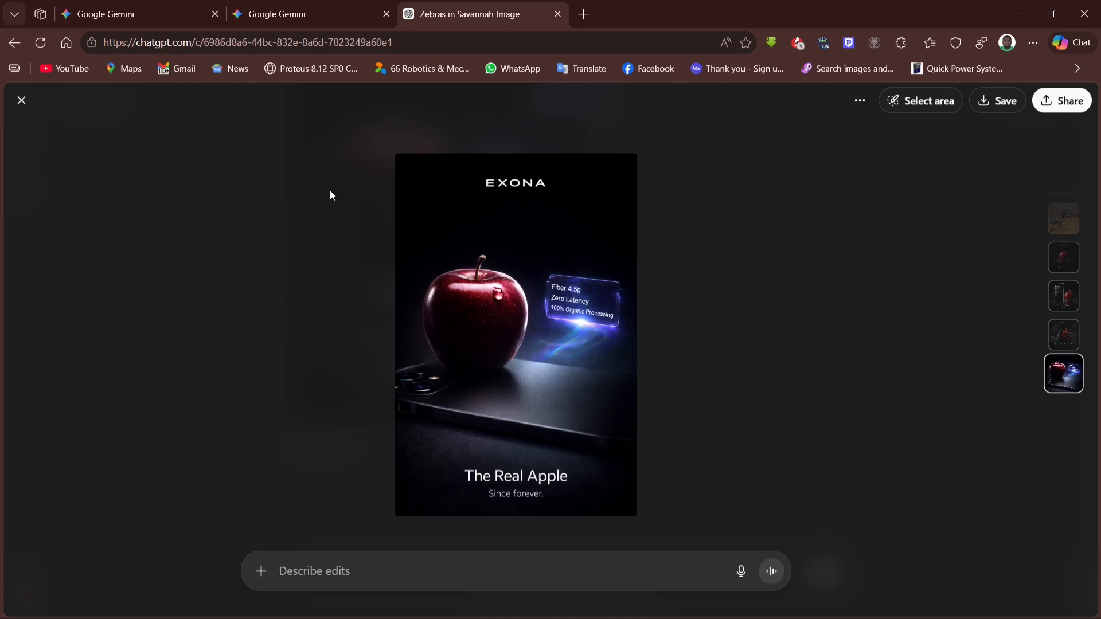
{"action": "left_click", "coordinate": [20, 102]}
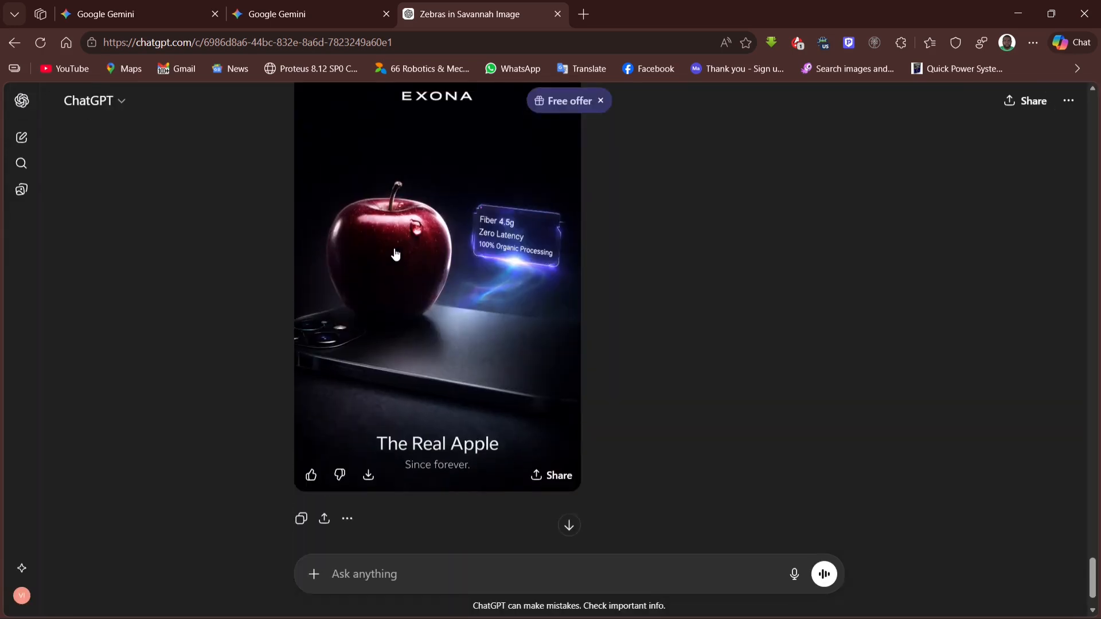
{"action": "scroll", "coordinate": [516, 355], "scroll_direction": "up", "scroll_amount": 2}
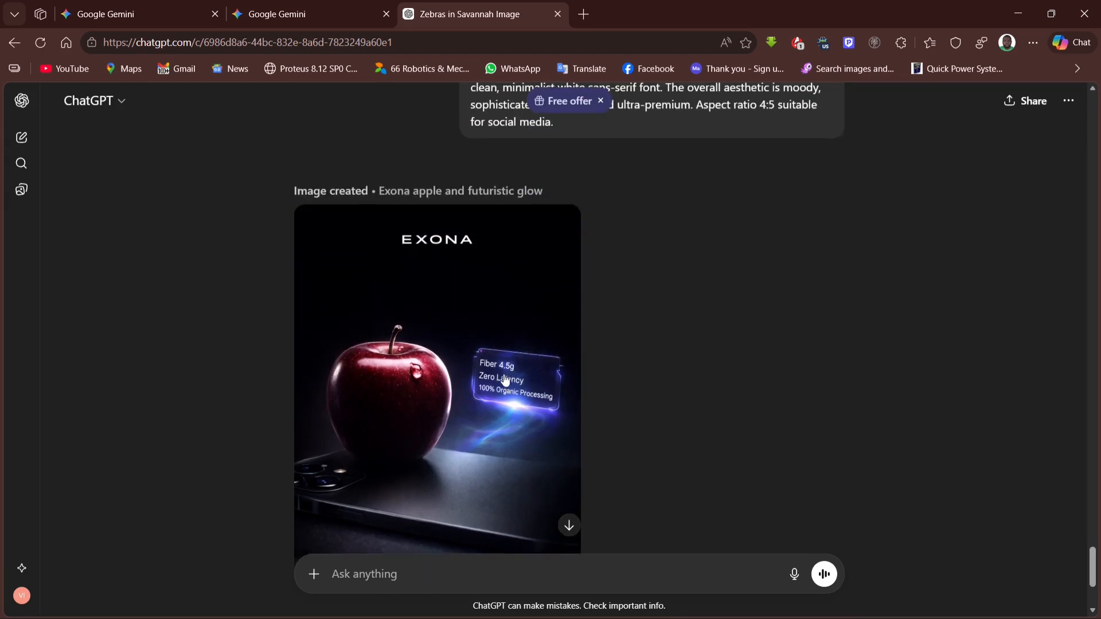
{"action": "left_click", "coordinate": [484, 357]}
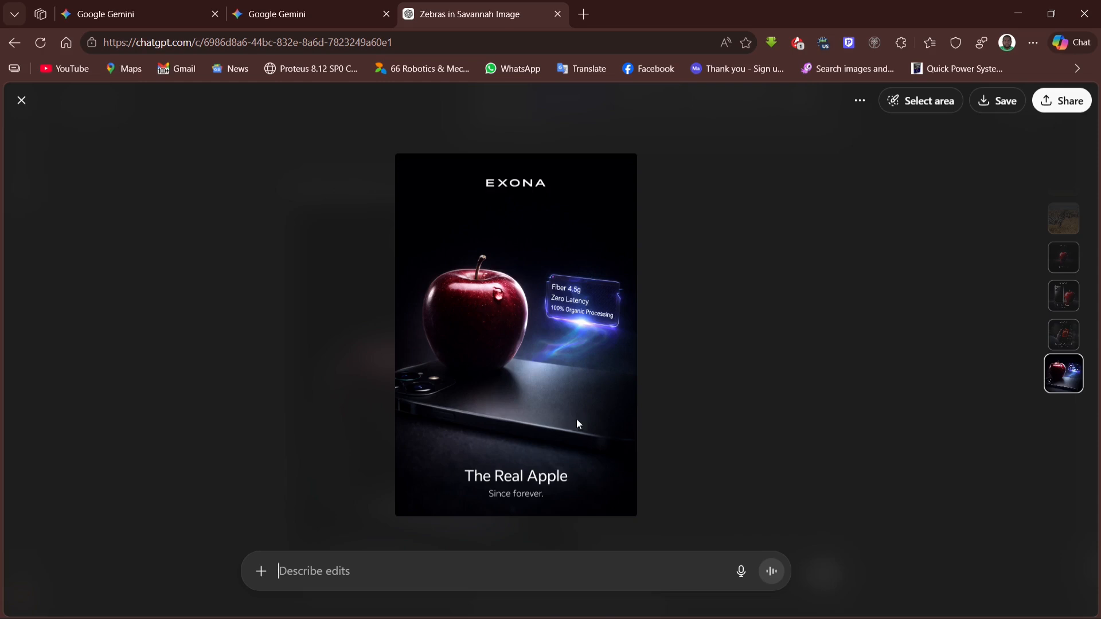
{"action": "left_click", "coordinate": [22, 100]}
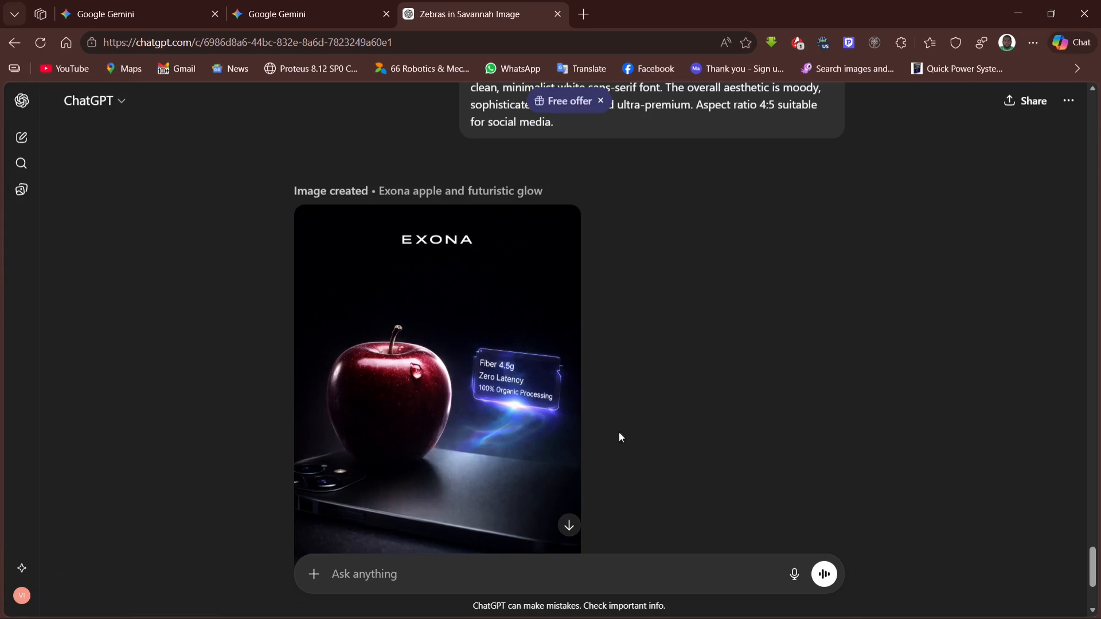
{"action": "scroll", "coordinate": [617, 432], "scroll_direction": "down", "scroll_amount": 4}
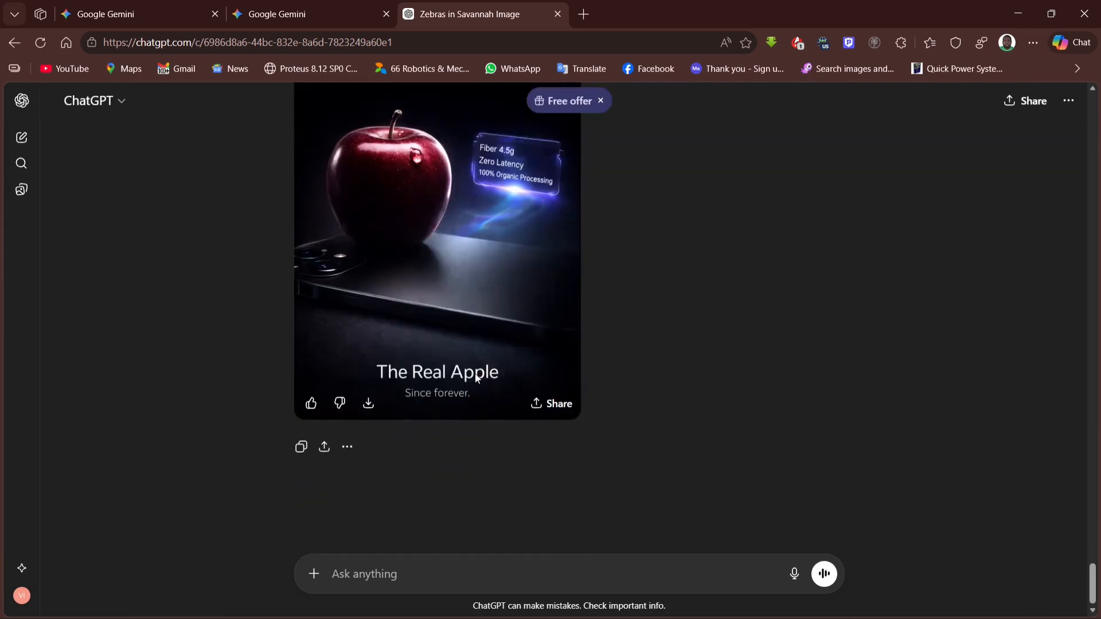